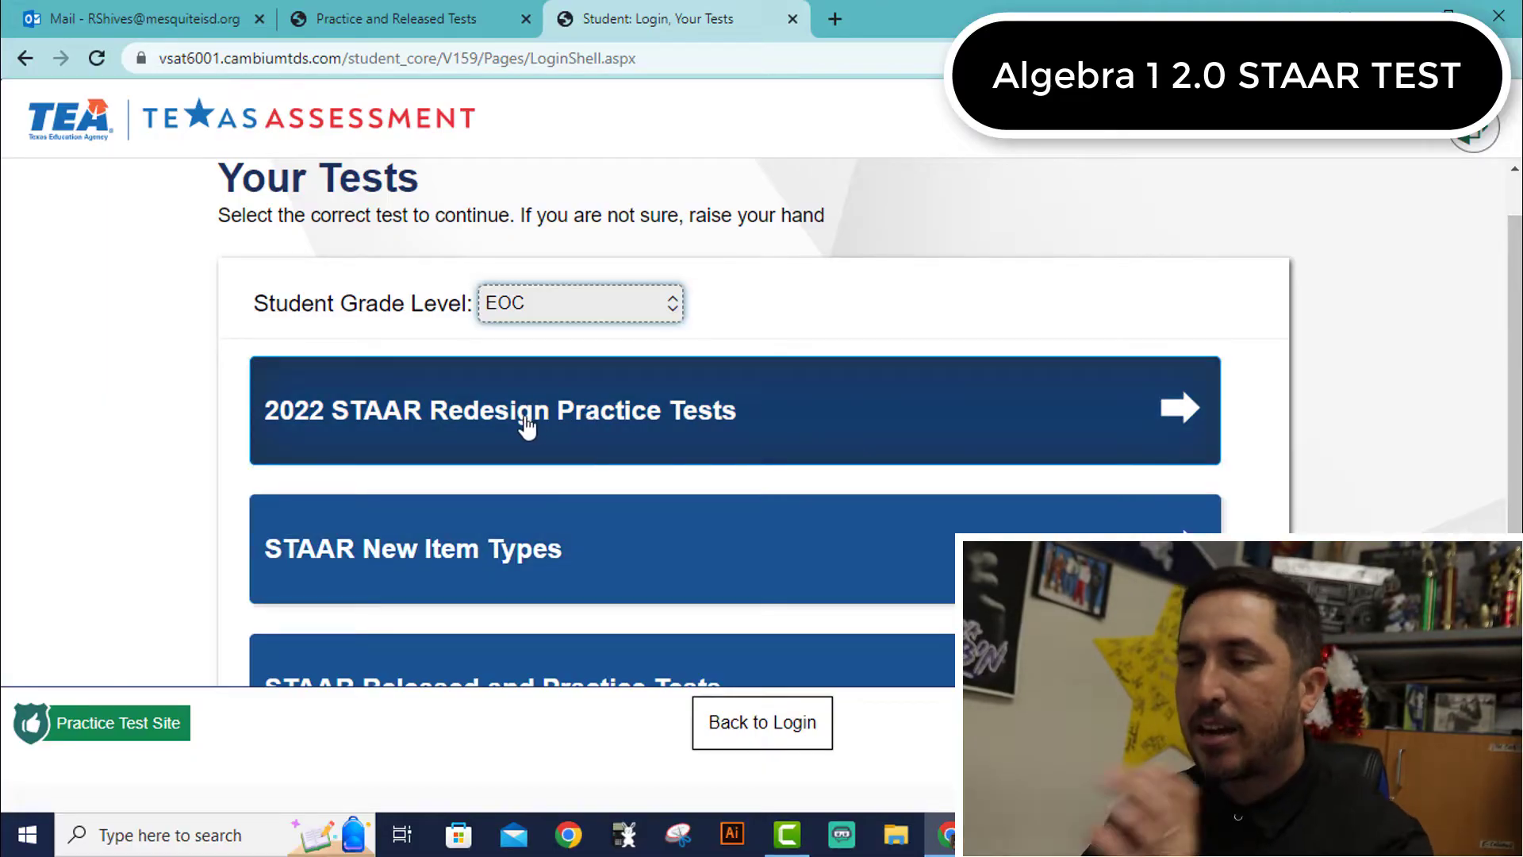
# Start the 2022 STAAR Redesign Algebra I Practice Test with the default test settings.
pyautogui.click(553, 427)
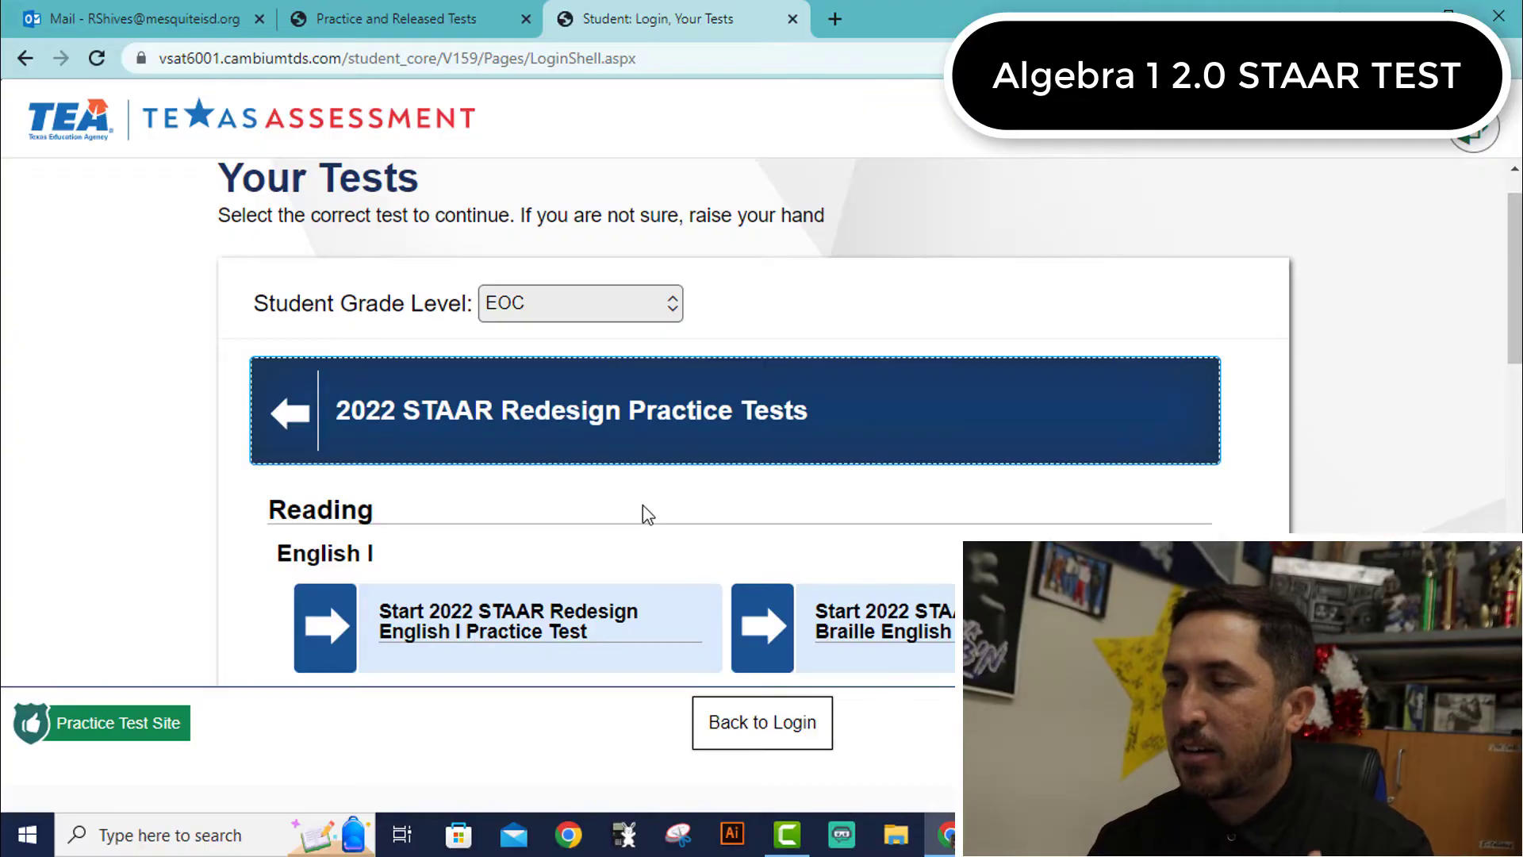
pyautogui.scroll(-4, 643, 508)
pyautogui.scroll(-4, 642, 513)
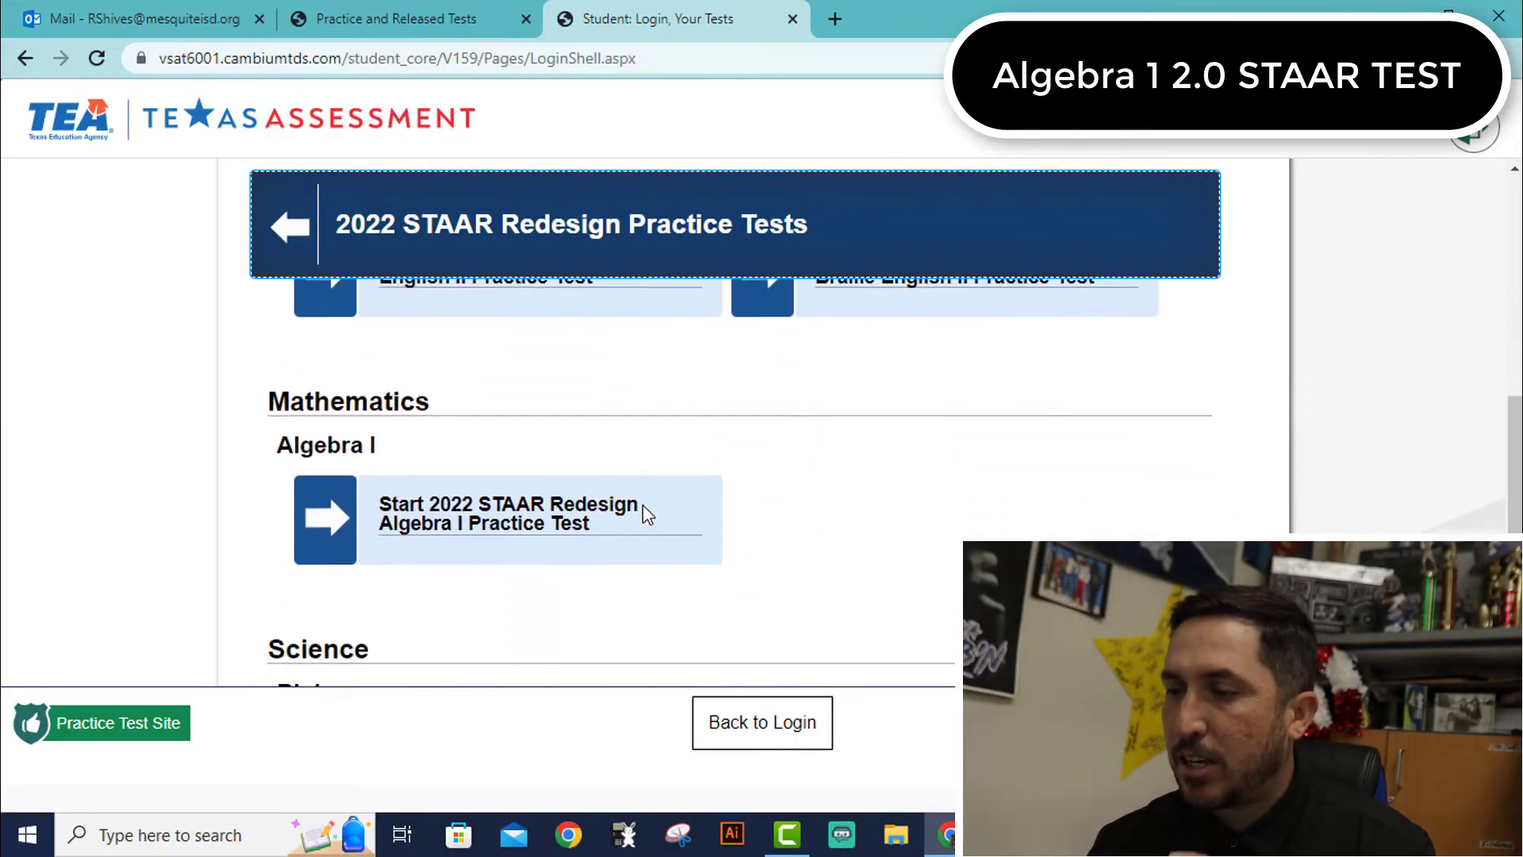
pyautogui.click(486, 470)
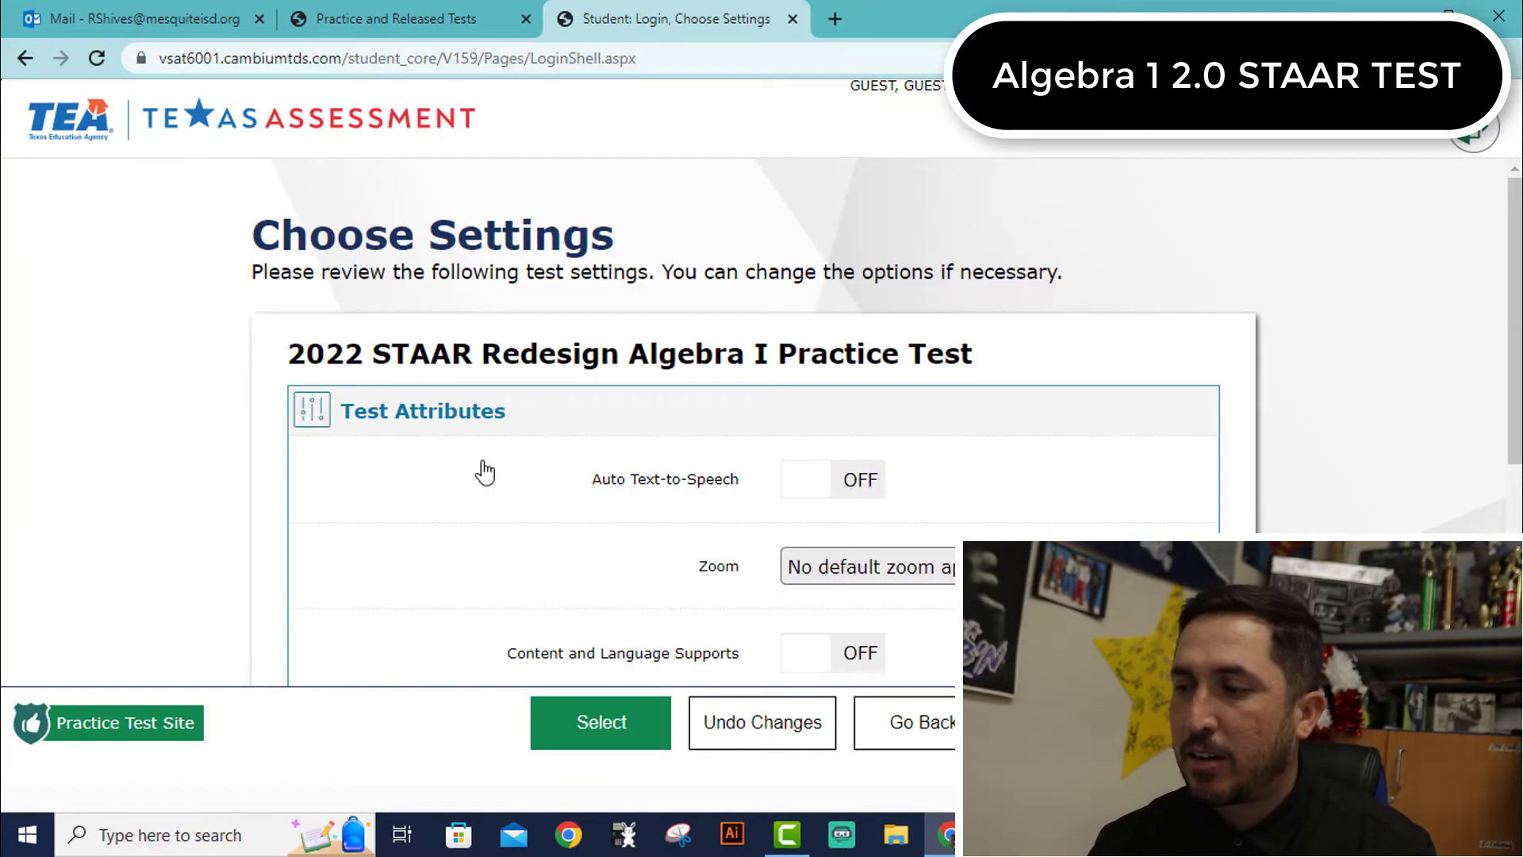
pyautogui.scroll(-1, 487, 469)
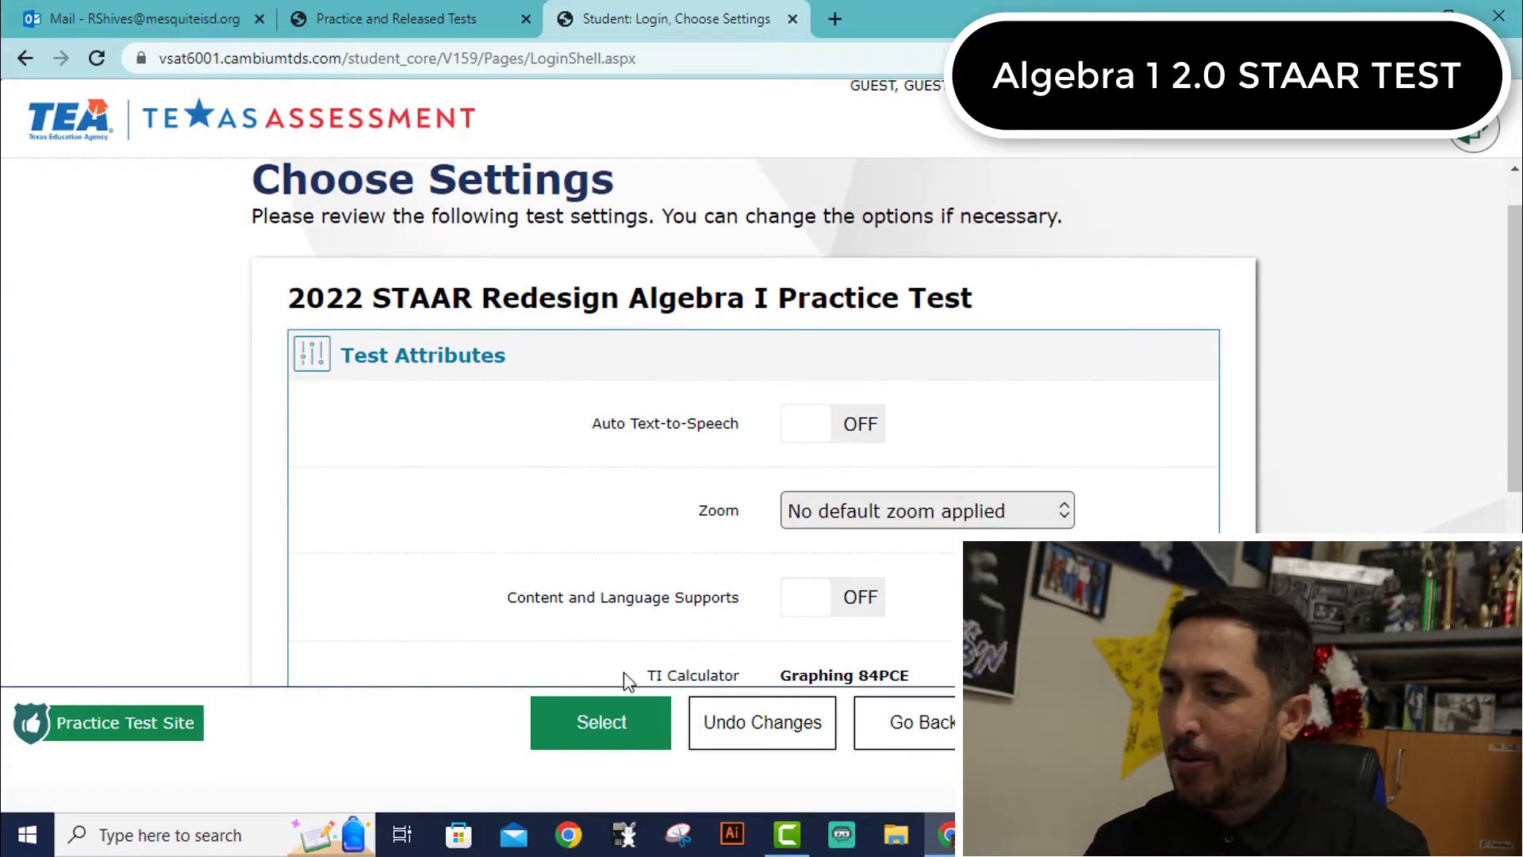
pyautogui.click(596, 725)
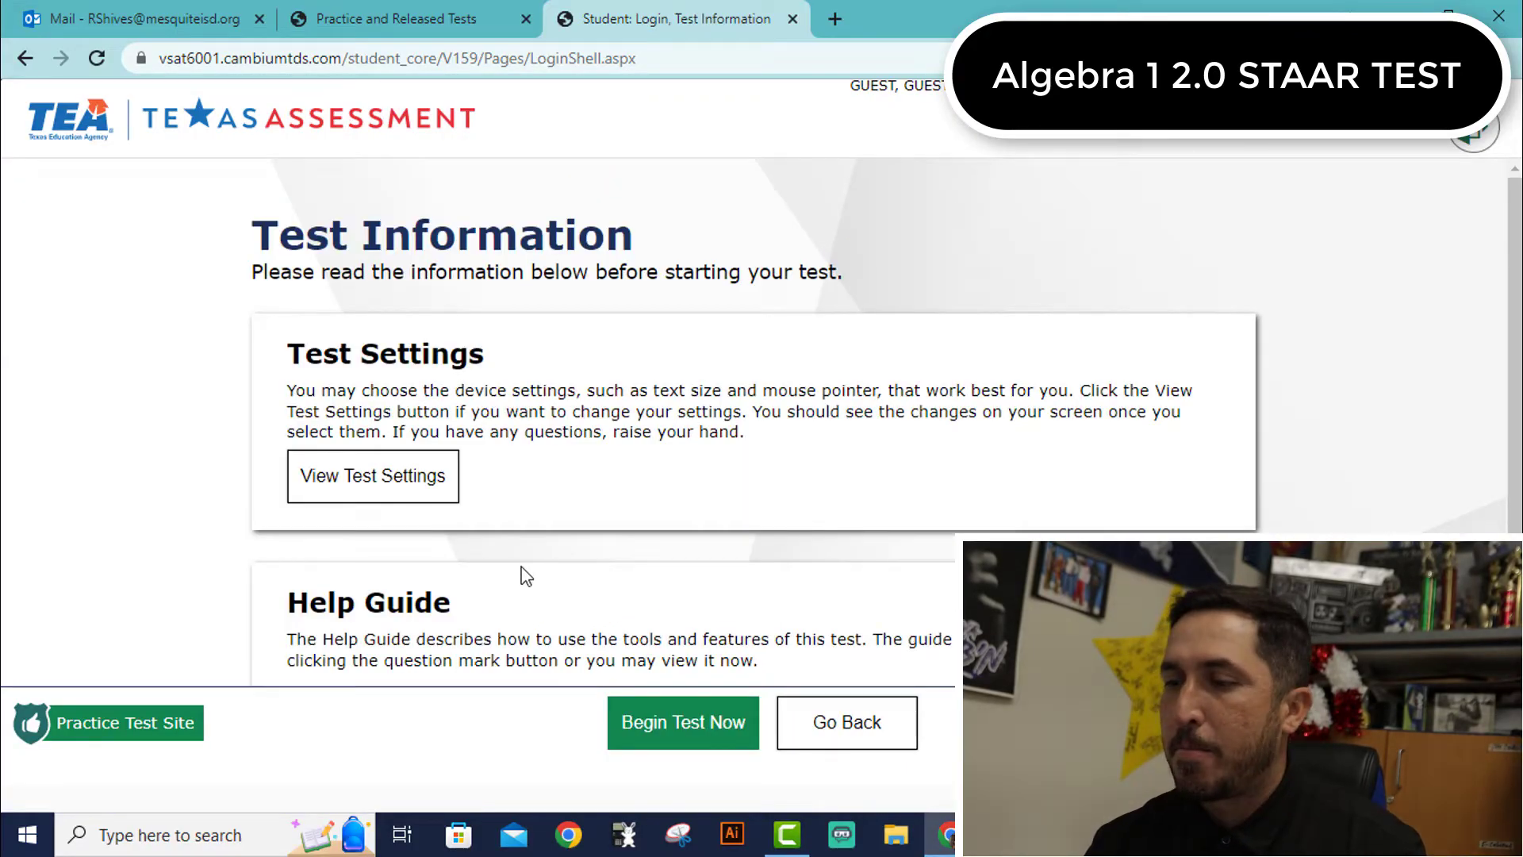
pyautogui.click(656, 722)
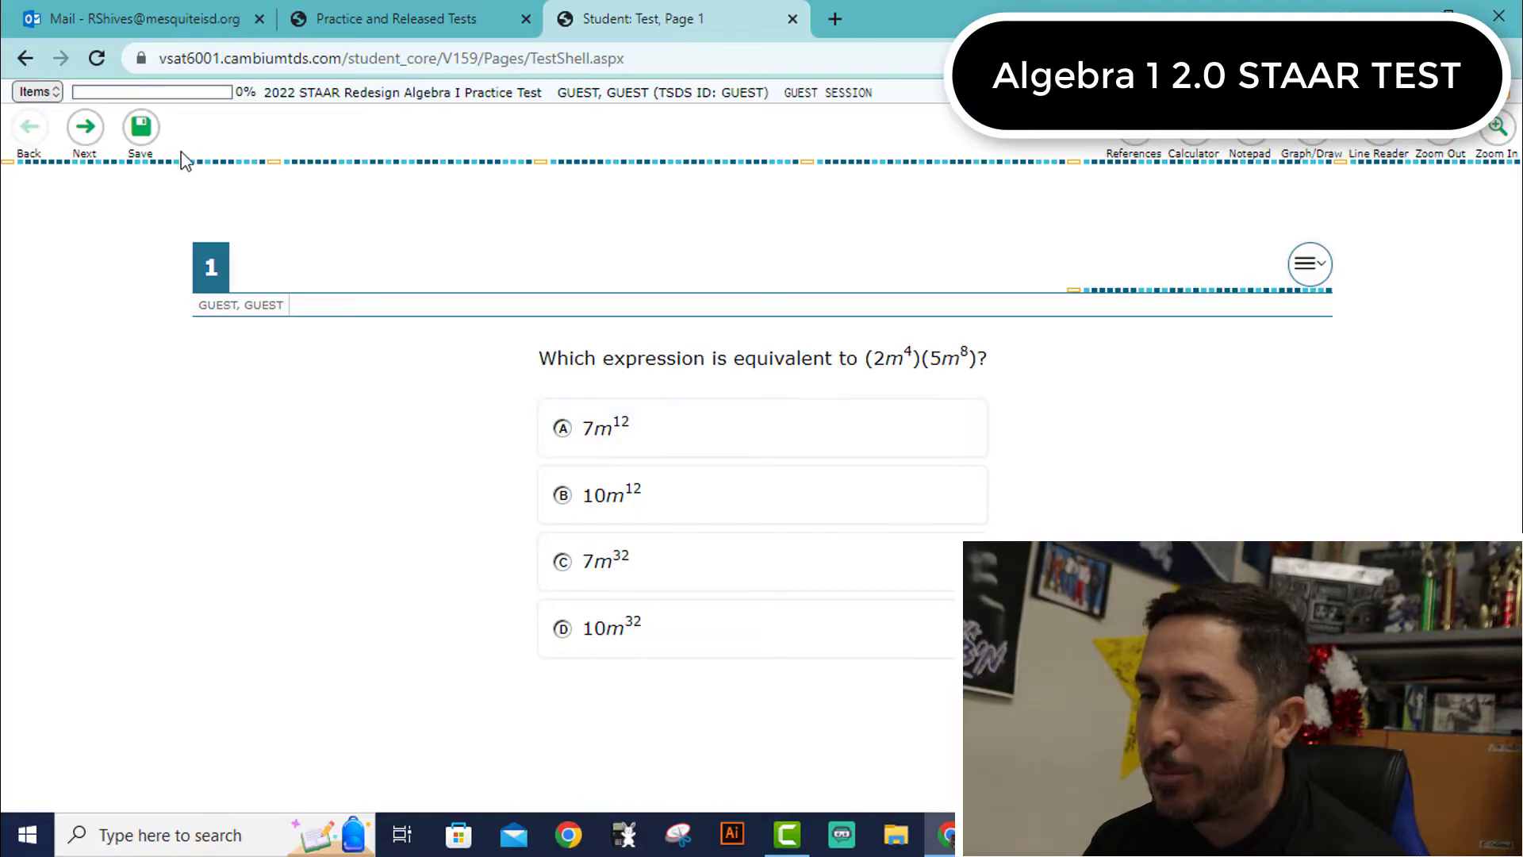
# Skip questions 1 and 2 without answering and continue to question 3.
pyautogui.click(92, 135)
pyautogui.press('Return')
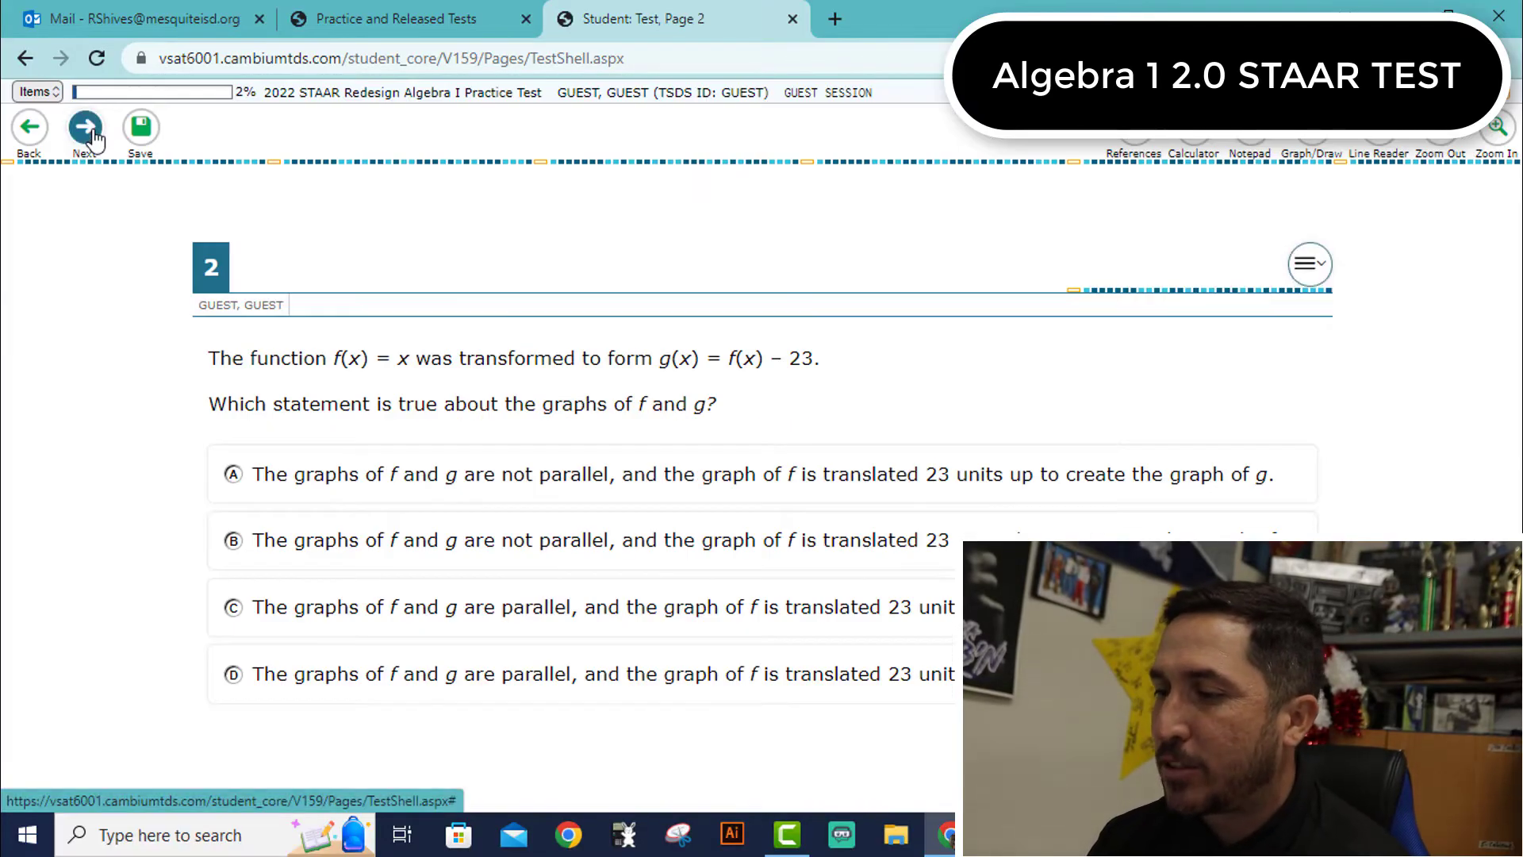
pyautogui.click(89, 136)
pyautogui.press('Return')
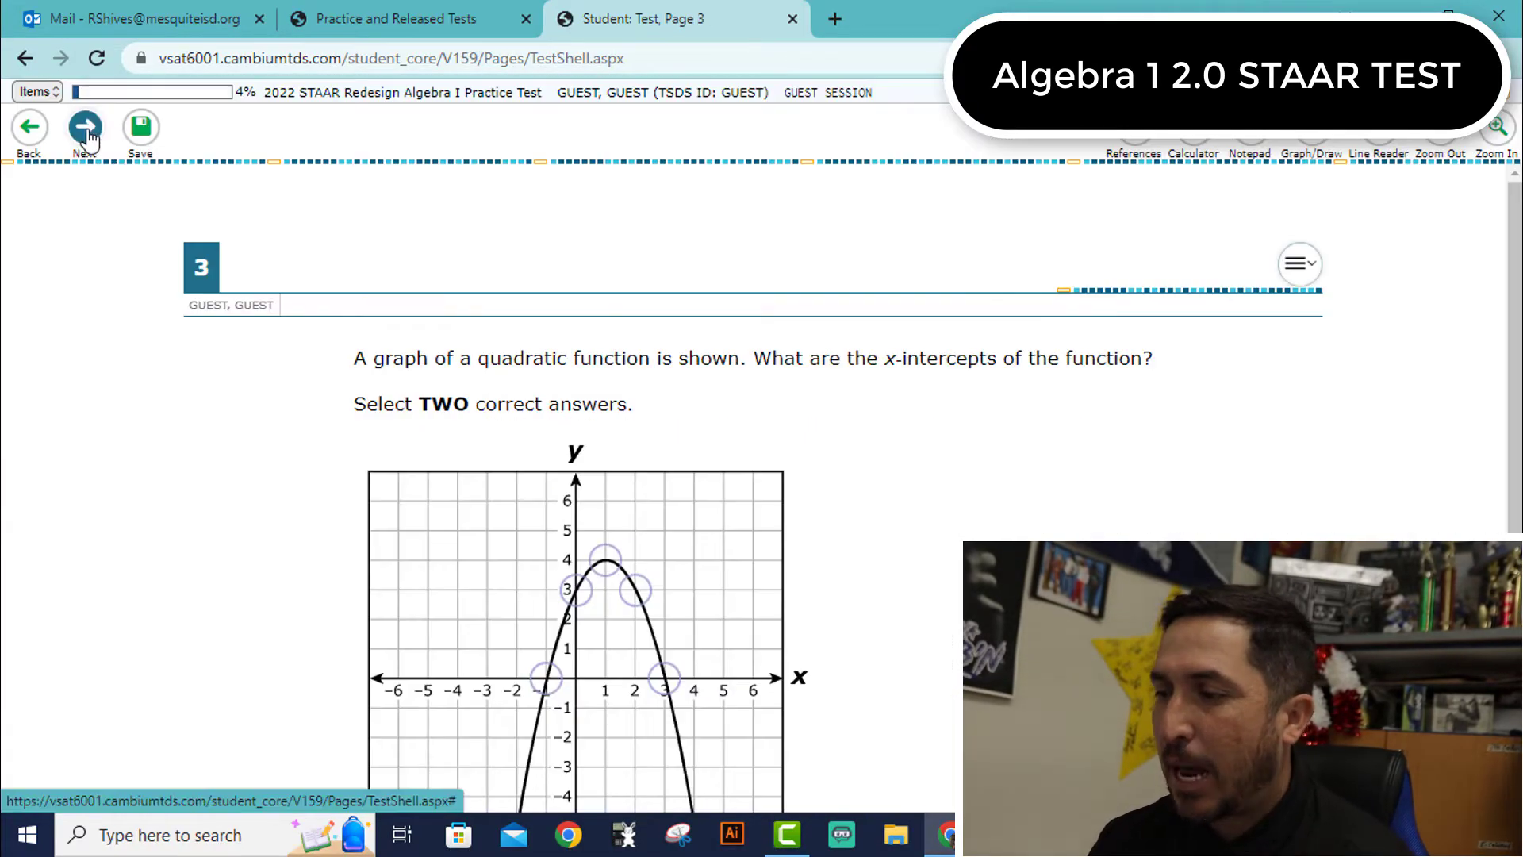
# Answer question 3 by marking the parabola's x-intercepts at x = -1 and x = 3 on the graph.
pyautogui.scroll(-2, 174, 387)
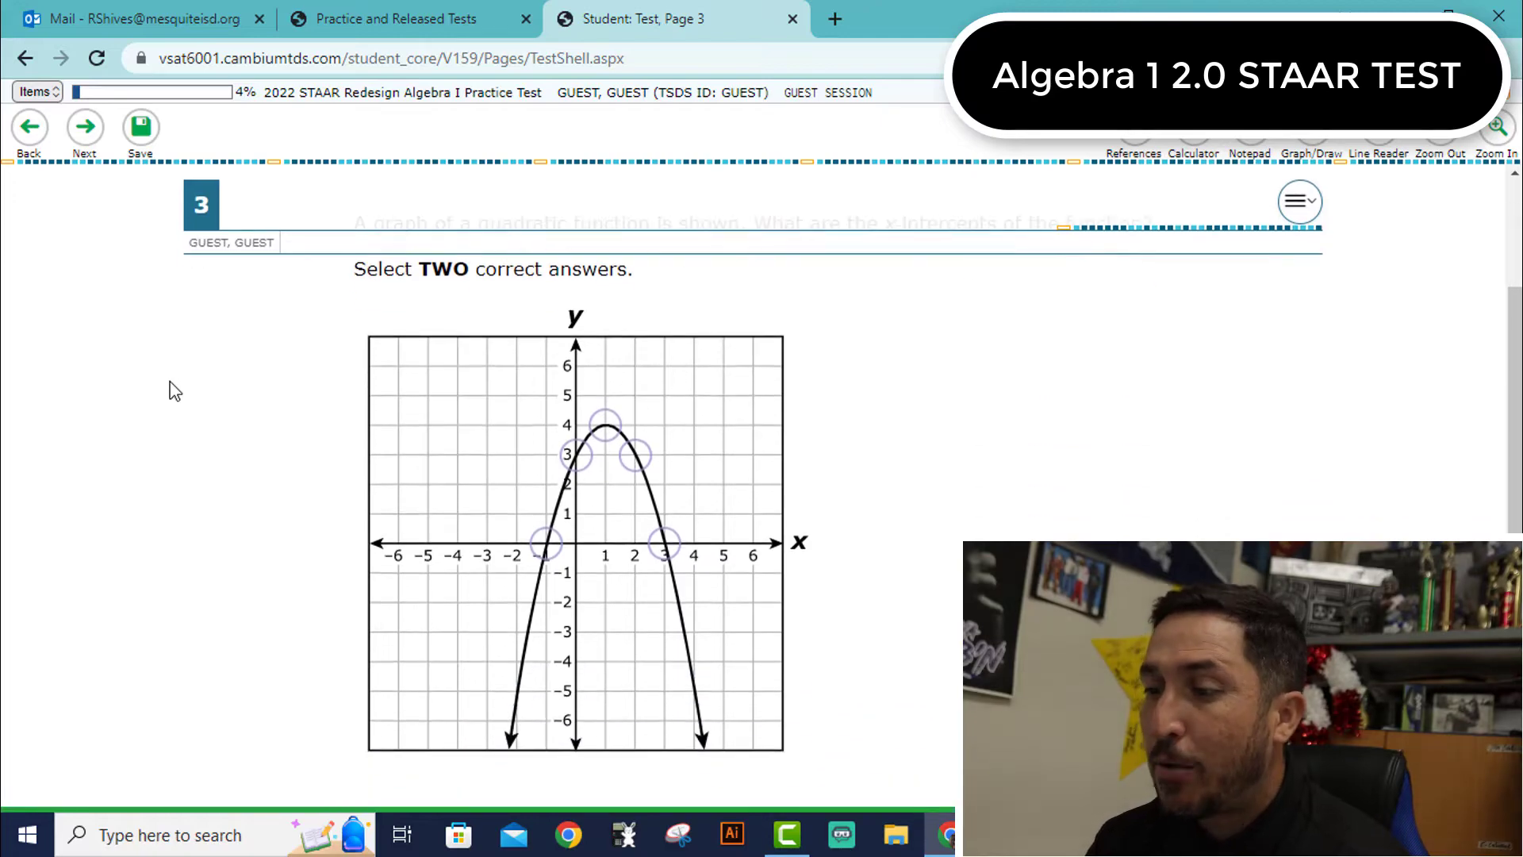
pyautogui.scroll(2, 174, 388)
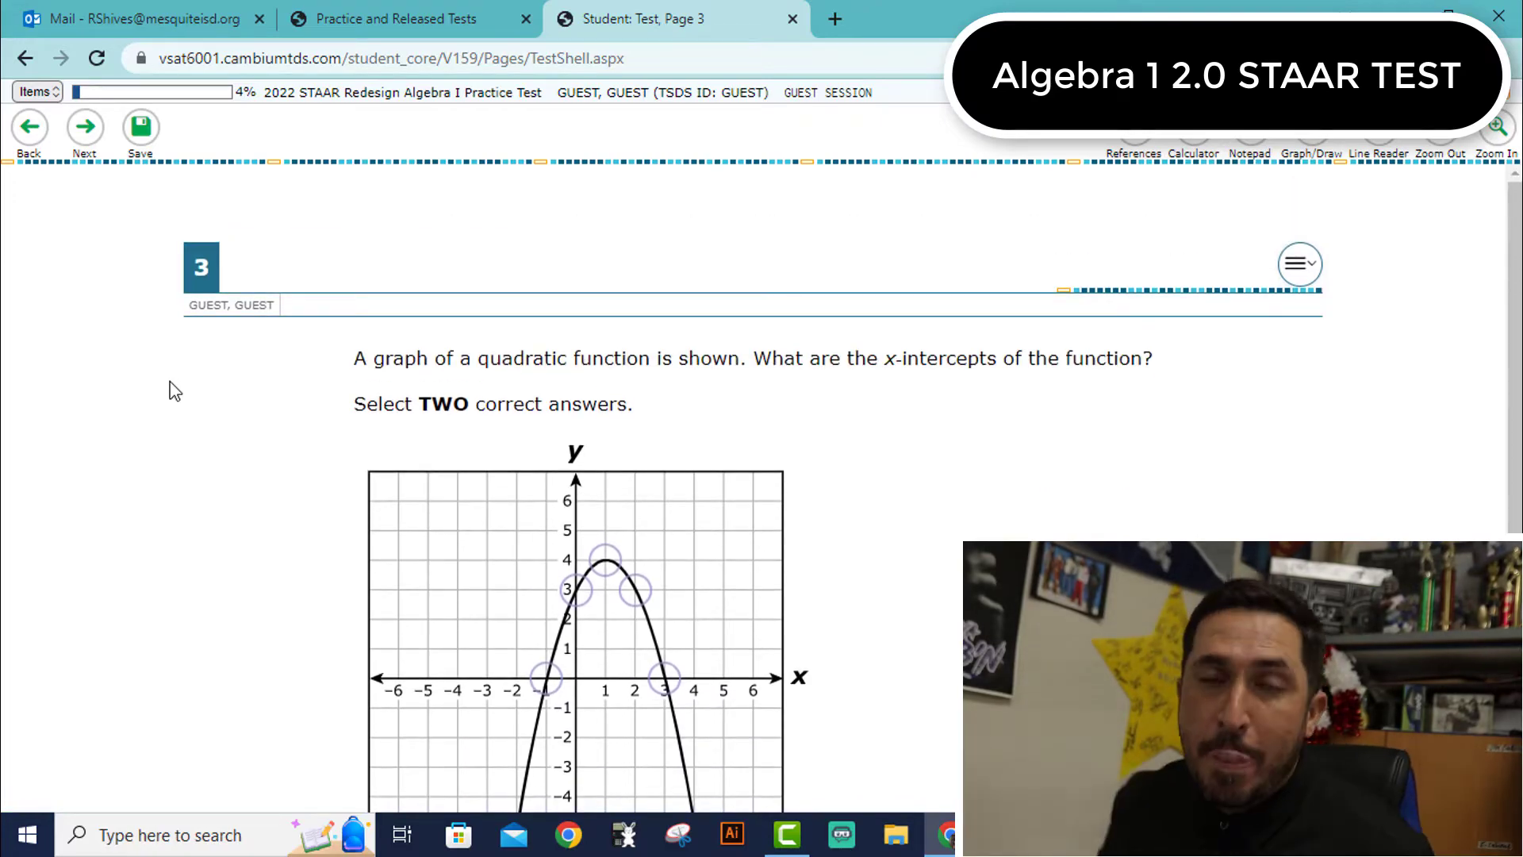
pyautogui.scroll(-2, 175, 390)
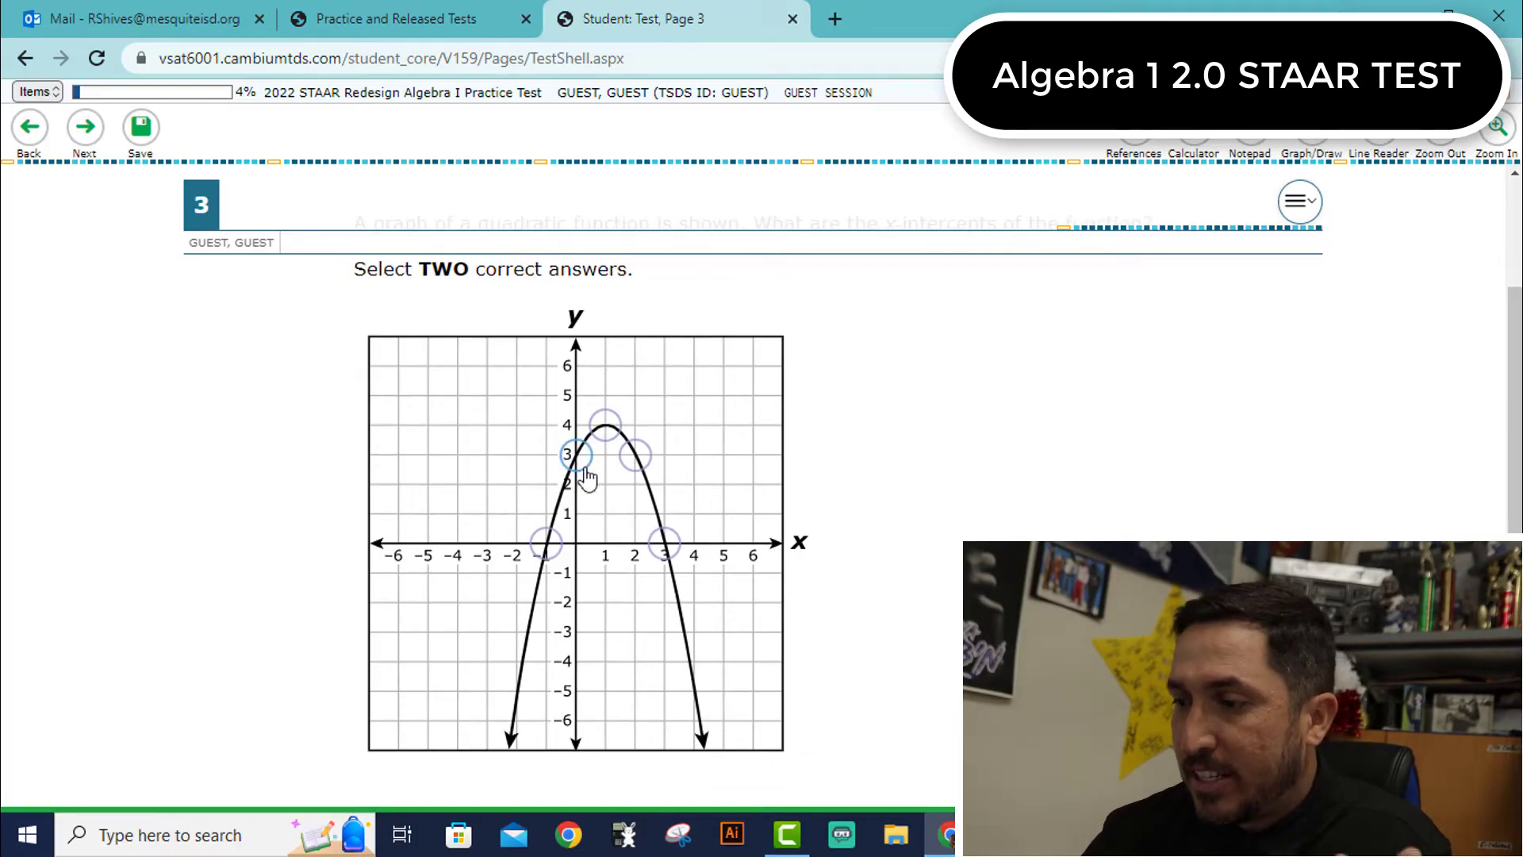
pyautogui.scroll(2, 331, 497)
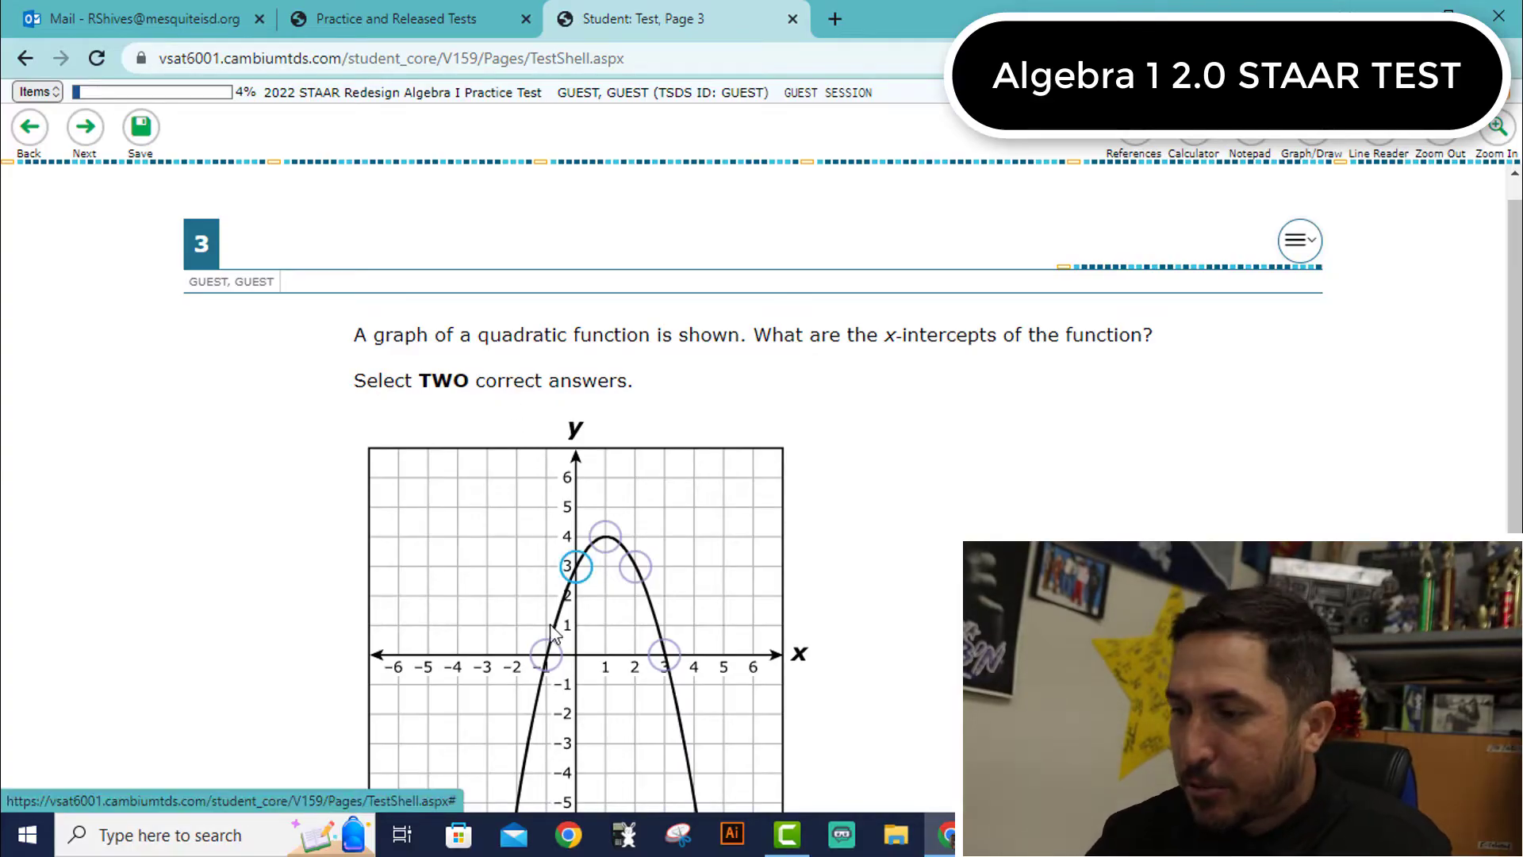
pyautogui.click(545, 655)
pyautogui.click(666, 658)
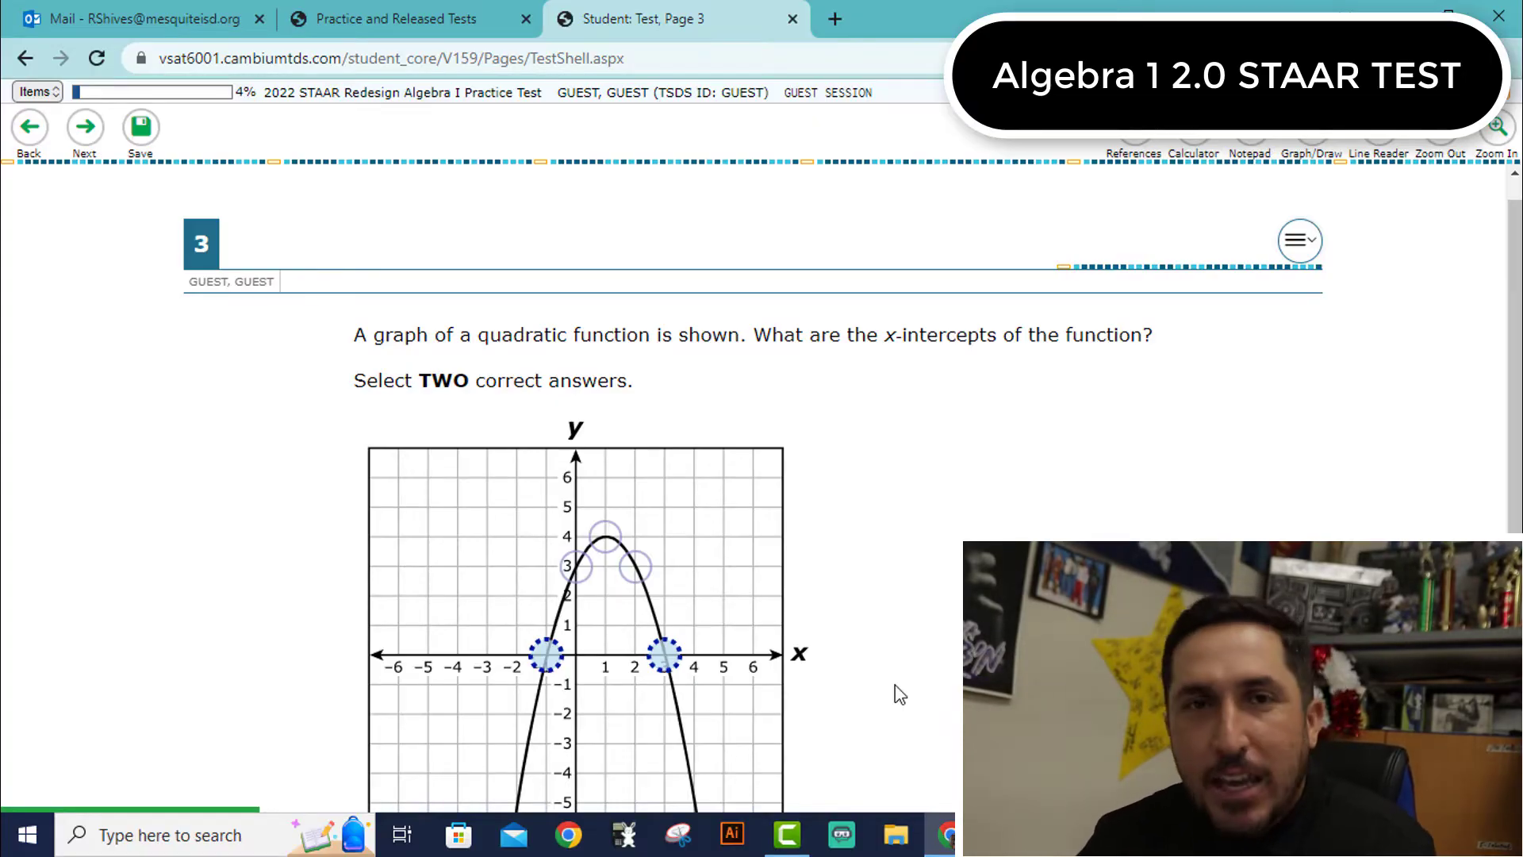
# Advance from question 3 to question 7, leaving questions 4, 5 and 6 unanswered.
pyautogui.click(87, 133)
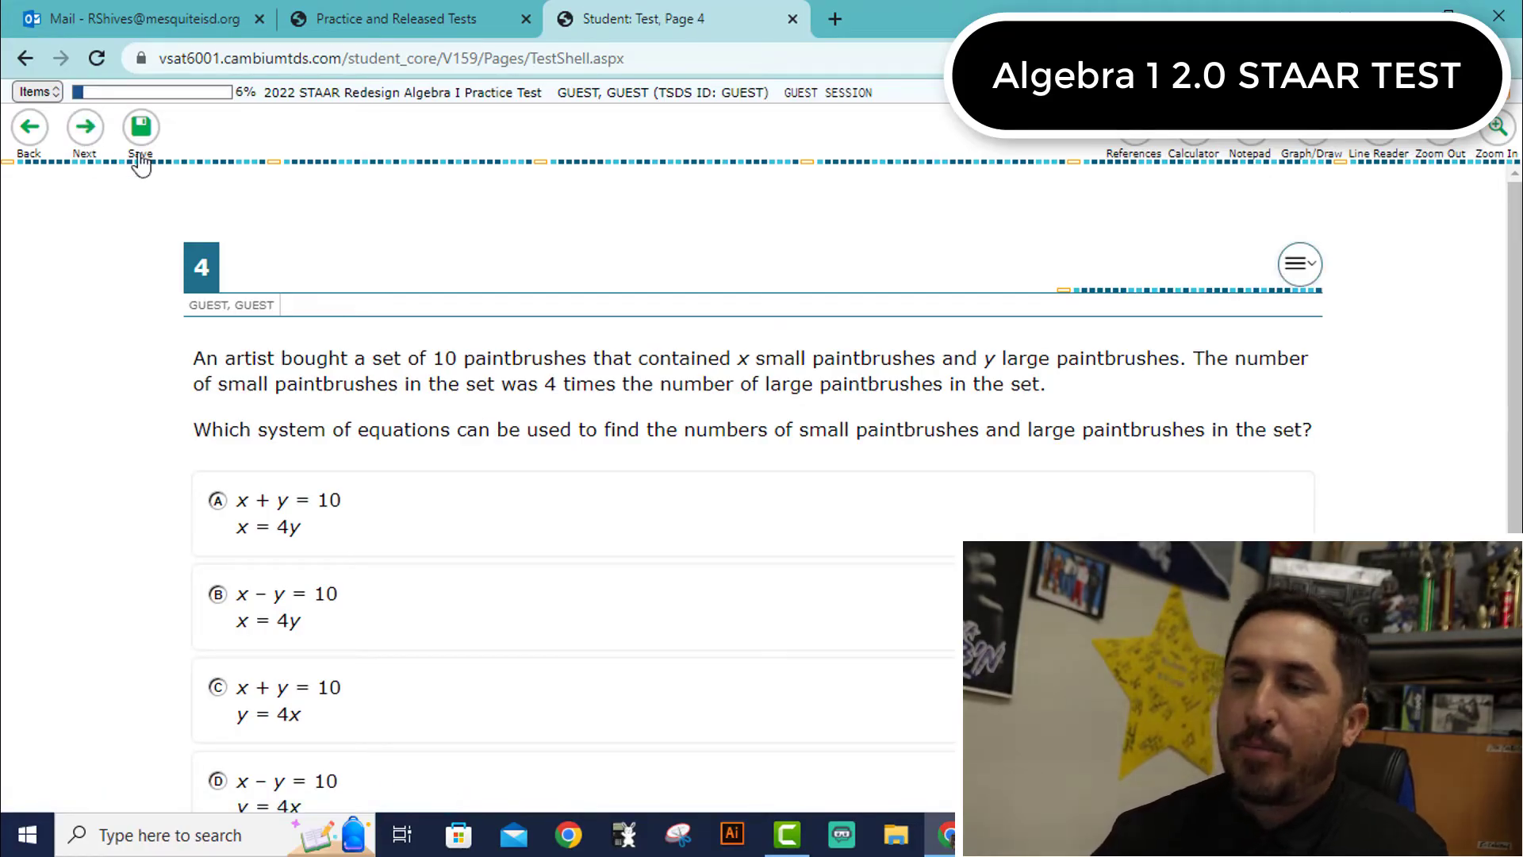
pyautogui.click(85, 129)
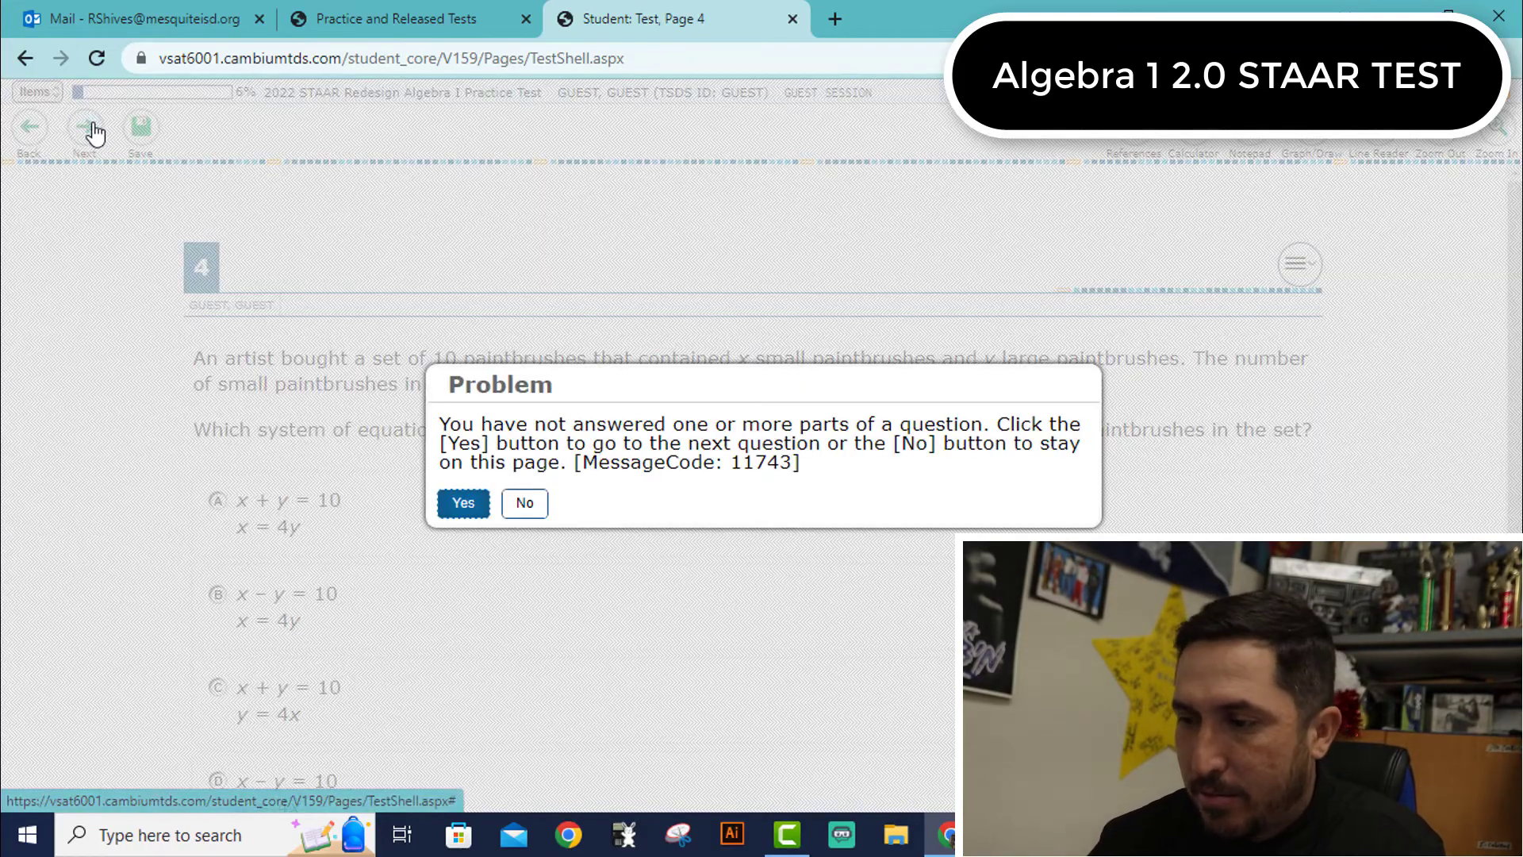
pyautogui.click(463, 504)
pyautogui.scroll(-1, 464, 501)
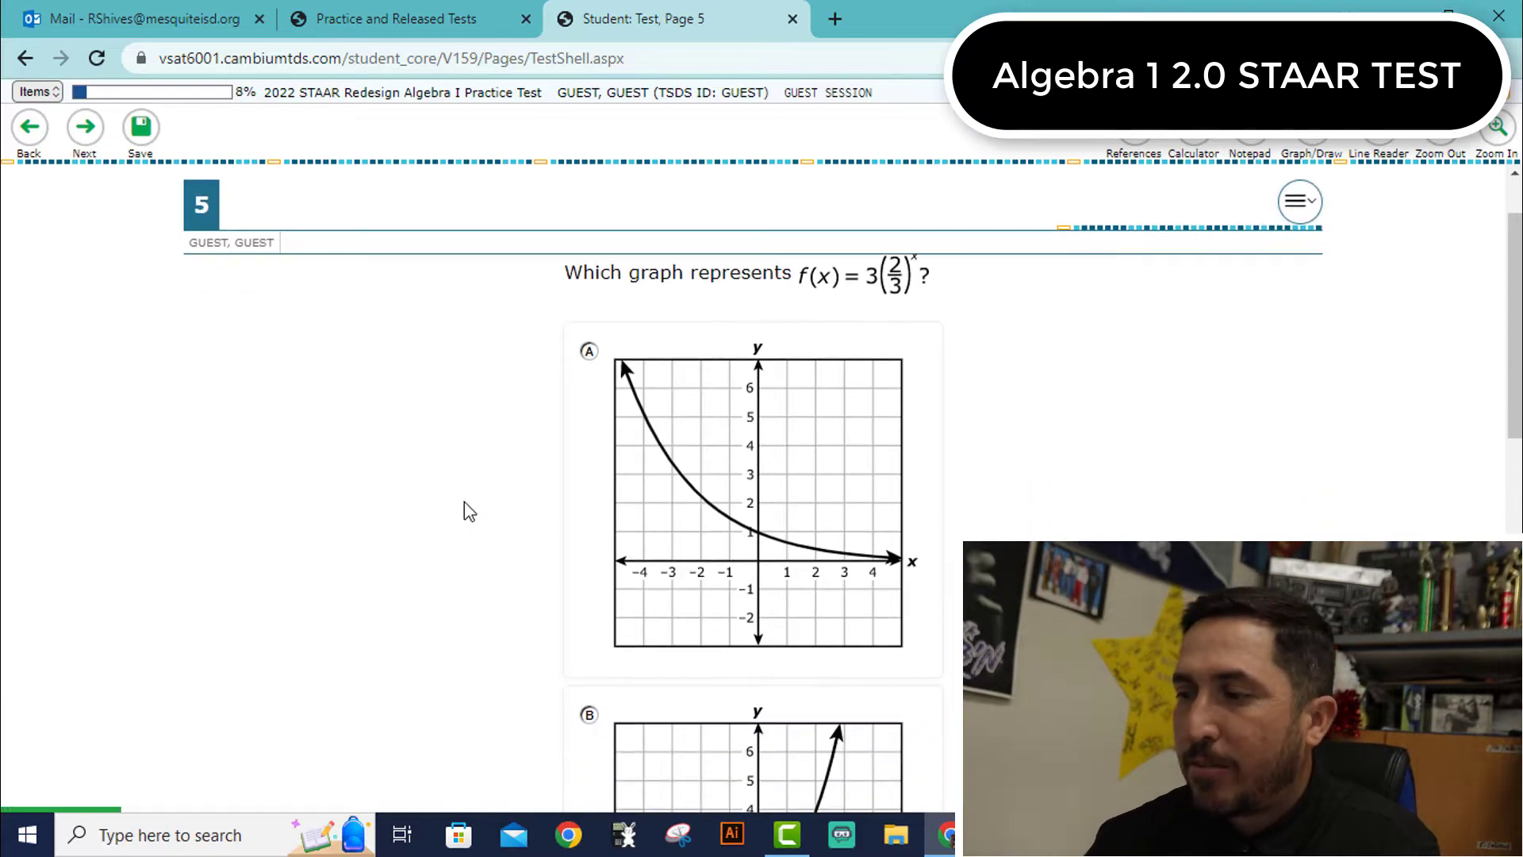
pyautogui.scroll(1, 483, 516)
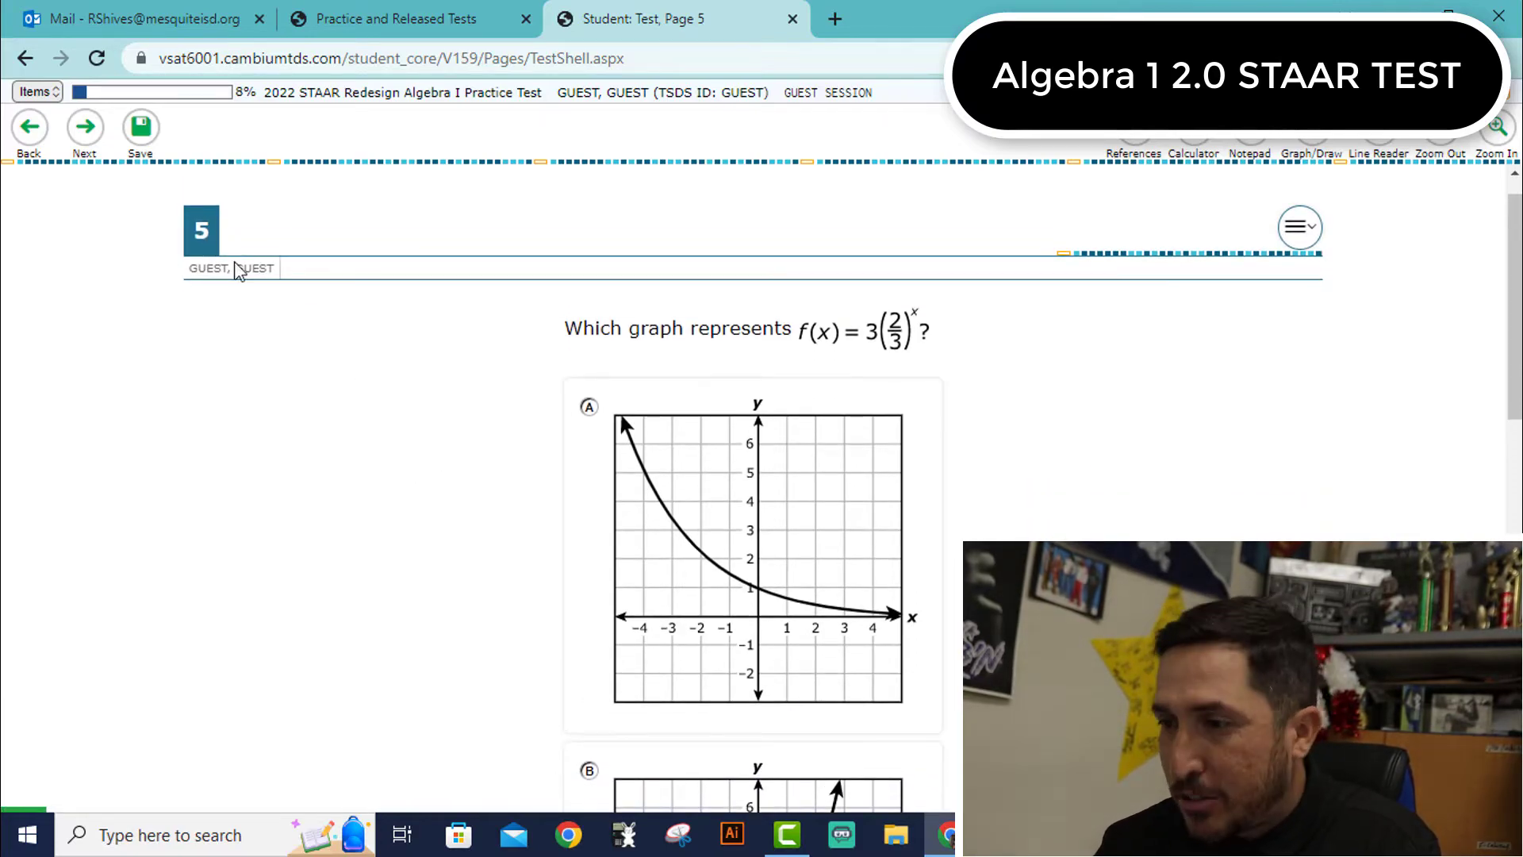
pyautogui.click(85, 128)
pyautogui.press('Return')
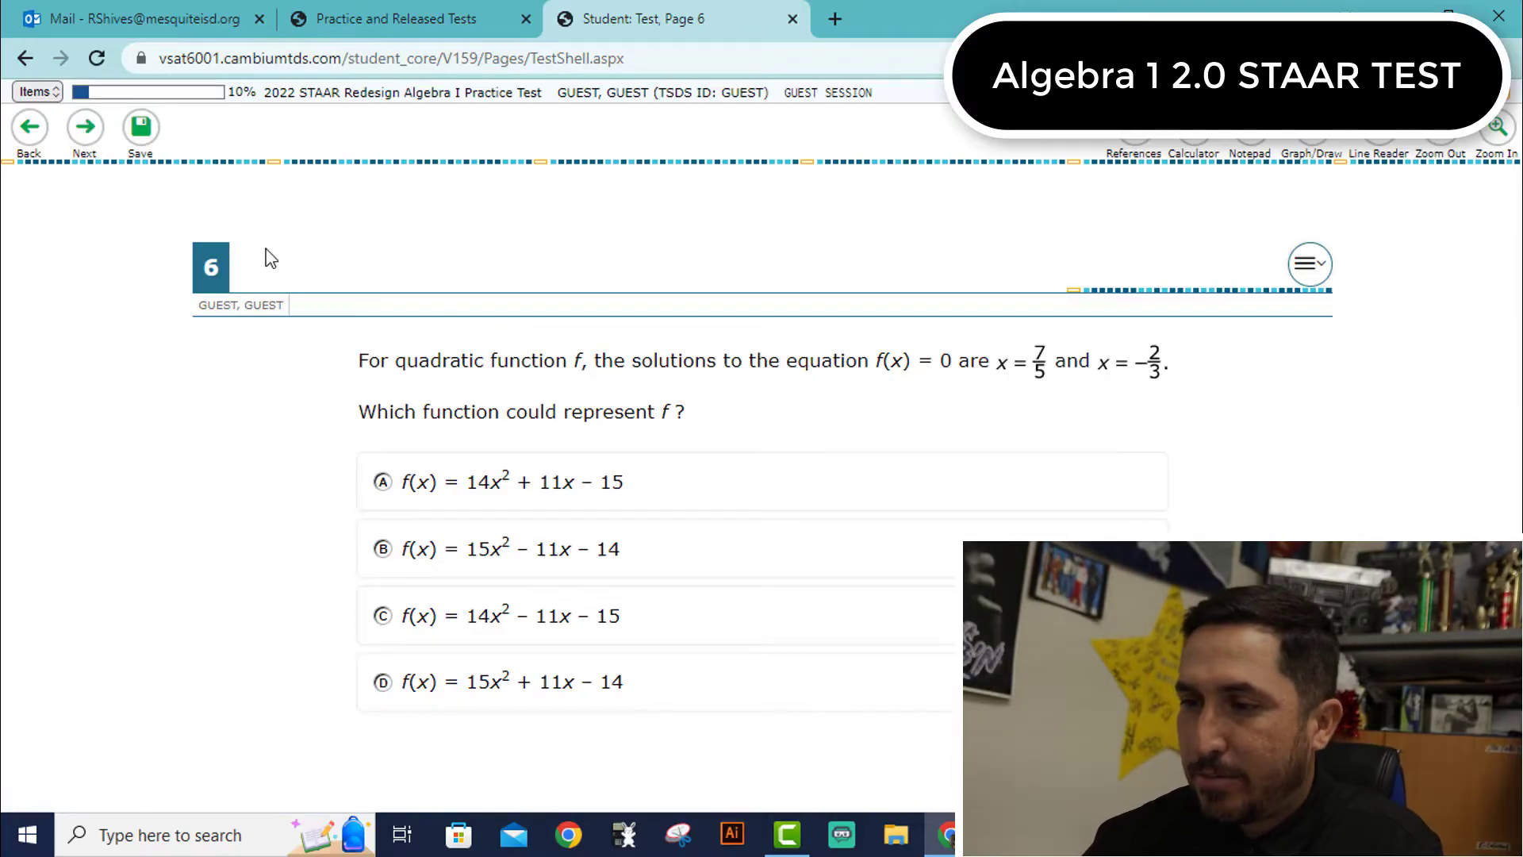
pyautogui.click(91, 138)
pyautogui.press('Return')
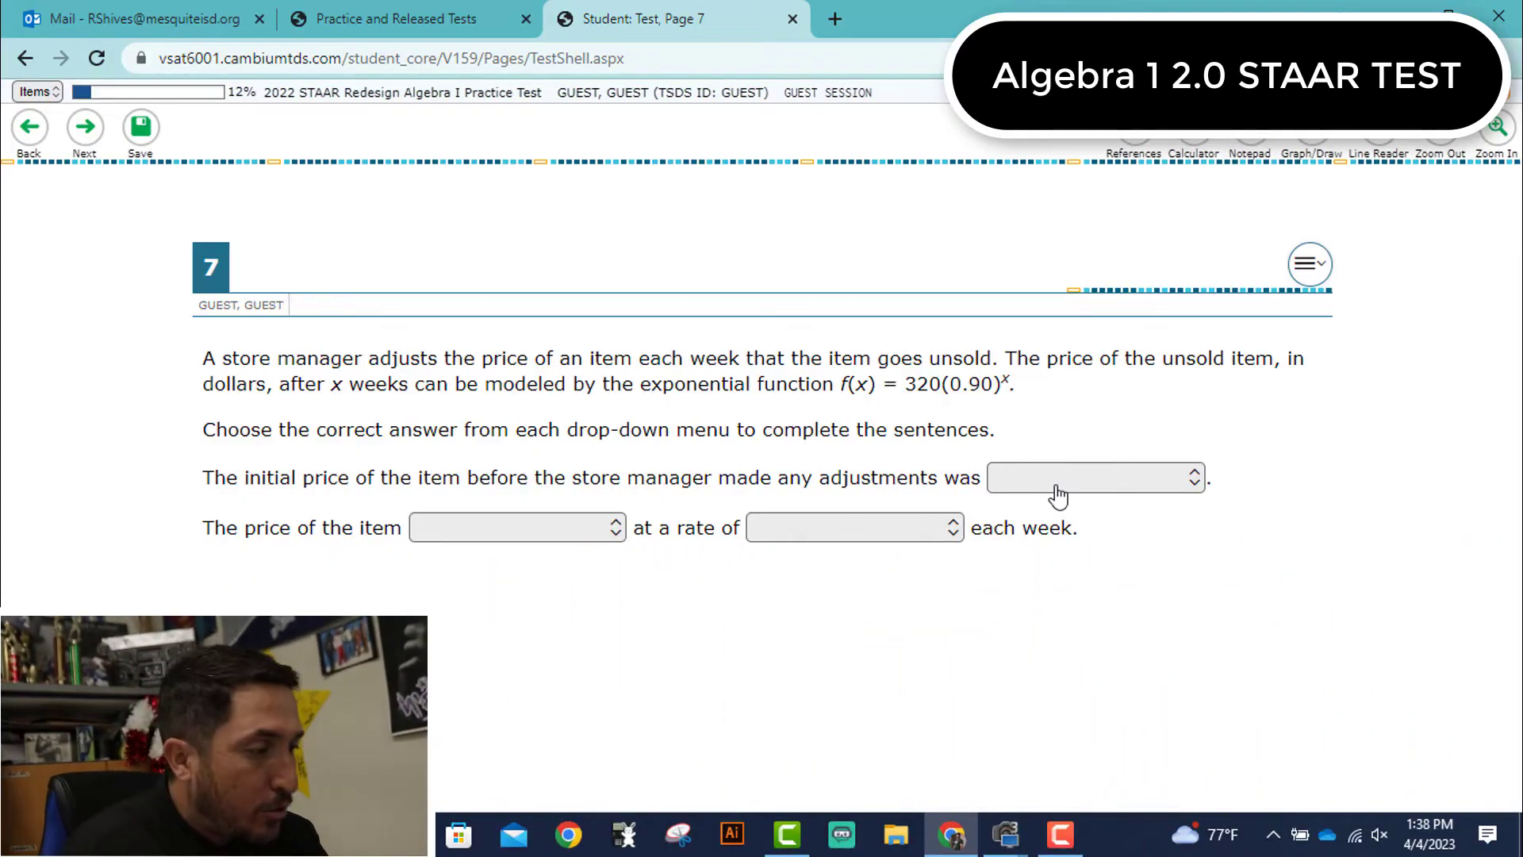
# Examine the answer choices for initial price, direction of change and weekly rate in question 7 without choosing any.
pyautogui.click(1059, 493)
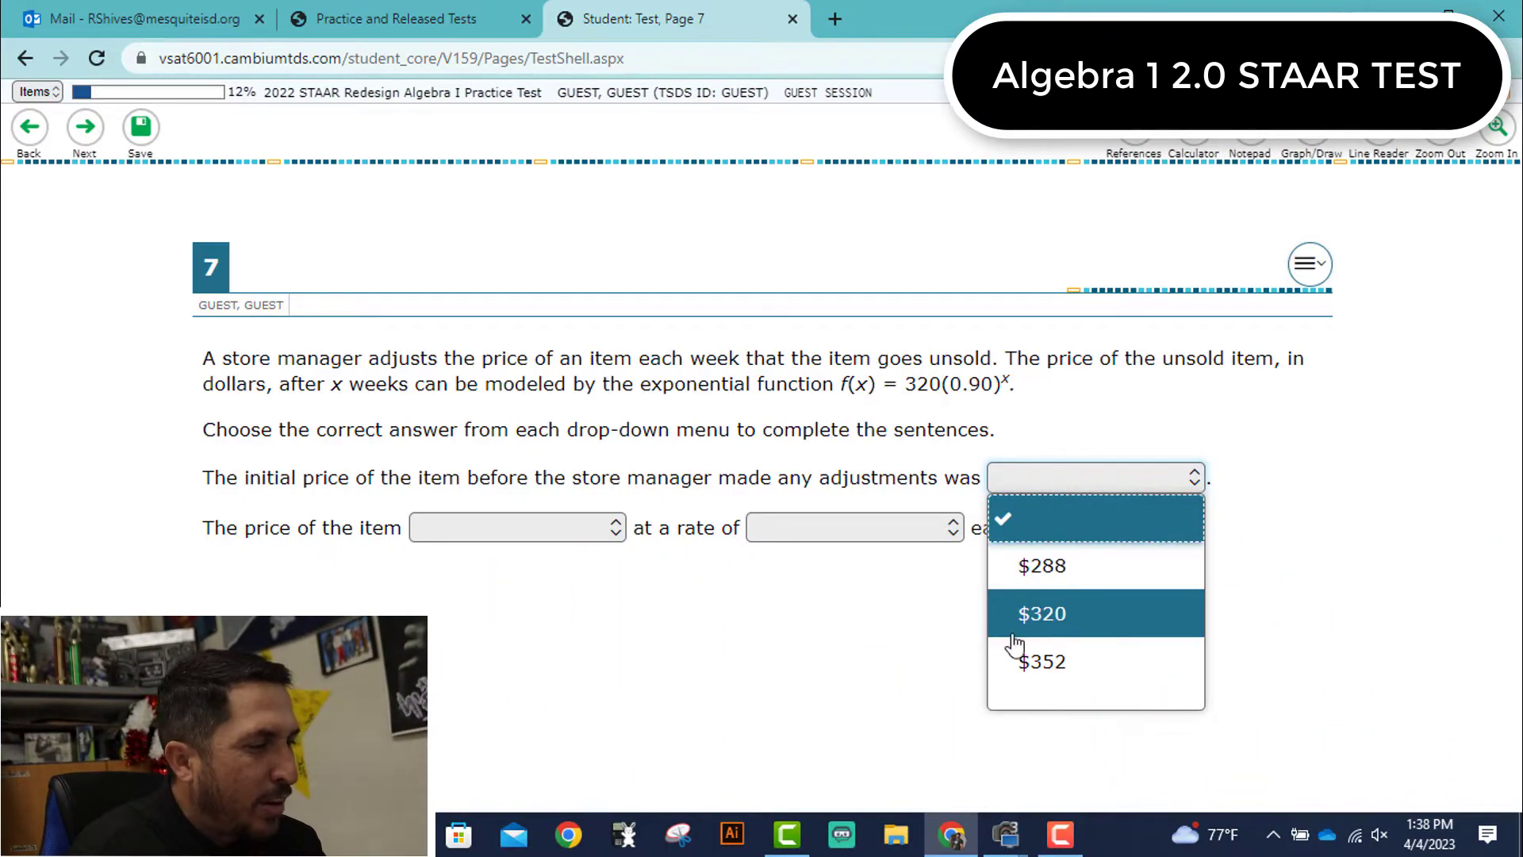
pyautogui.click(845, 647)
pyautogui.click(599, 529)
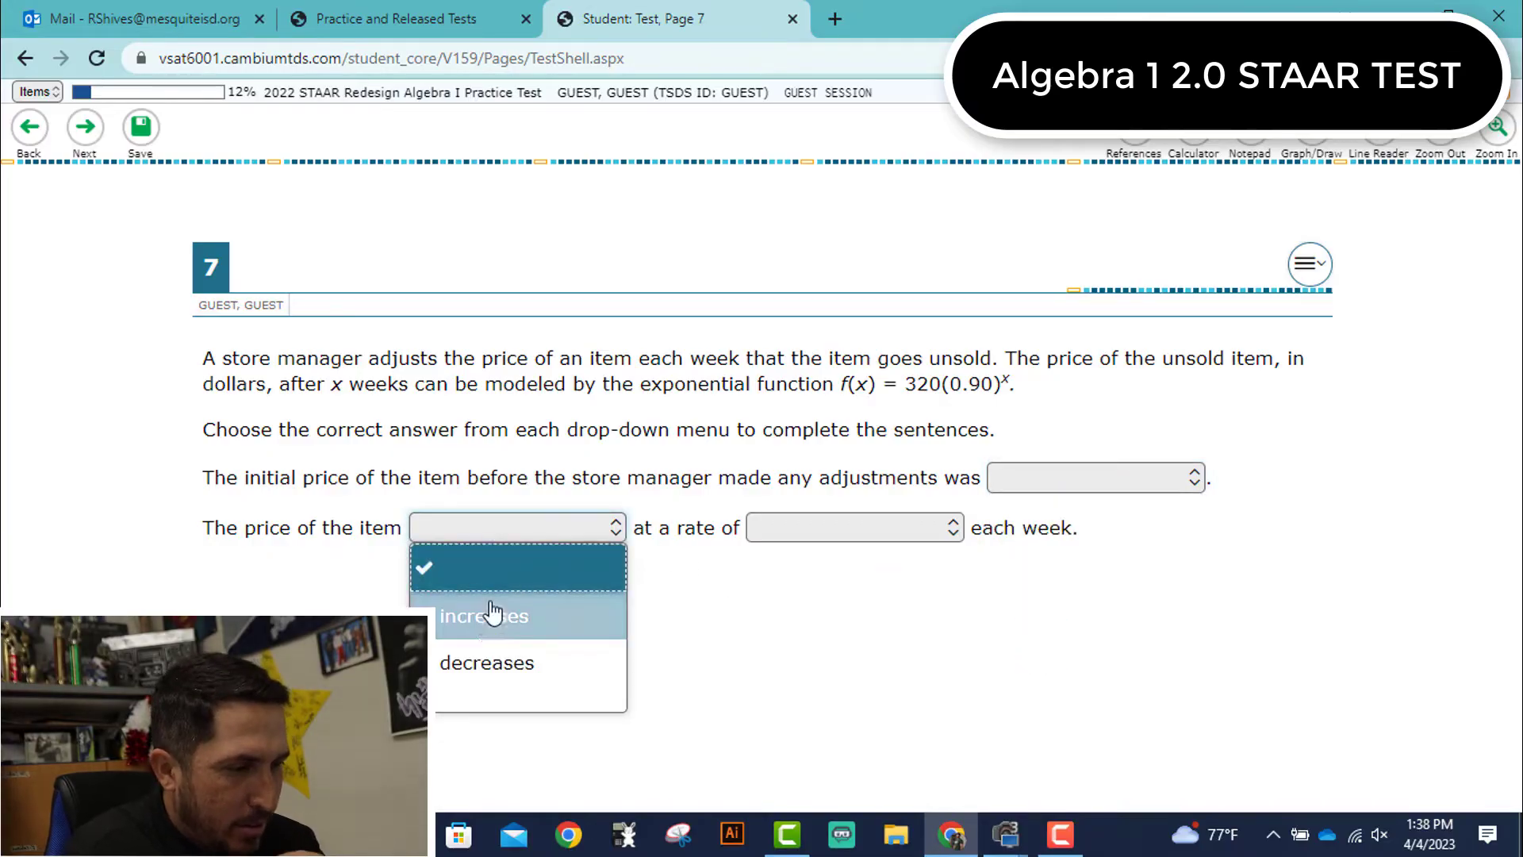
pyautogui.click(671, 663)
pyautogui.click(829, 525)
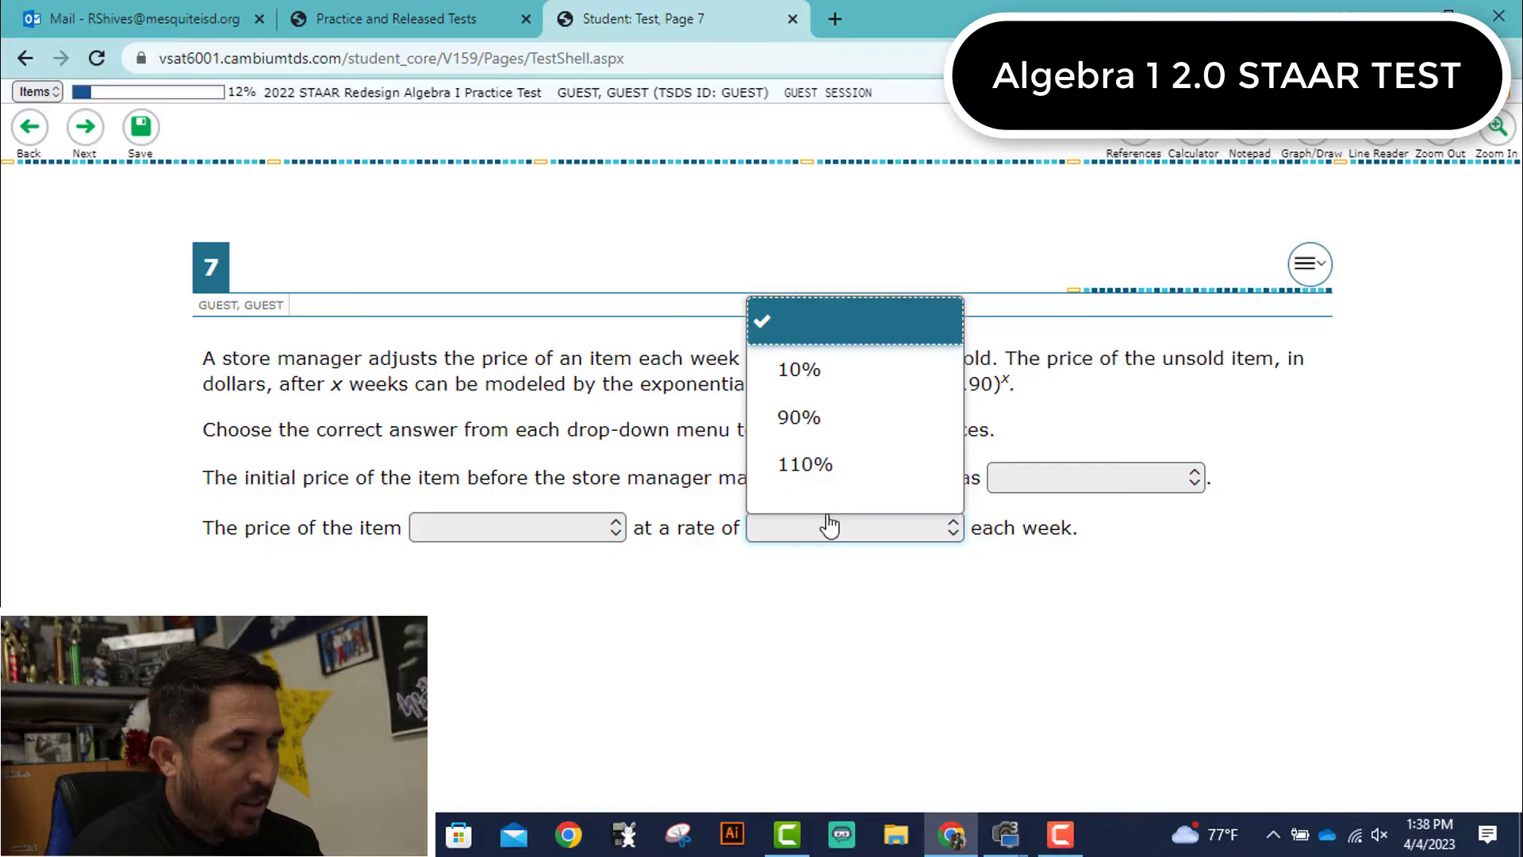
pyautogui.click(776, 606)
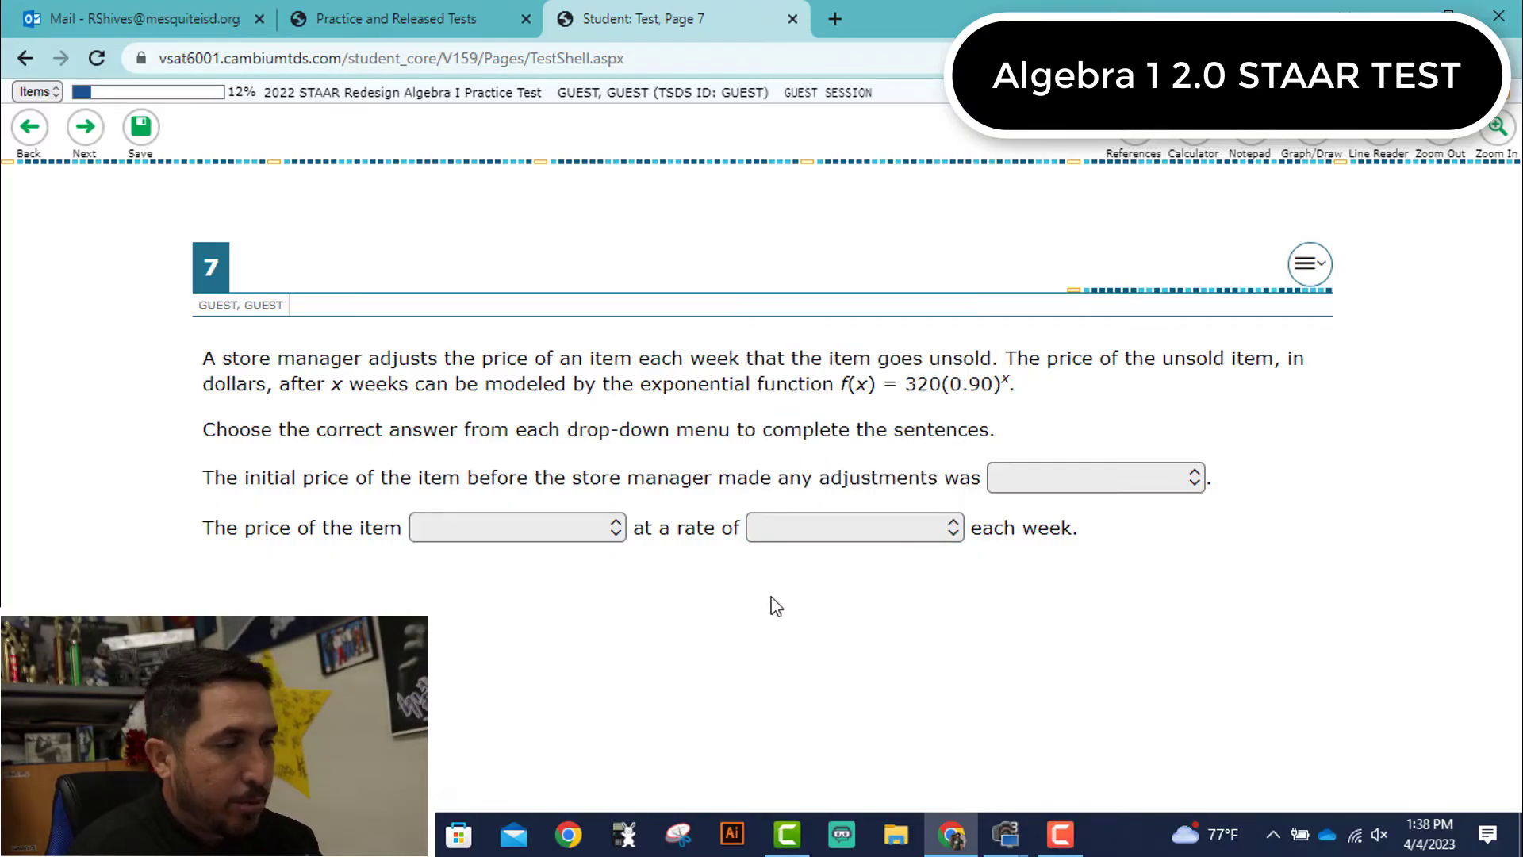
pyautogui.click(553, 526)
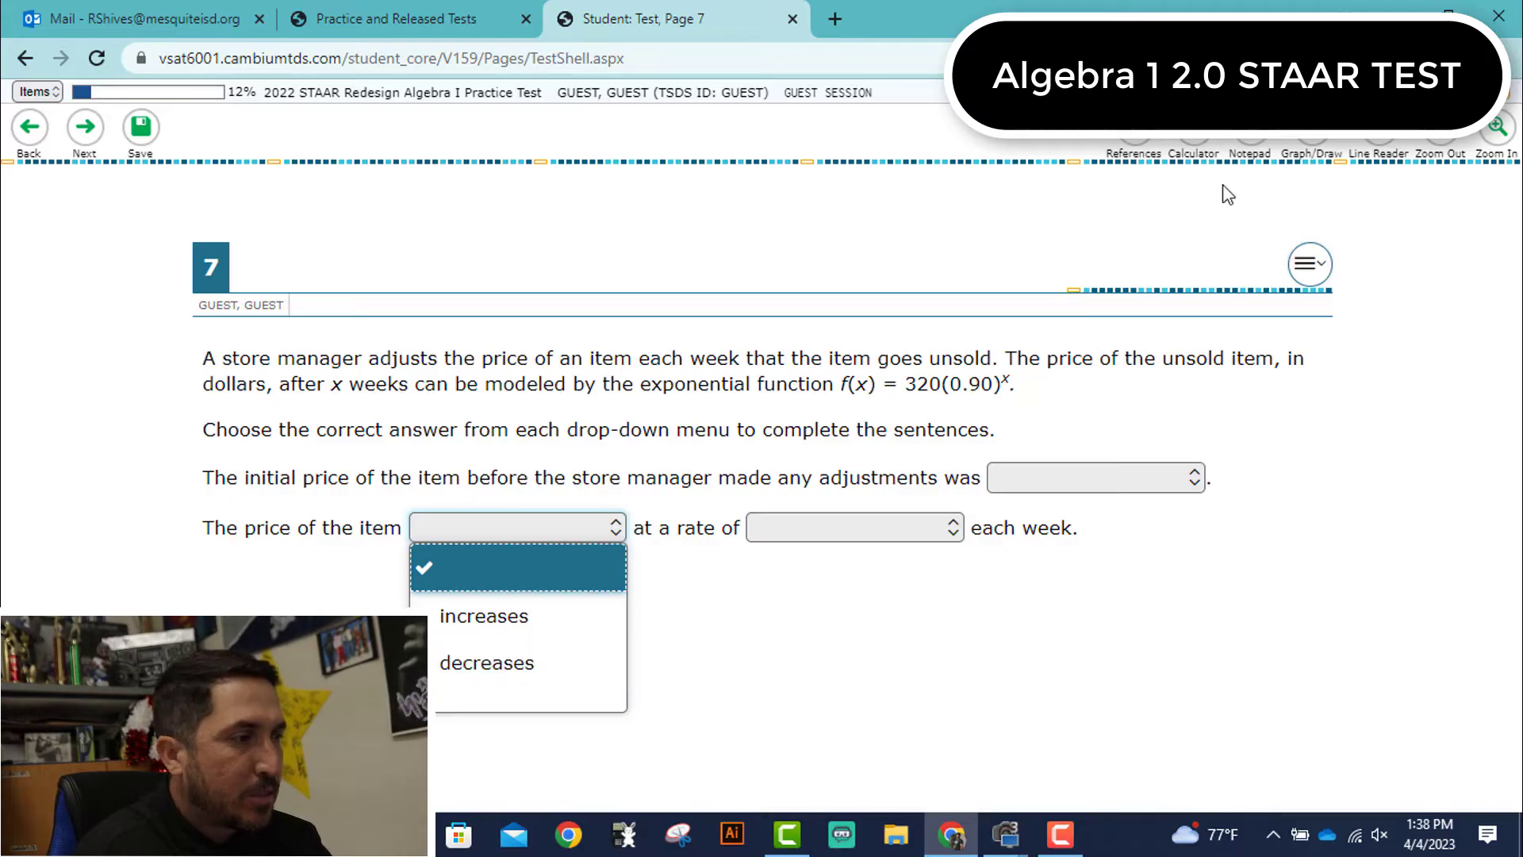
# Open the calculator offered besides the TI Graphing Calculator and enter the function f(x) = 320(0.90)^x.
pyautogui.click(1193, 141)
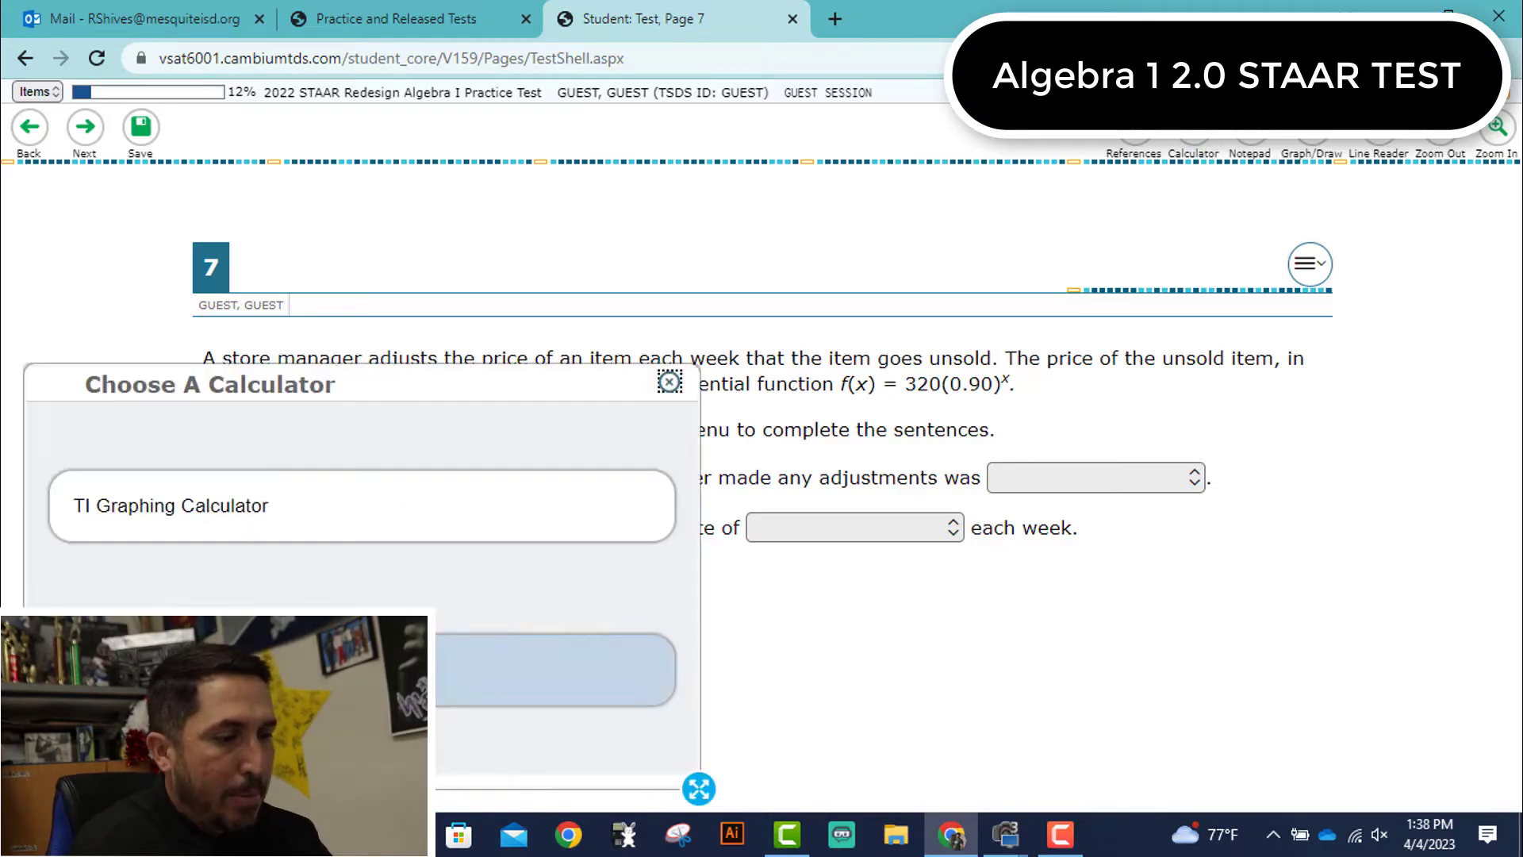
pyautogui.click(194, 513)
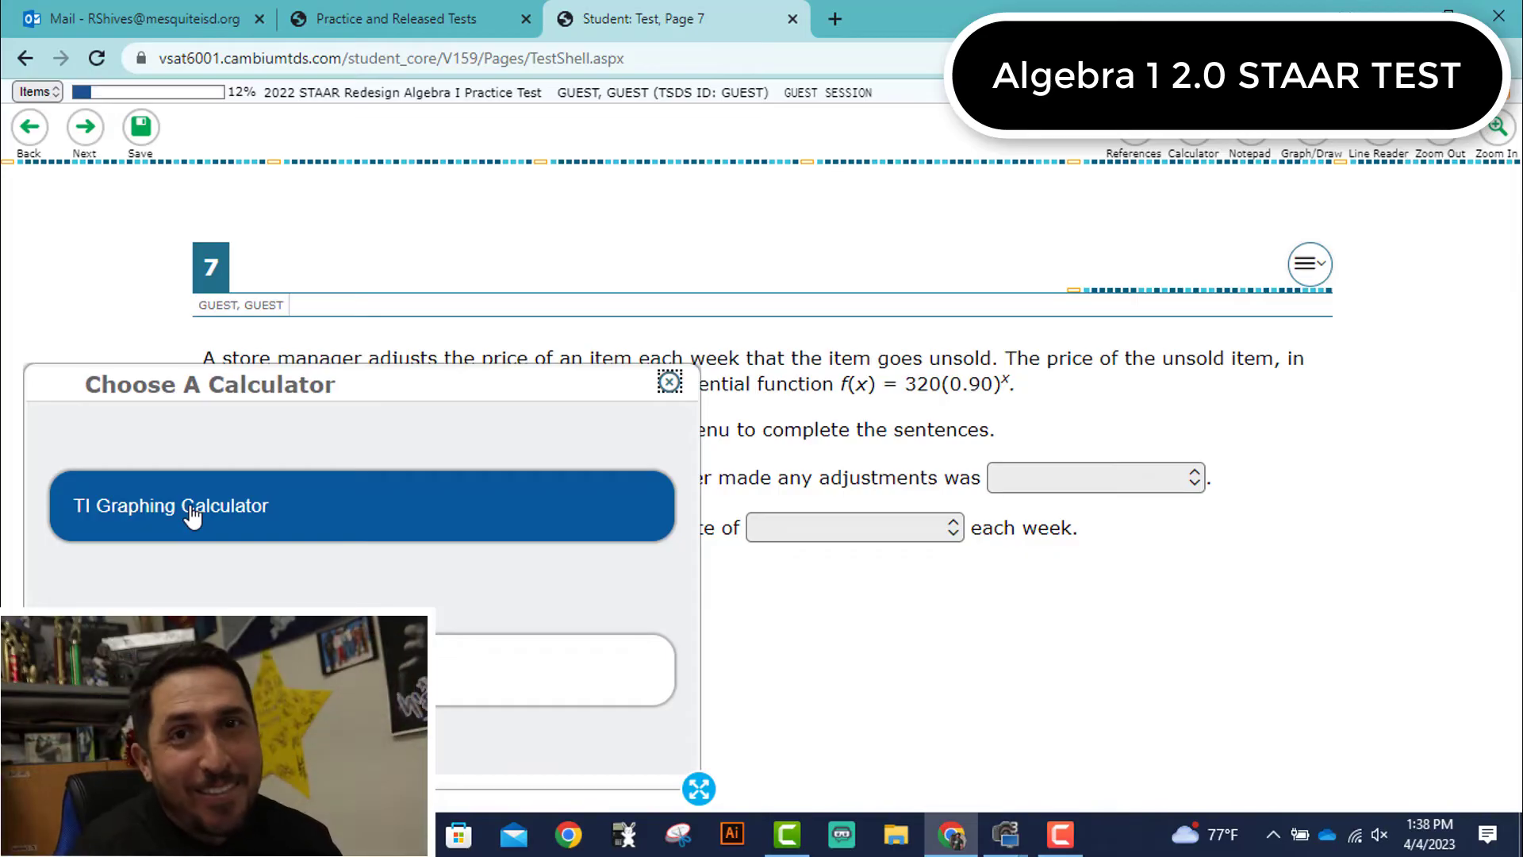
pyautogui.click(333, 671)
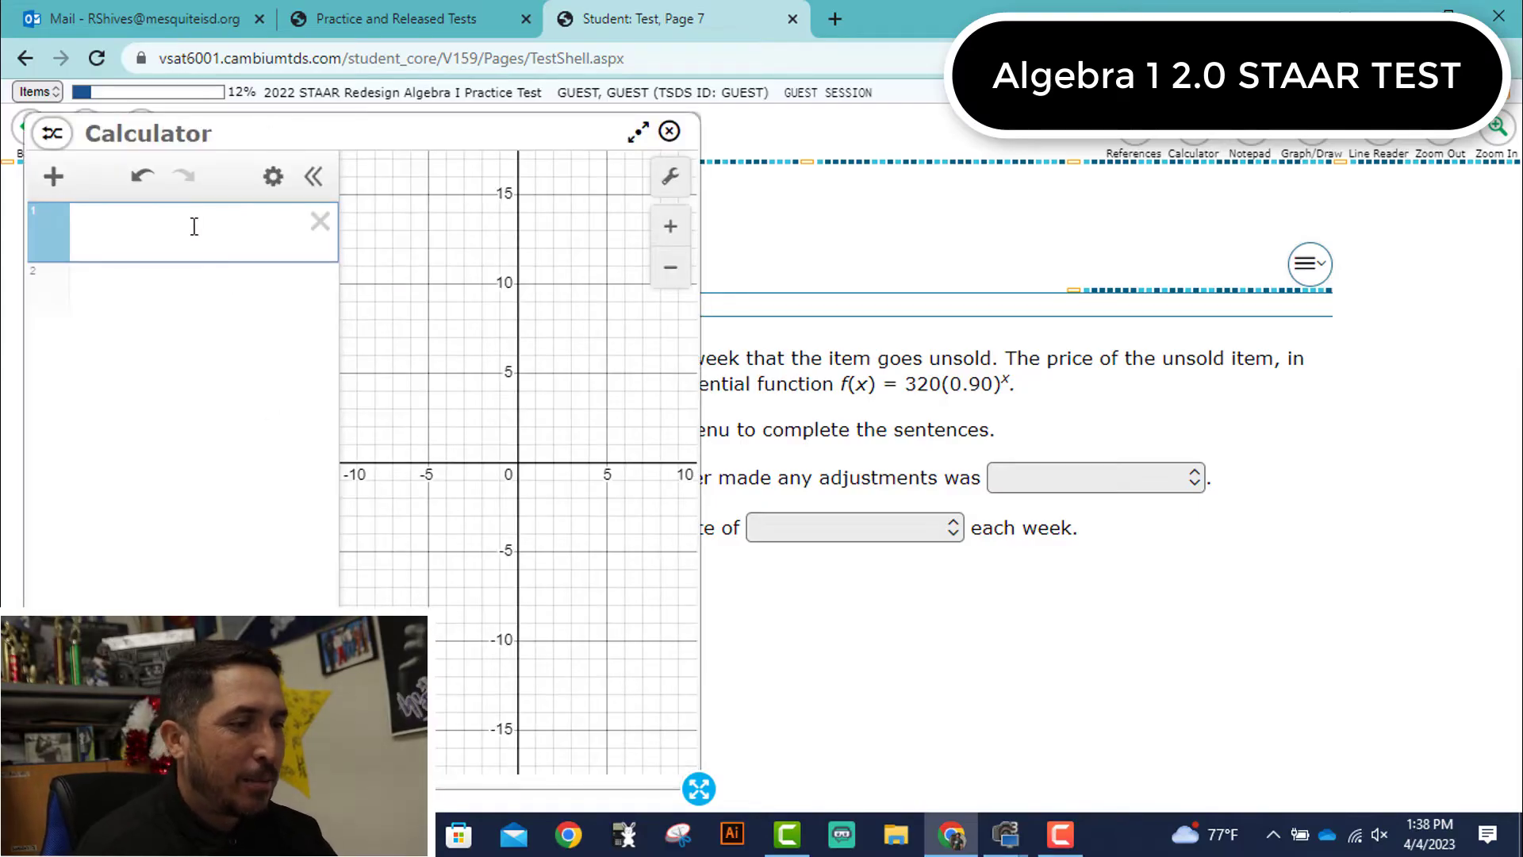
pyautogui.write('f(x)=')
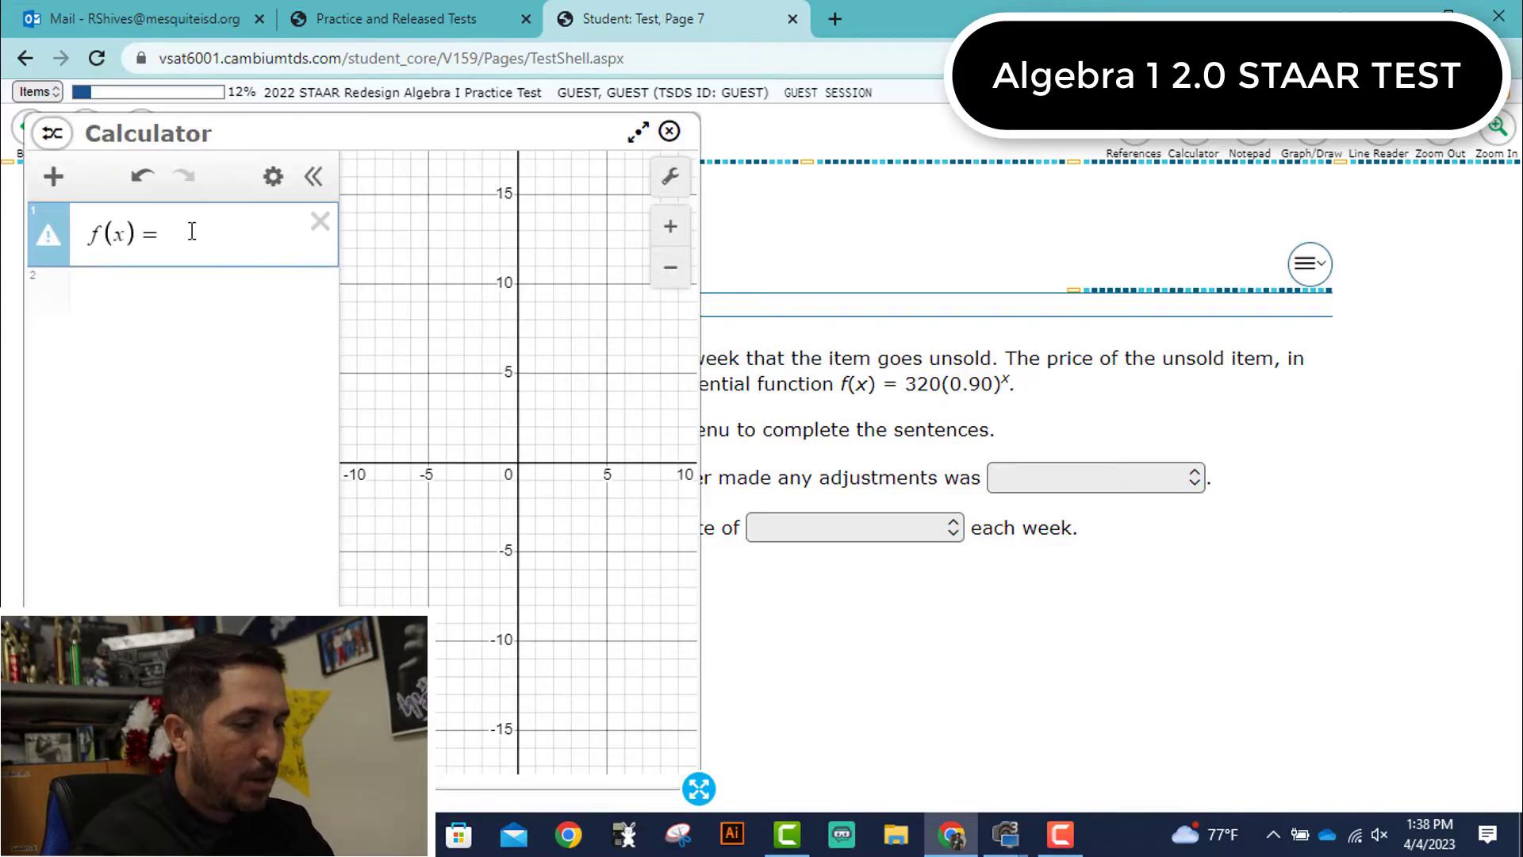
pyautogui.write('320(')
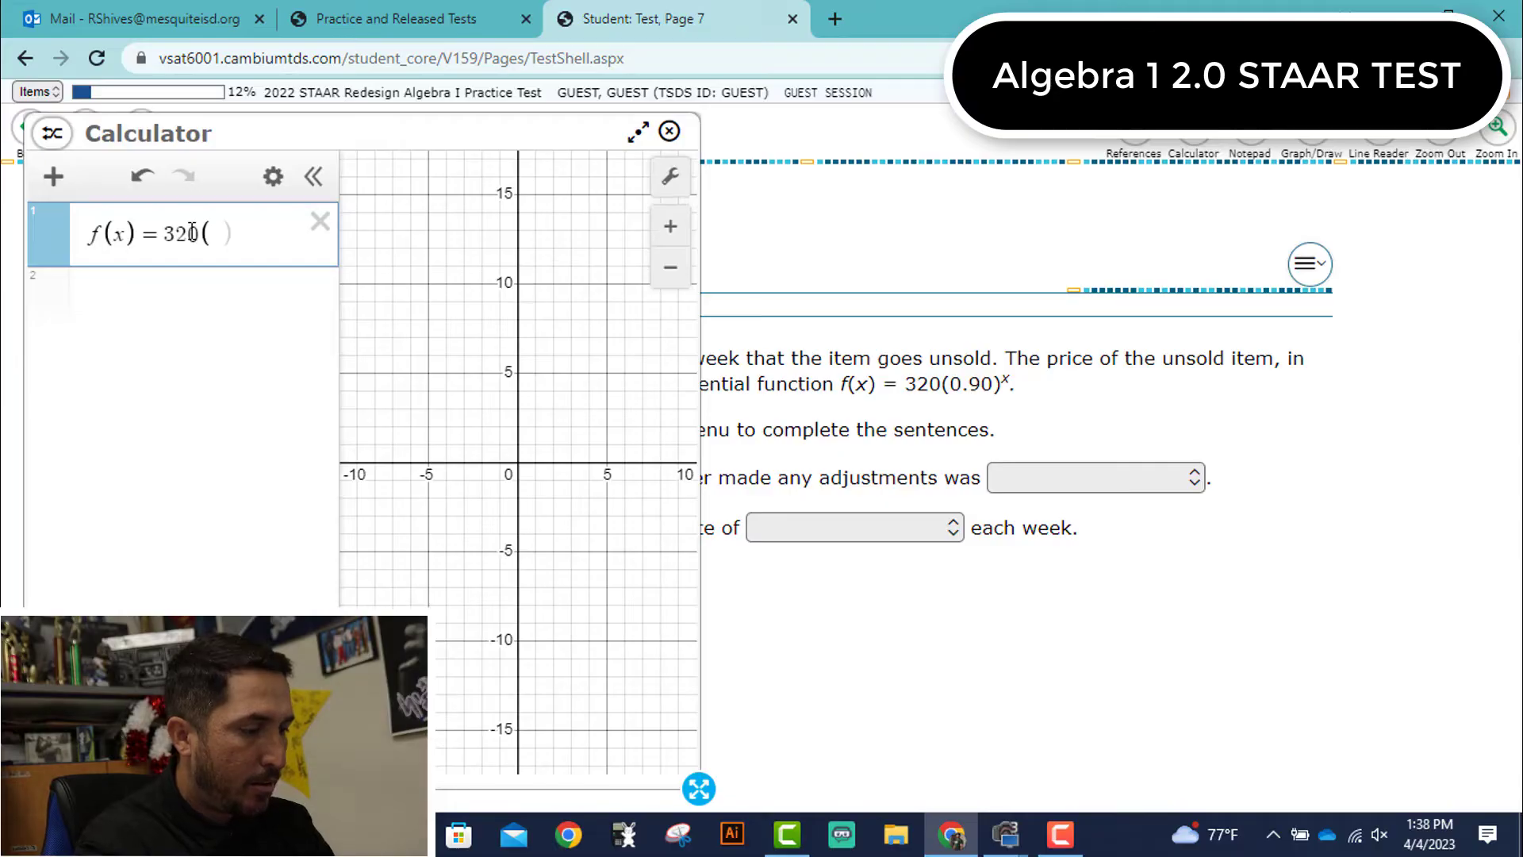
pyautogui.write('0.90')
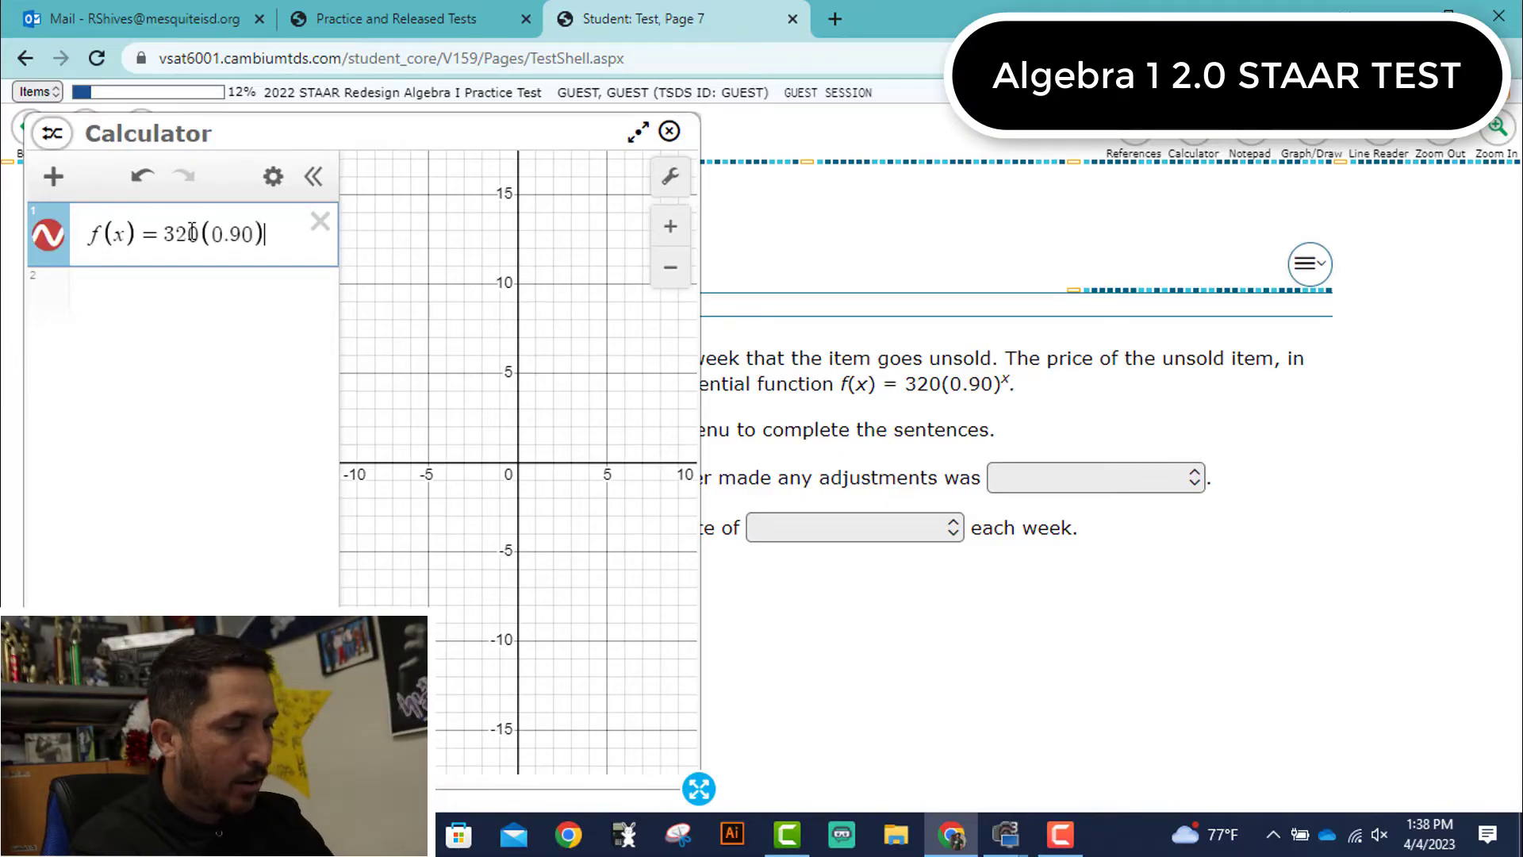
pyautogui.write(')^x')
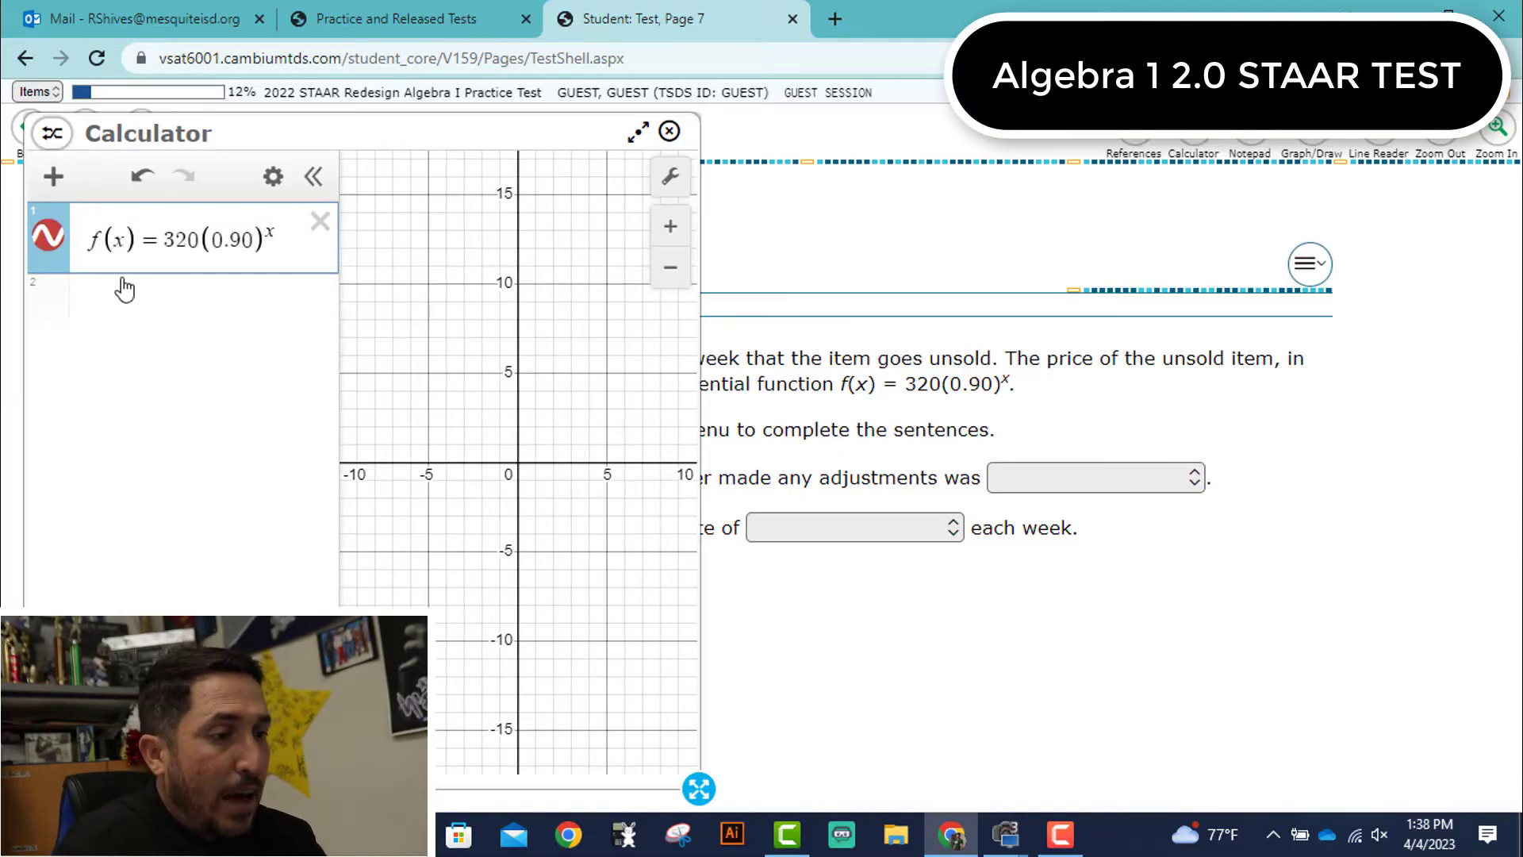
# Zoom the calculator's graph out to show the exponential curve and shift the calculator window toward the question's answer fields.
pyautogui.click(48, 238)
pyautogui.click(48, 238)
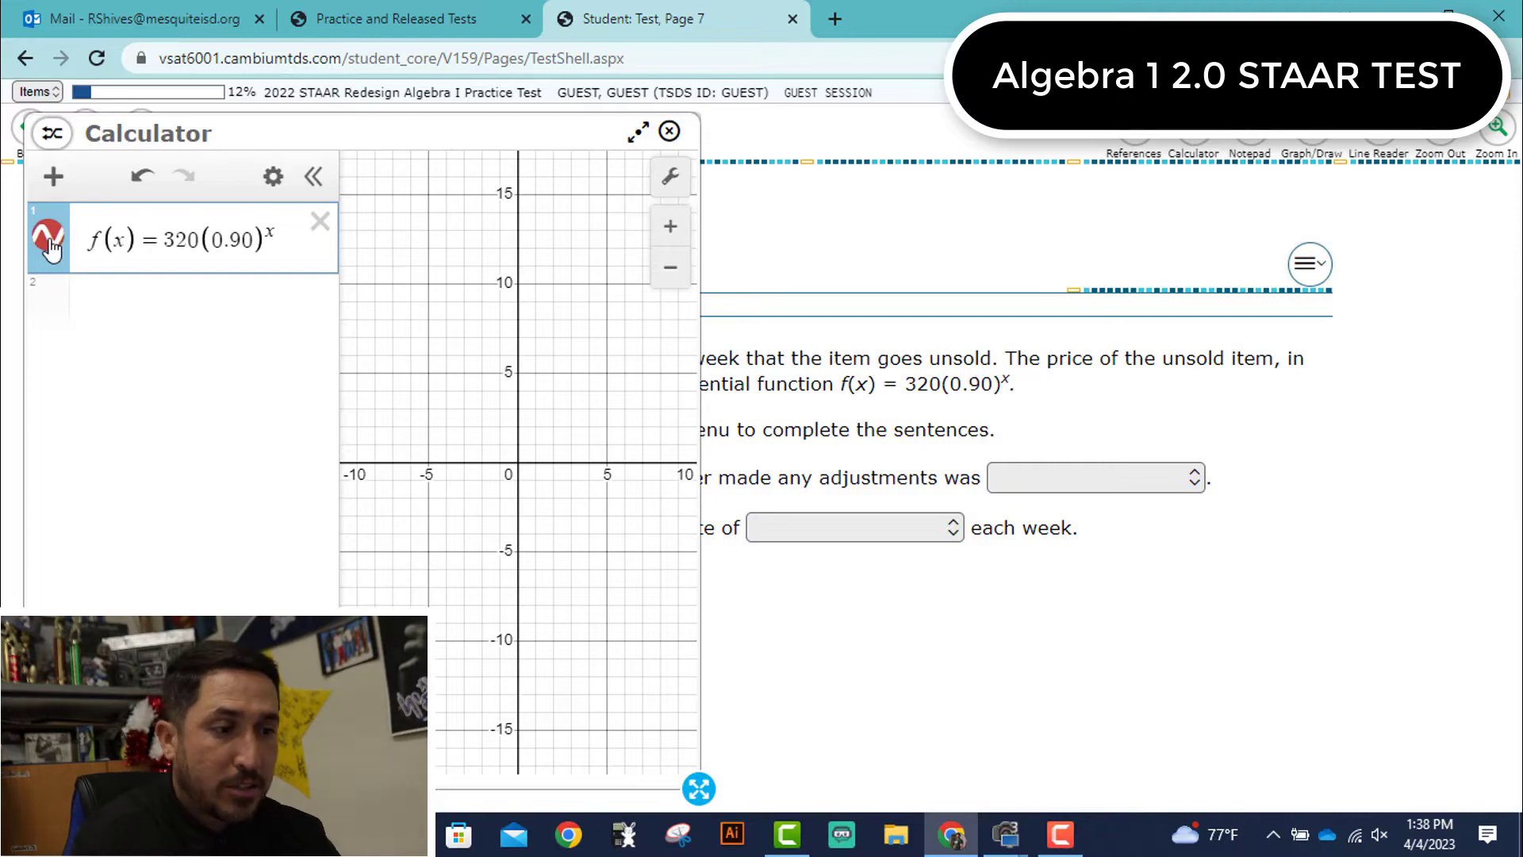
pyautogui.click(670, 274)
pyautogui.click(670, 274)
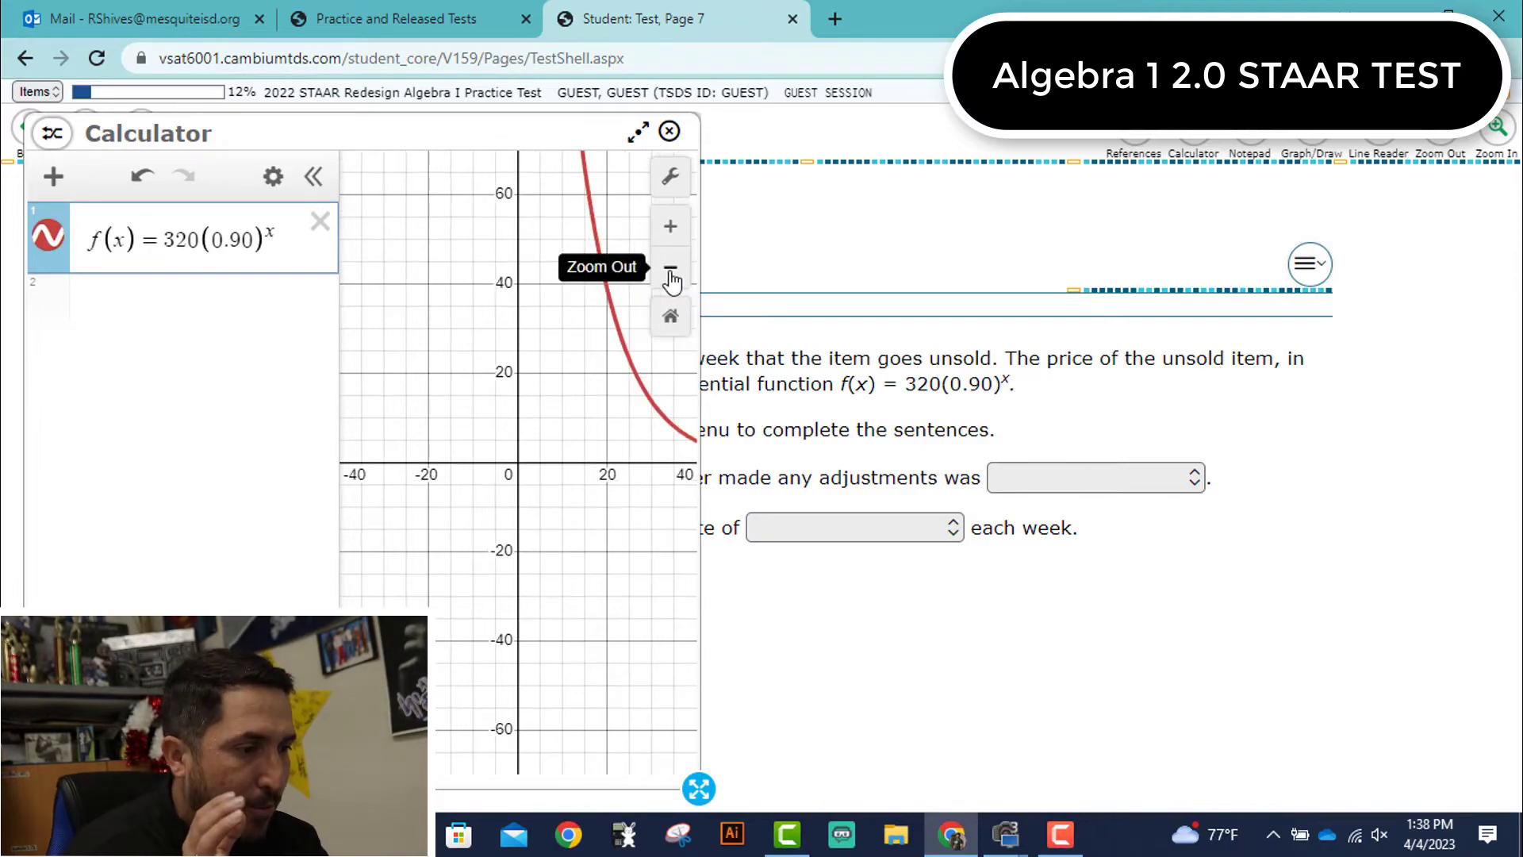
pyautogui.click(671, 273)
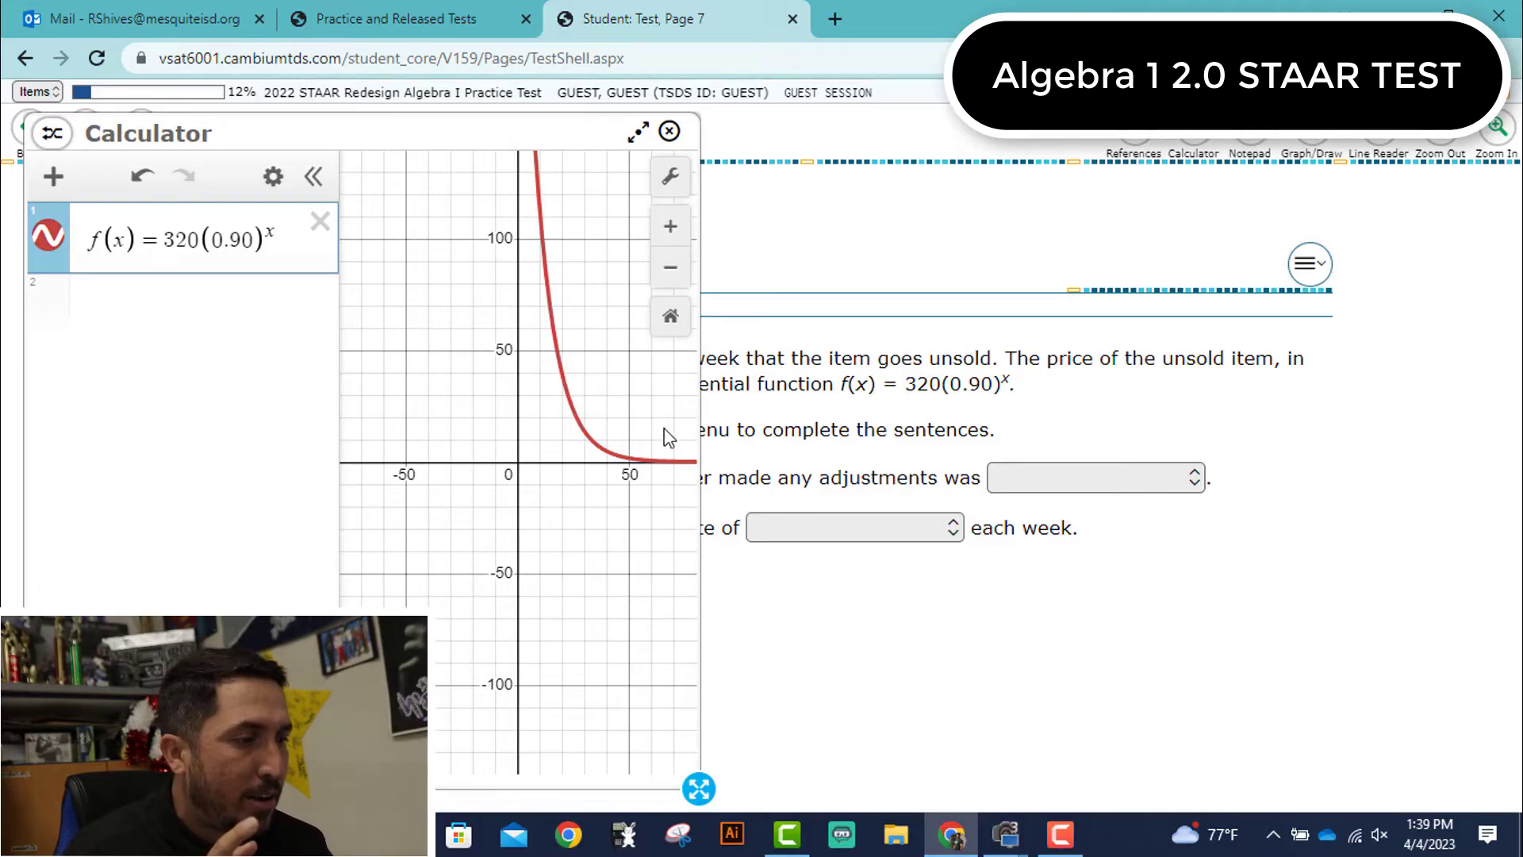
pyautogui.moveTo(511, 136); pyautogui.dragTo(1081, 135)
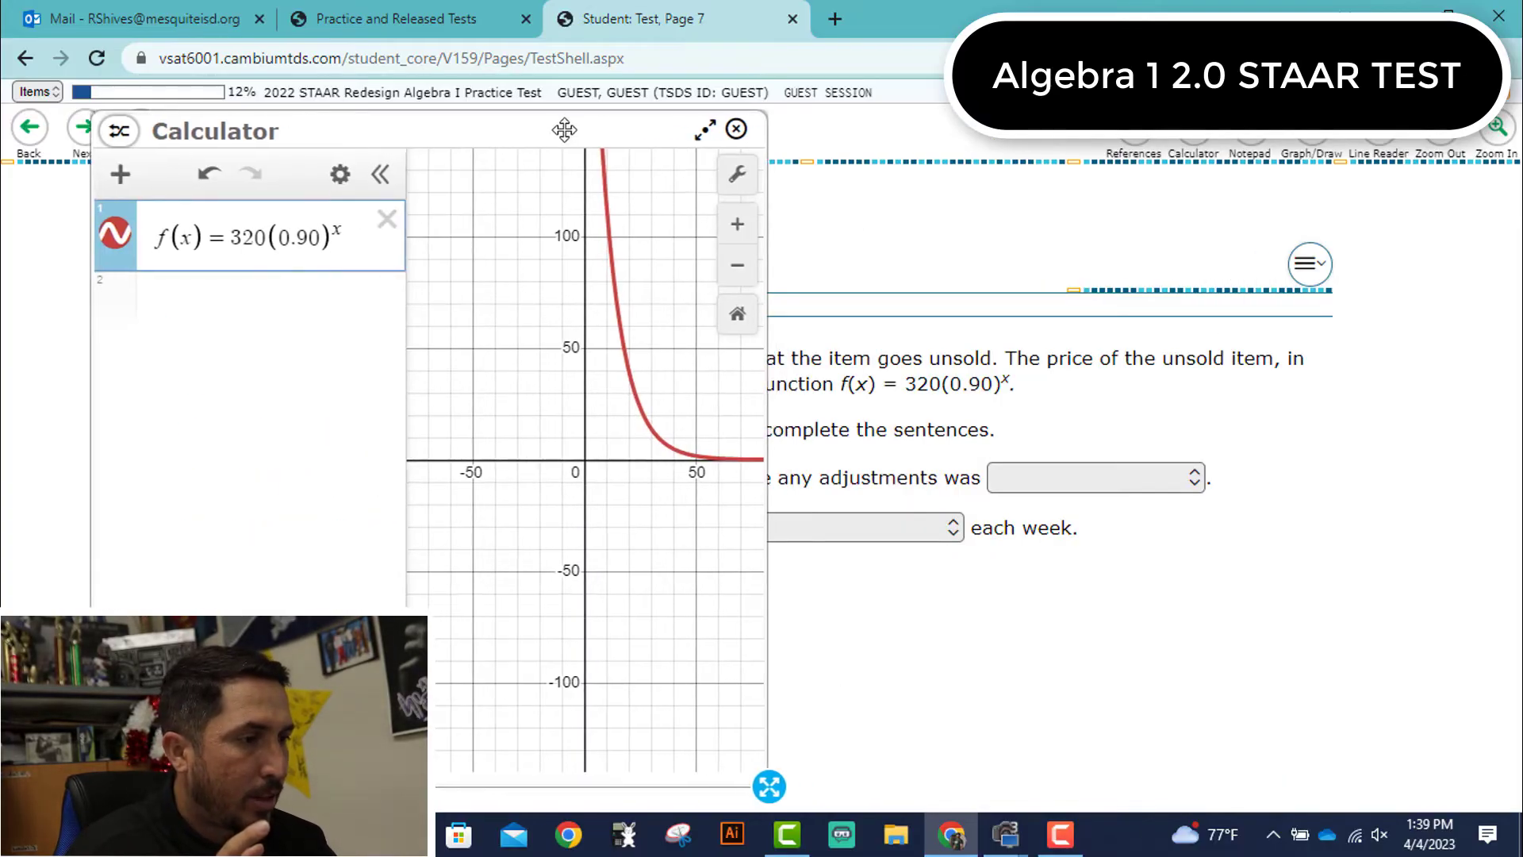
# Move the calculator off question 7's second sentence and set the price's direction of change to "decreases".
pyautogui.moveTo(559, 135); pyautogui.dragTo(1129, 118)
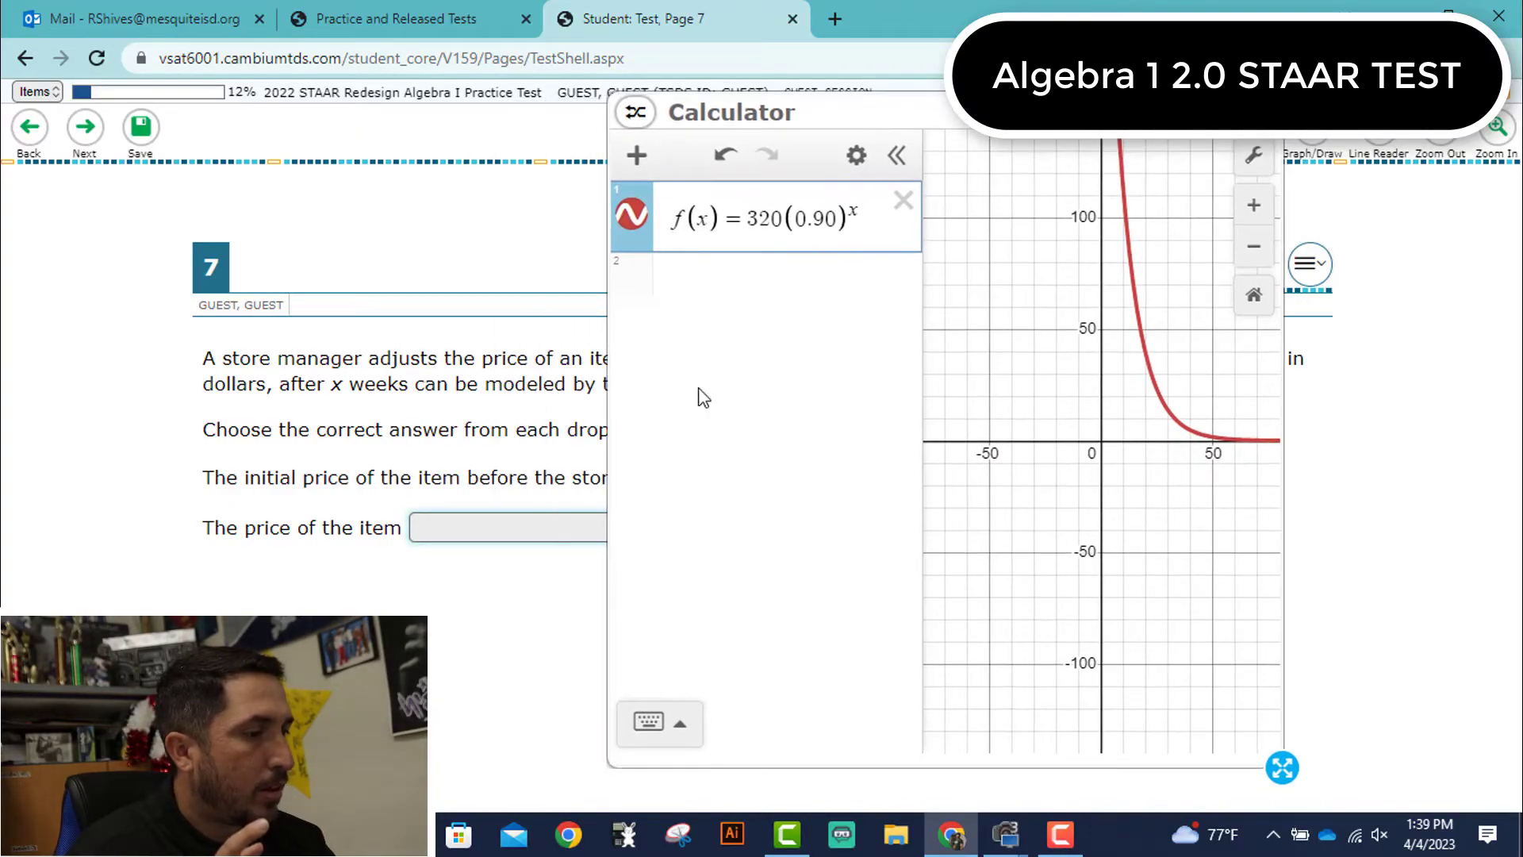
pyautogui.click(499, 529)
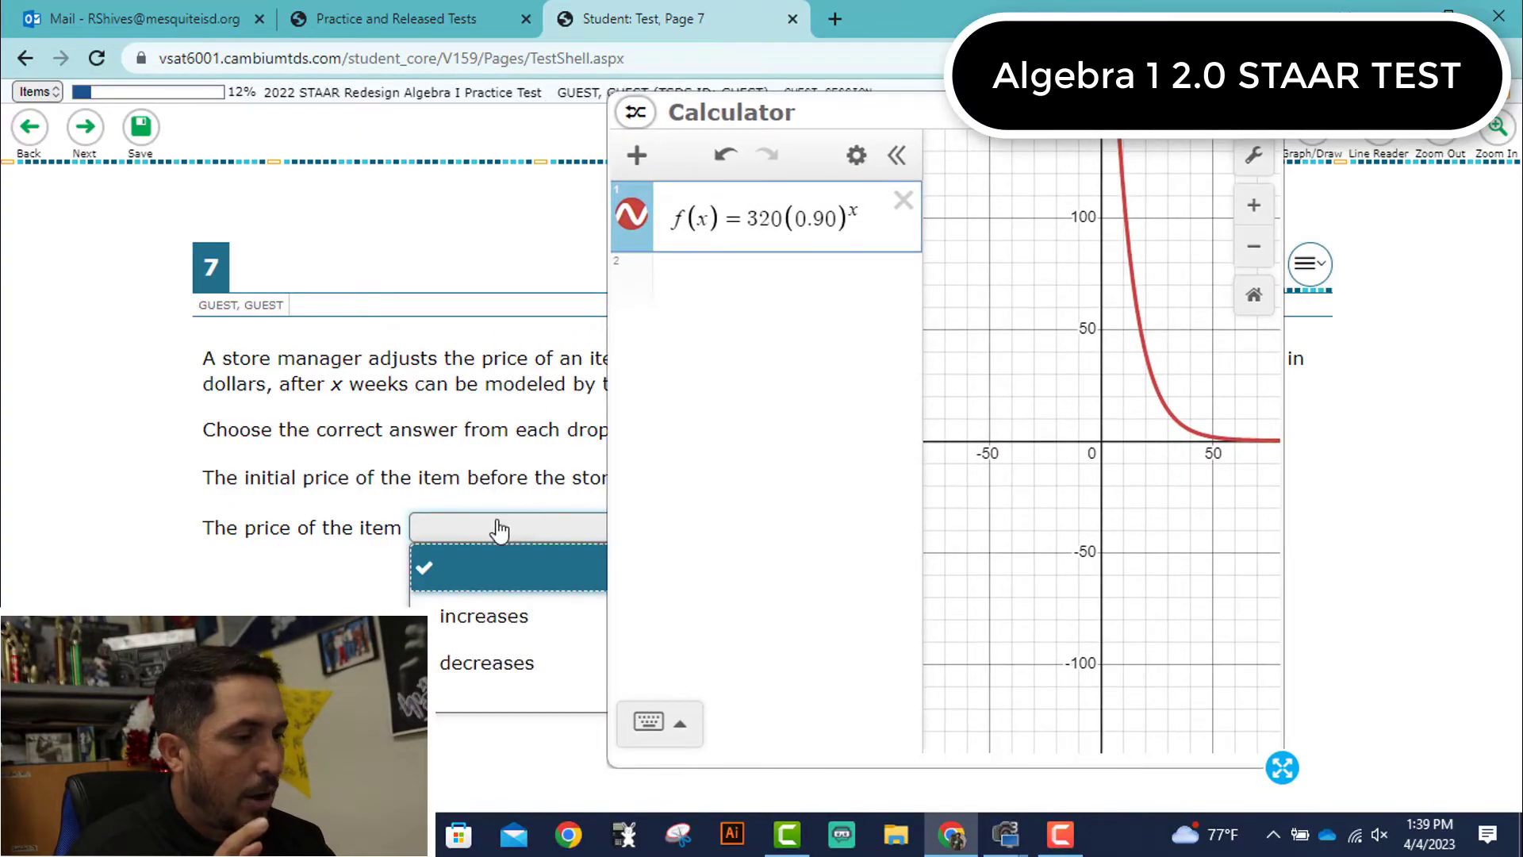
pyautogui.click(469, 669)
# Move the calculator clear of the initial-price field and create a table of values for f(x) = 320(0.90)^x.
pyautogui.moveTo(790, 127); pyautogui.dragTo(277, 123)
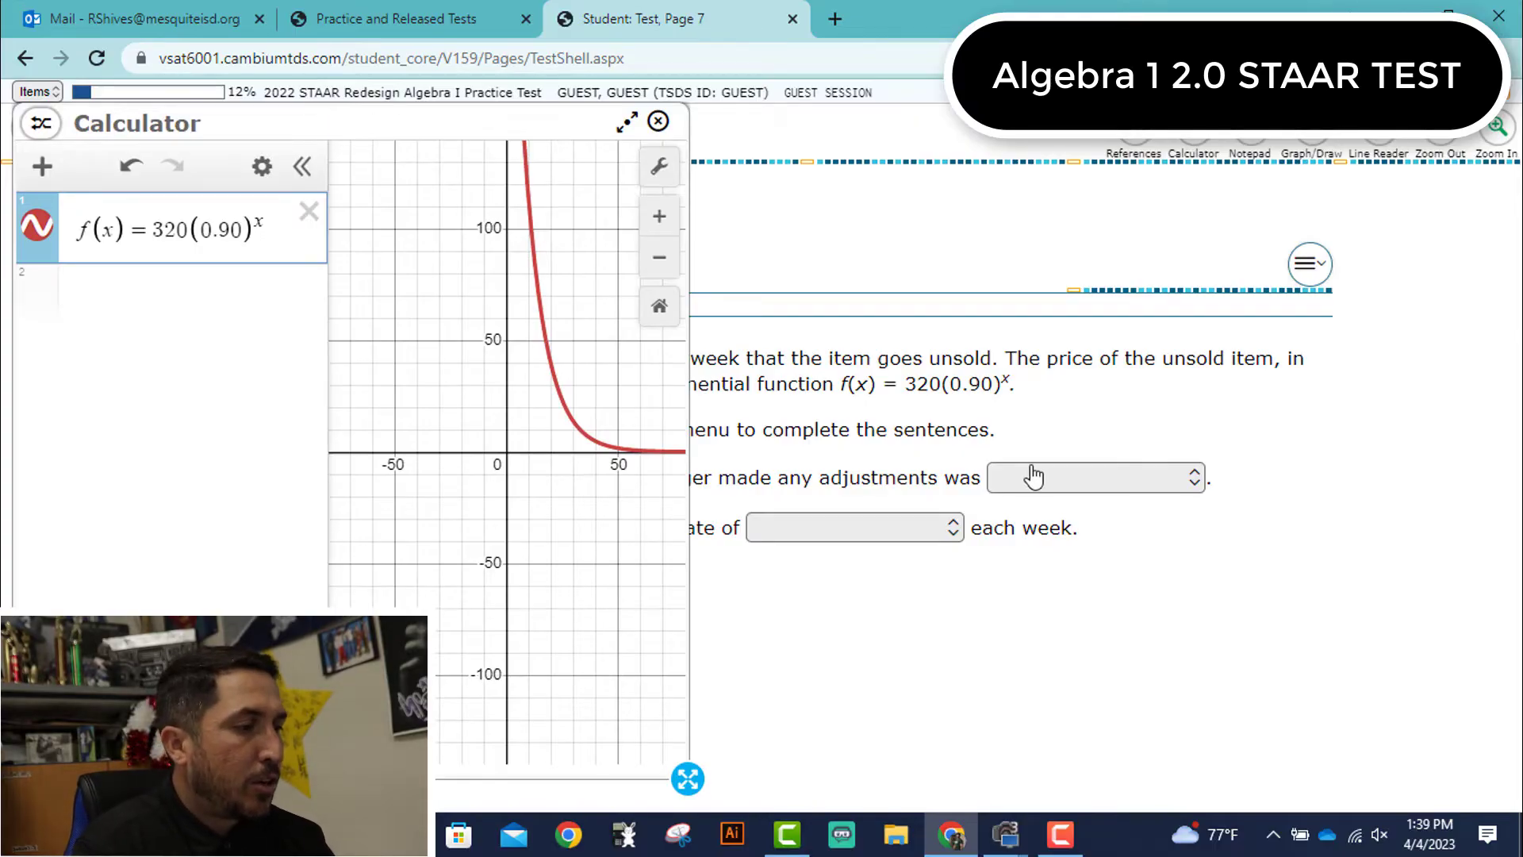
pyautogui.click(1055, 484)
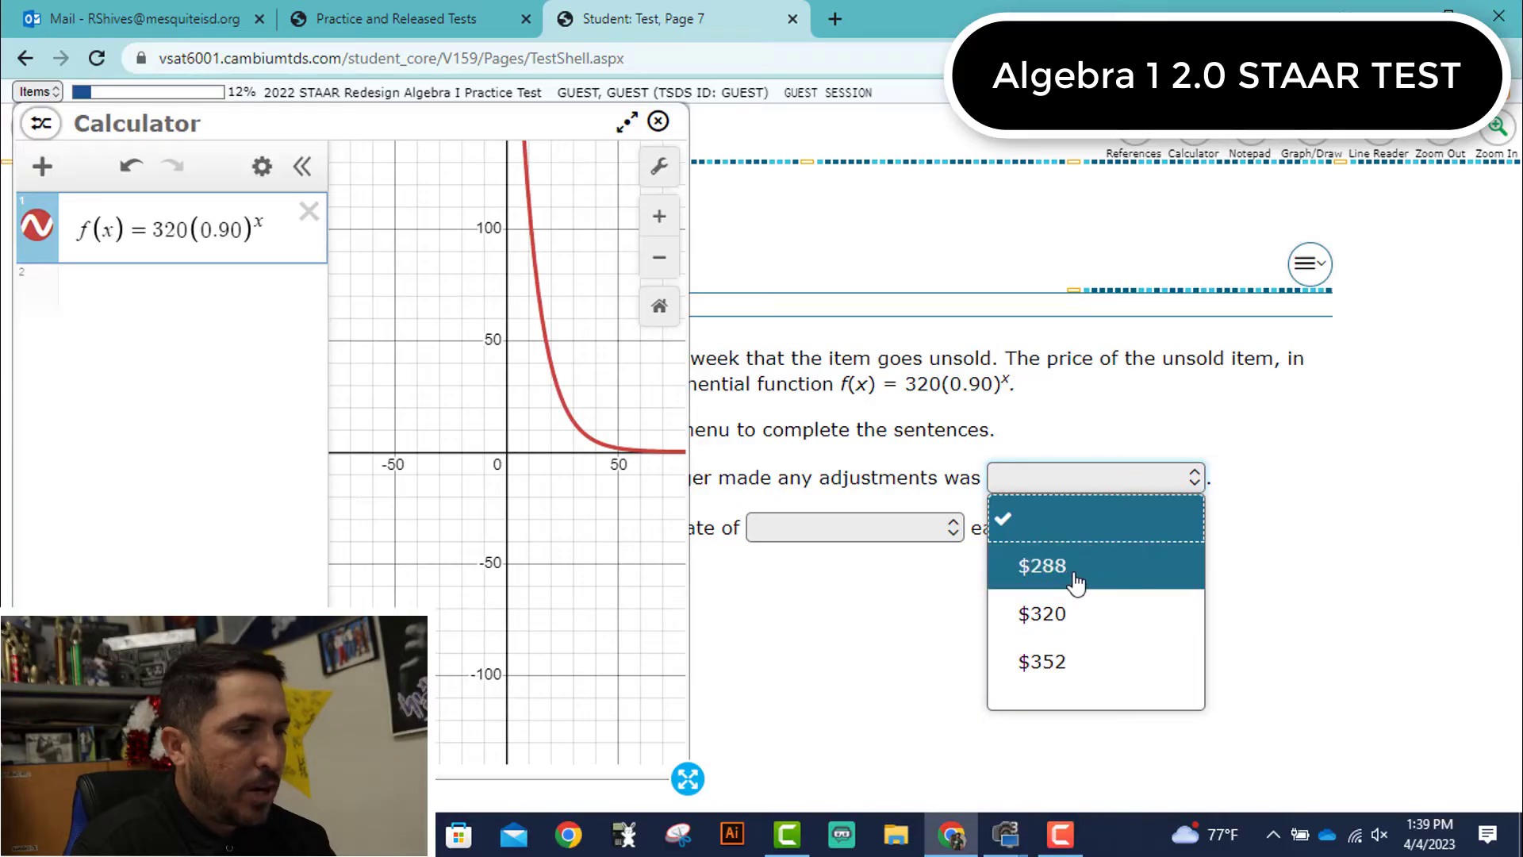
pyautogui.click(262, 166)
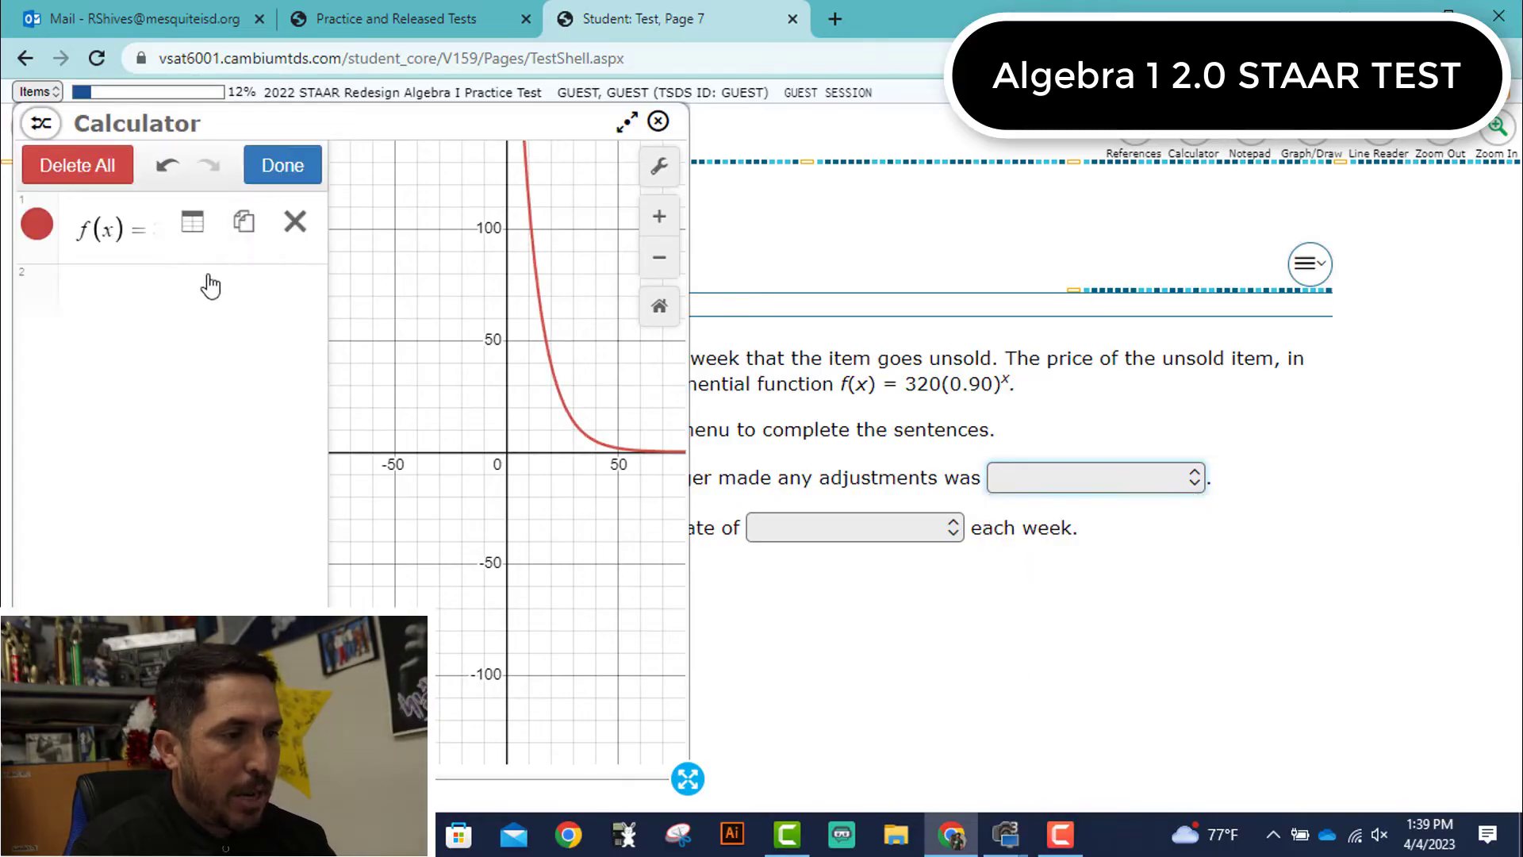
pyautogui.click(197, 222)
# Compare question 7's initial price and weekly rate choices with the function table, leaving both blank.
pyautogui.click(1031, 476)
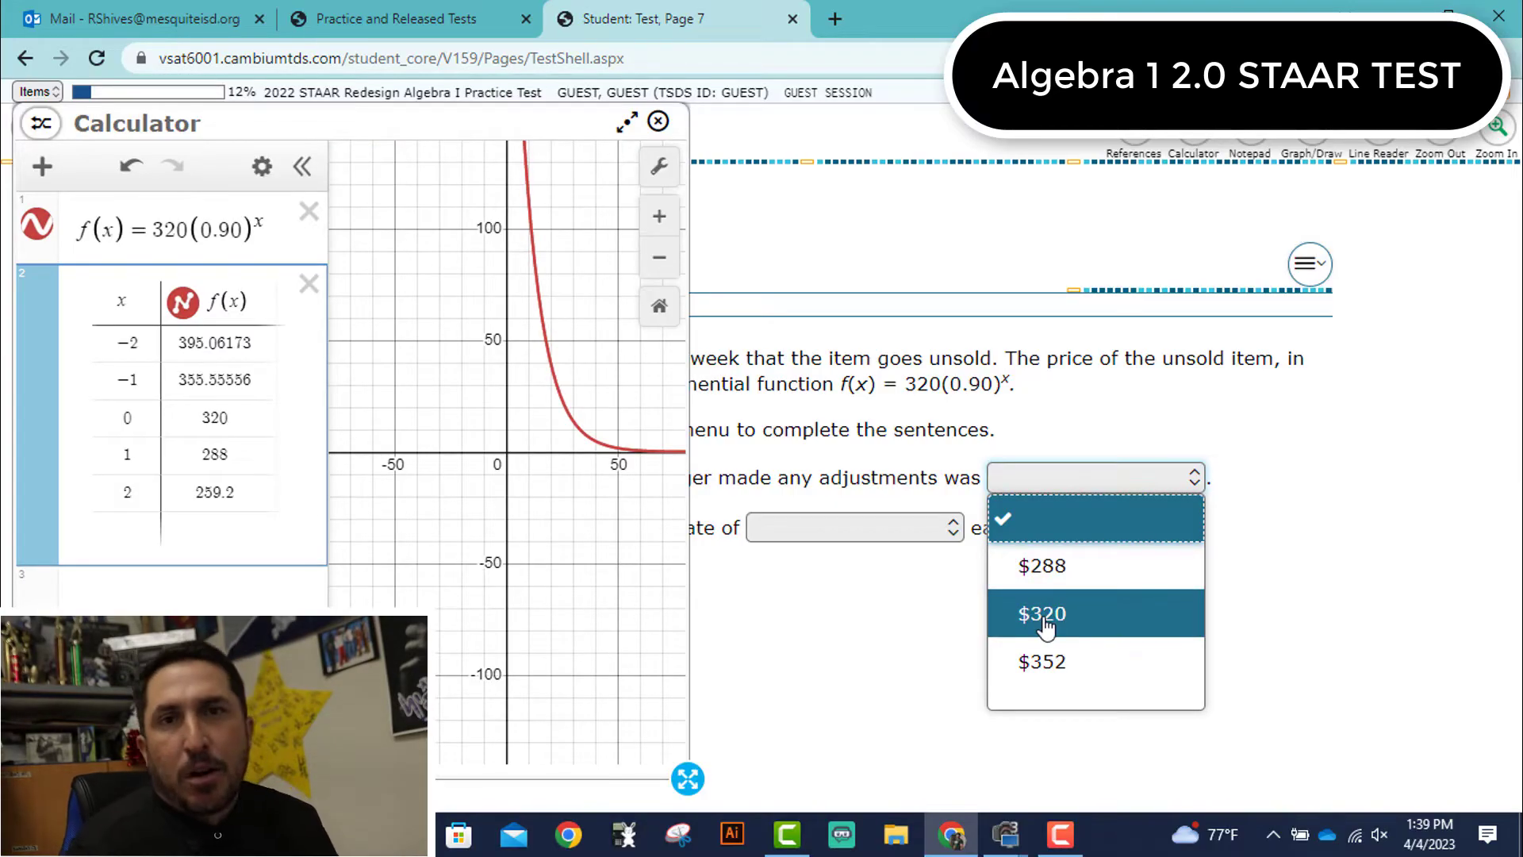
pyautogui.click(1021, 530)
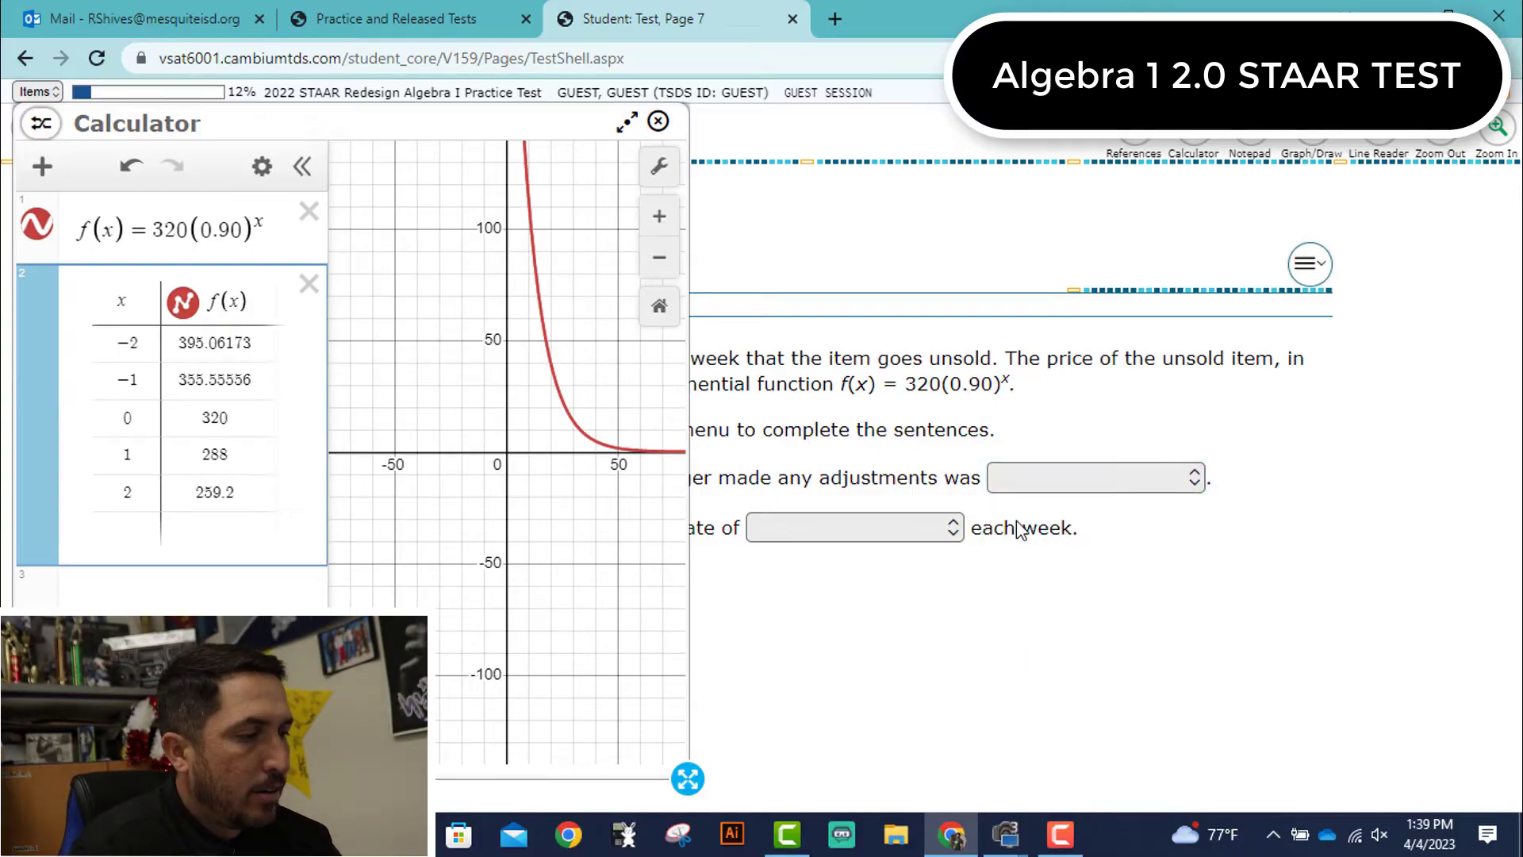
pyautogui.click(882, 539)
pyautogui.click(1022, 642)
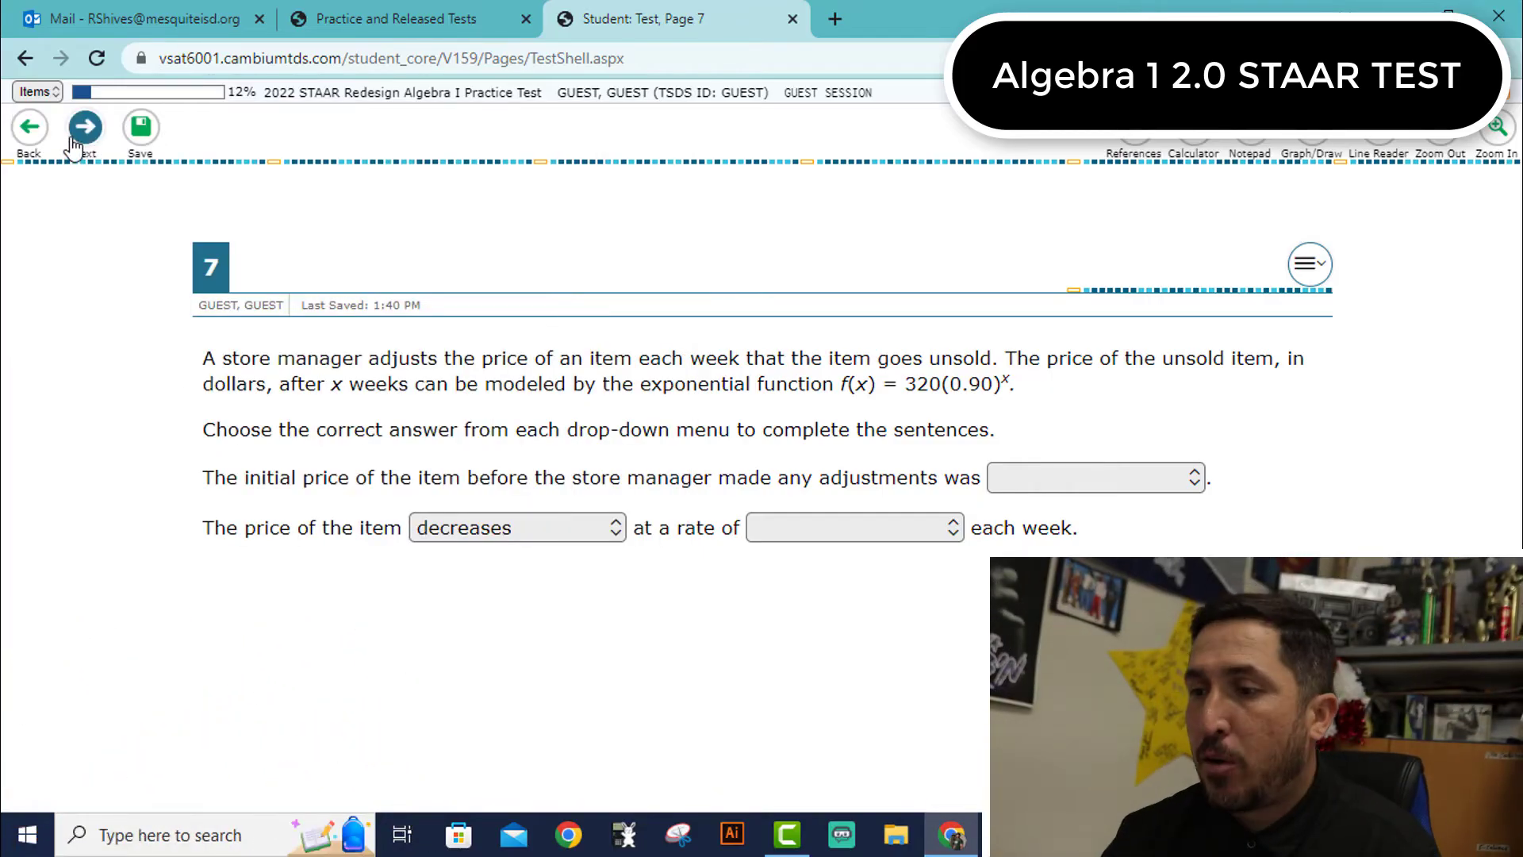
# Advance from question 7 to question 11, reviewing question 9's graph and choices and leaving questions 8, 9 and 10 unanswered.
pyautogui.click(83, 159)
pyautogui.press('Return')
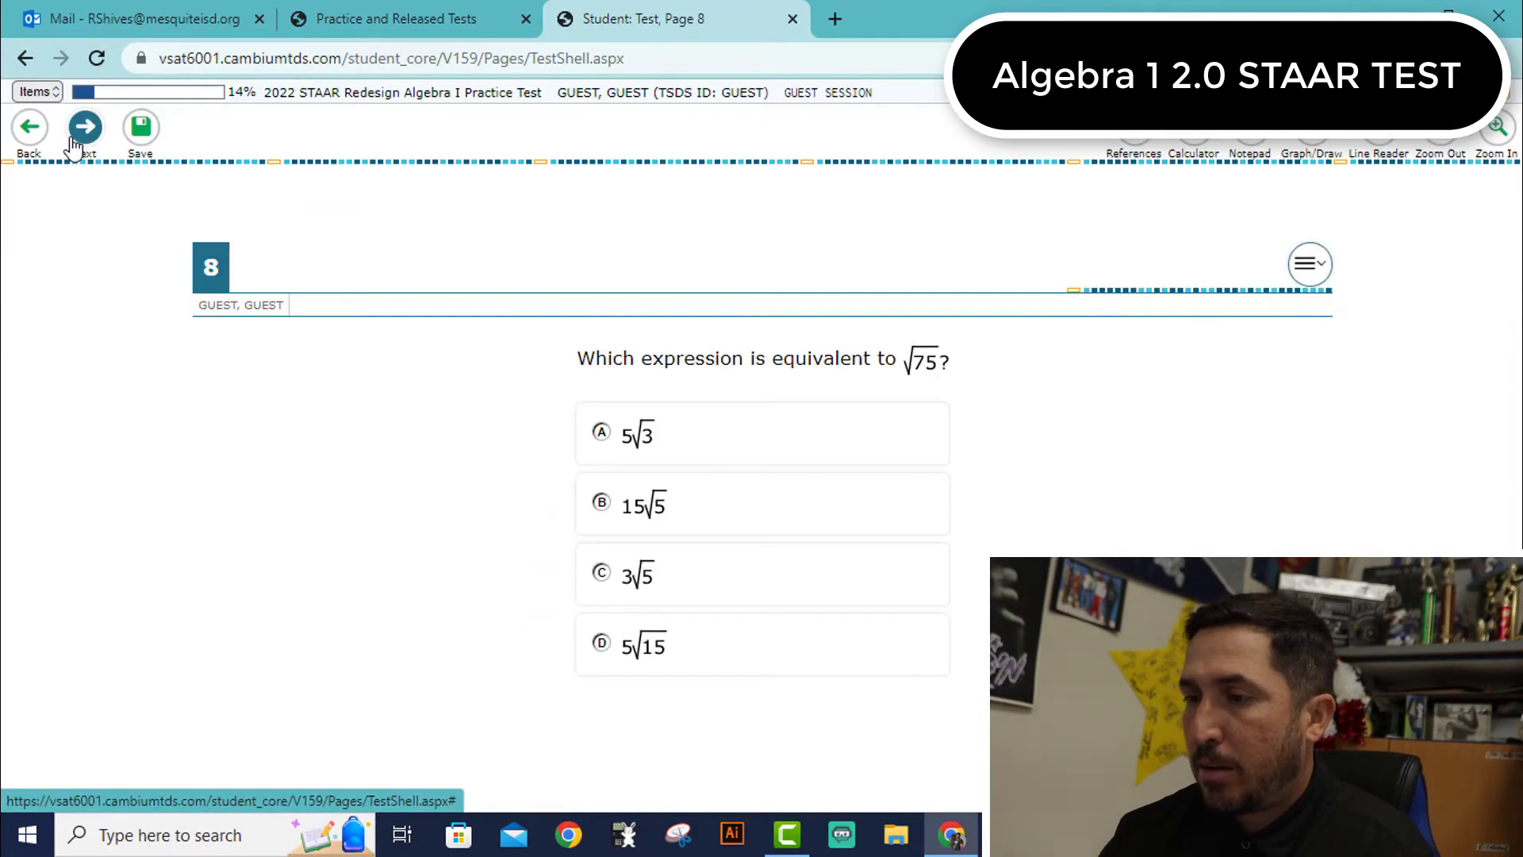
pyautogui.click(83, 131)
pyautogui.press('Return')
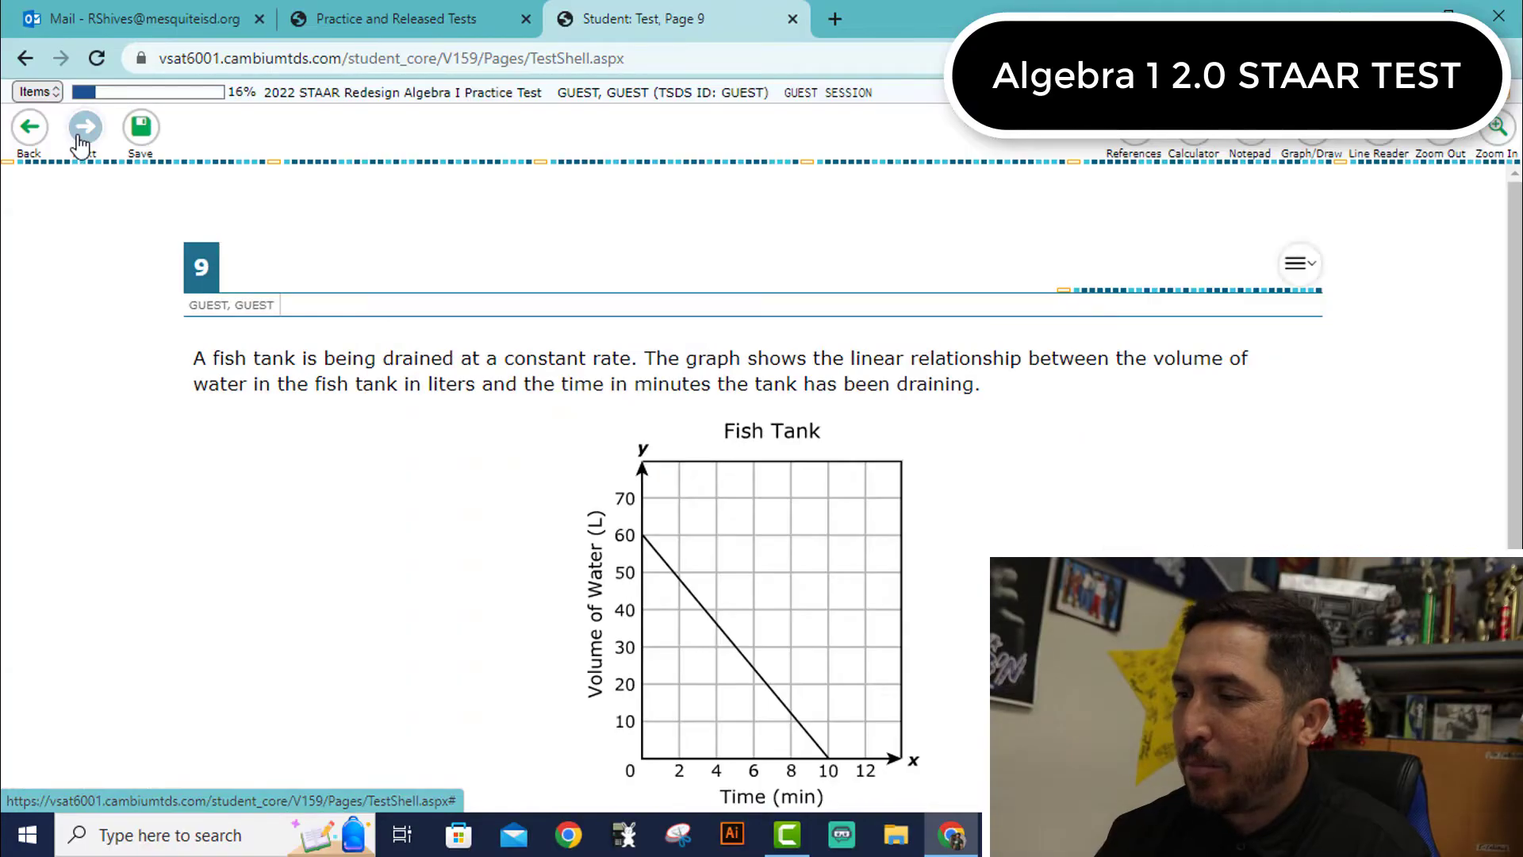
pyautogui.scroll(-5, 263, 412)
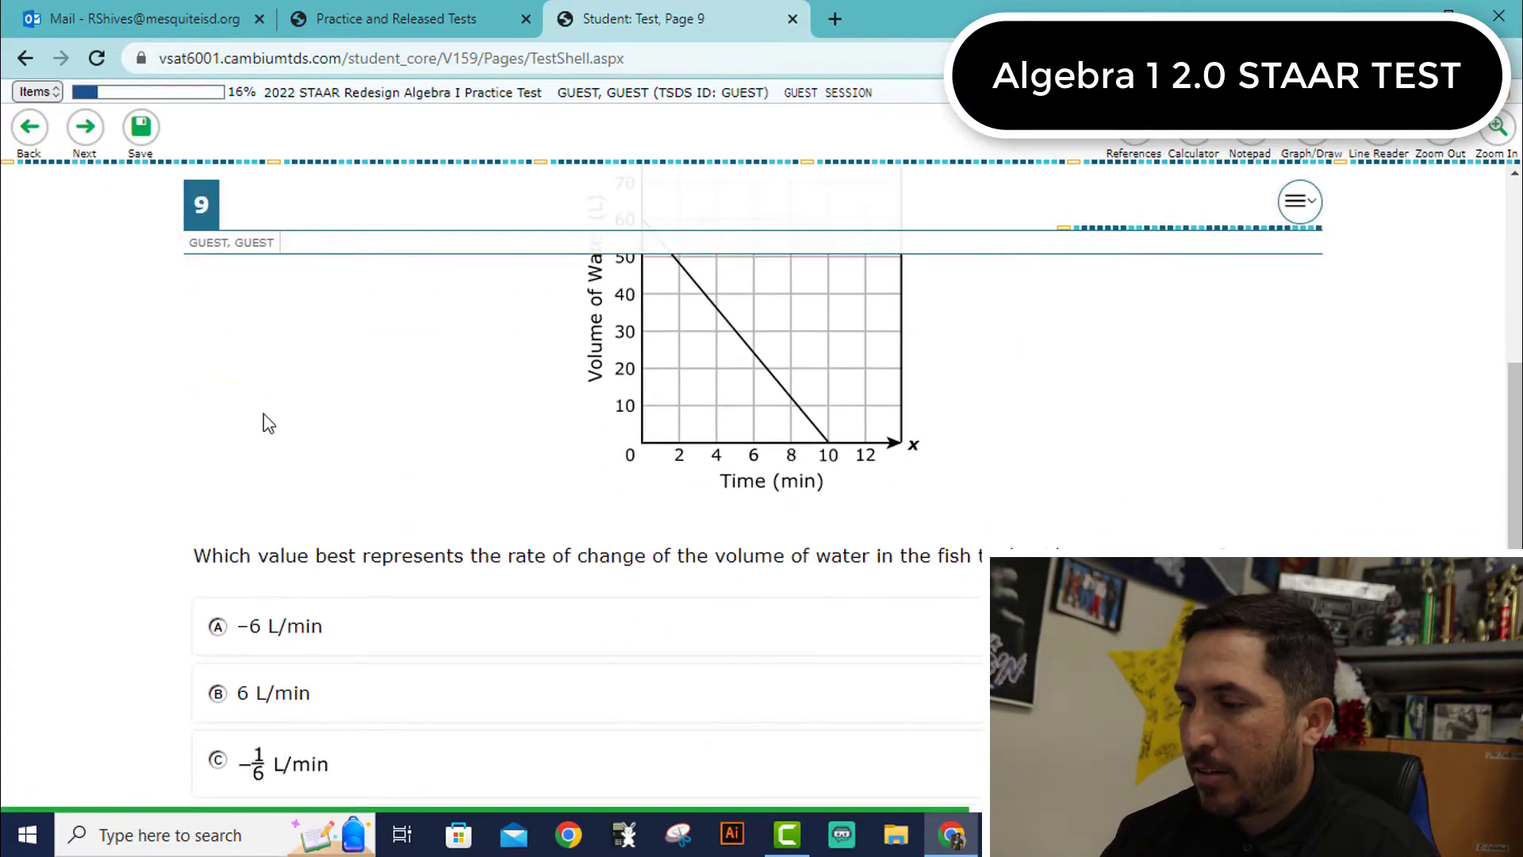
pyautogui.scroll(2, 263, 412)
pyautogui.scroll(3, 263, 414)
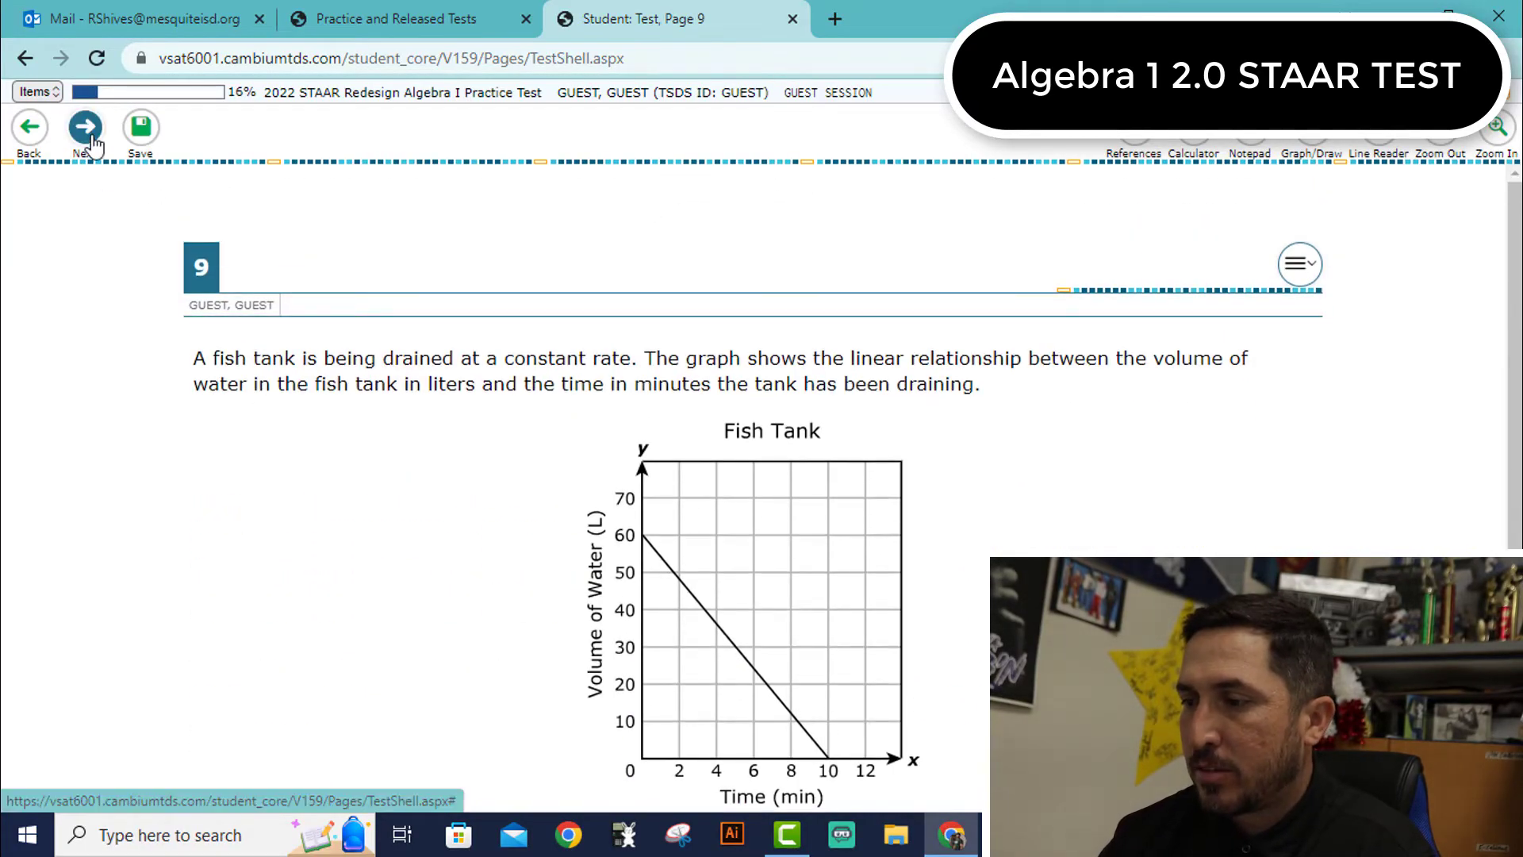
pyautogui.click(88, 134)
pyautogui.press('Return')
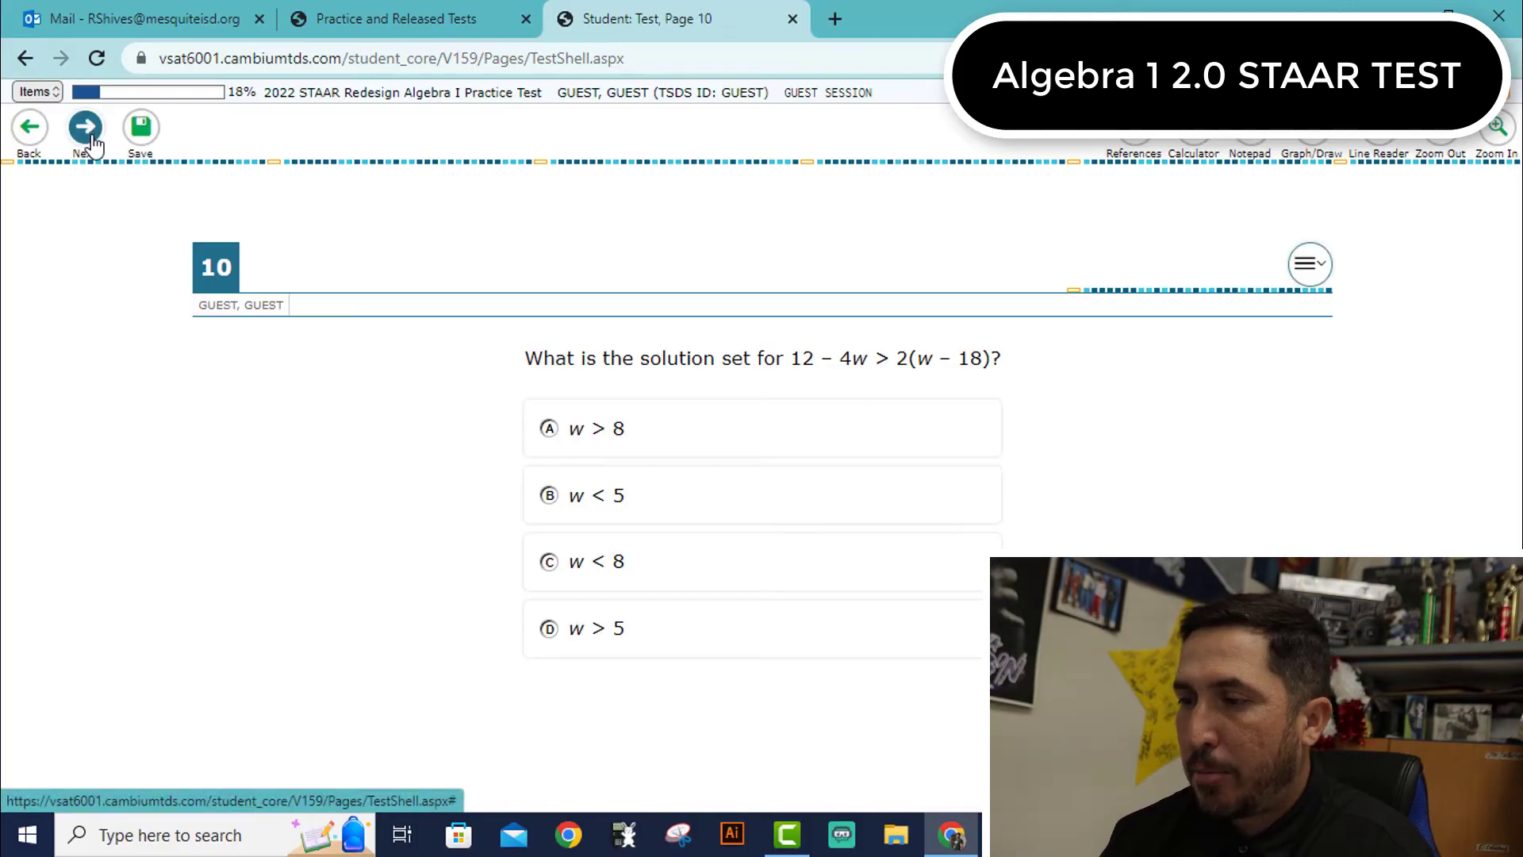
pyautogui.click(87, 133)
pyautogui.press('Return')
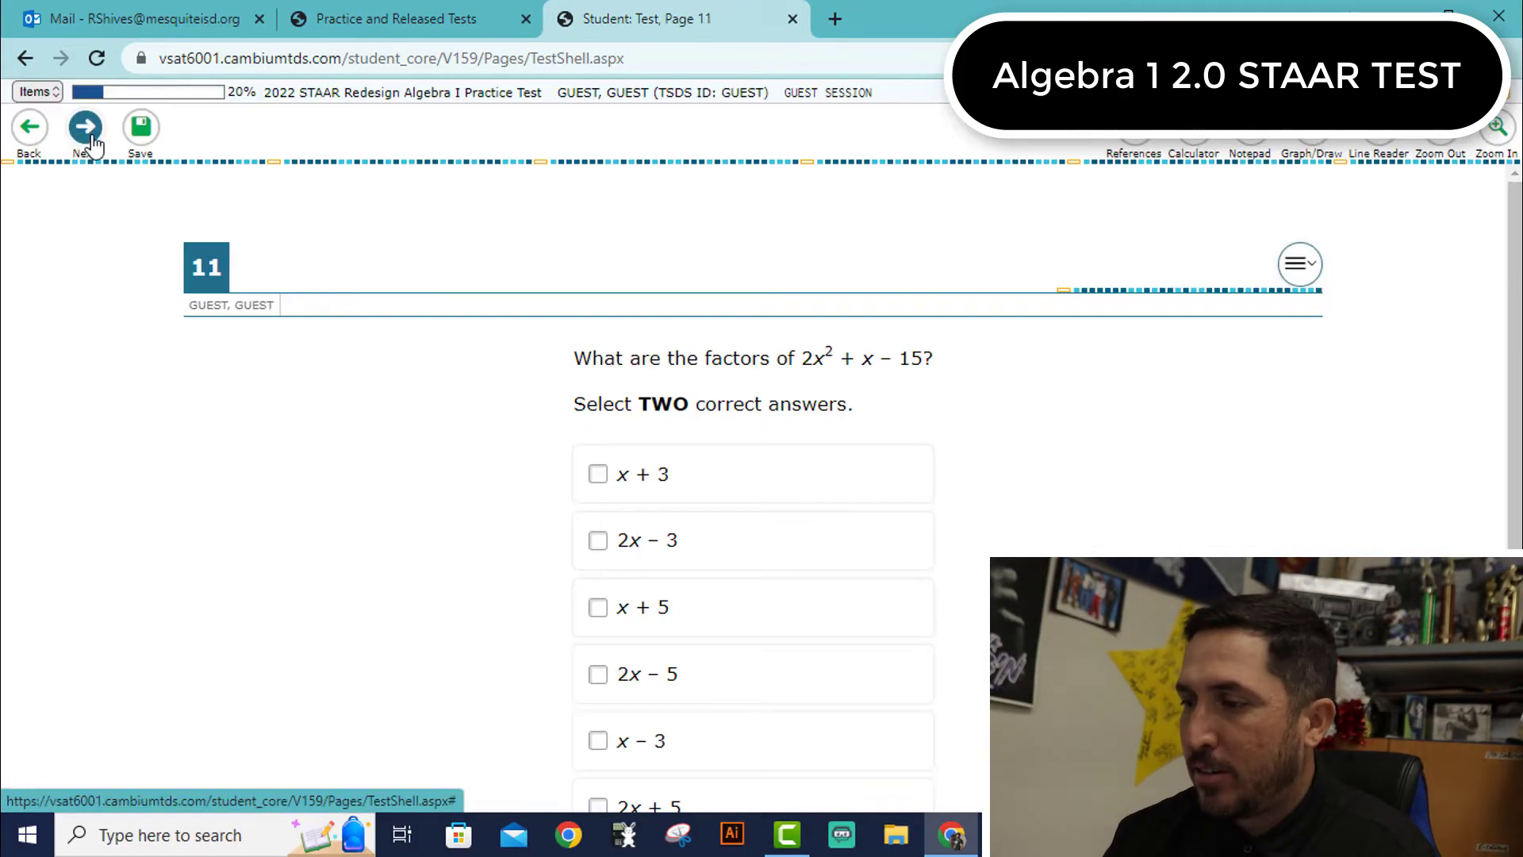
# Open the calculator for question 11 and graph the expression 2x^2 + x - 15.
pyautogui.scroll(-1, 358, 534)
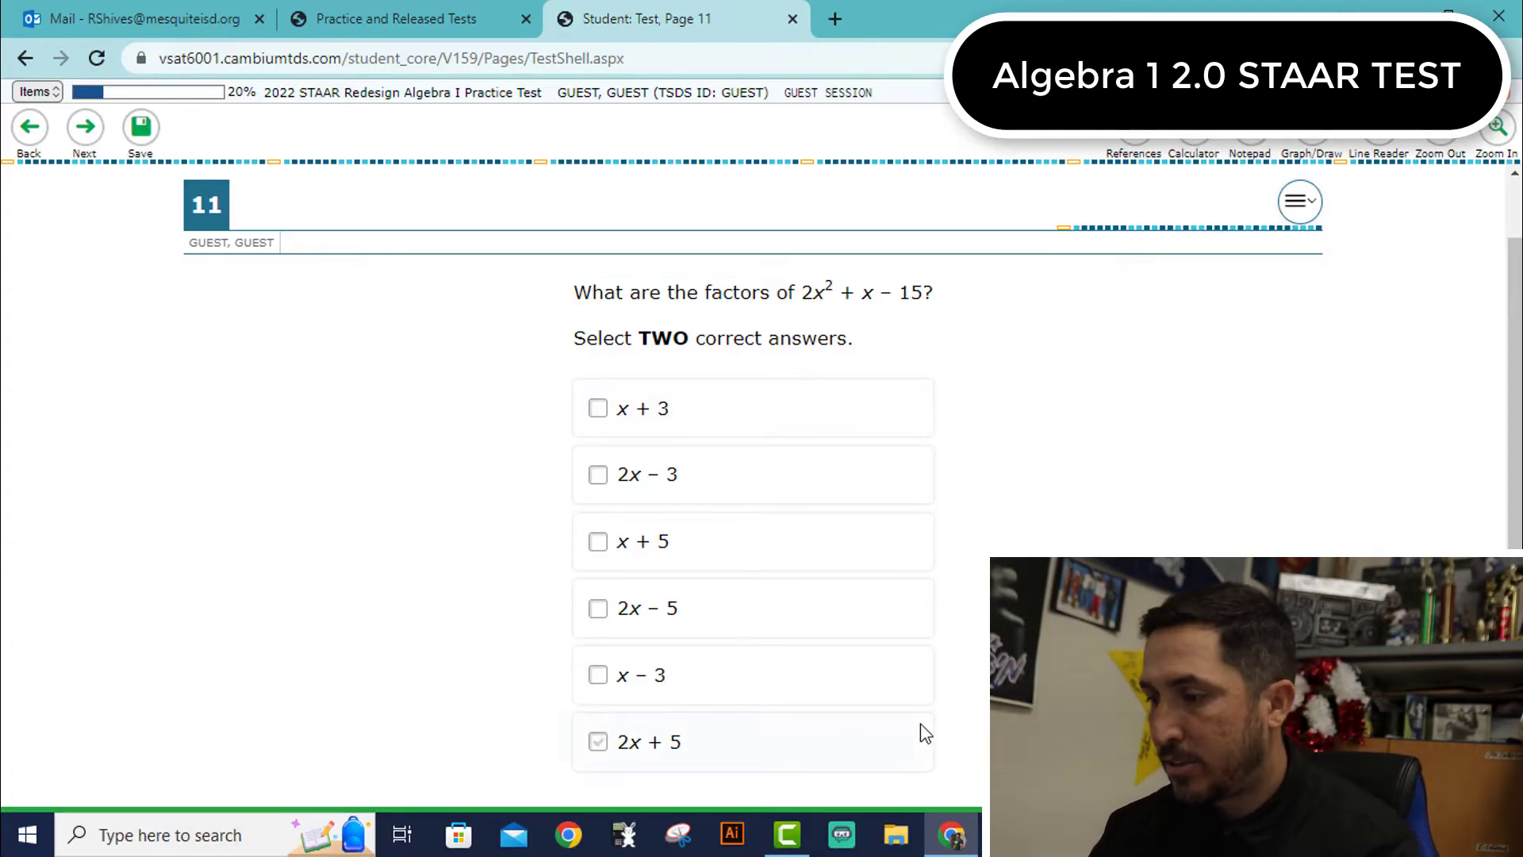
pyautogui.click(1193, 143)
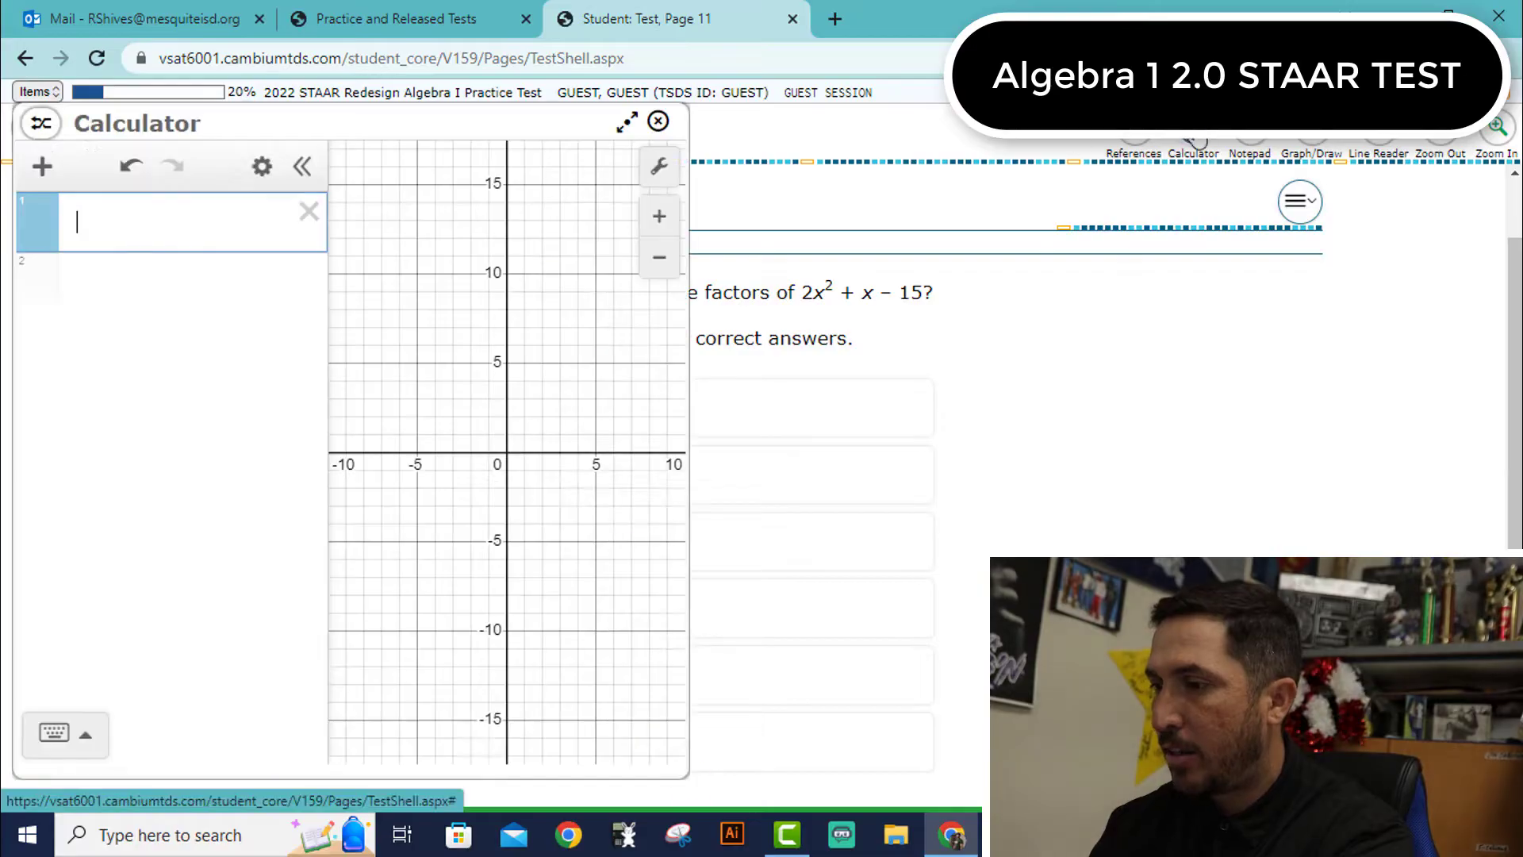
pyautogui.write('2')
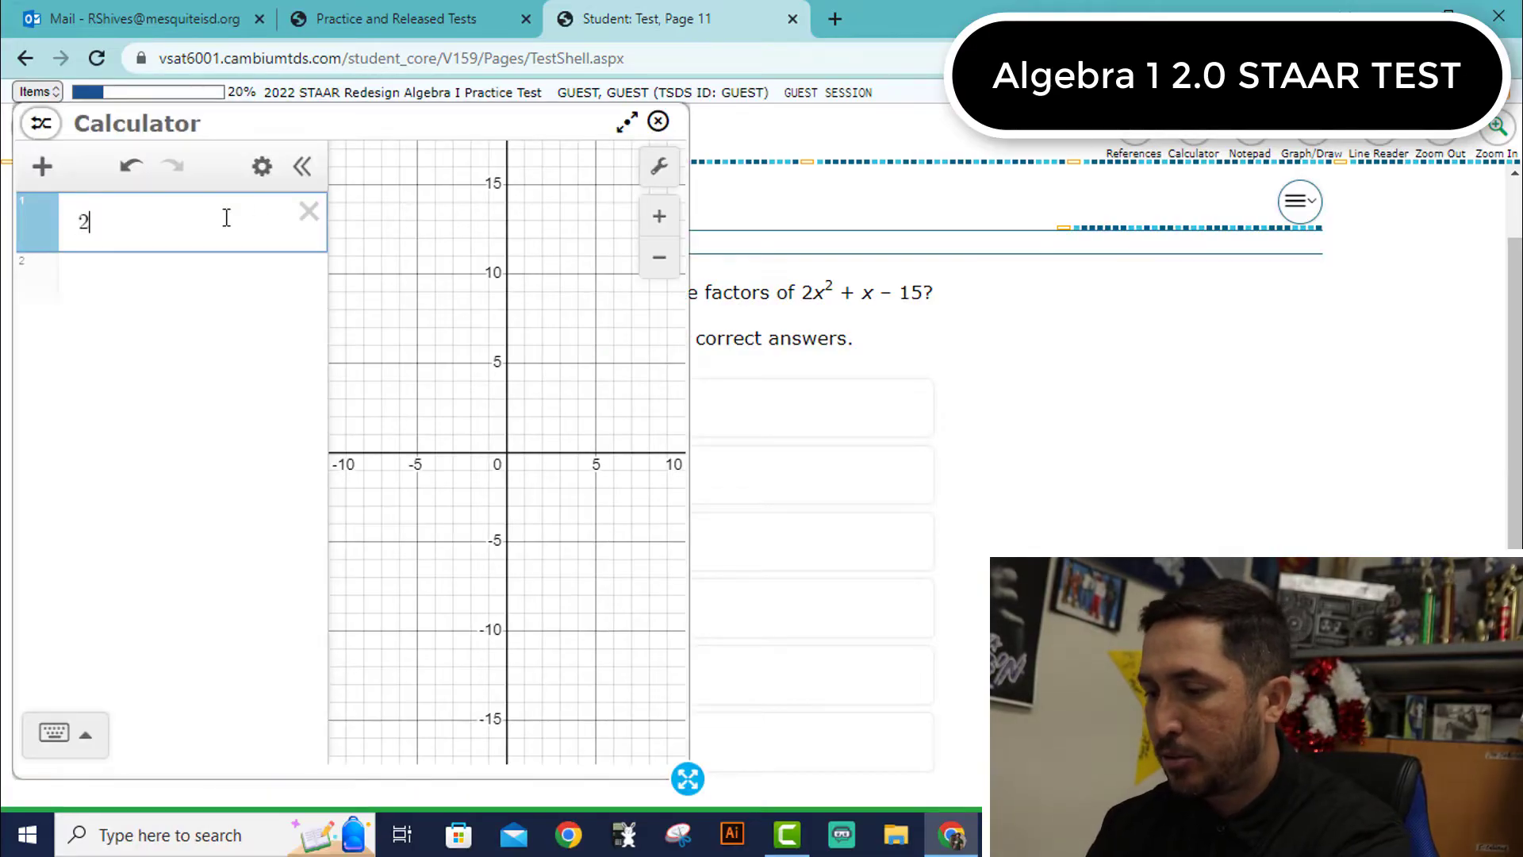
pyautogui.write('x^2')
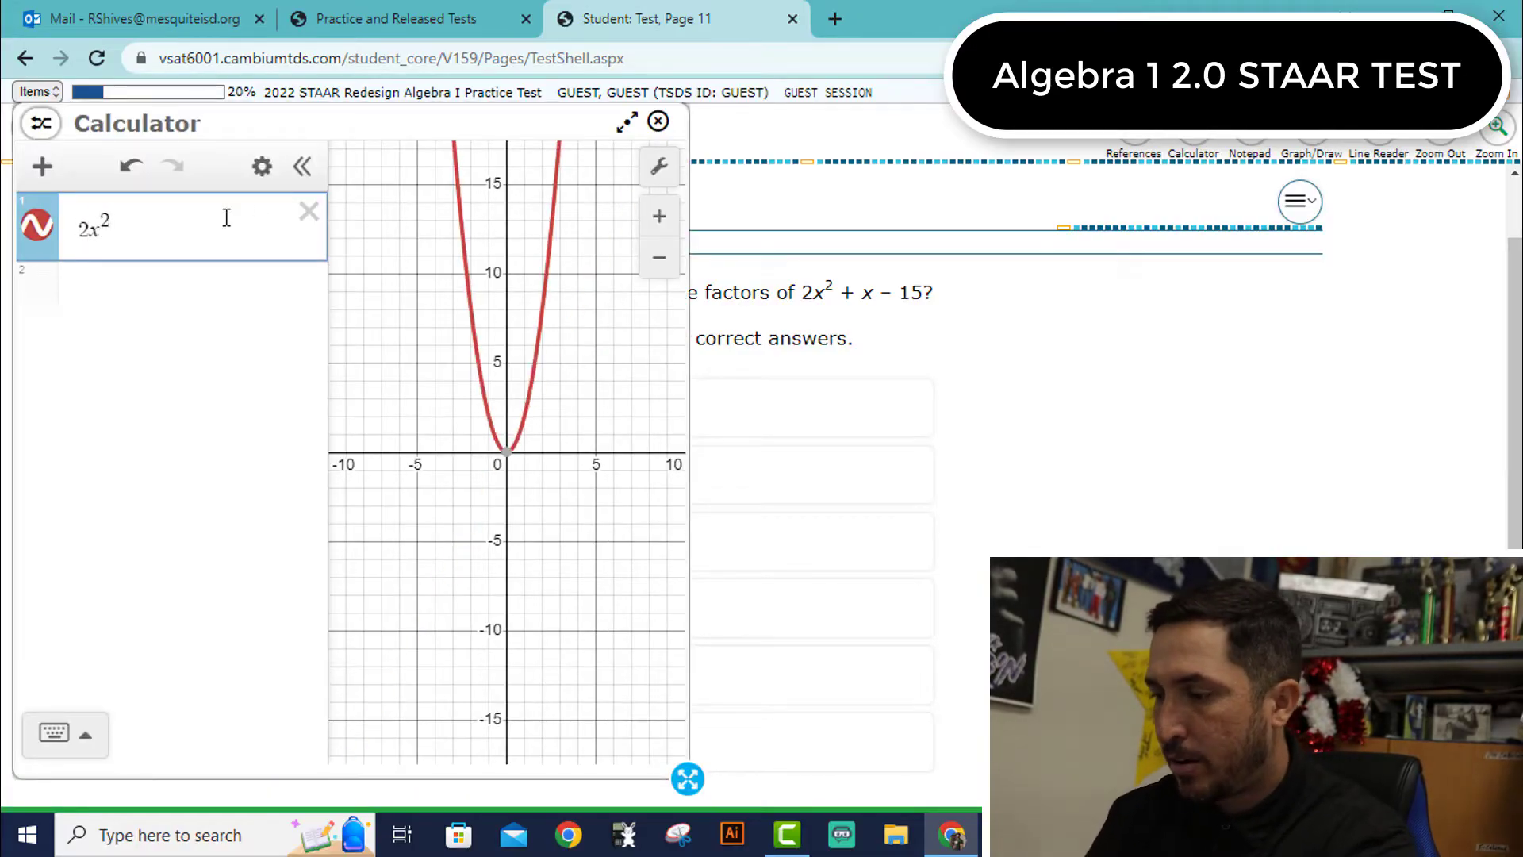
pyautogui.press('Right')
pyautogui.write('+x-15')
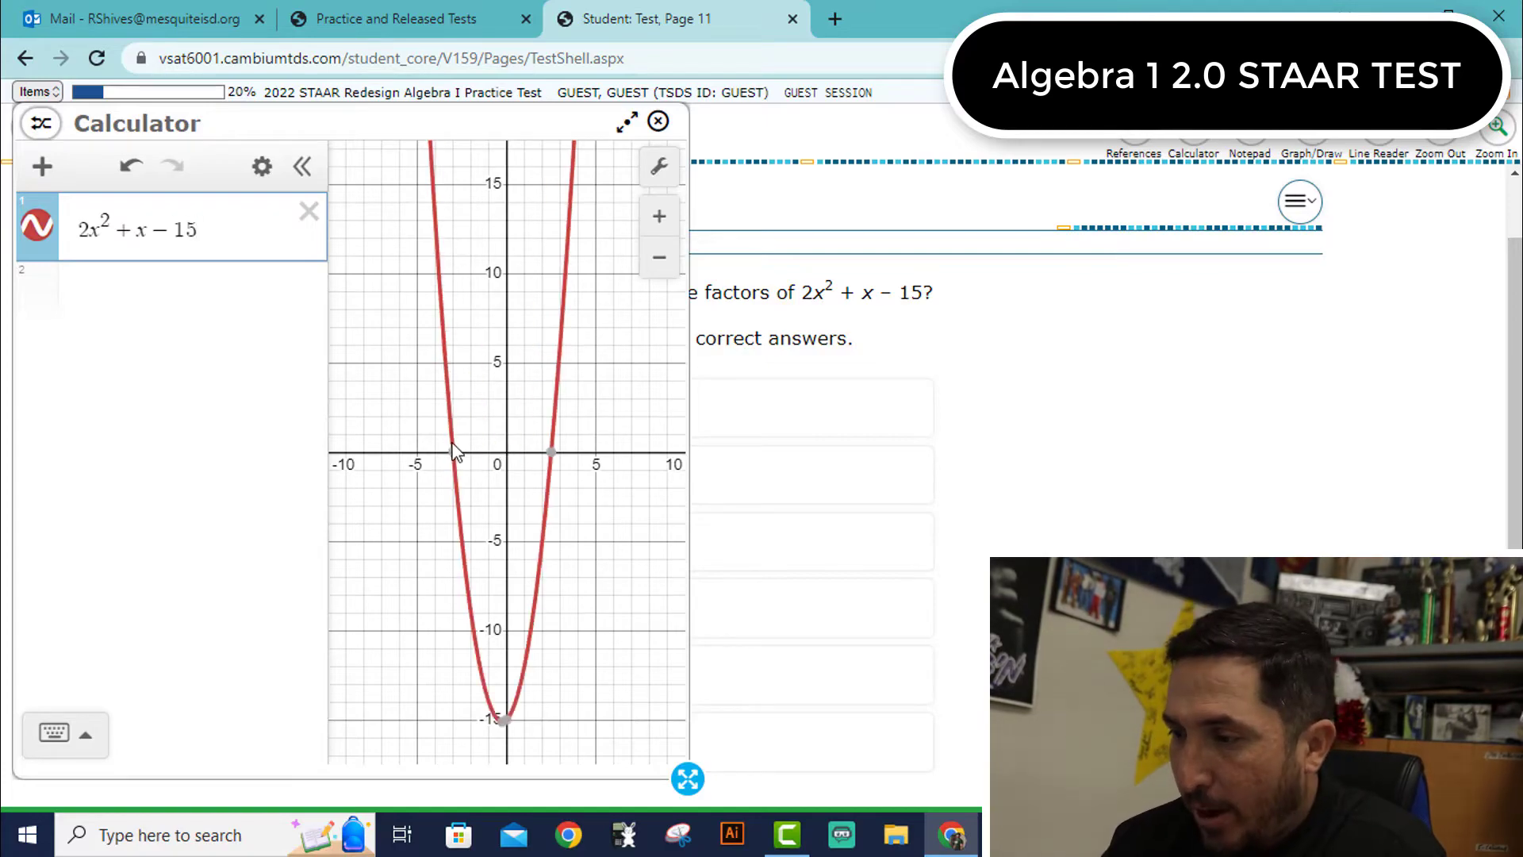
# Label both x-intercepts of the parabola and move the calculator aside to uncover the answer choices.
pyautogui.click(454, 453)
pyautogui.click(555, 454)
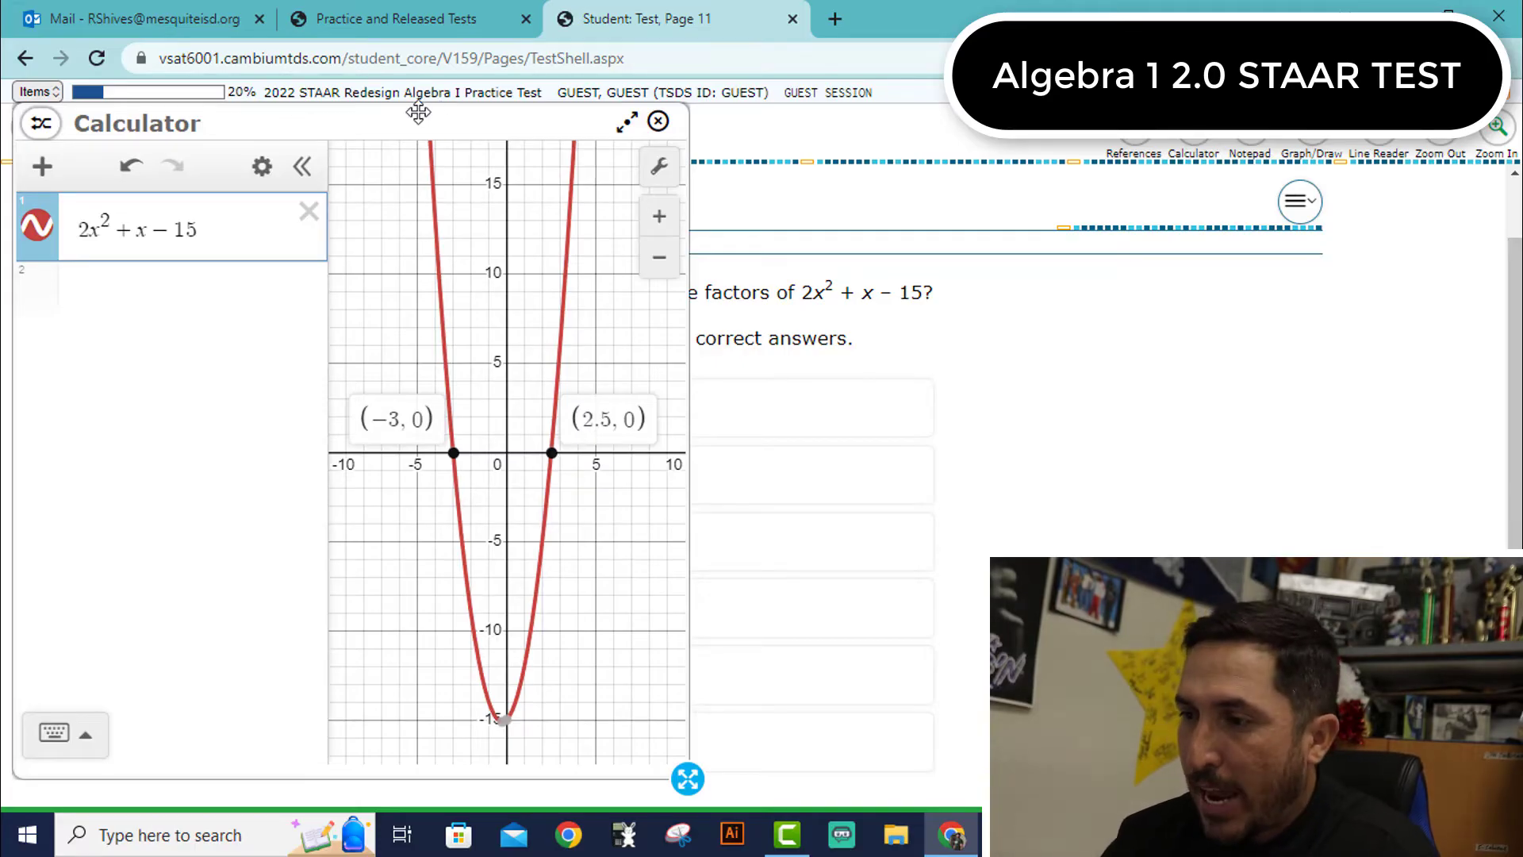
pyautogui.moveTo(421, 111); pyautogui.dragTo(1038, 140)
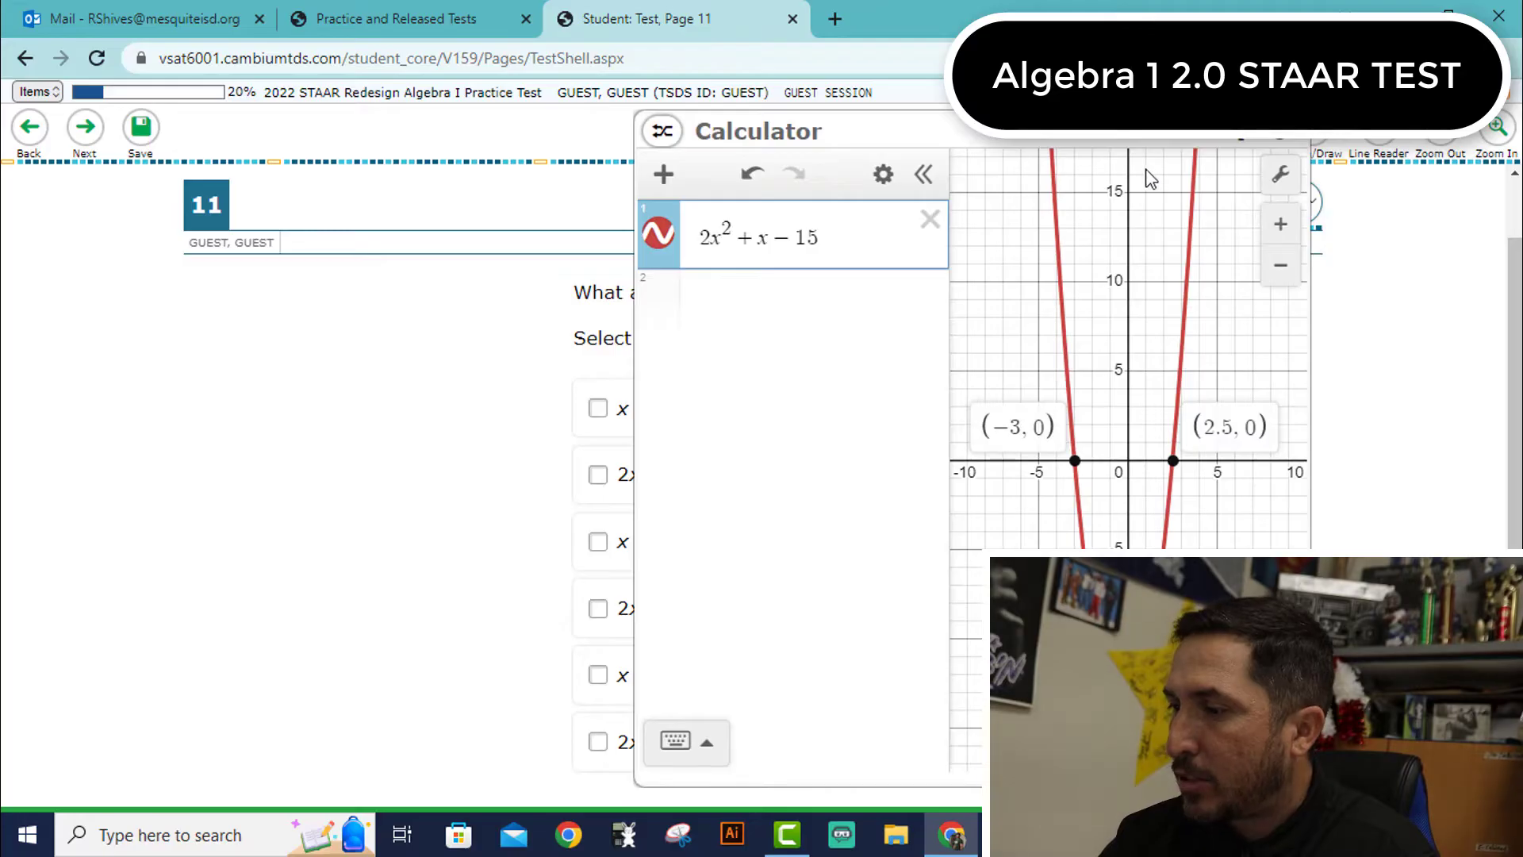
pyautogui.moveTo(1132, 143); pyautogui.dragTo(1199, 156)
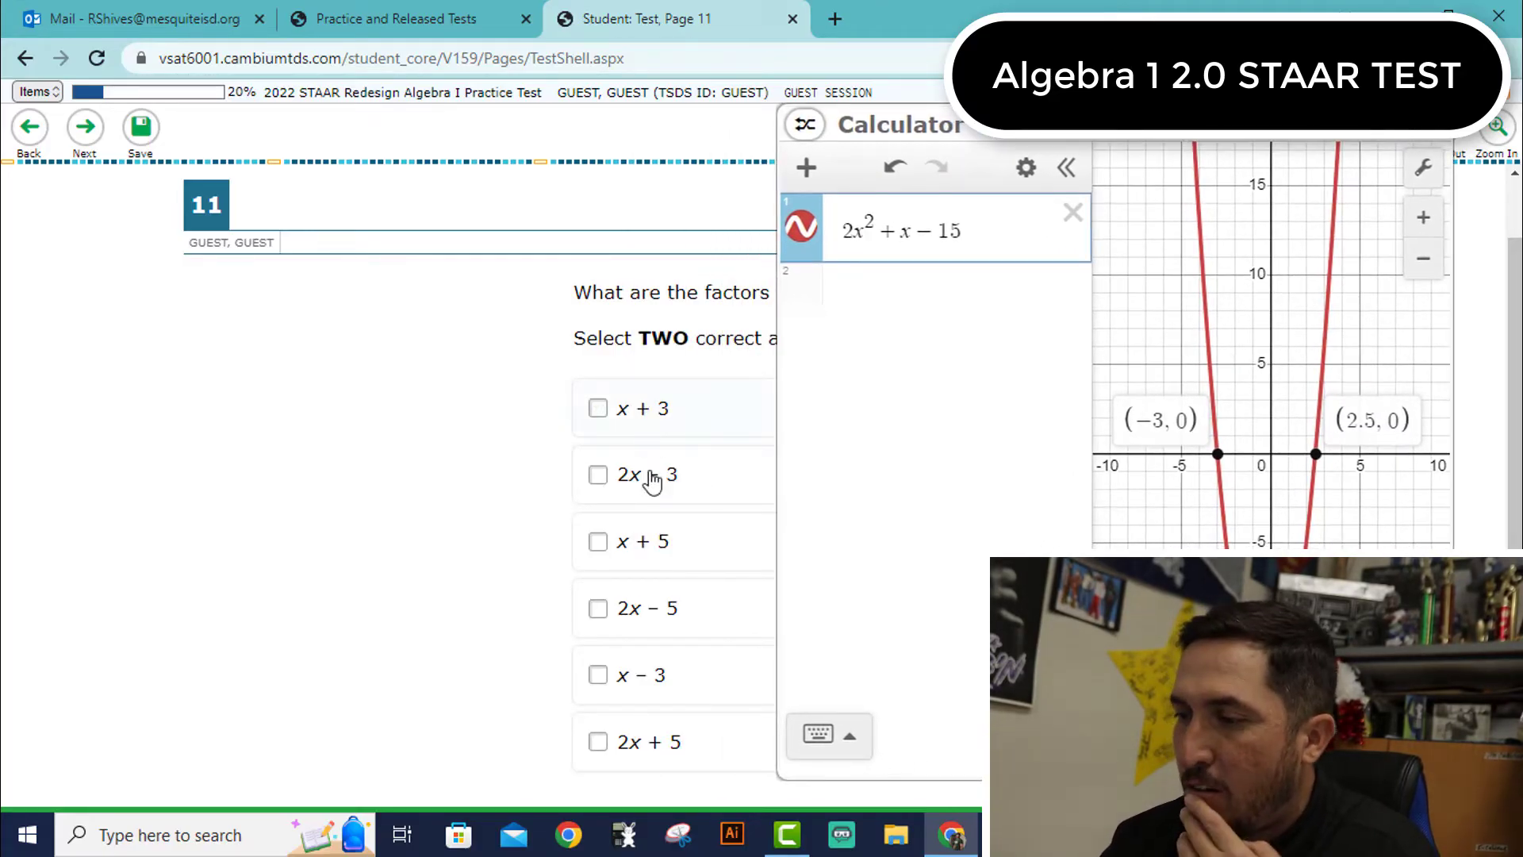
# Graph the six answer choices as separate expressions: x + 3, 2x - 3, x + 5, 2x - 5, x - 3 and 2x + 5.
pyautogui.click(875, 307)
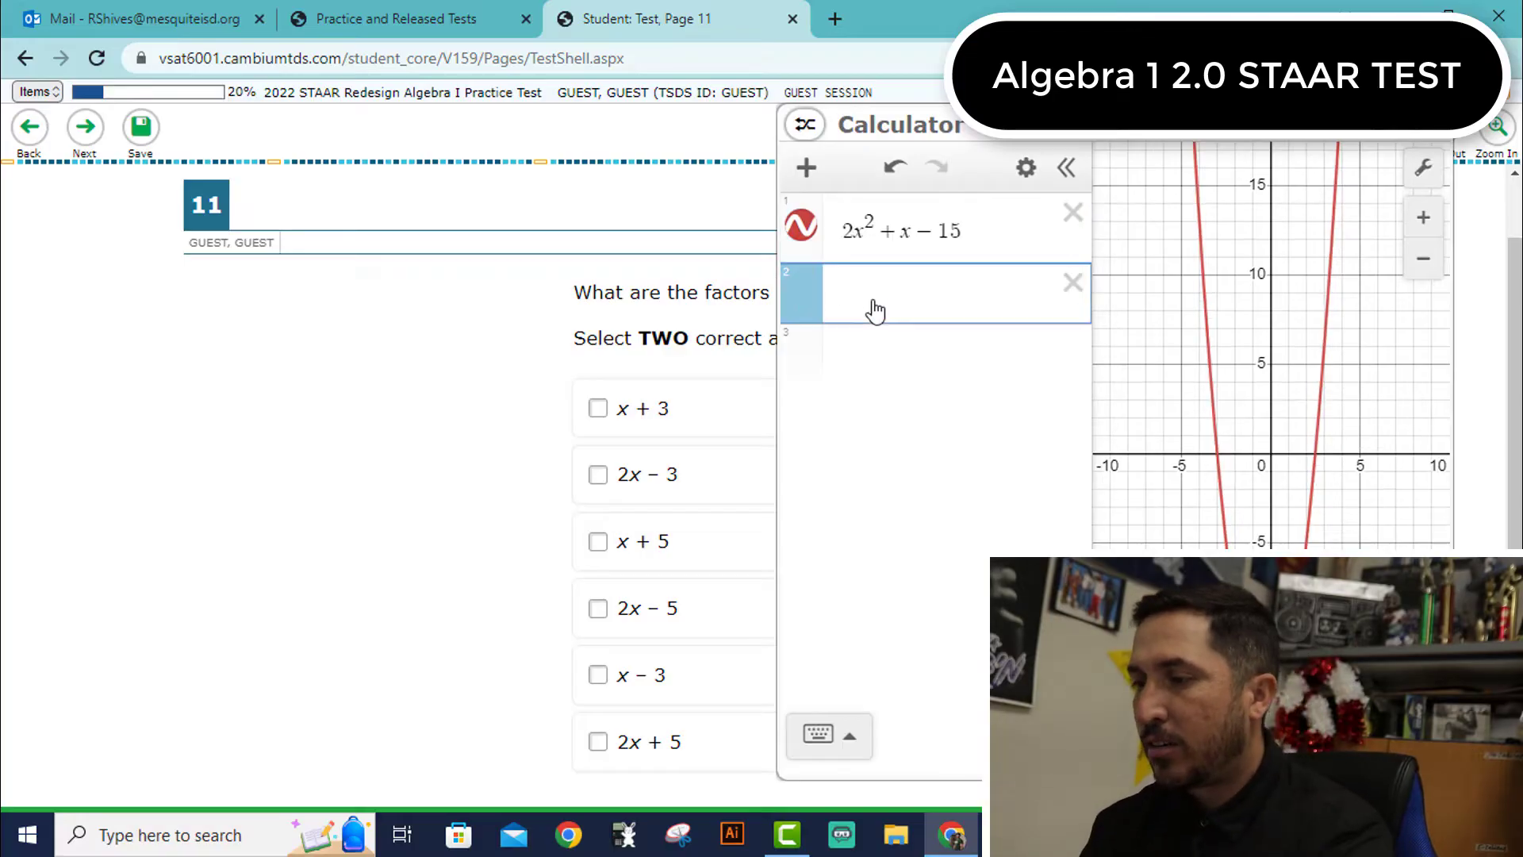
pyautogui.write('x+3')
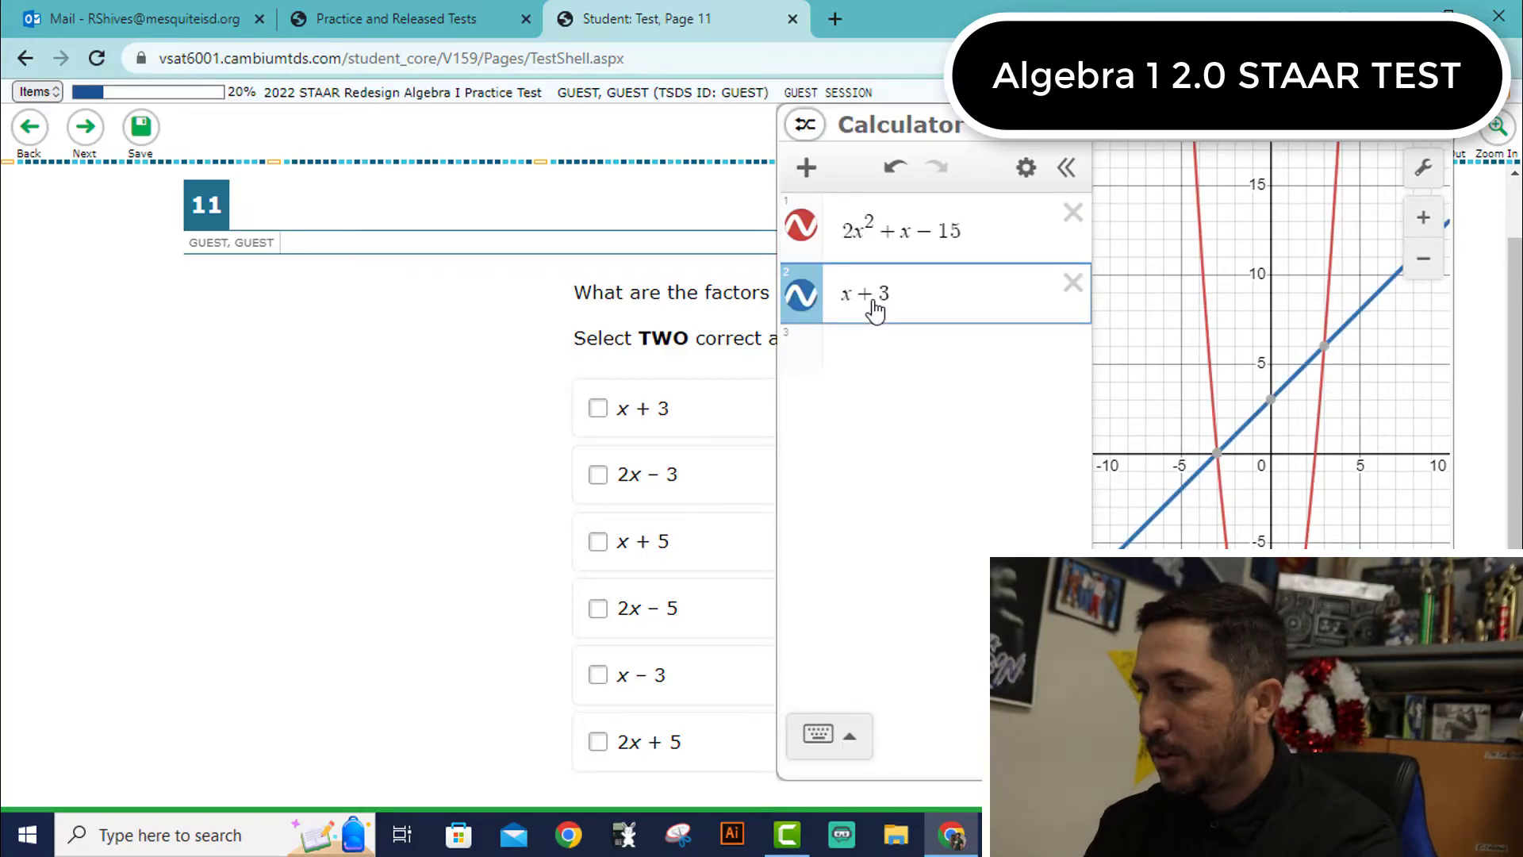
pyautogui.press('Return')
pyautogui.write('2x-3')
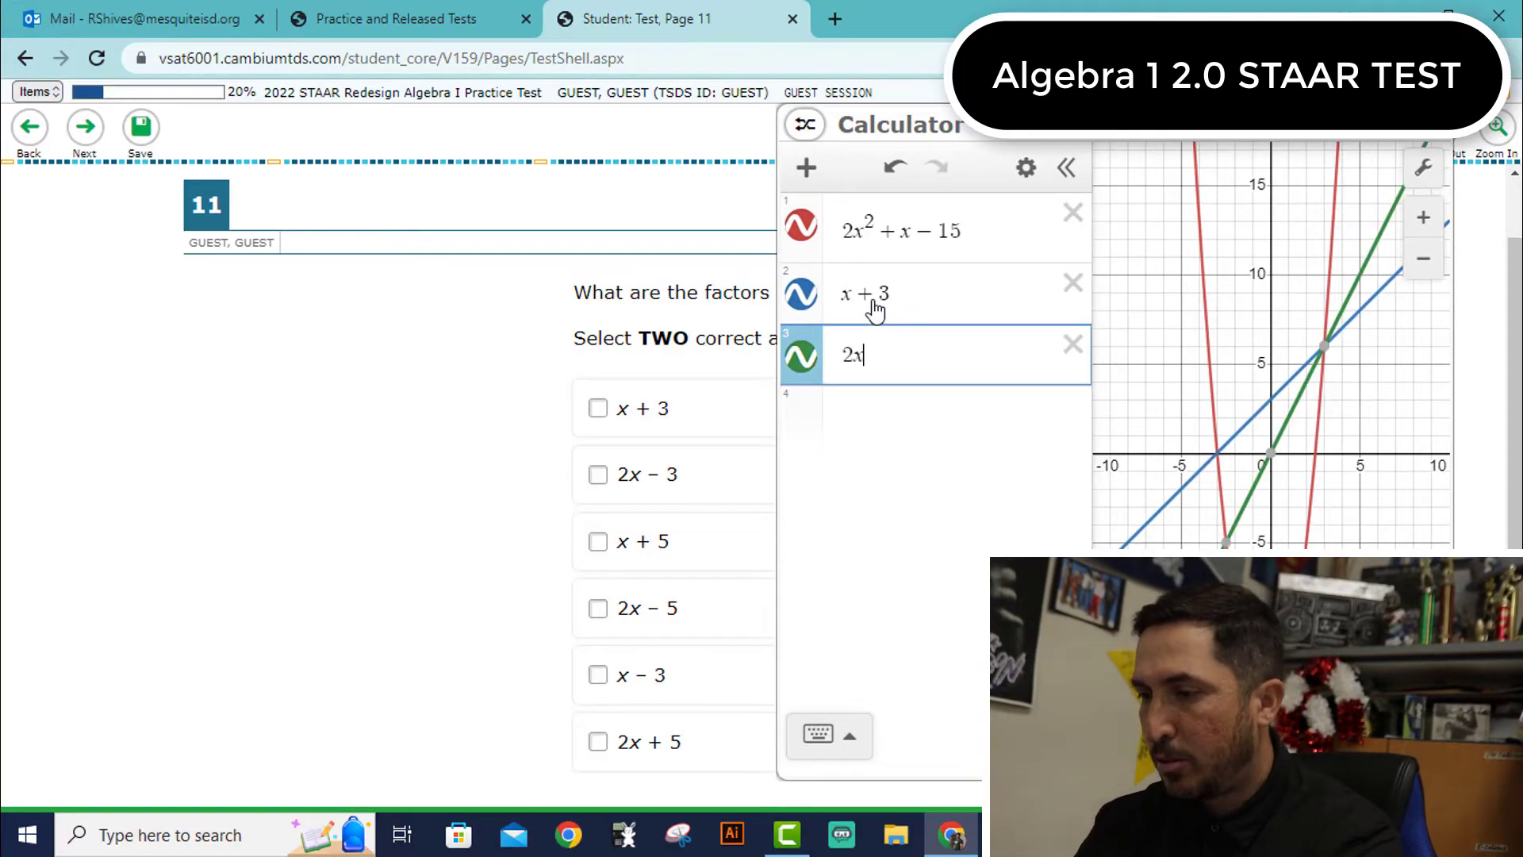
pyautogui.press('Return')
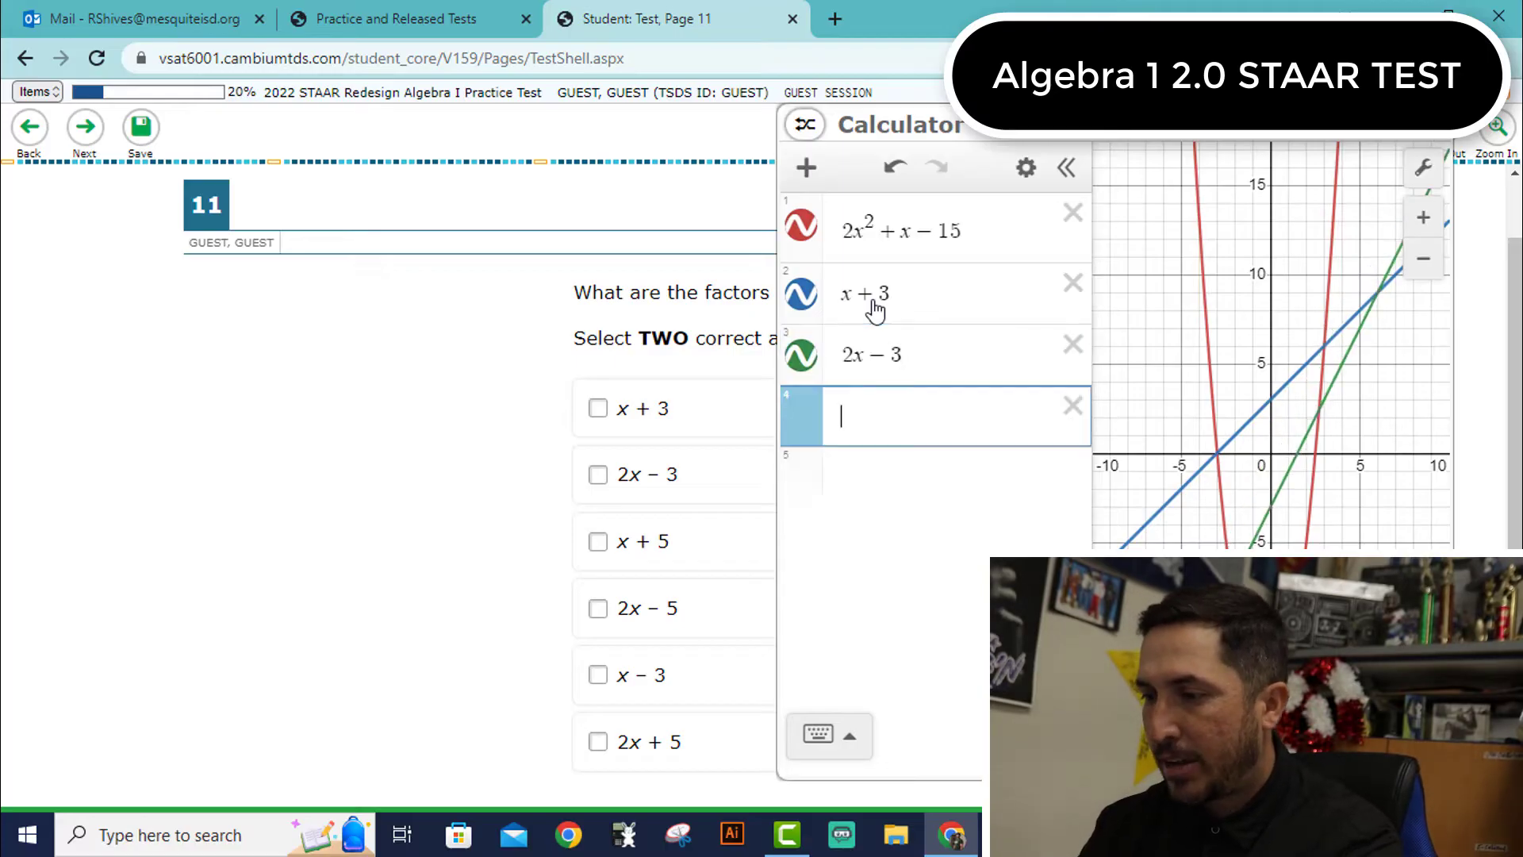
pyautogui.write('x+5')
pyautogui.press('Return')
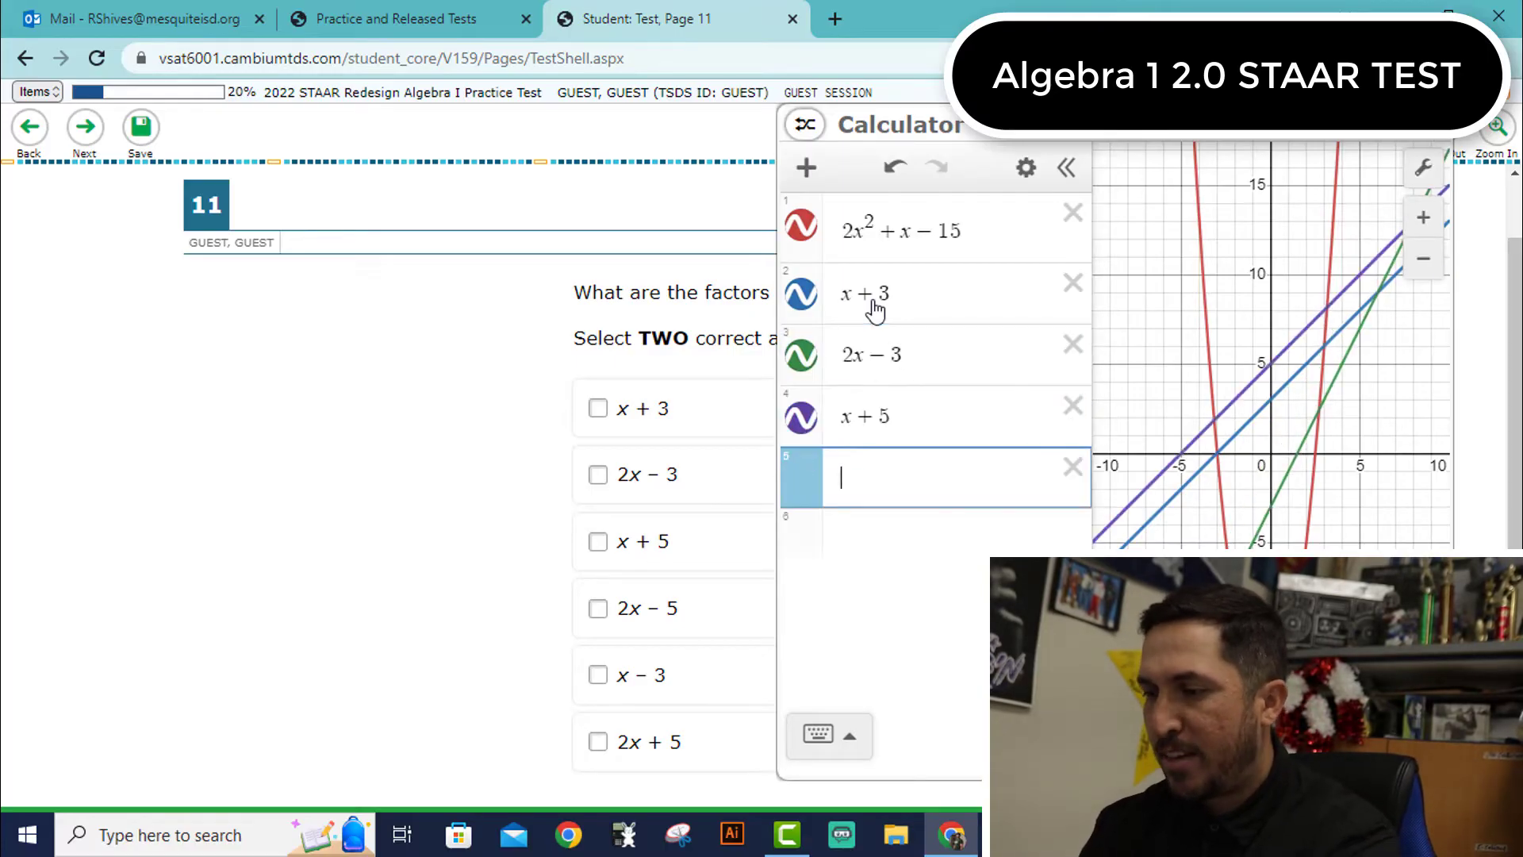
pyautogui.write('2x-5')
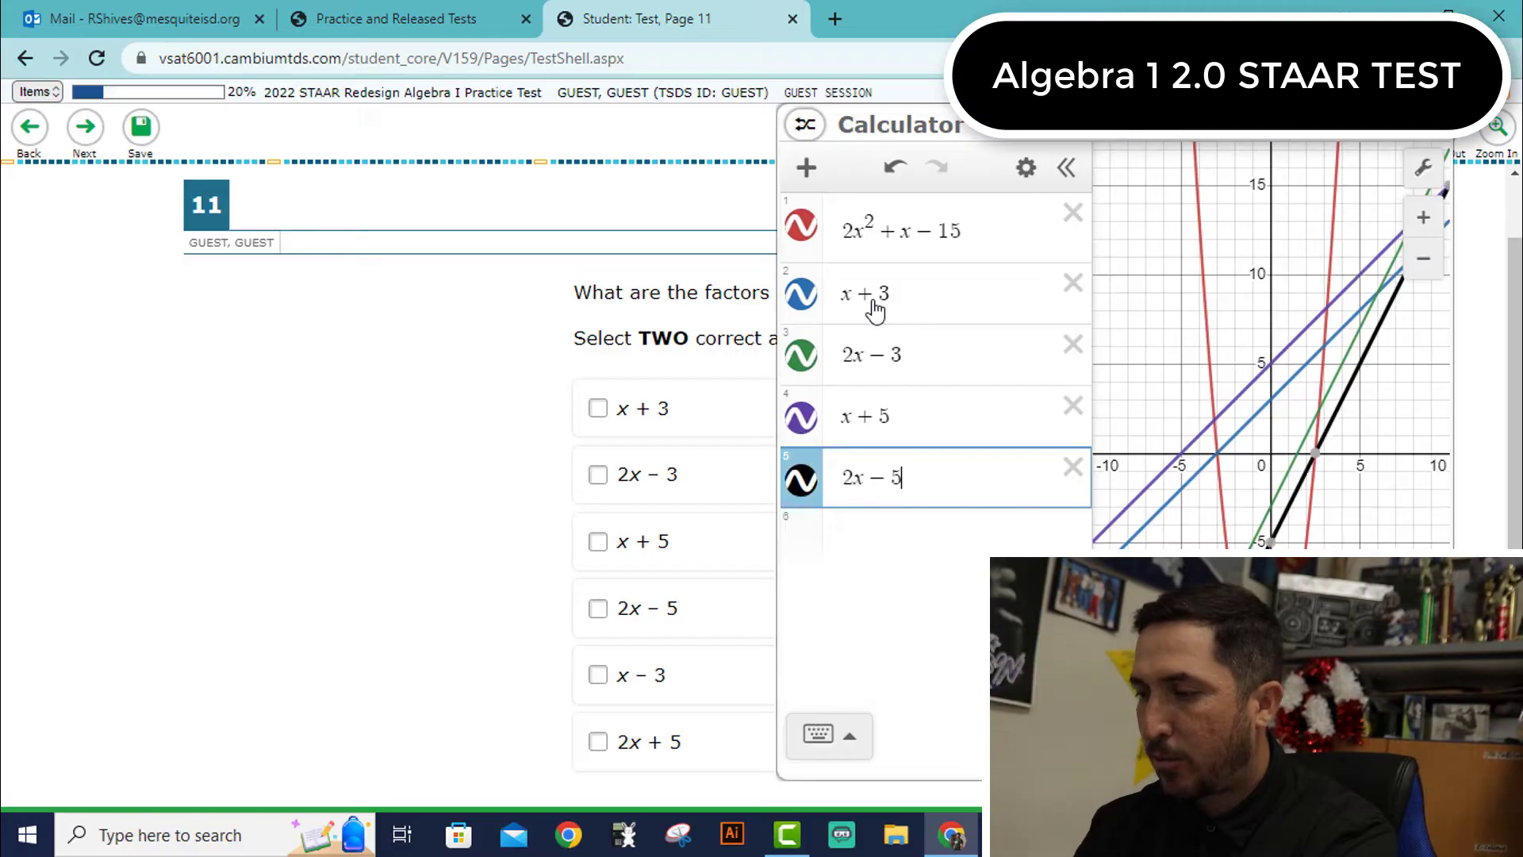
pyautogui.press('Return')
pyautogui.write('x-3')
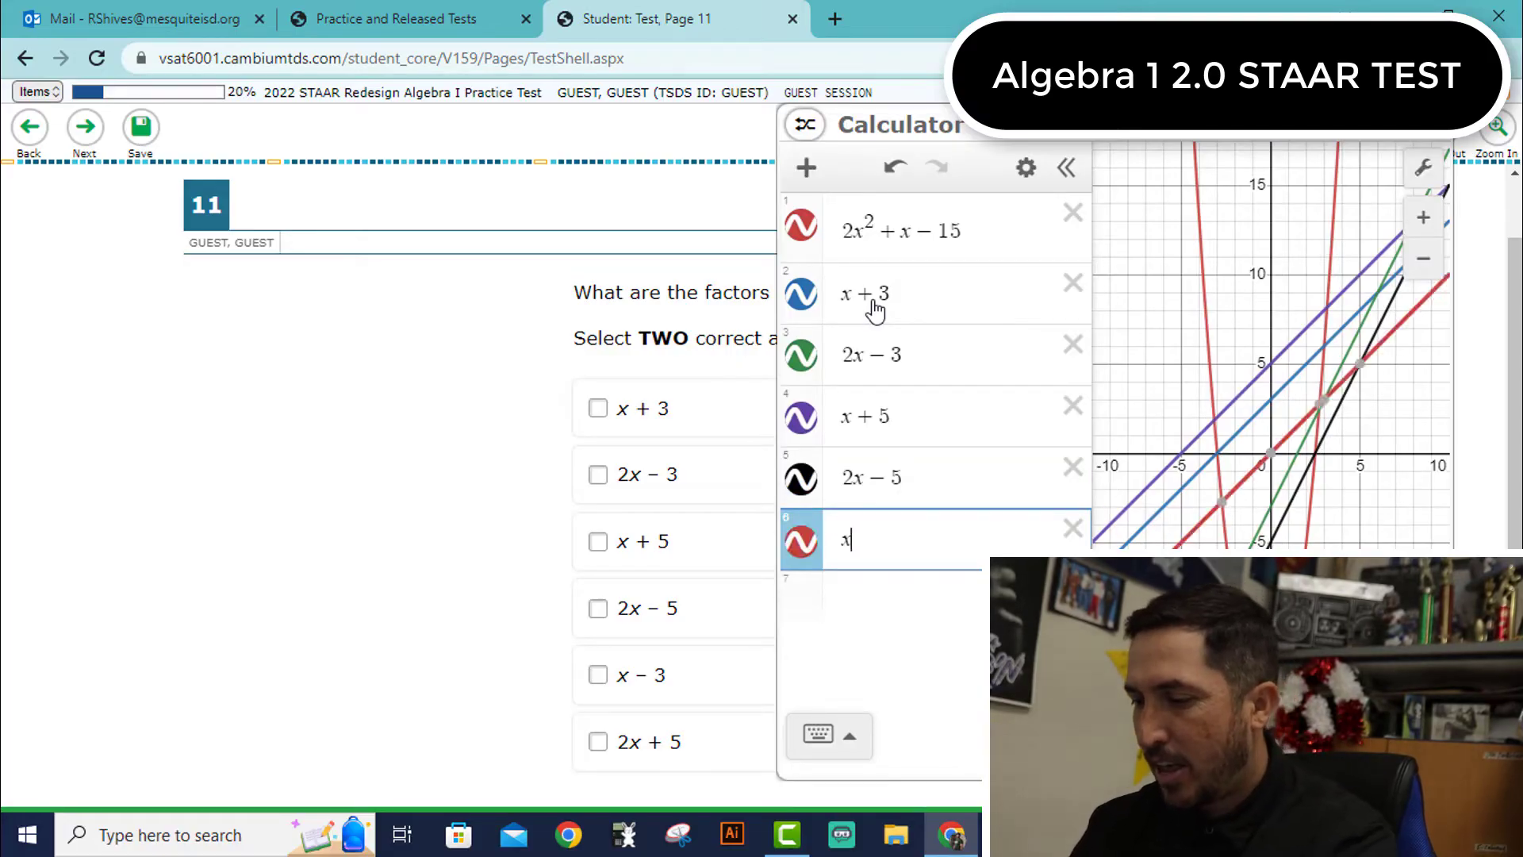
pyautogui.press('Return')
pyautogui.write('2x+5')
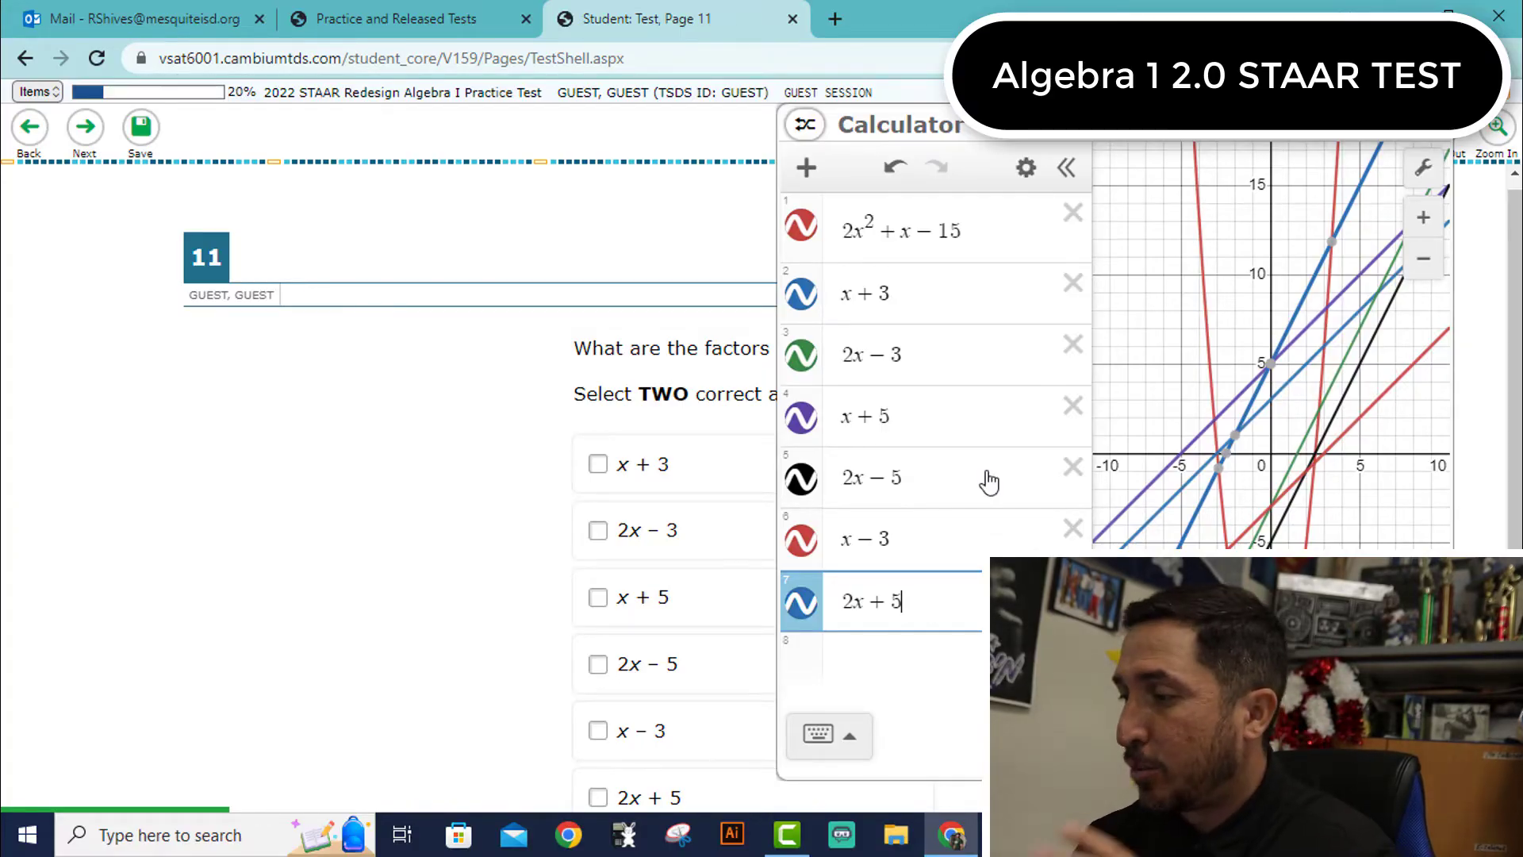
# Hide the graphs of all six linear answer choices, leaving only the parabola 2x^2 + x - 15 displayed.
pyautogui.click(802, 603)
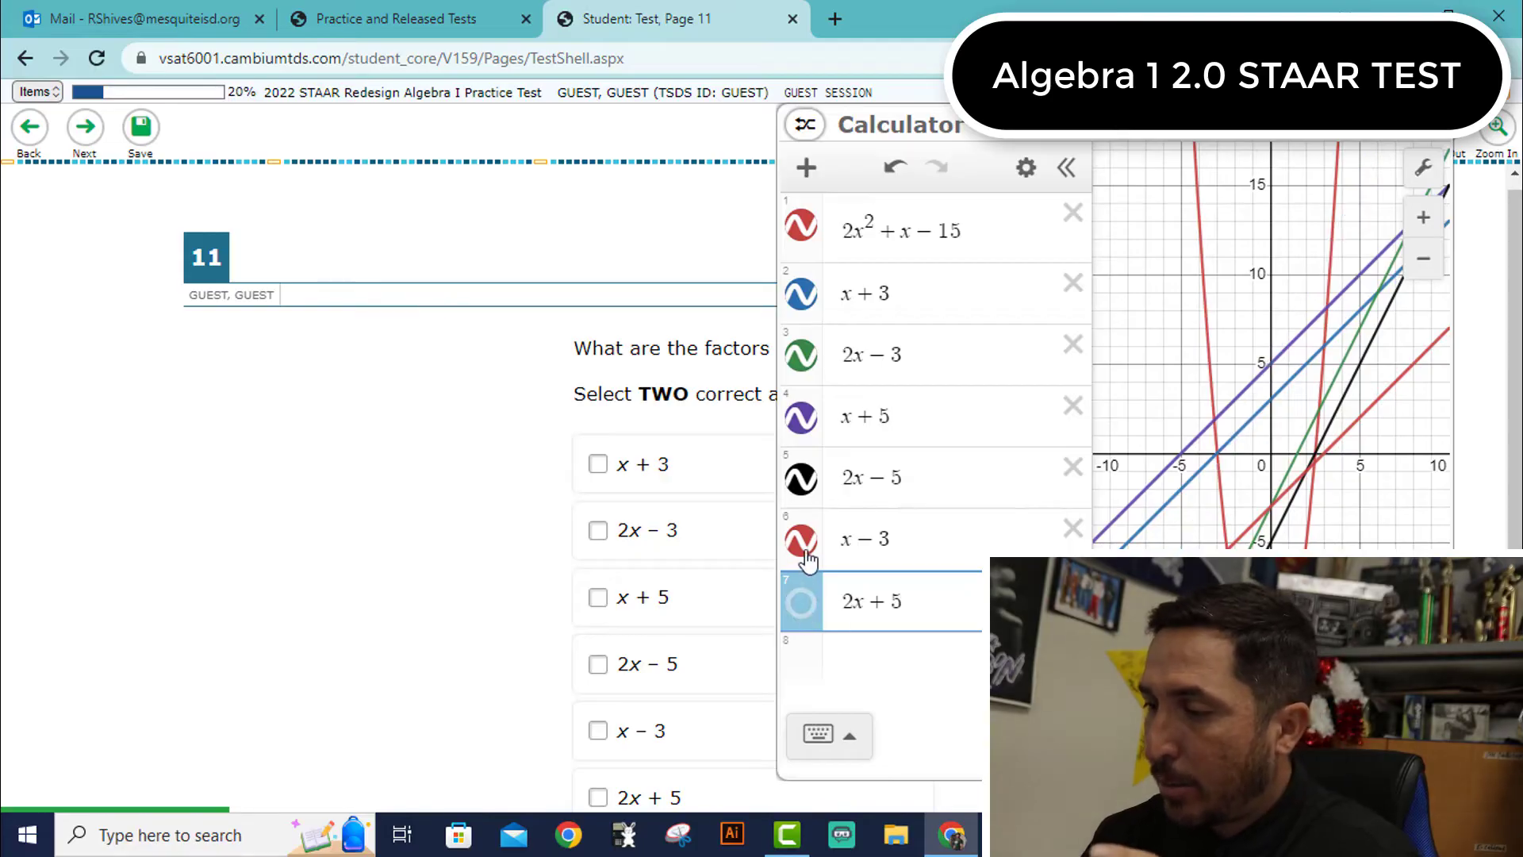
pyautogui.click(801, 540)
pyautogui.click(801, 478)
pyautogui.click(801, 418)
pyautogui.click(801, 356)
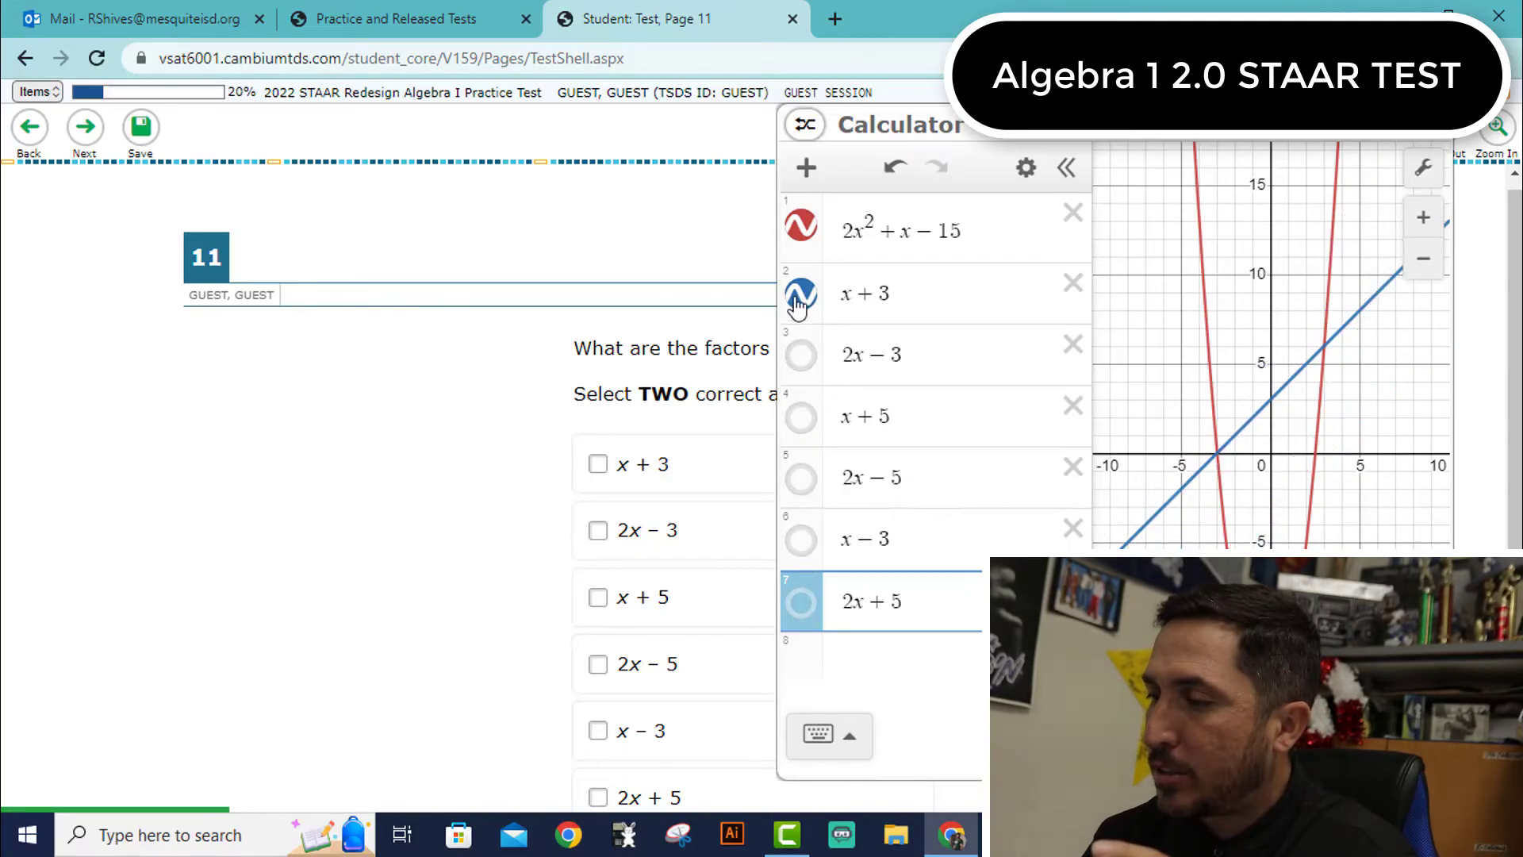
pyautogui.click(801, 294)
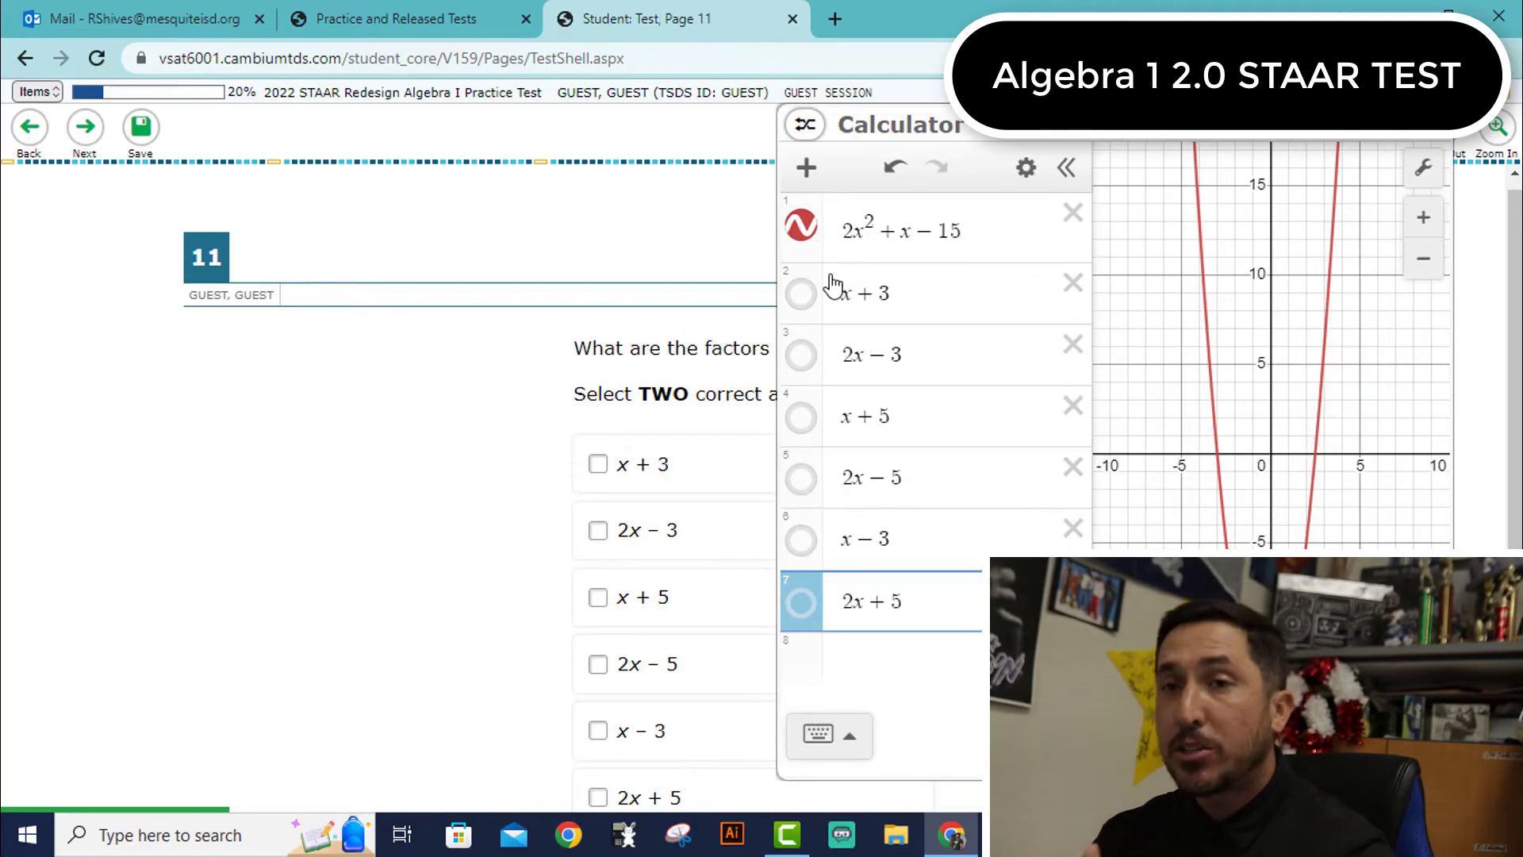
# Show the coordinates of both x-intercepts again on the graph of 2x^2 + x - 15.
pyautogui.click(1218, 456)
pyautogui.click(1218, 455)
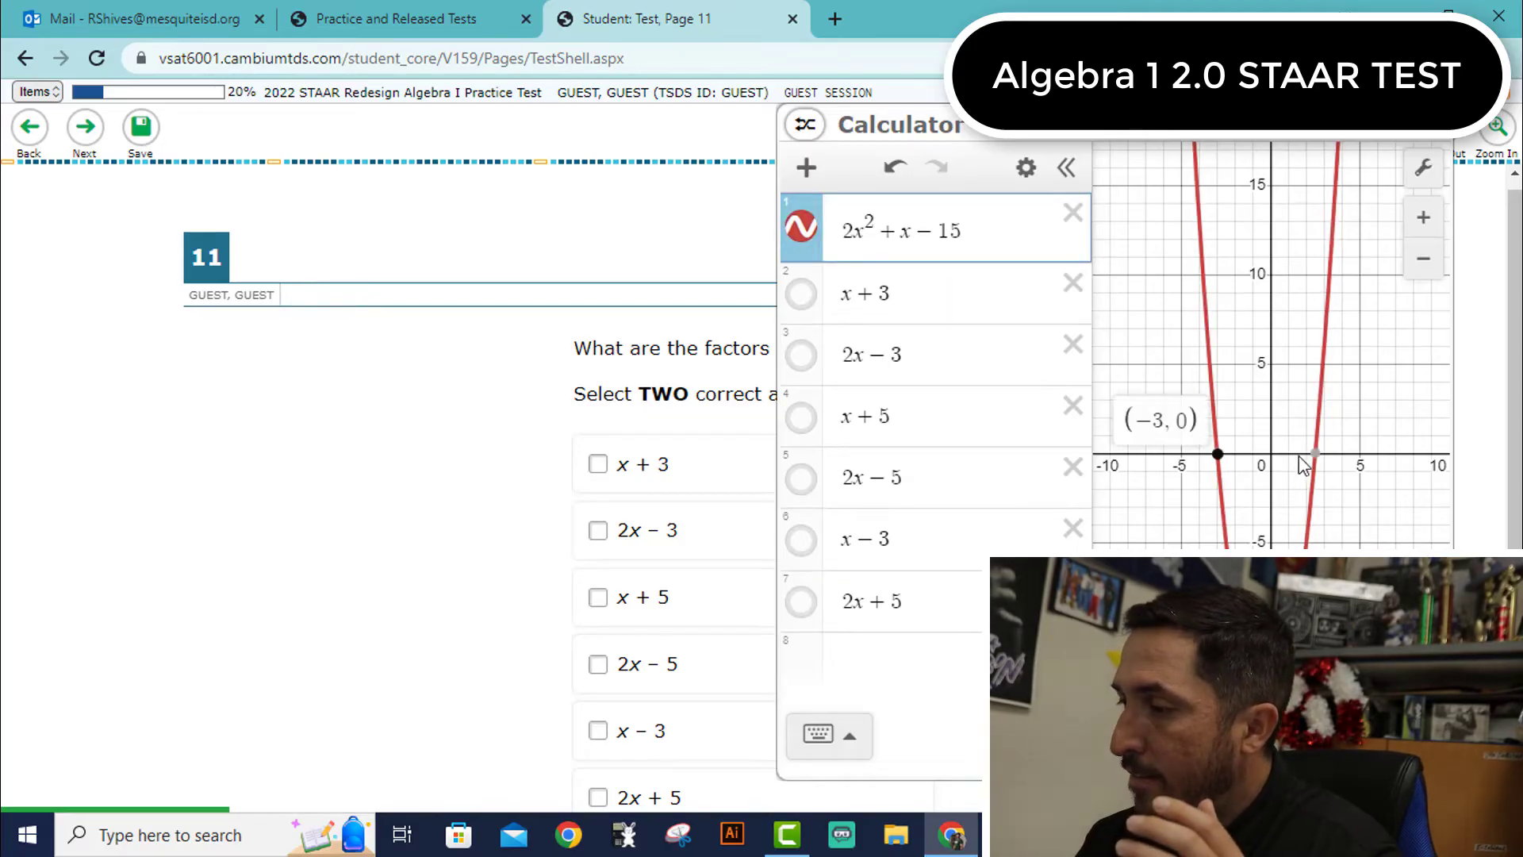
pyautogui.click(1316, 456)
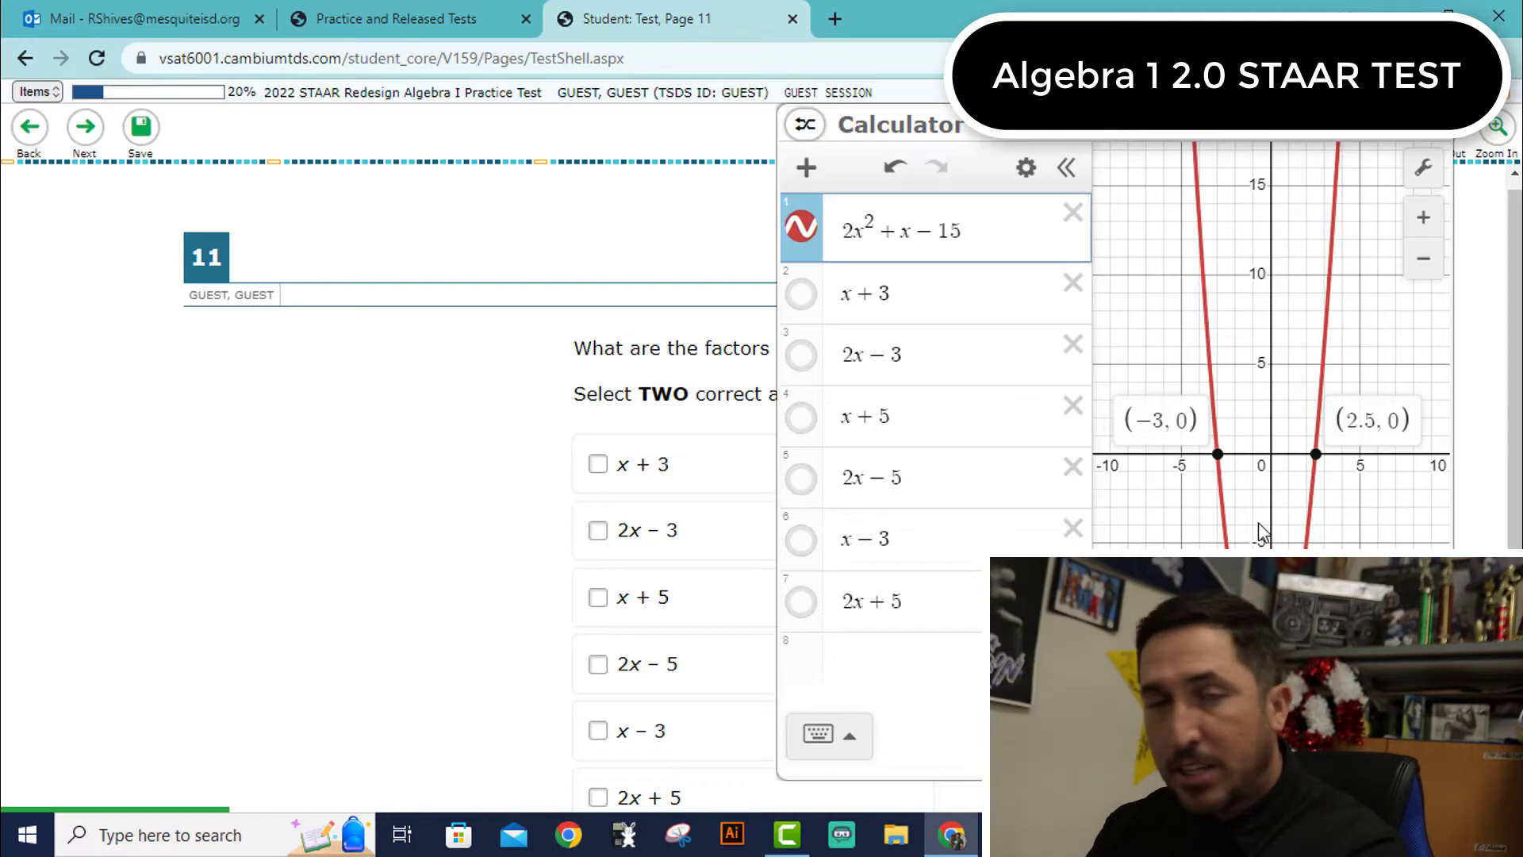
# Toggle the graphs of x + 3, 2x - 3, x + 5 and 2x - 5, keeping only x + 3 and 2x - 5 displayed with the parabola.
pyautogui.click(801, 294)
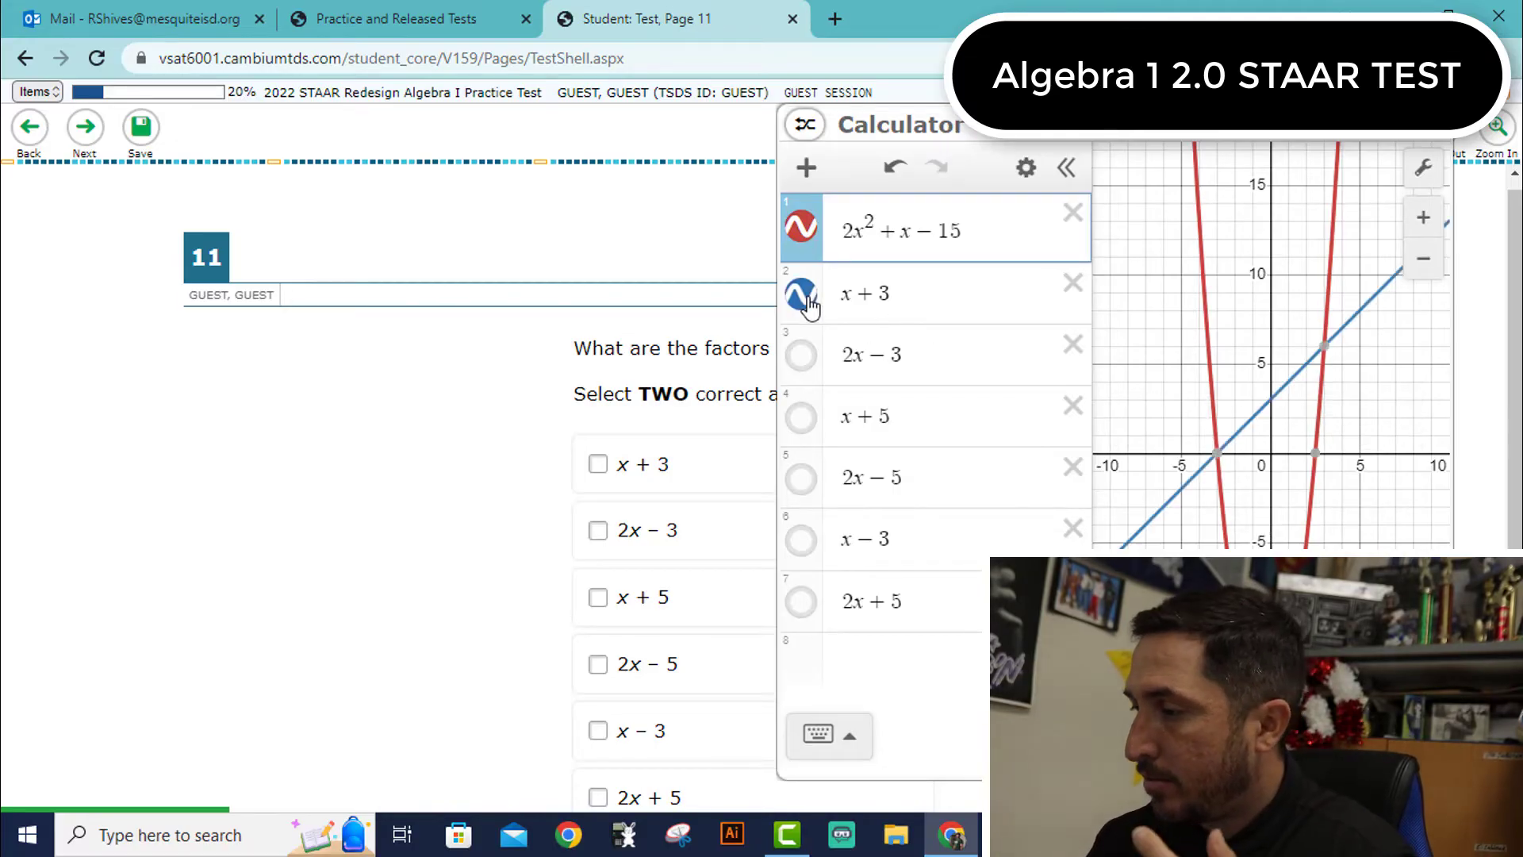
pyautogui.click(803, 357)
pyautogui.click(804, 362)
pyautogui.doubleClick(802, 357)
pyautogui.click(803, 357)
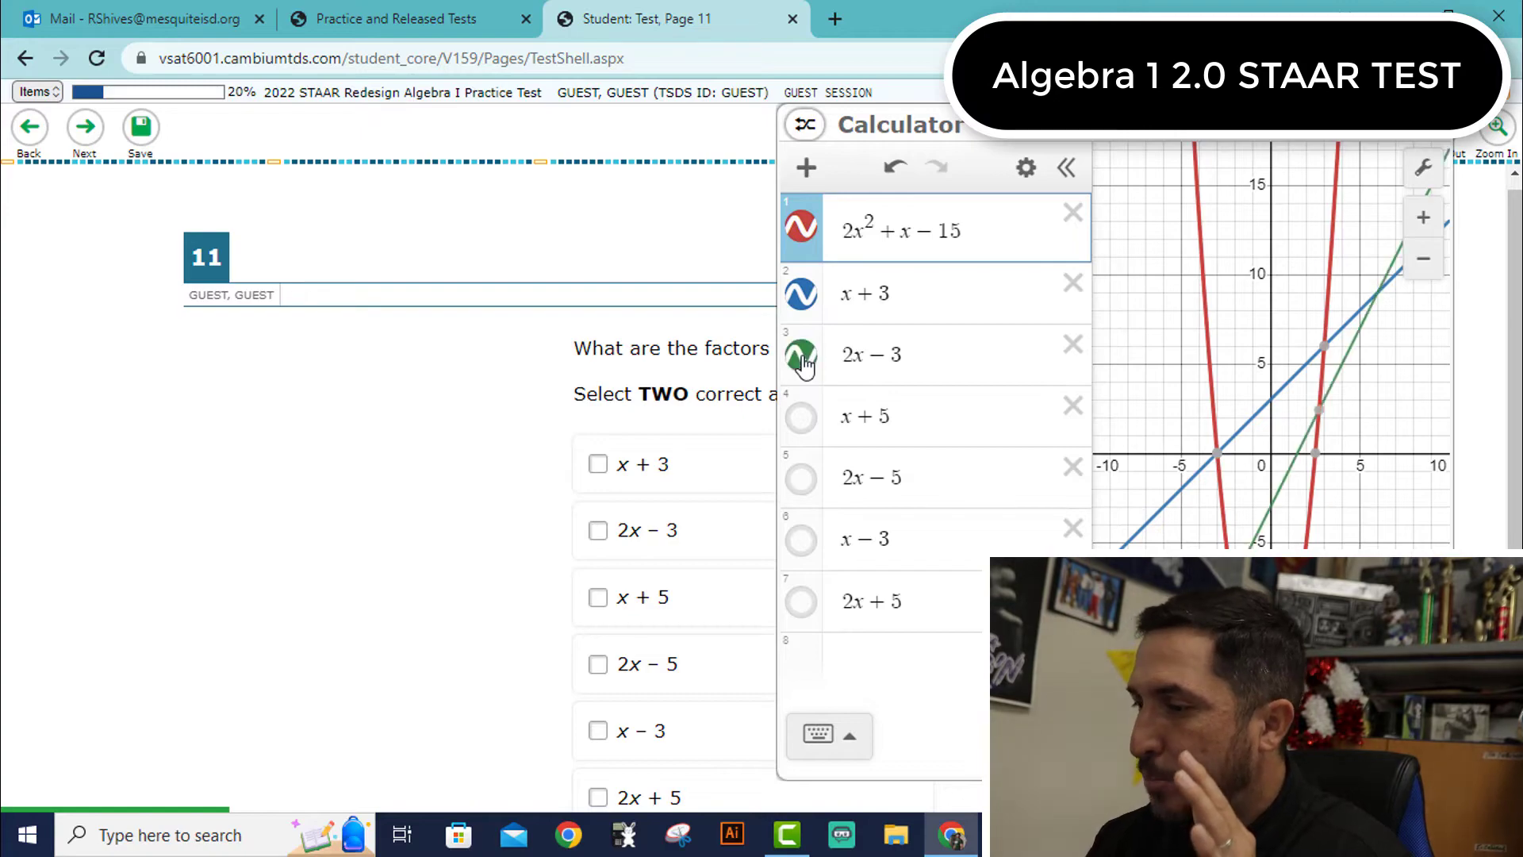
pyautogui.click(802, 357)
pyautogui.click(802, 426)
pyautogui.click(802, 427)
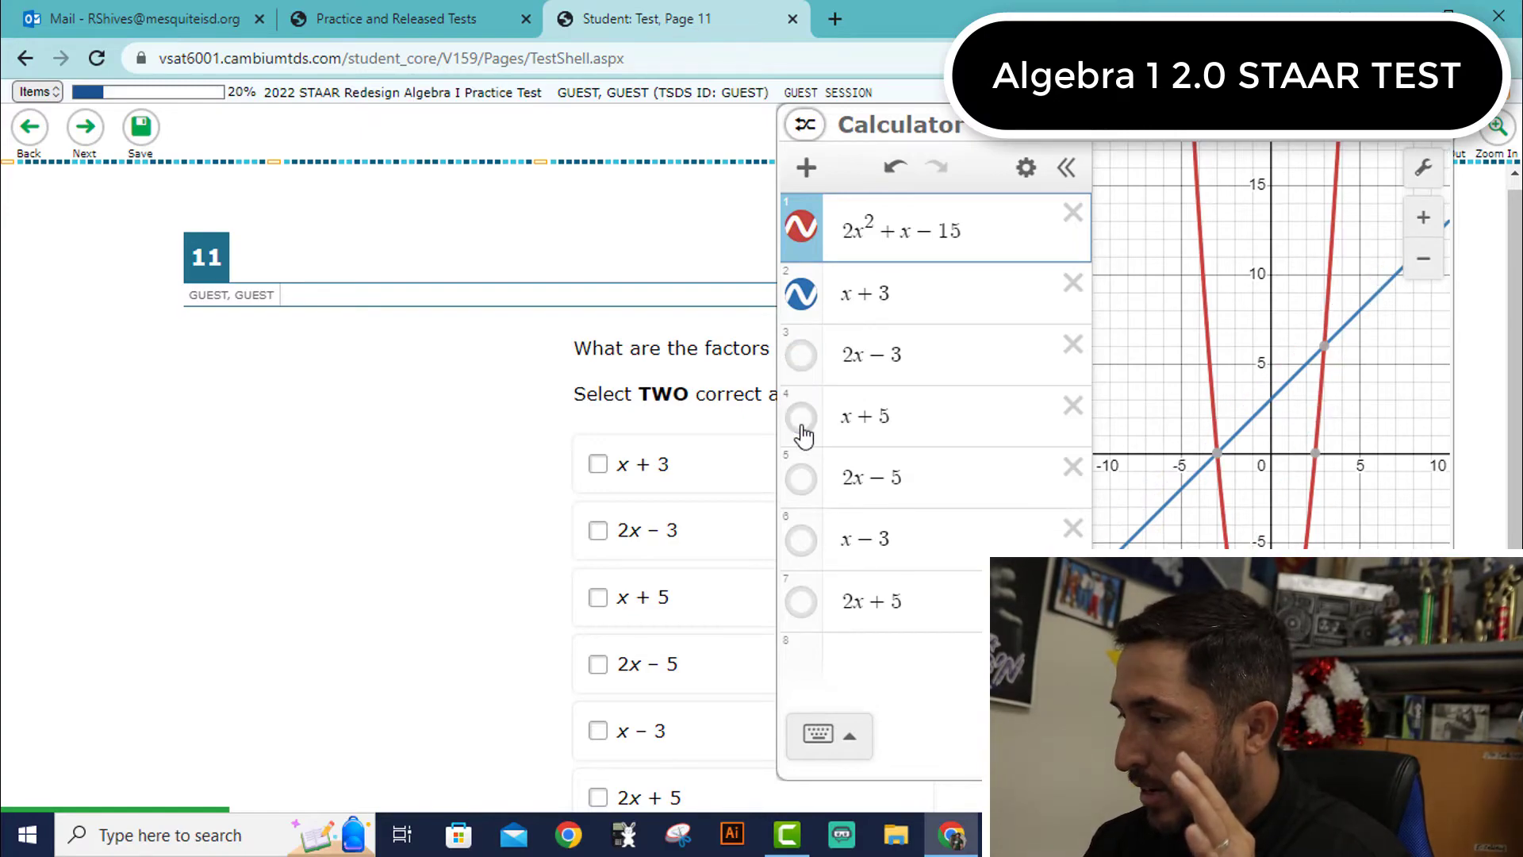
pyautogui.click(802, 427)
pyautogui.click(802, 427)
pyautogui.click(802, 480)
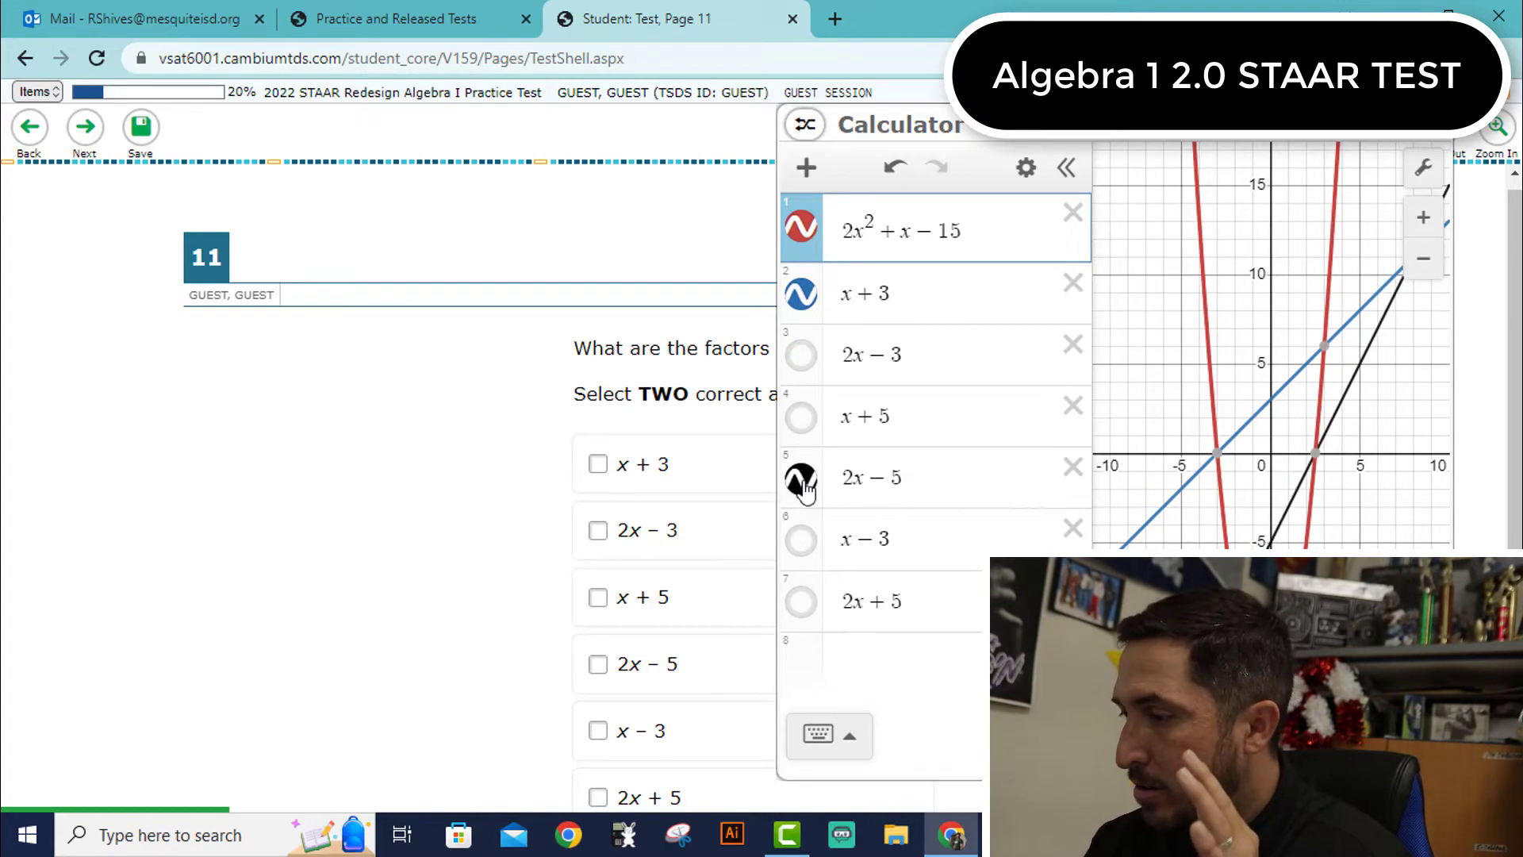
# Compare the graphs of x - 3 and 2x + 5 with the parabola's x-intercepts by briefly showing each line and hiding it again.
pyautogui.click(803, 541)
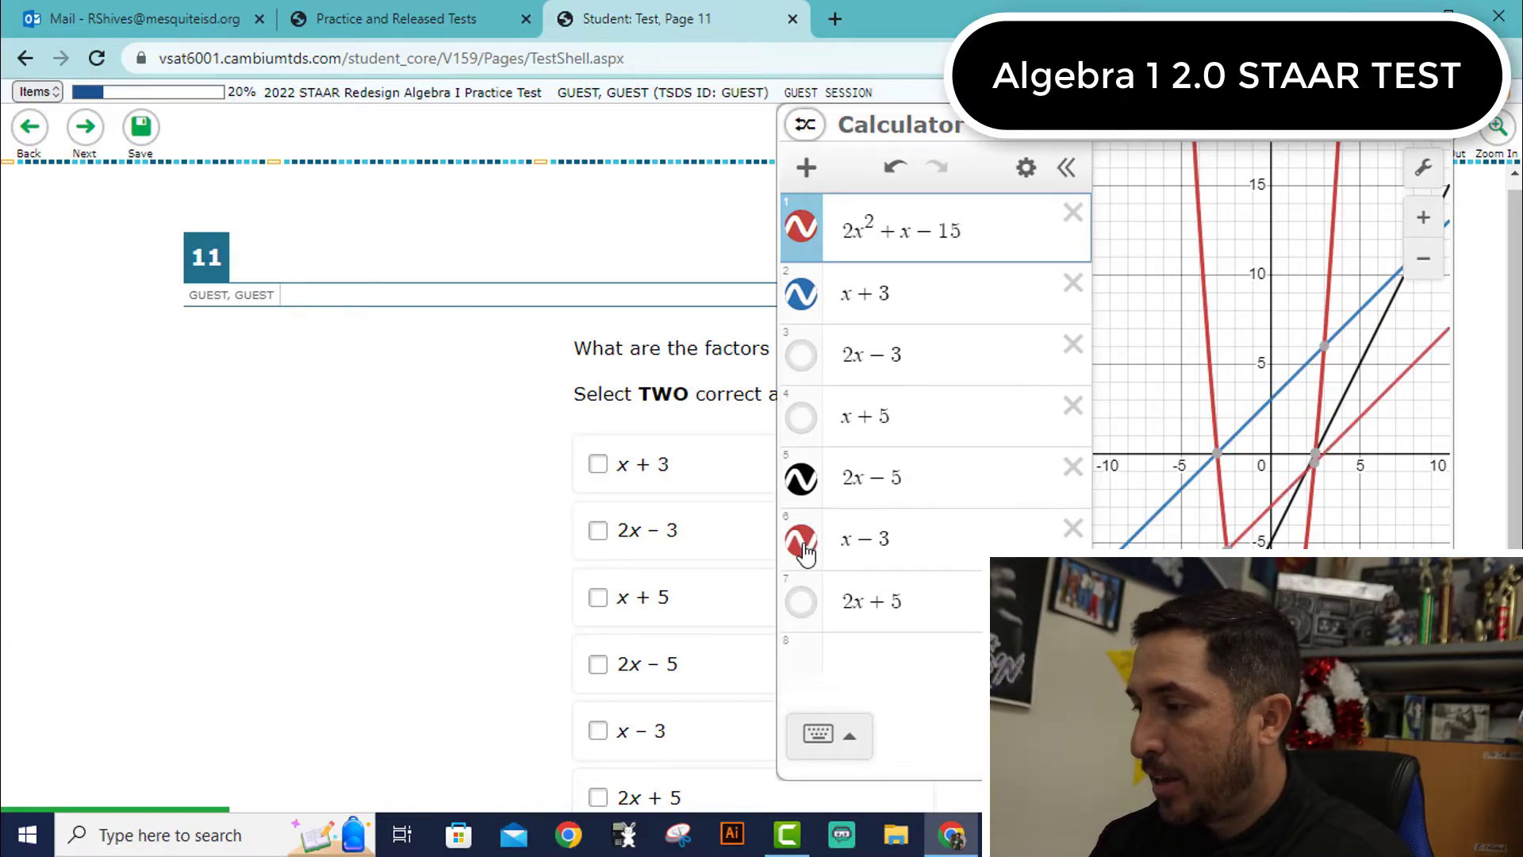
pyautogui.click(802, 541)
pyautogui.click(803, 543)
pyautogui.click(802, 543)
pyautogui.click(803, 543)
pyautogui.click(803, 544)
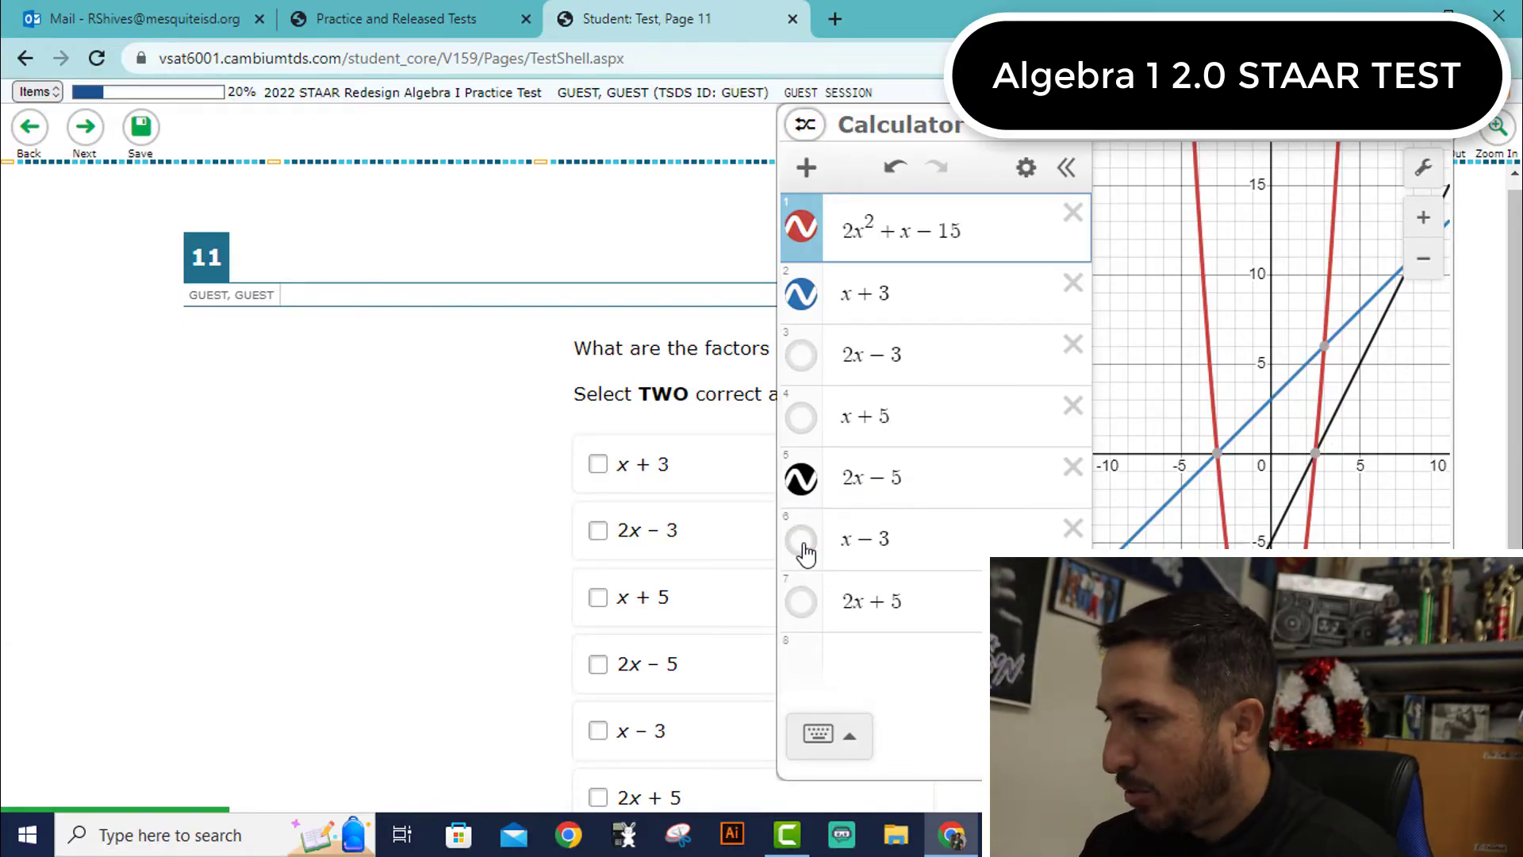
pyautogui.click(803, 605)
pyautogui.click(803, 605)
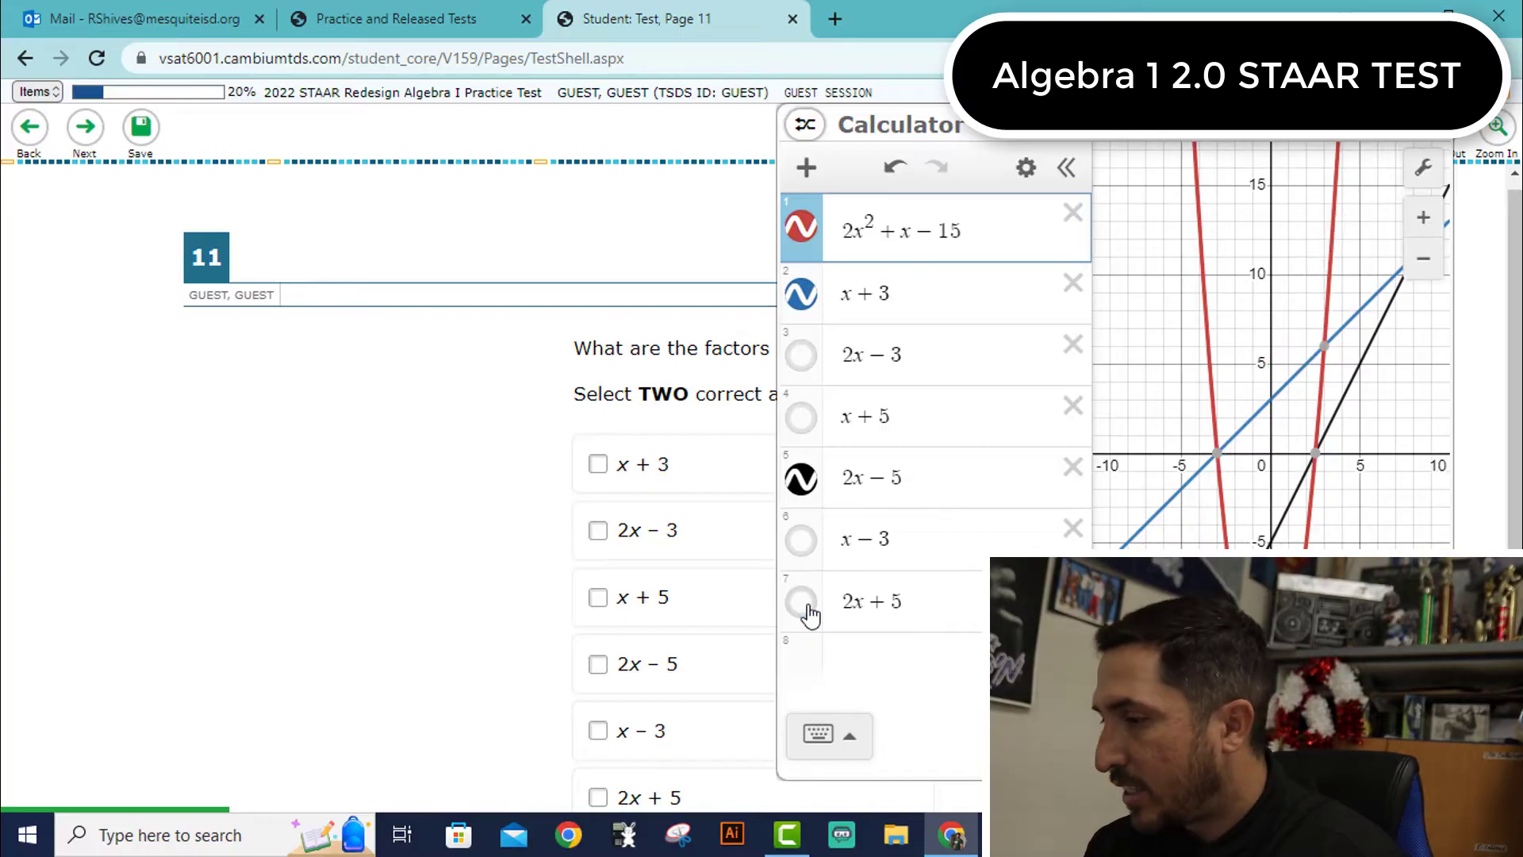
pyautogui.click(803, 605)
pyautogui.click(803, 605)
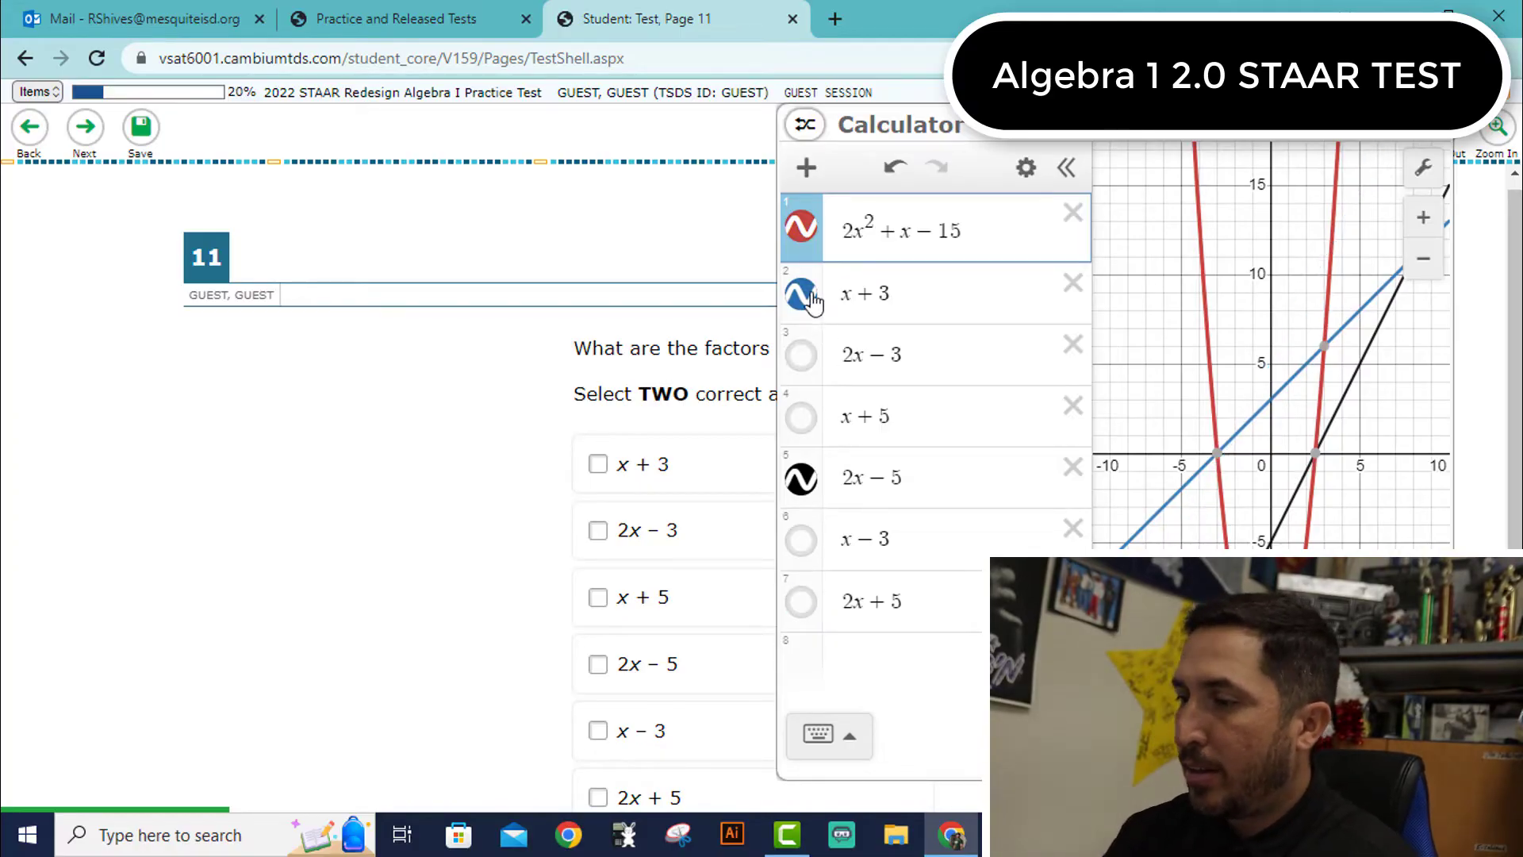
# Select x + 3 and 2x - 5 as the two answers to question 11 and close the calculator.
pyautogui.click(600, 465)
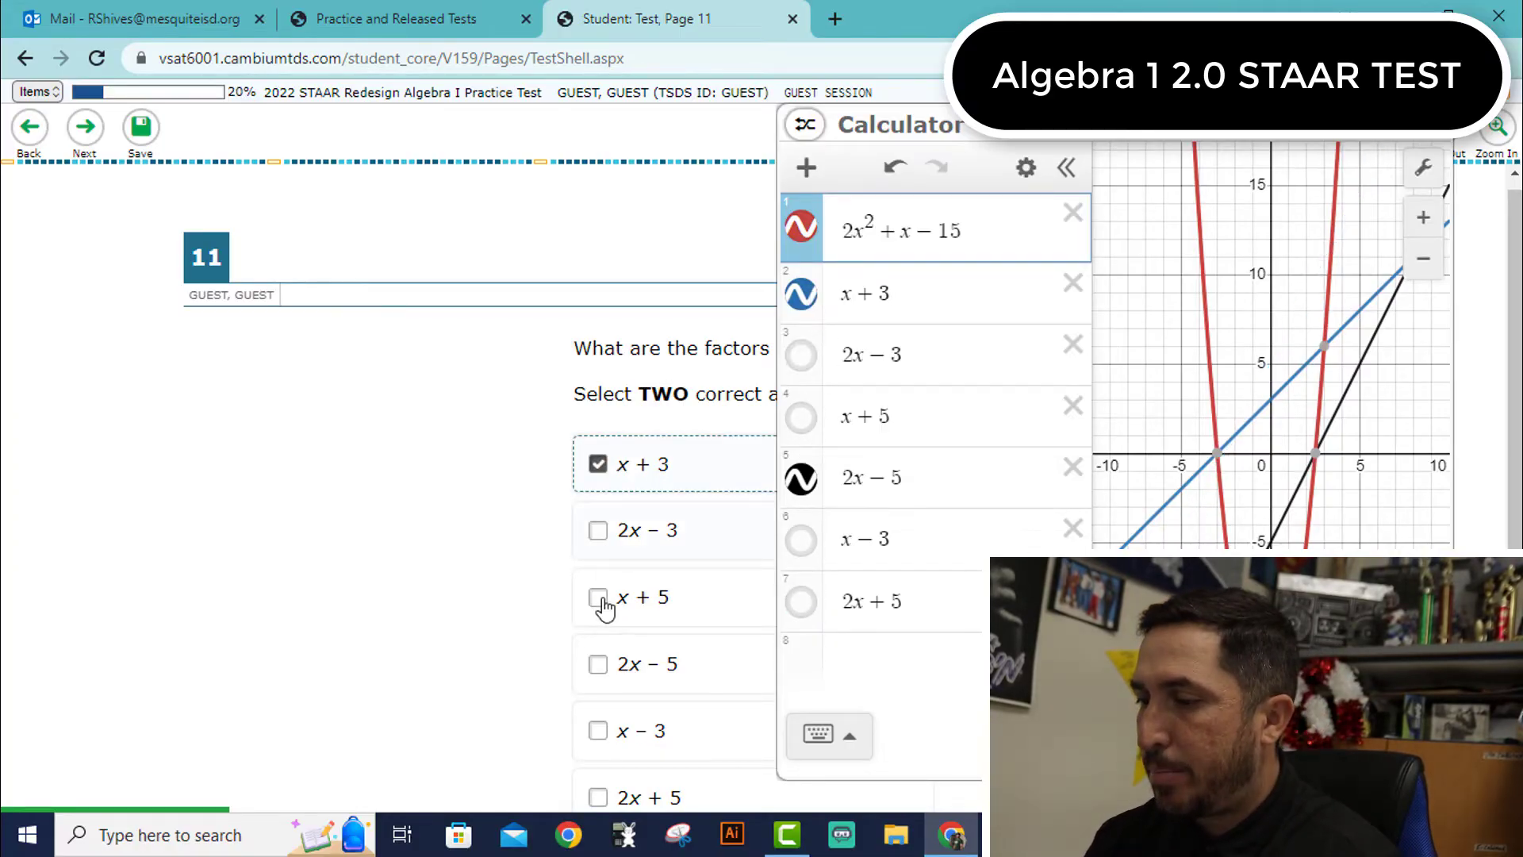
pyautogui.click(597, 665)
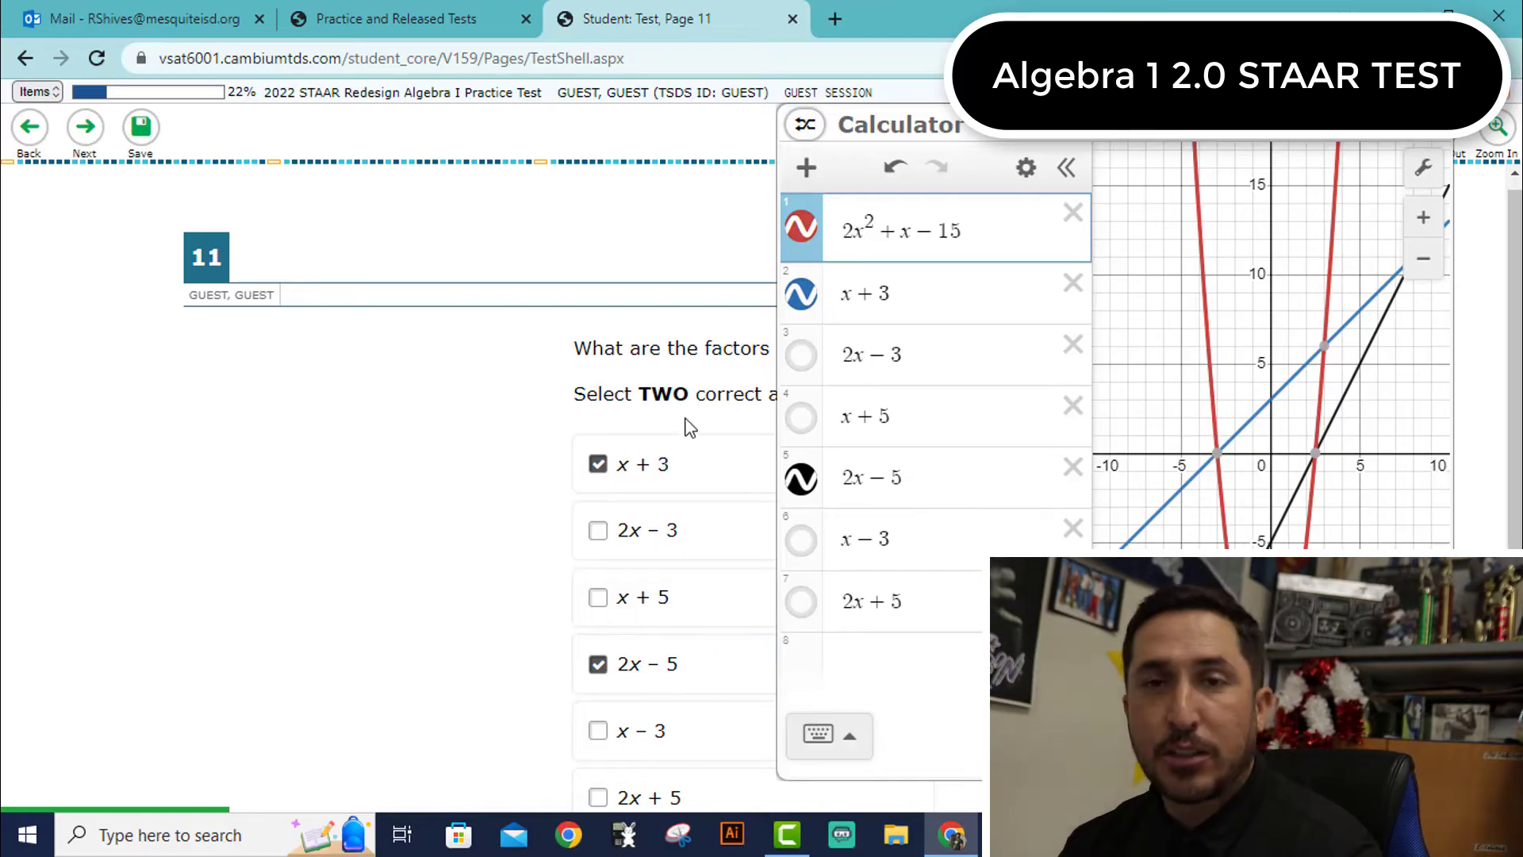
pyautogui.click(1192, 139)
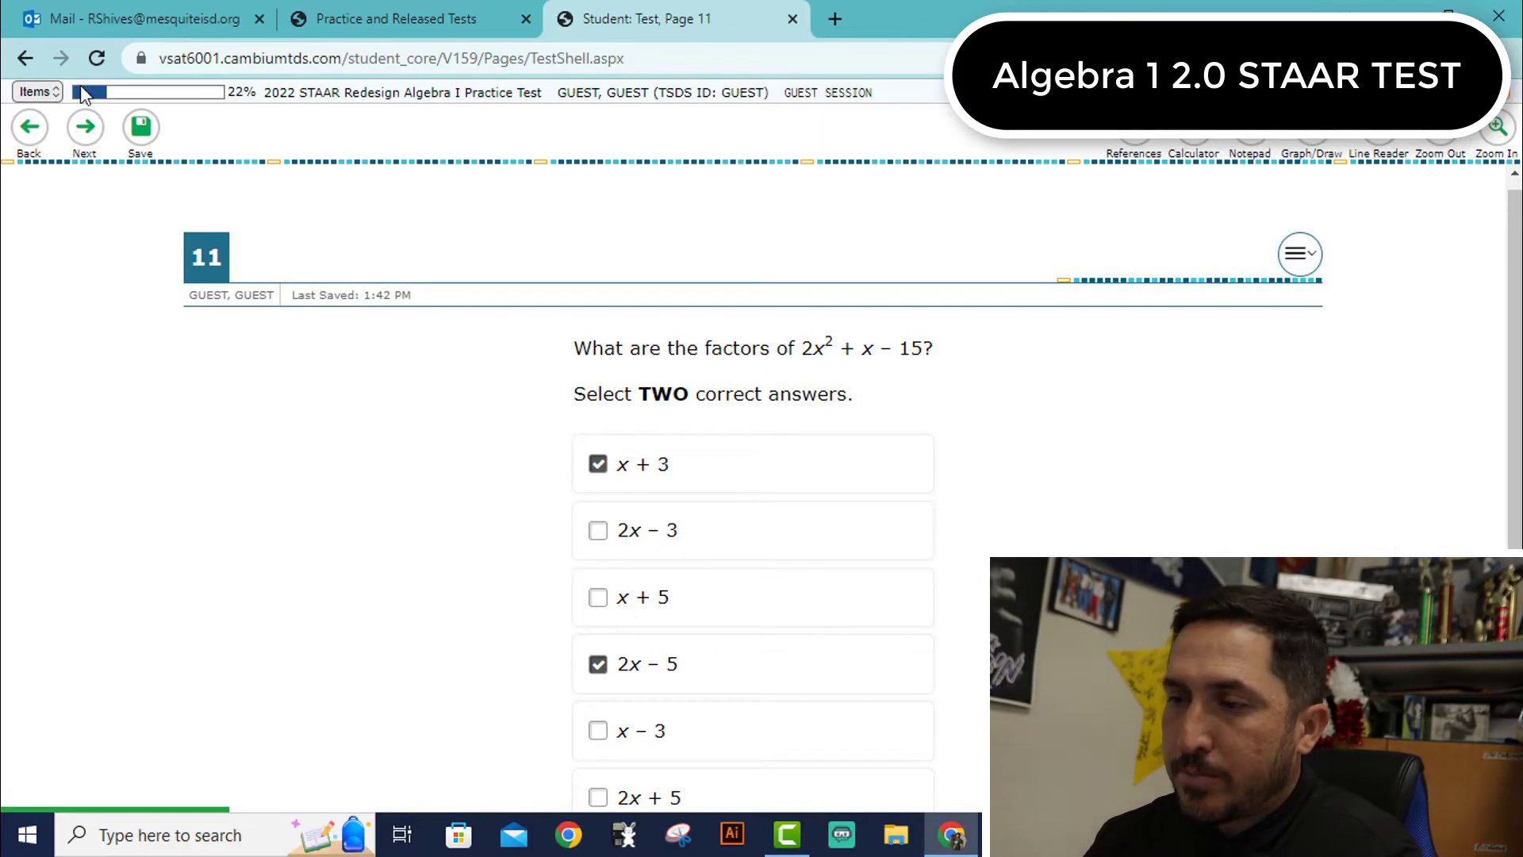
# Advance to question 15, skimming questions 12 to 14 and leaving them unanswered.
pyautogui.click(87, 127)
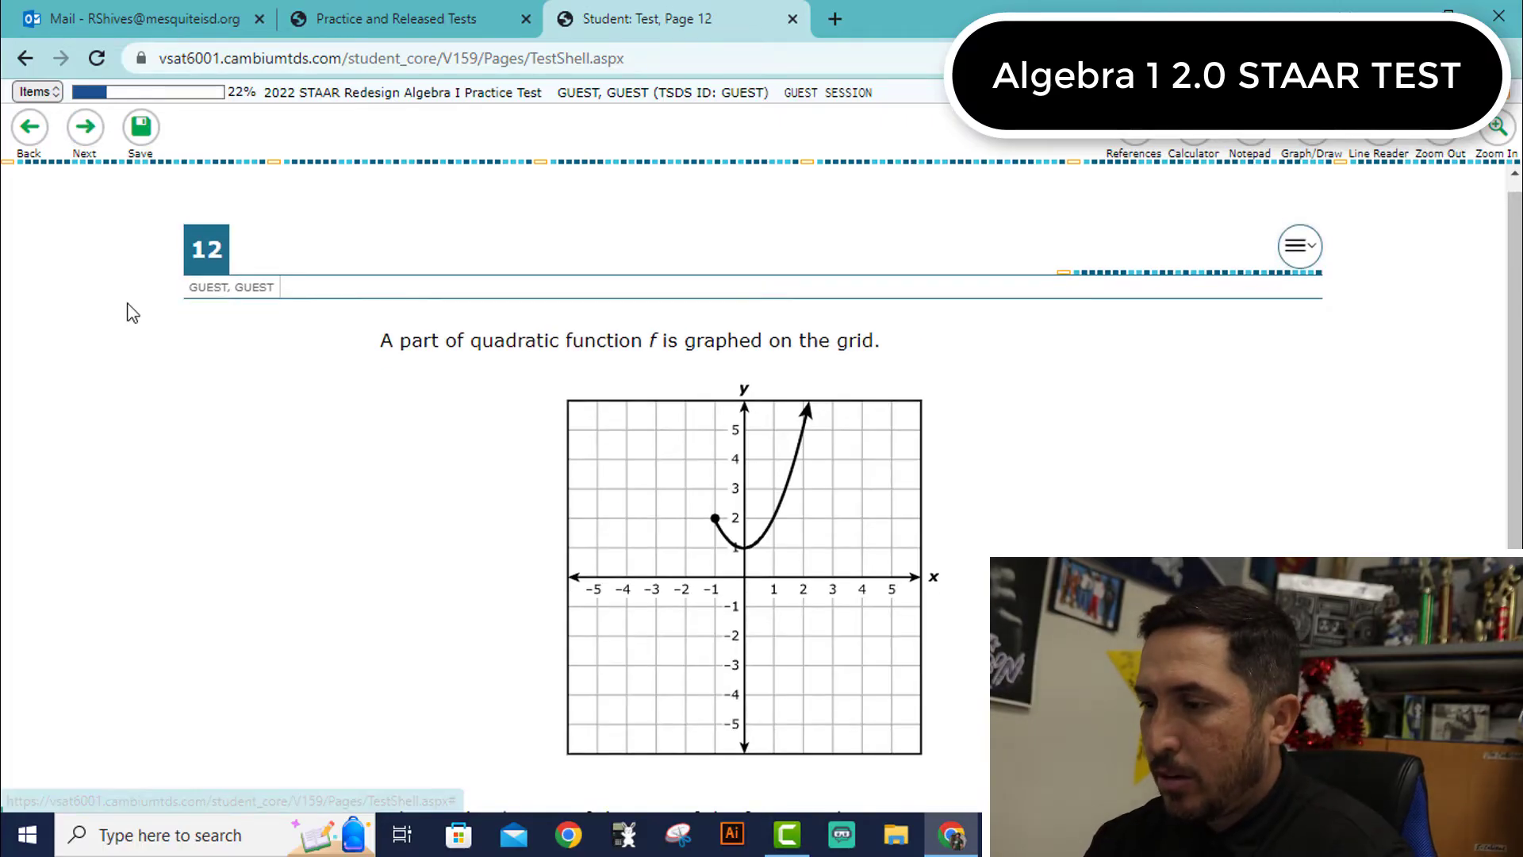
pyautogui.scroll(-5, 129, 312)
pyautogui.scroll(4, 129, 312)
pyautogui.click(87, 127)
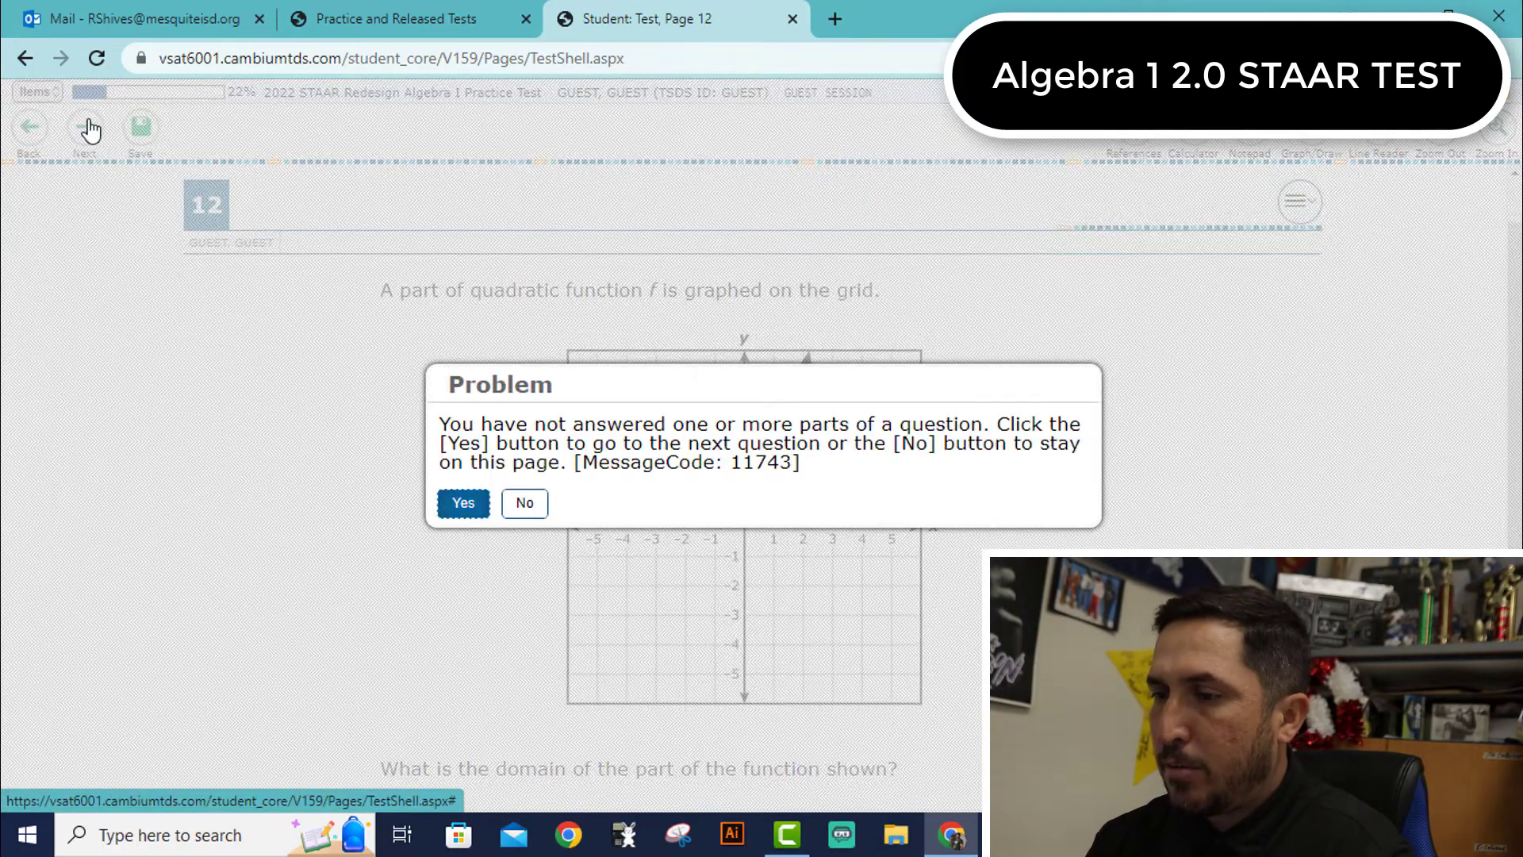
pyautogui.press('Return')
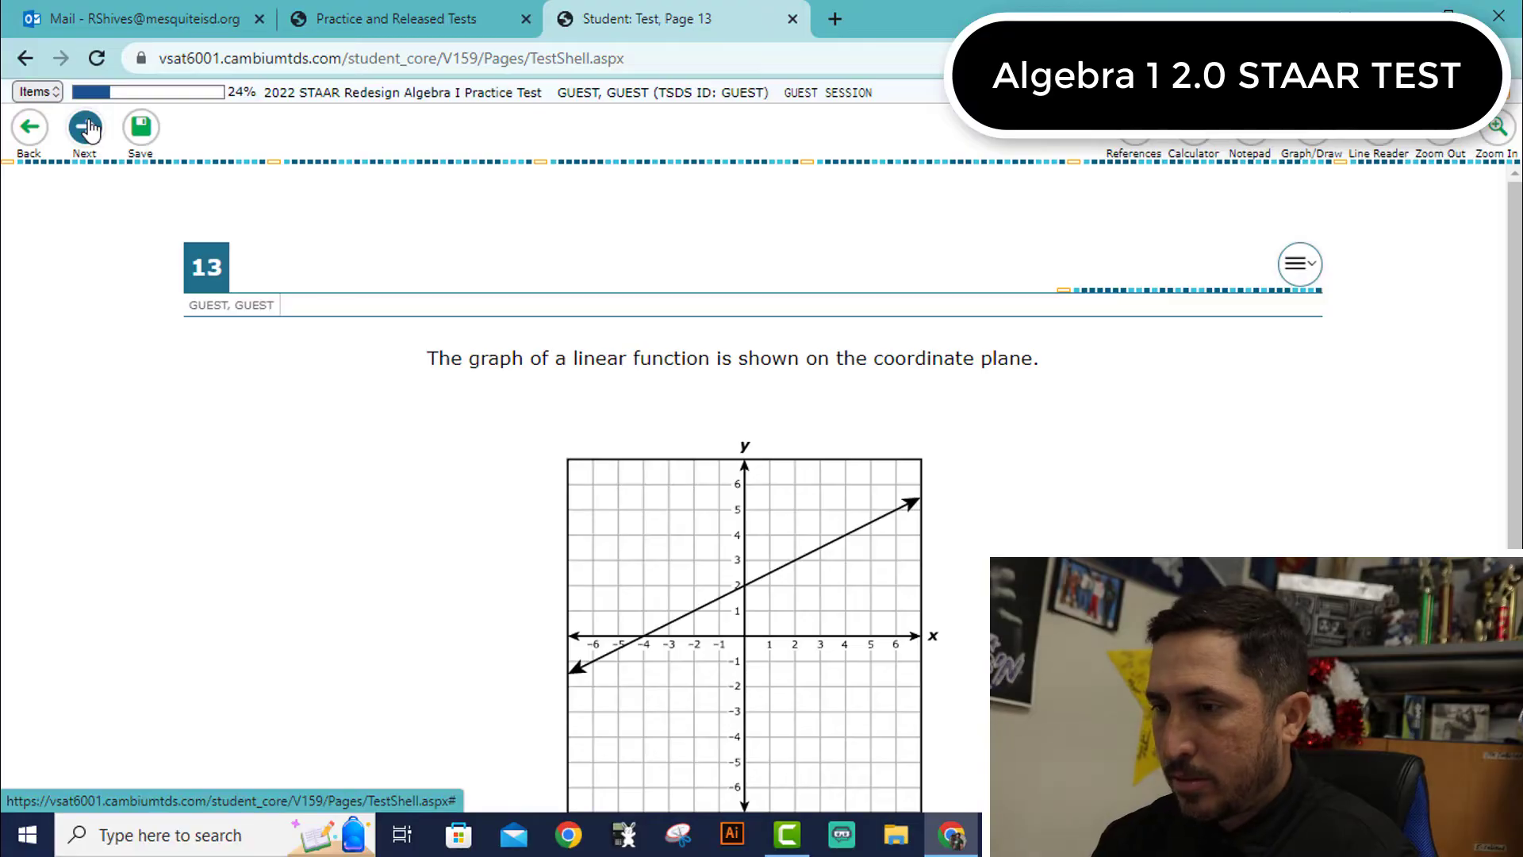
pyautogui.scroll(-6, 150, 354)
pyautogui.scroll(6, 150, 354)
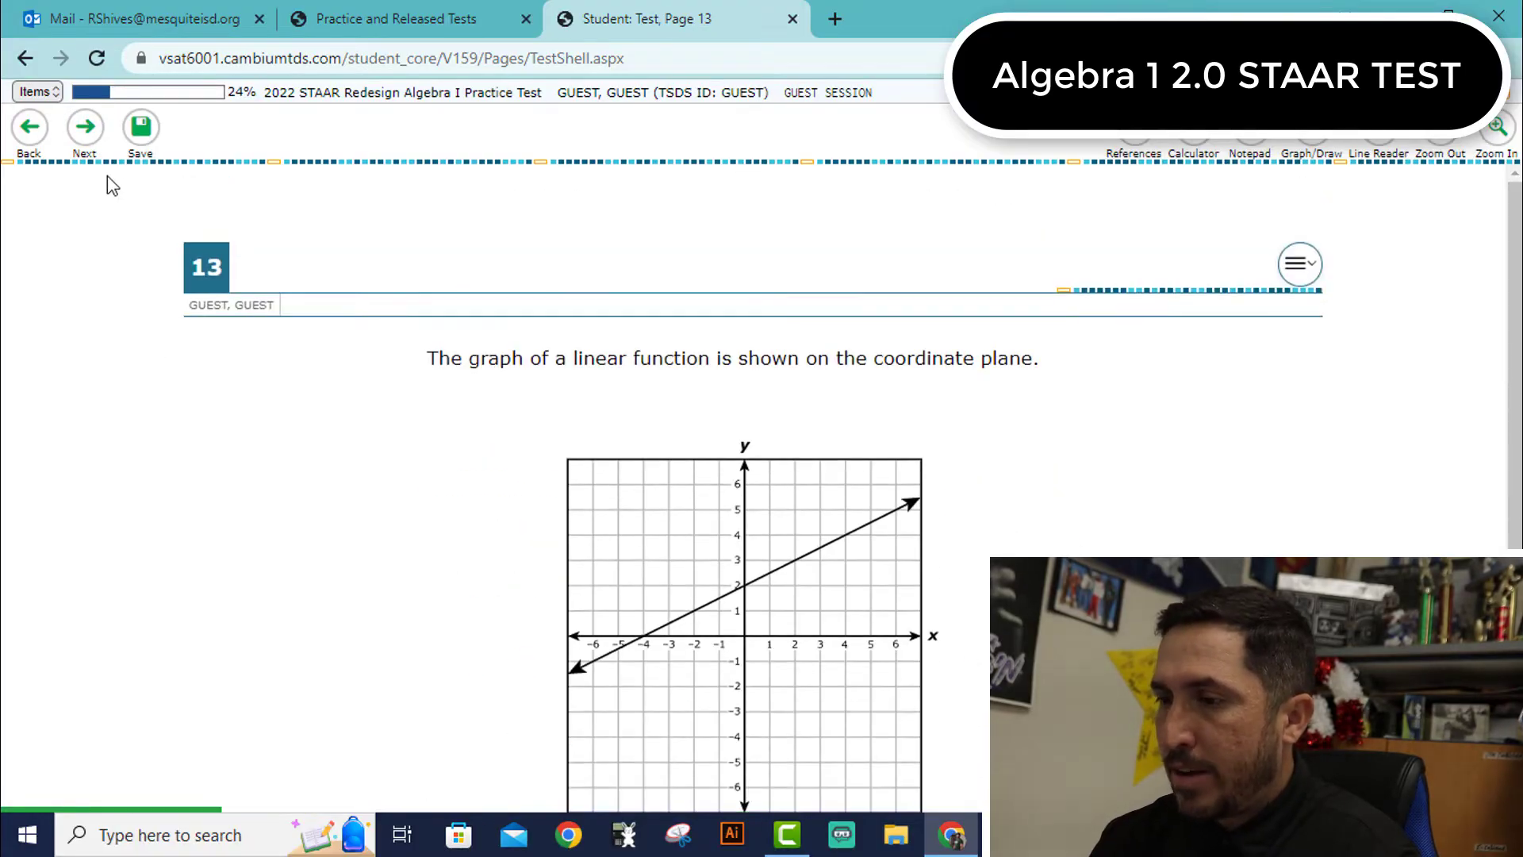
pyautogui.click(84, 128)
pyautogui.press('Return')
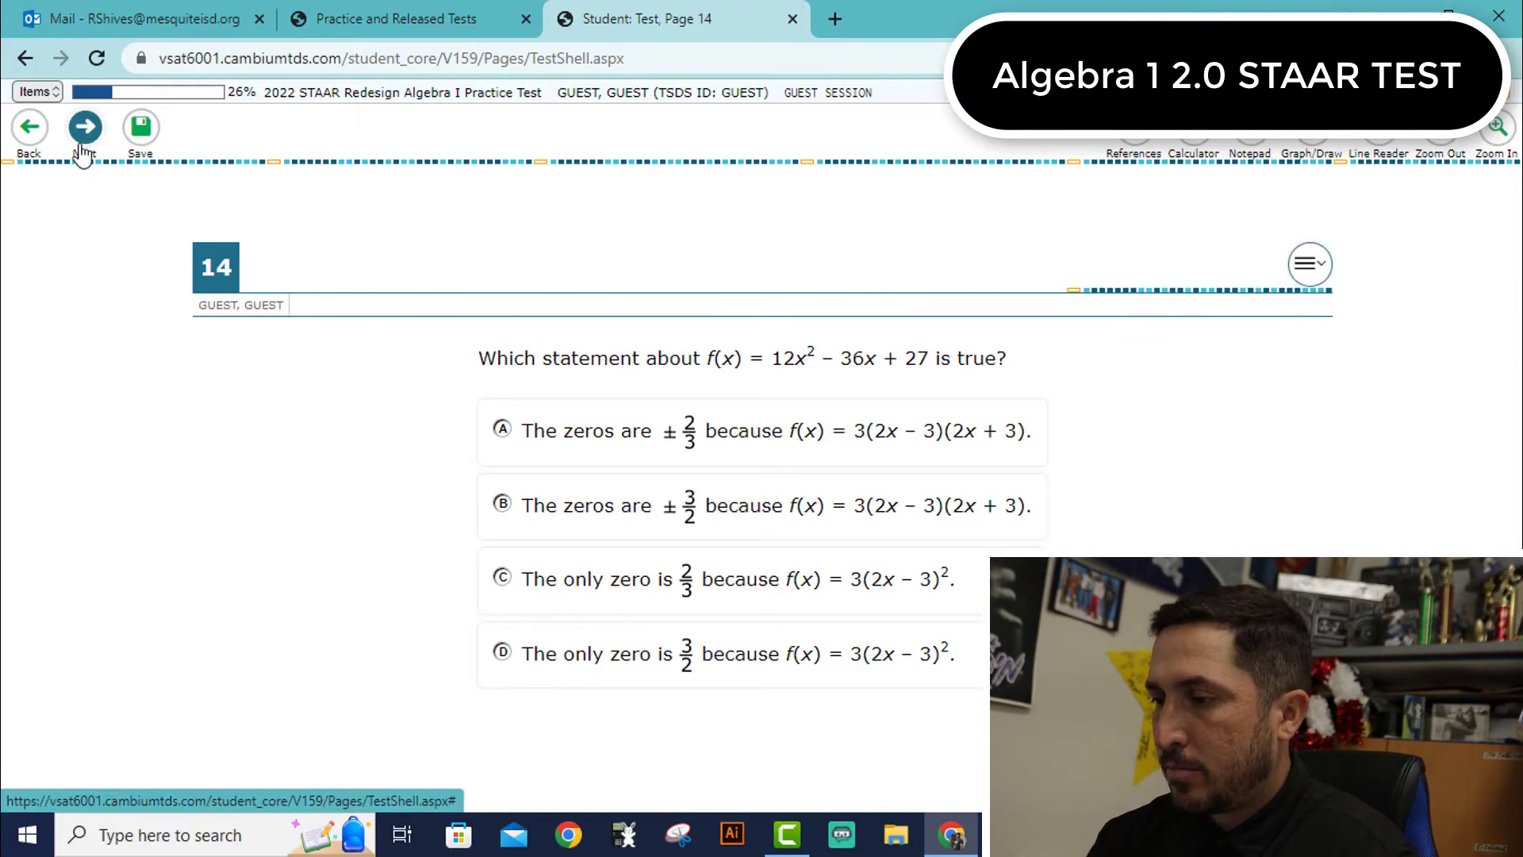
pyautogui.click(82, 128)
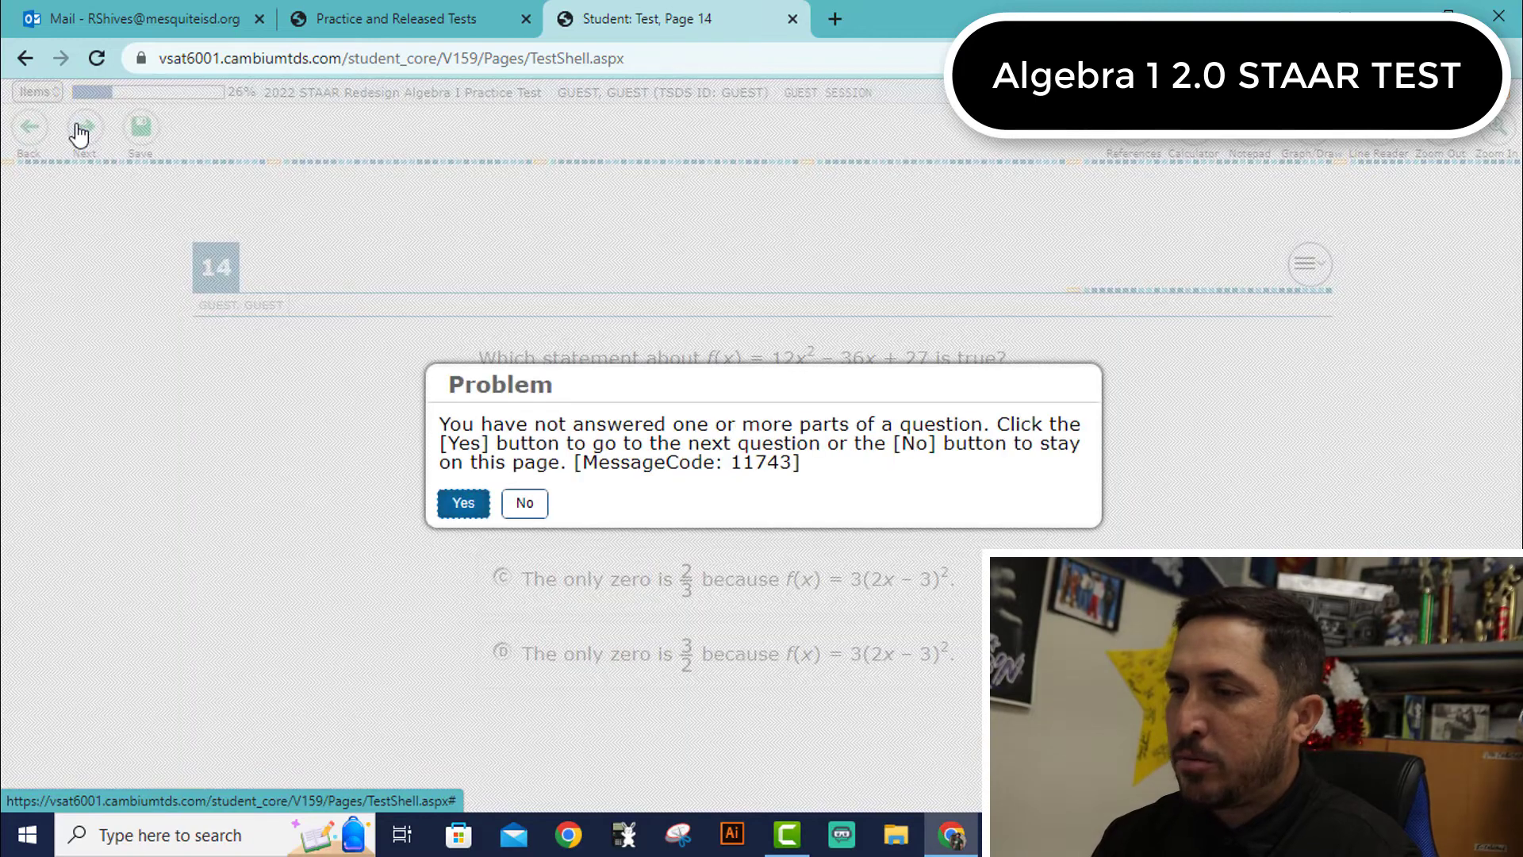
pyautogui.press('Return')
# Place -4 in the y-intercept box of question 15, based on the graph of the linear function.
pyautogui.scroll(-3, 188, 366)
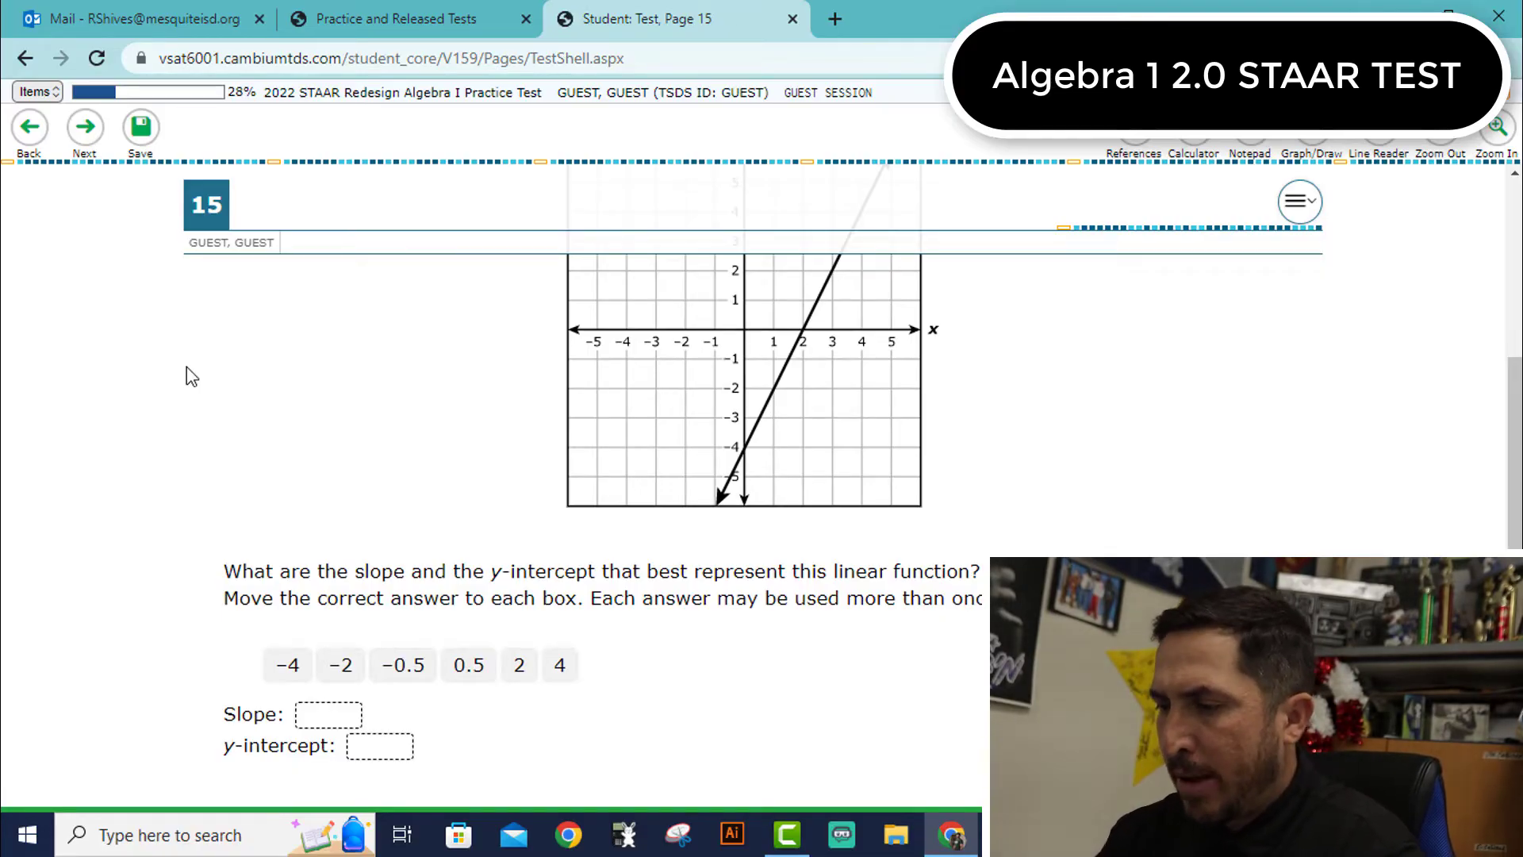
pyautogui.scroll(1, 187, 367)
pyautogui.scroll(-1, 187, 366)
pyautogui.scroll(1, 187, 367)
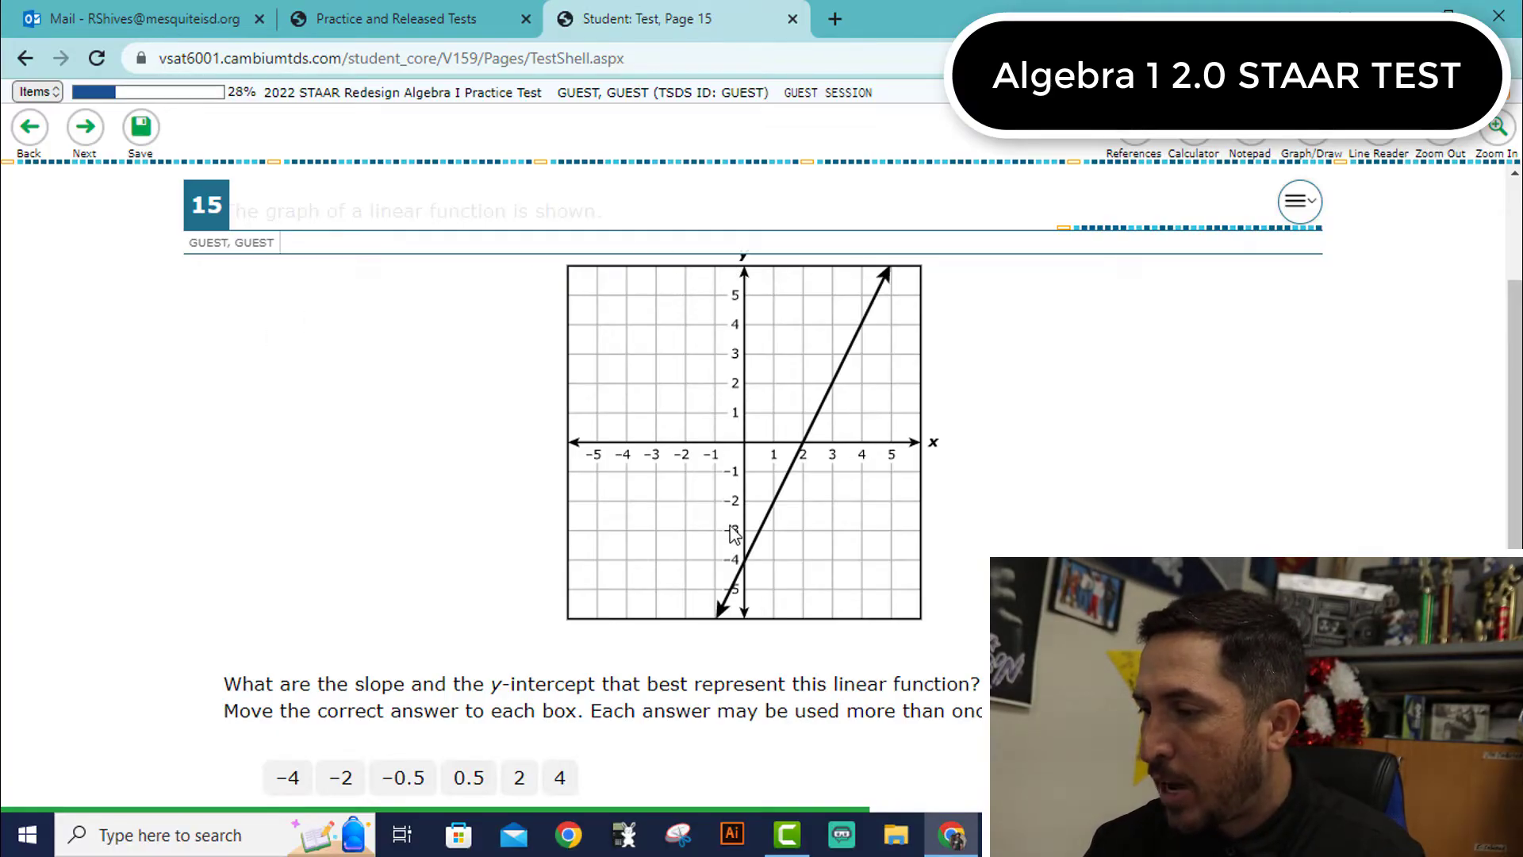
pyautogui.scroll(-1, 560, 557)
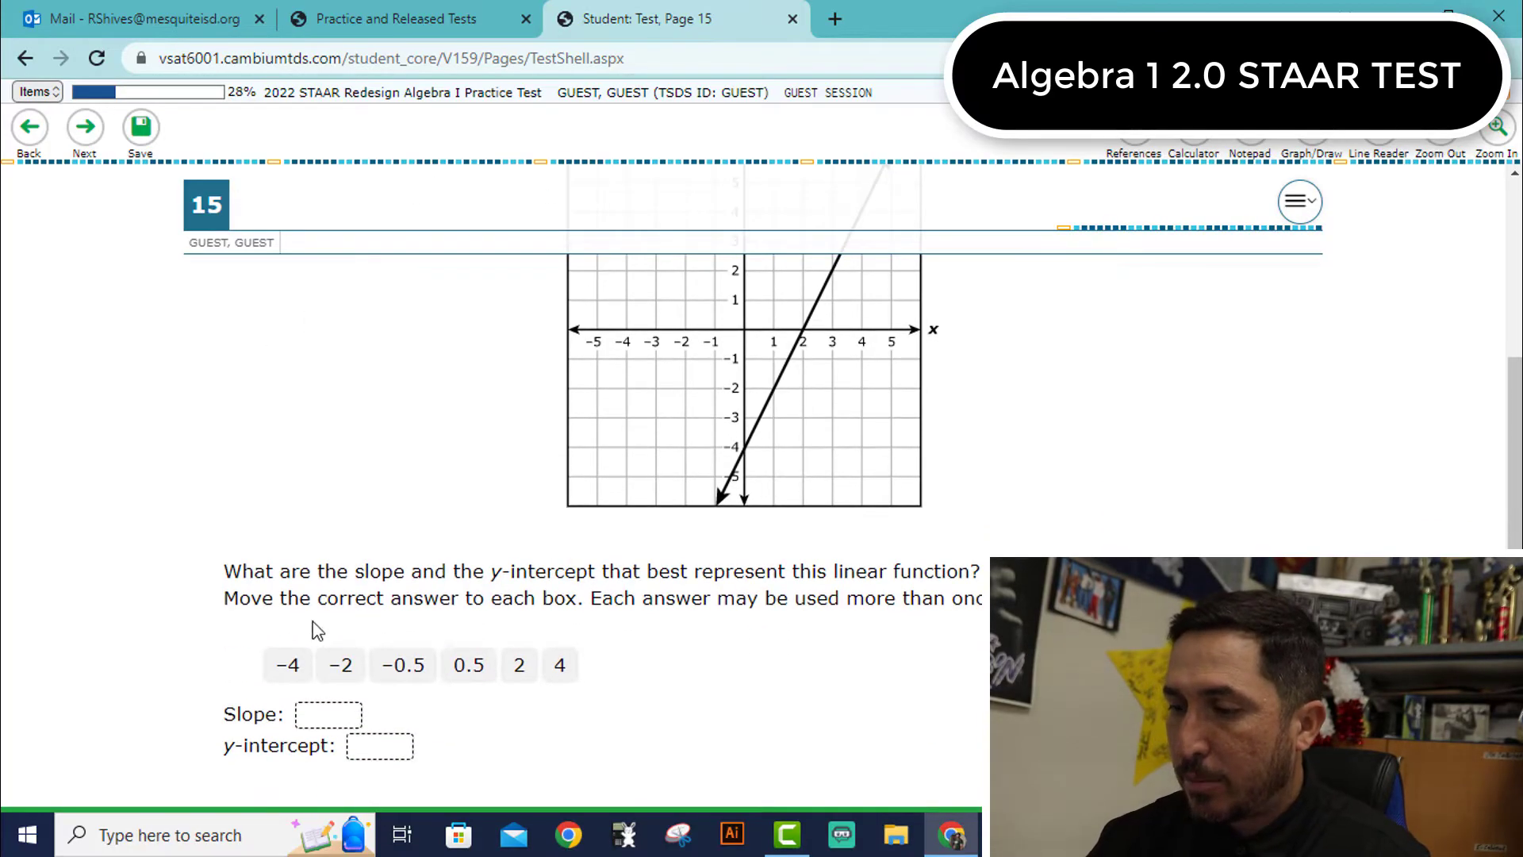
pyautogui.moveTo(306, 692); pyautogui.dragTo(388, 748)
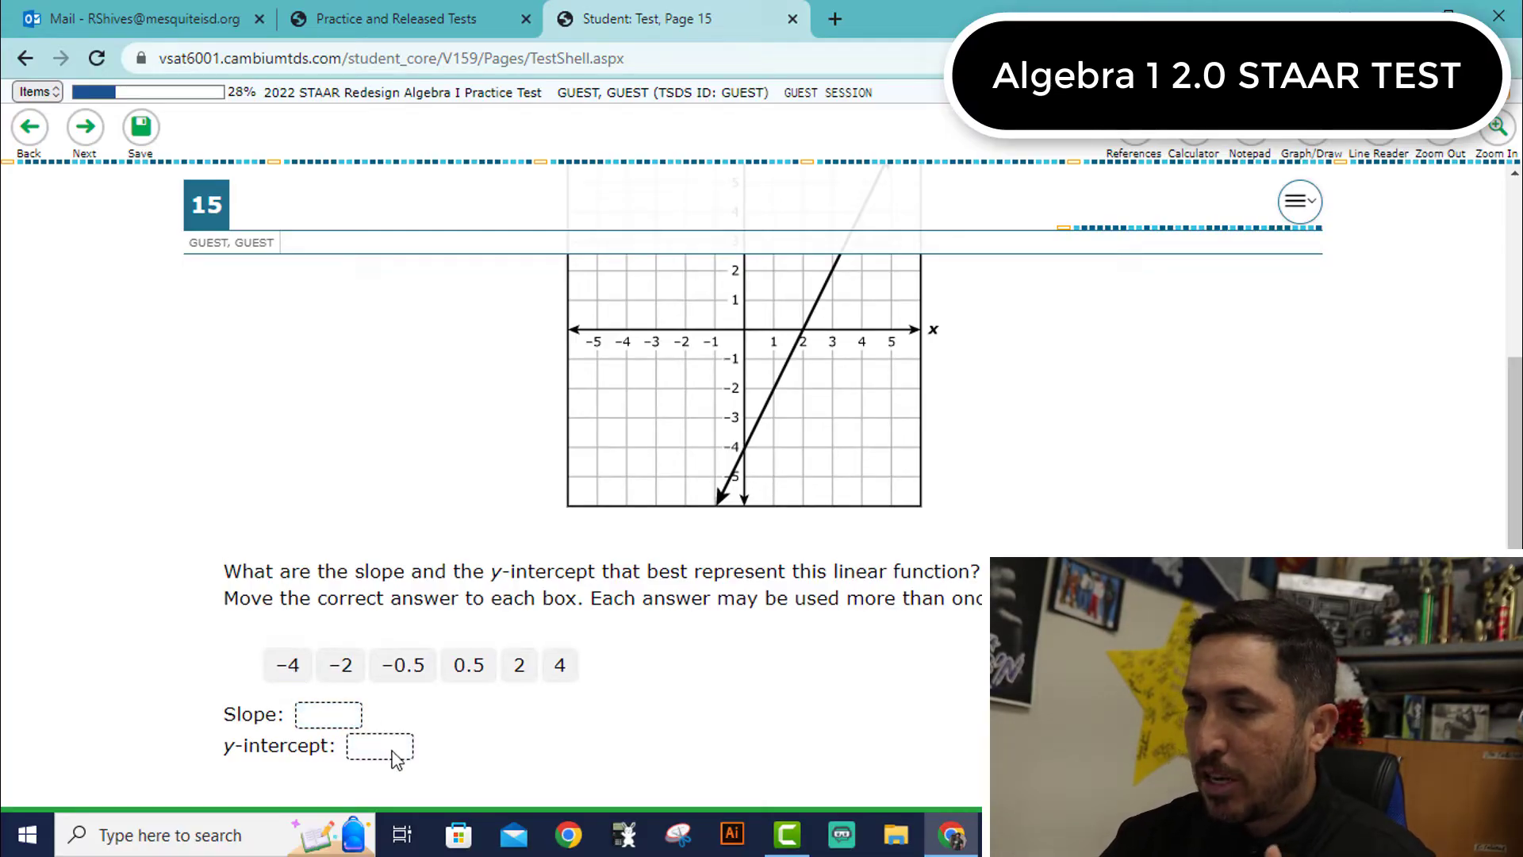
pyautogui.click(394, 757)
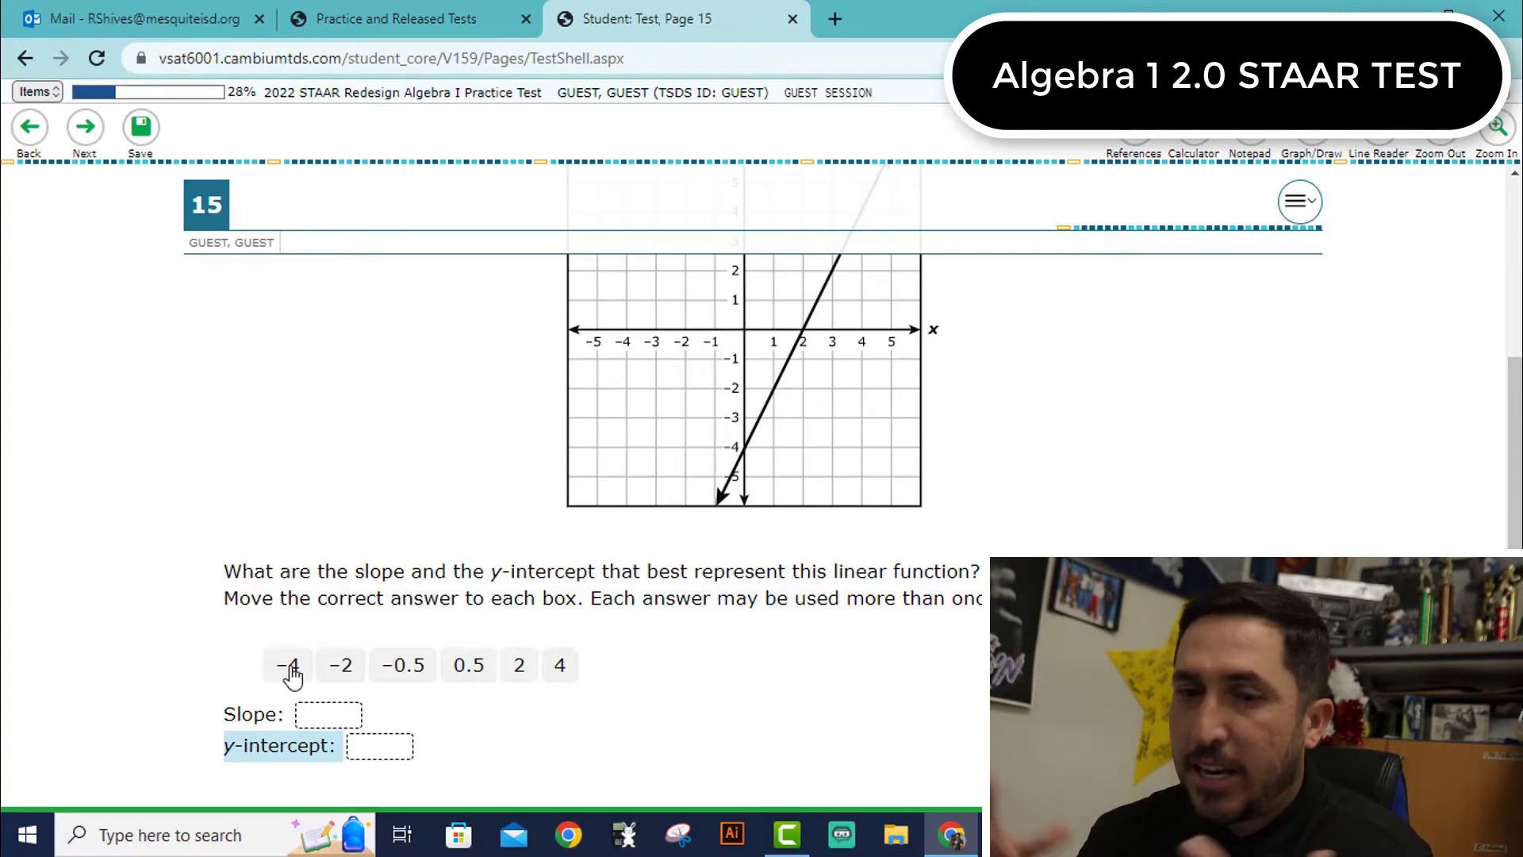
pyautogui.moveTo(291, 672); pyautogui.dragTo(372, 748)
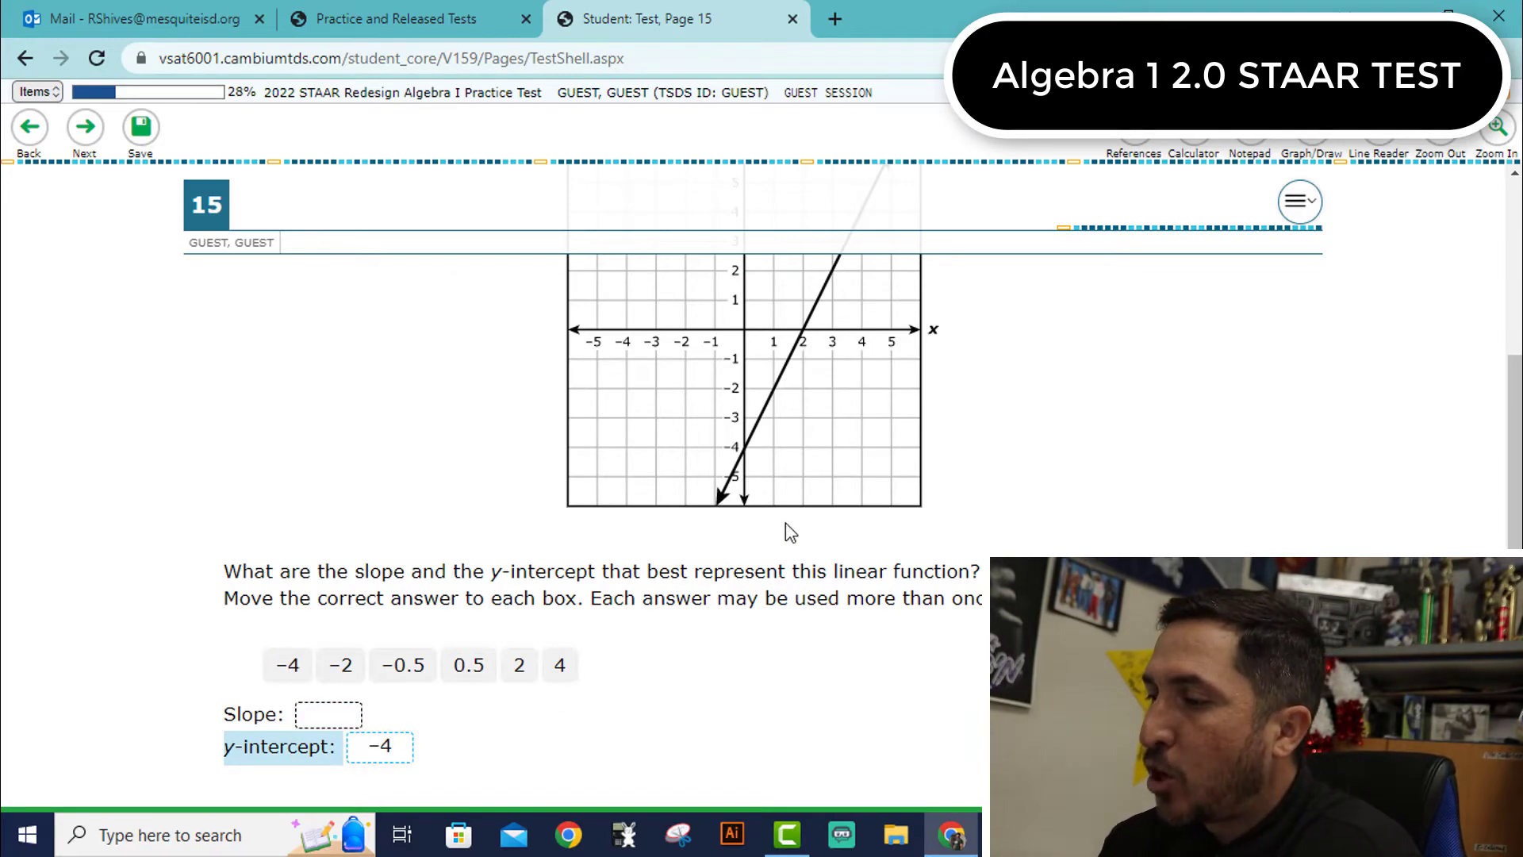
# Review the line's intercepts on the graph and continue to question 16 with the slope box left empty.
pyautogui.scroll(1, 785, 524)
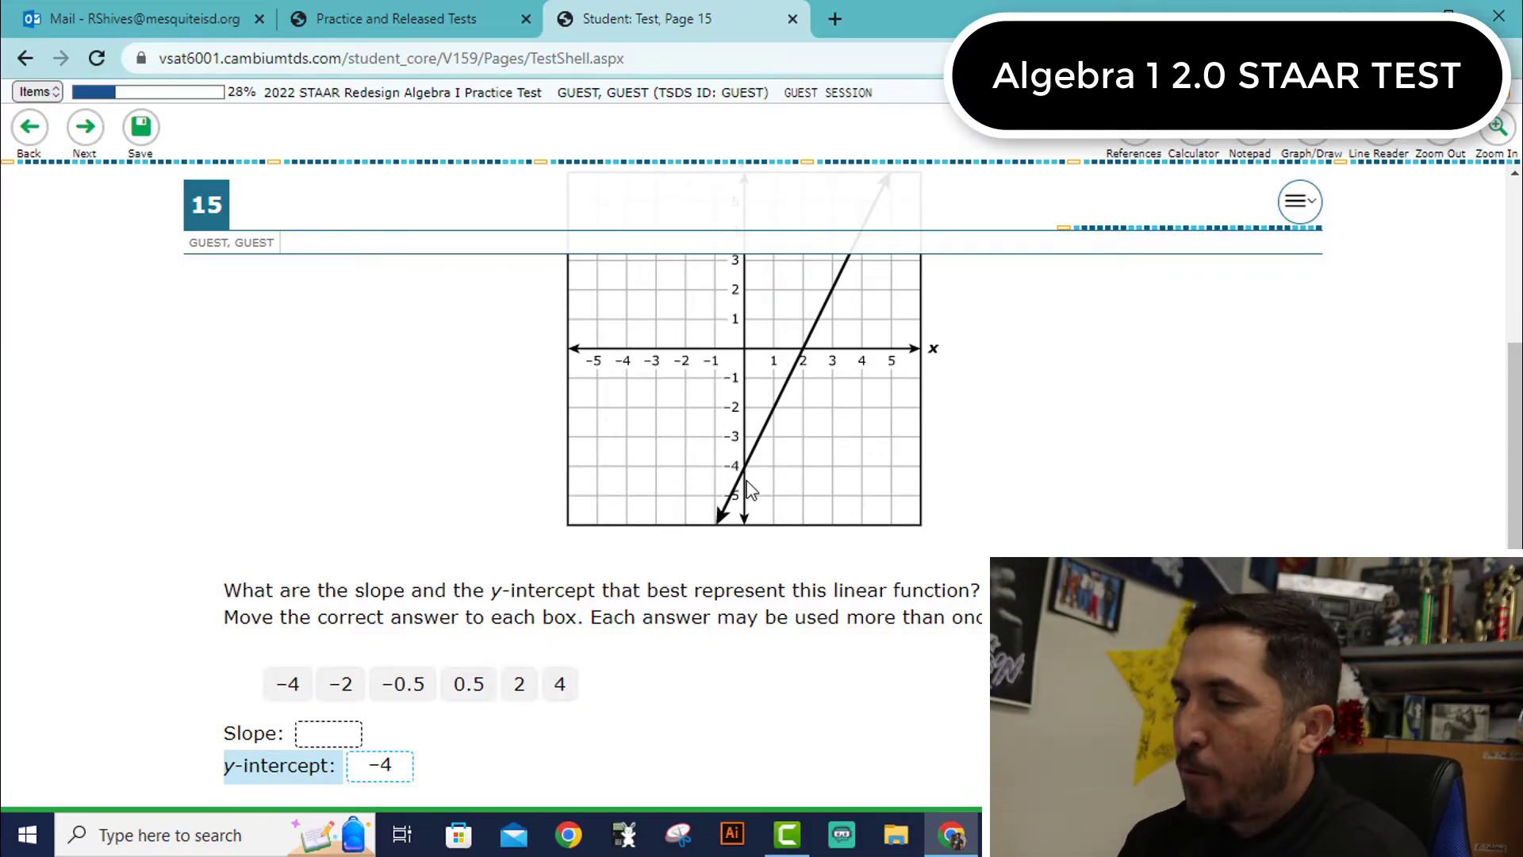
pyautogui.scroll(2, 835, 458)
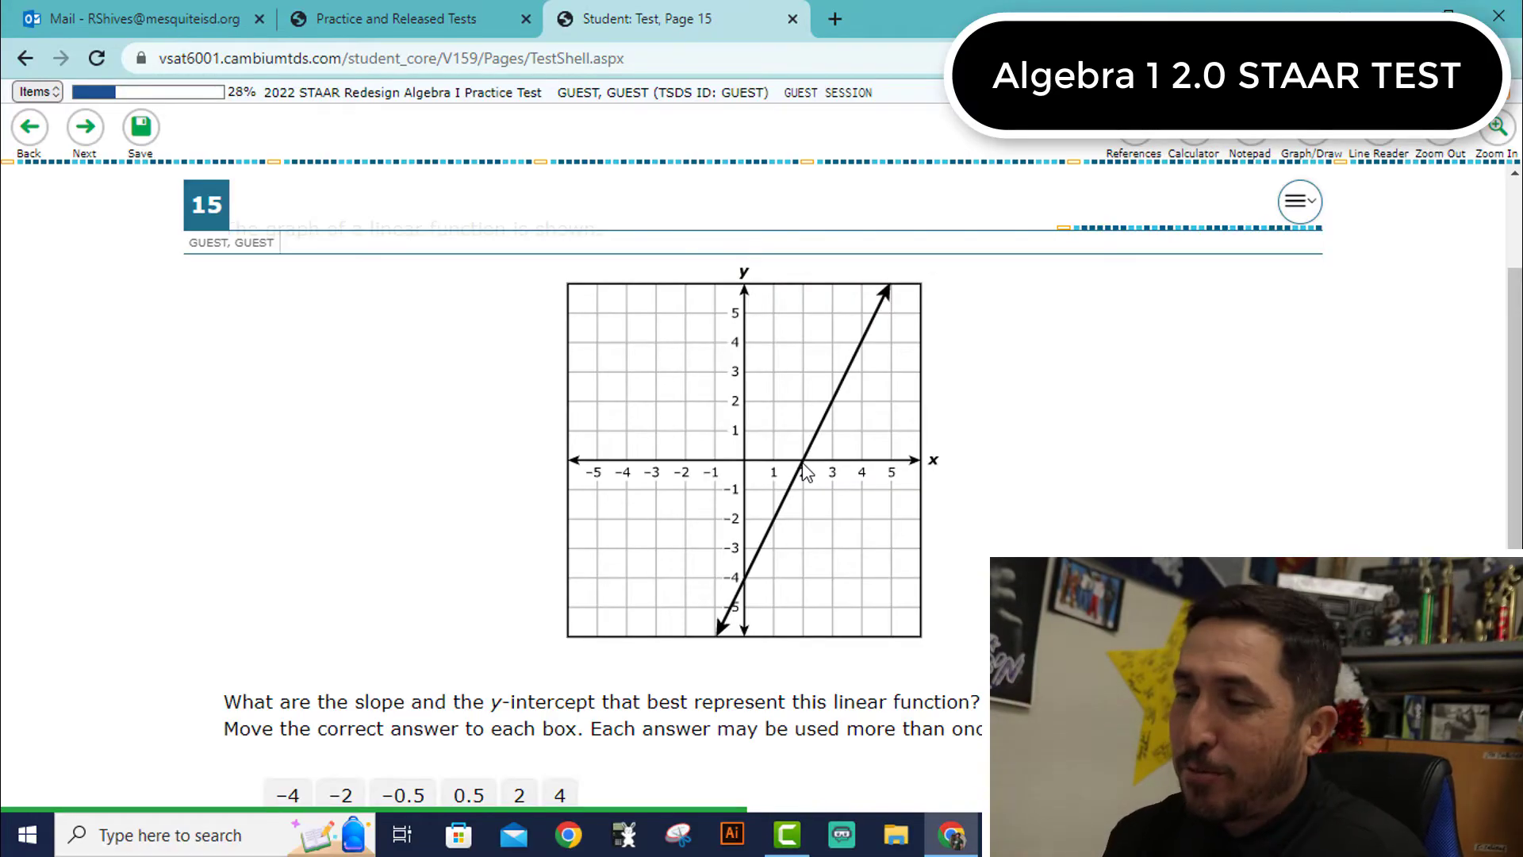
pyautogui.scroll(-2, 805, 472)
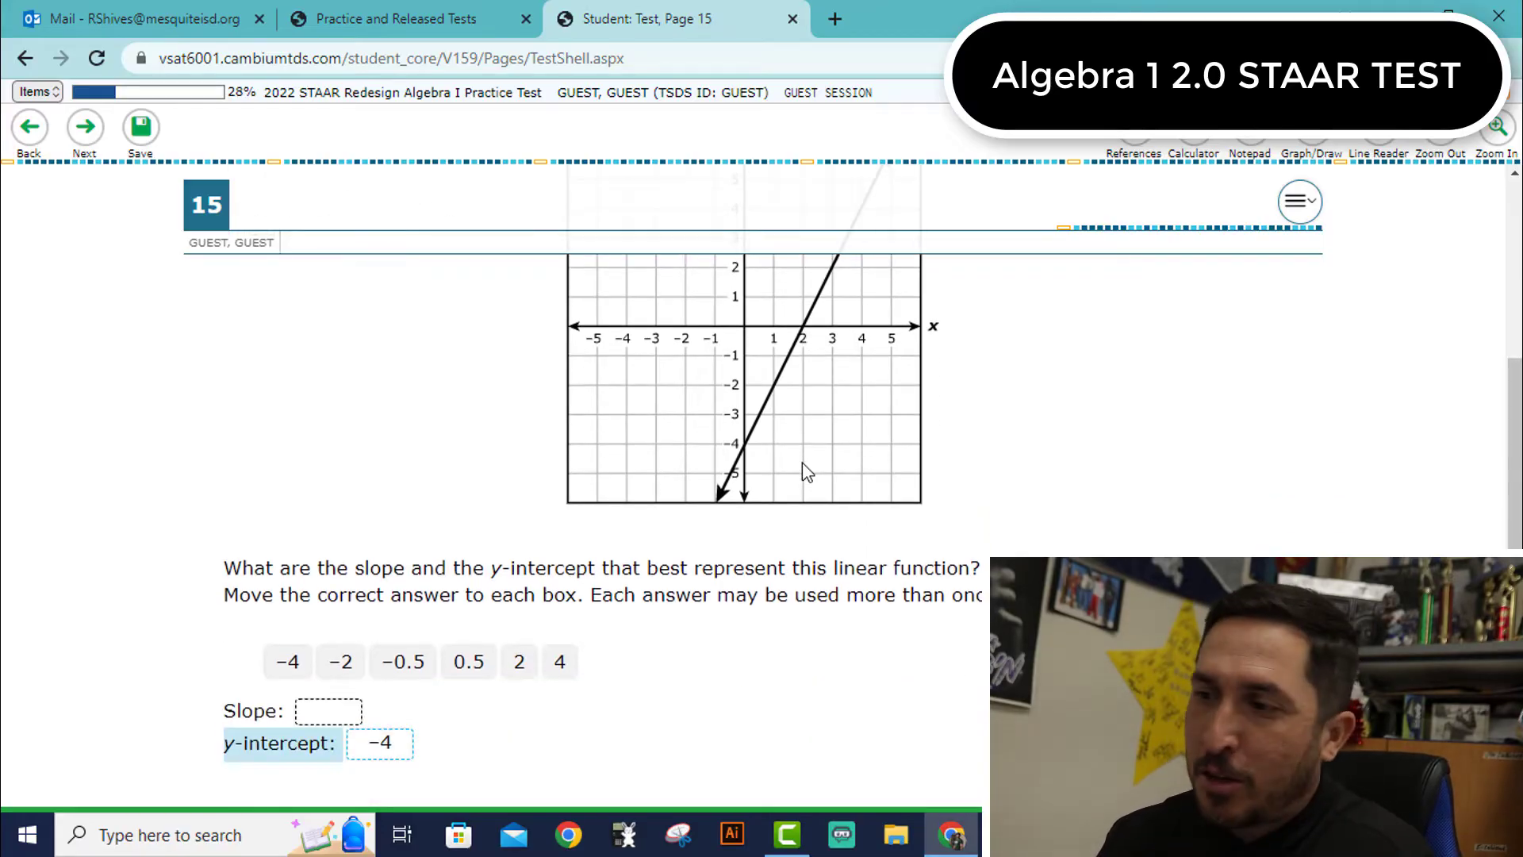
pyautogui.click(85, 129)
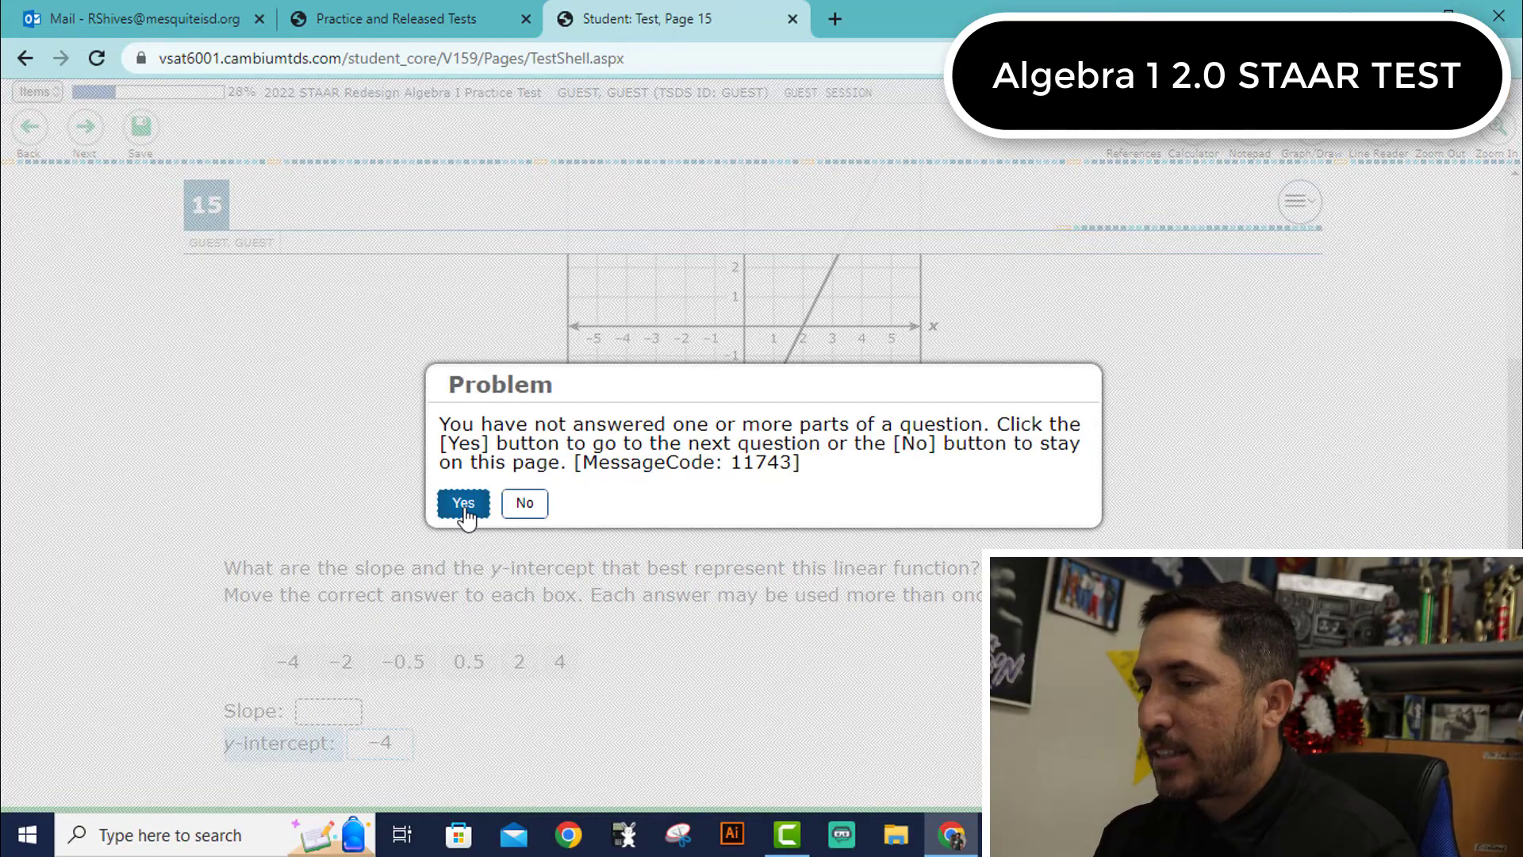
pyautogui.click(463, 505)
# Advance to question 19, looking over questions 16 to 18 and leaving them unanswered.
pyautogui.click(87, 130)
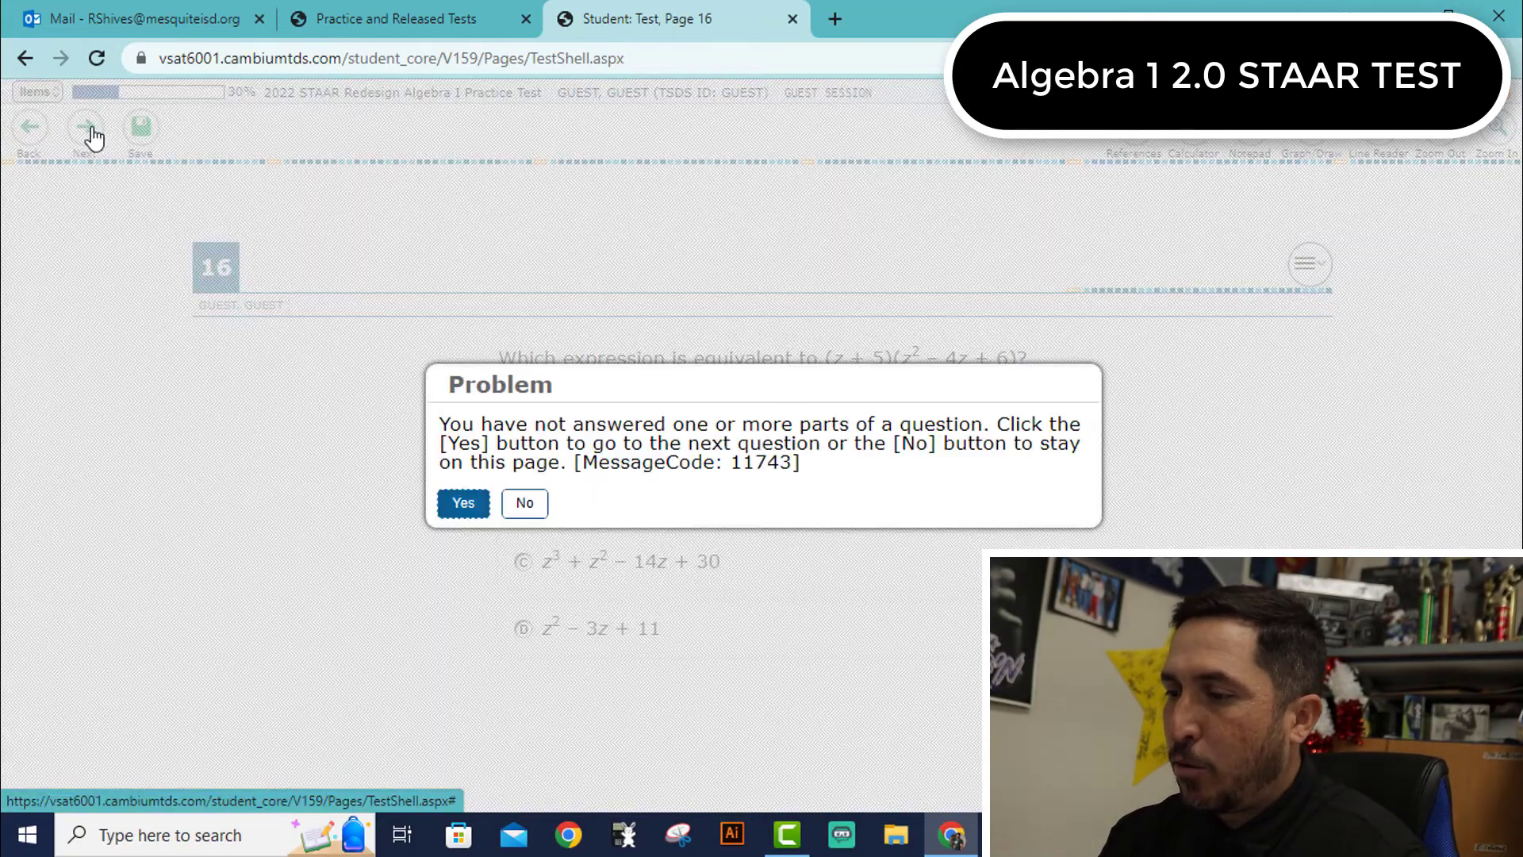
pyautogui.press('Return')
pyautogui.scroll(-5, 238, 357)
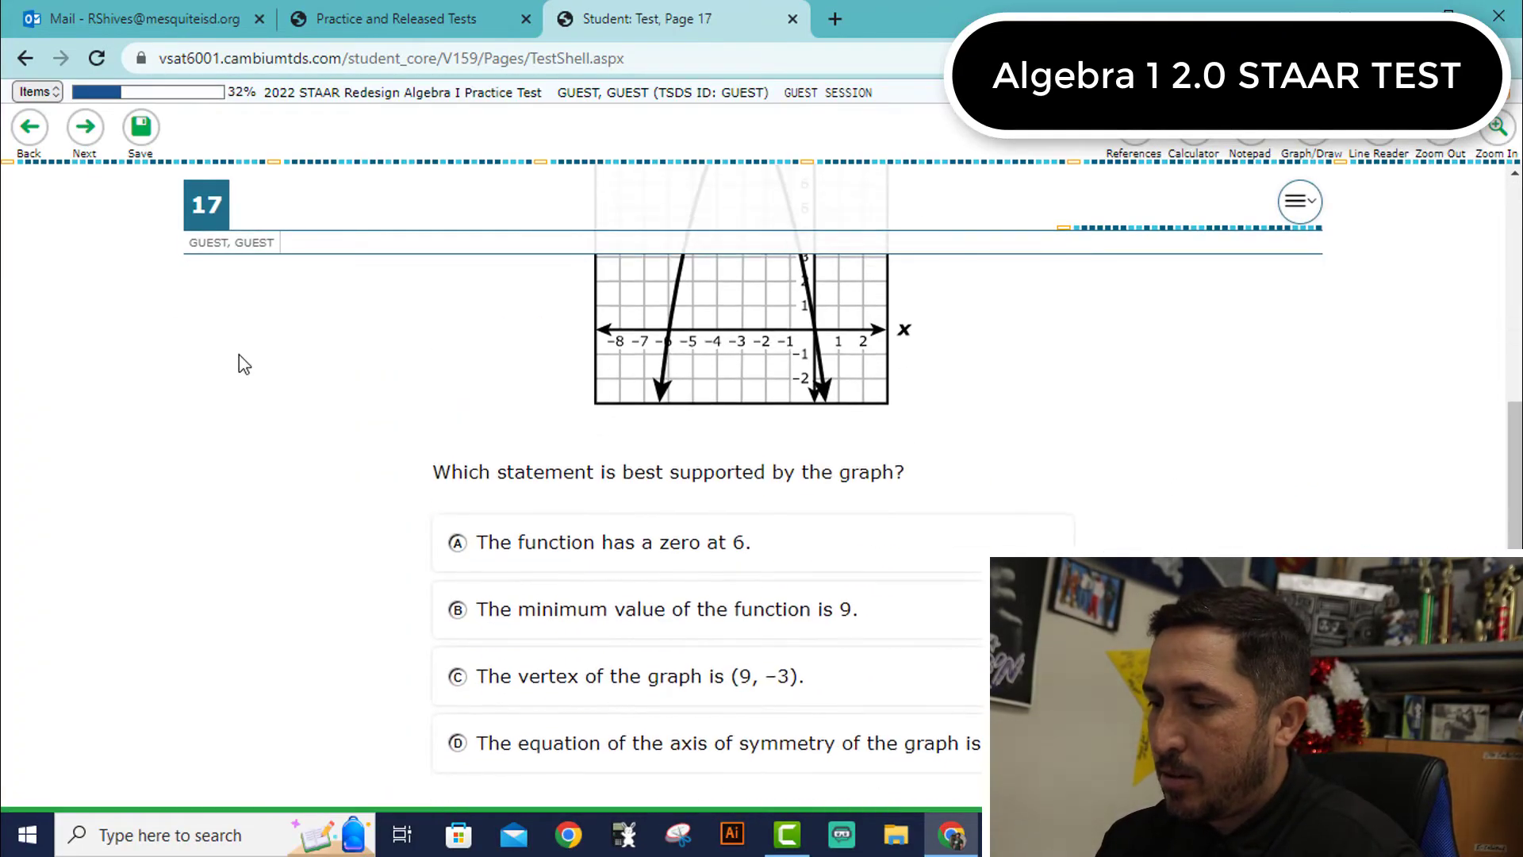
pyautogui.scroll(5, 238, 357)
pyautogui.click(86, 130)
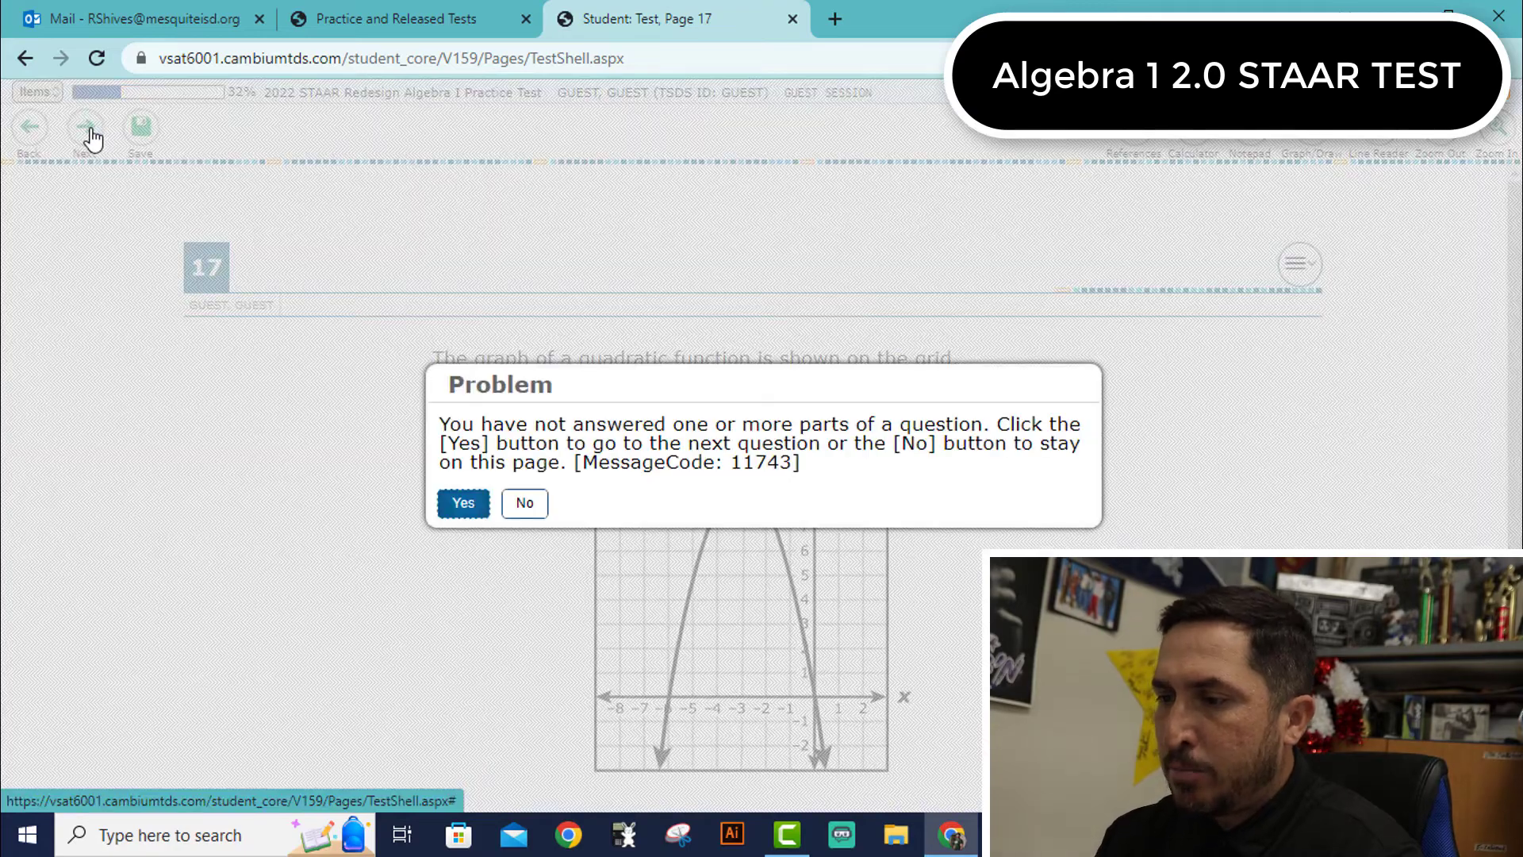
pyautogui.press('Return')
pyautogui.scroll(-3, 224, 442)
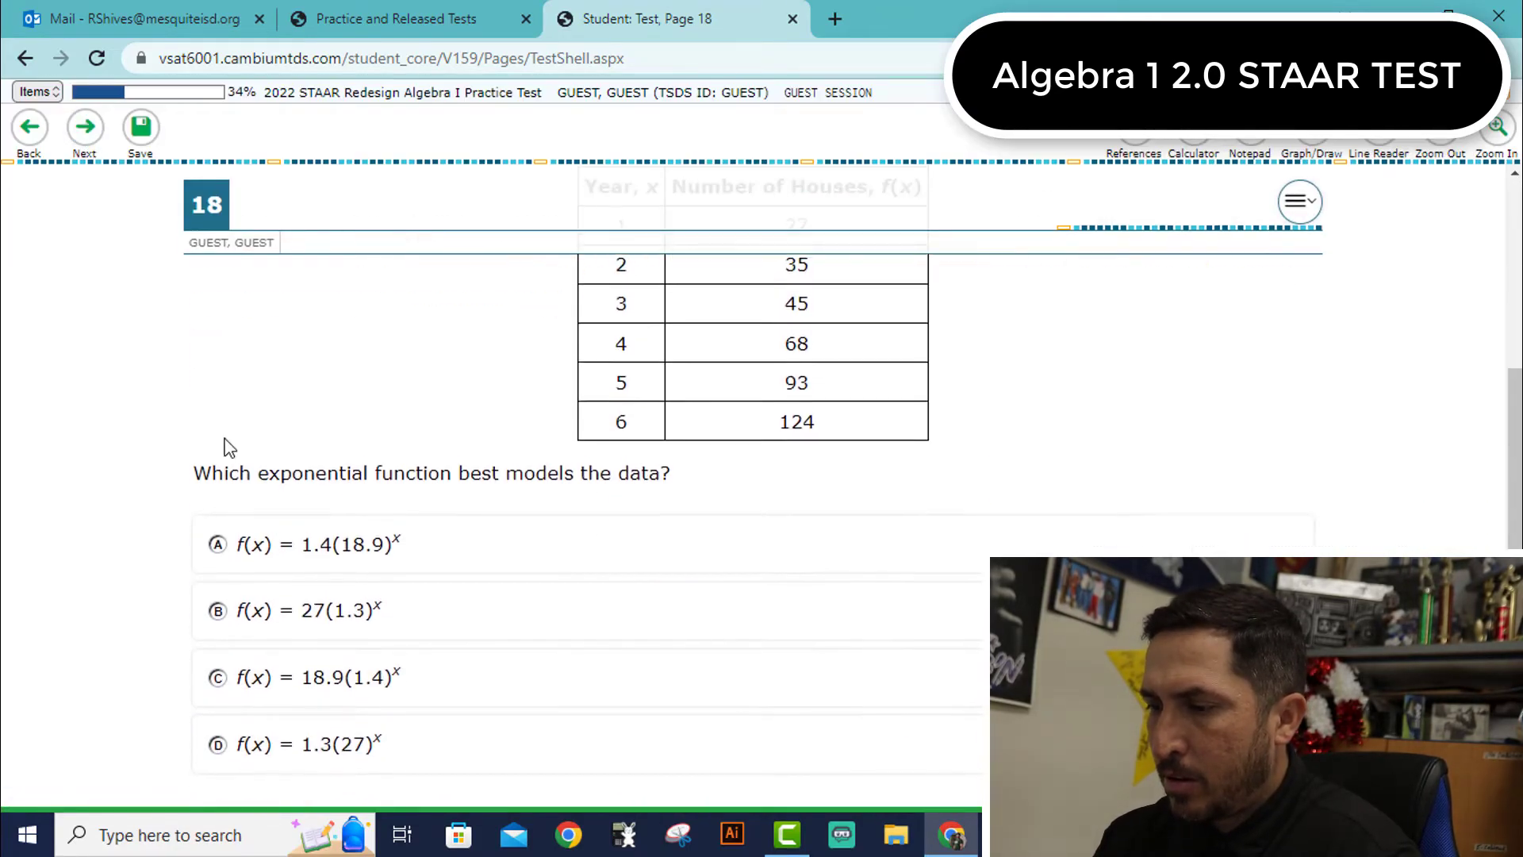
pyautogui.scroll(3, 225, 442)
pyautogui.click(93, 148)
pyautogui.press('Return')
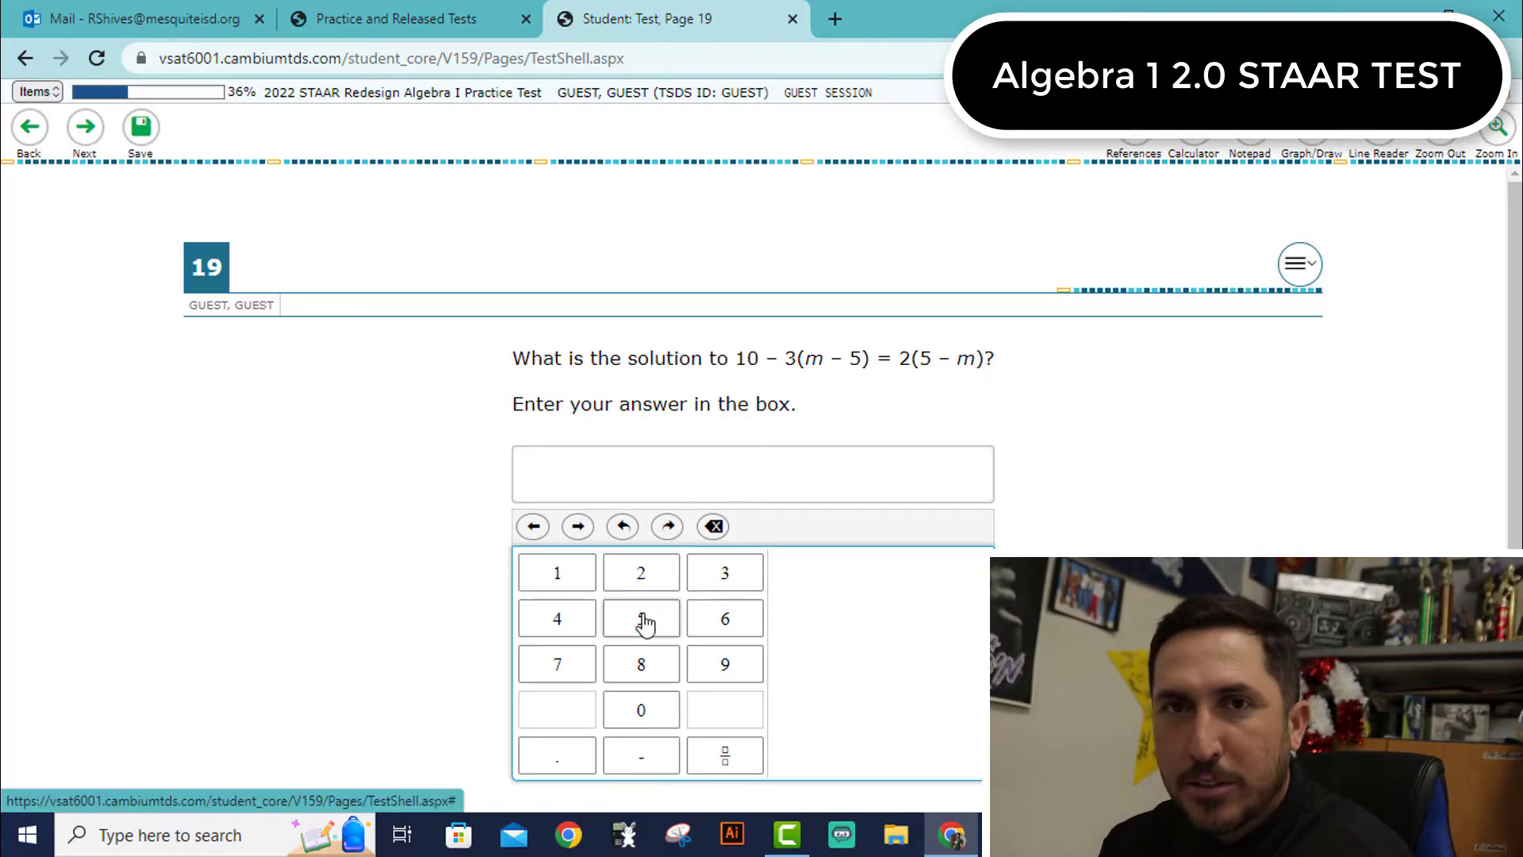
# Skip questions 19, 20 and 21 unanswered and go to question 22.
pyautogui.click(84, 135)
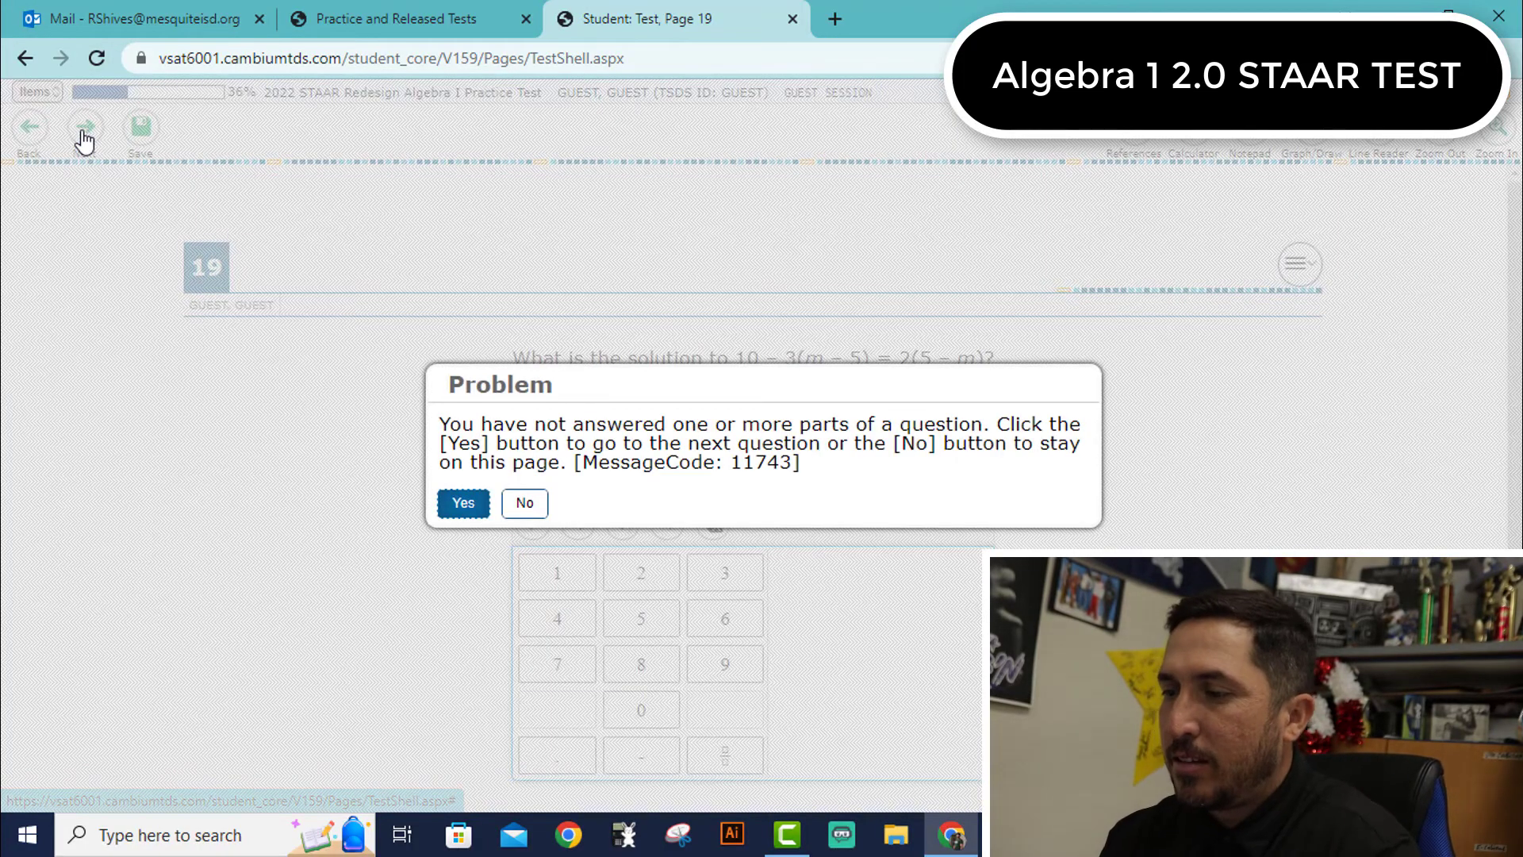
pyautogui.press('Return')
pyautogui.click(85, 131)
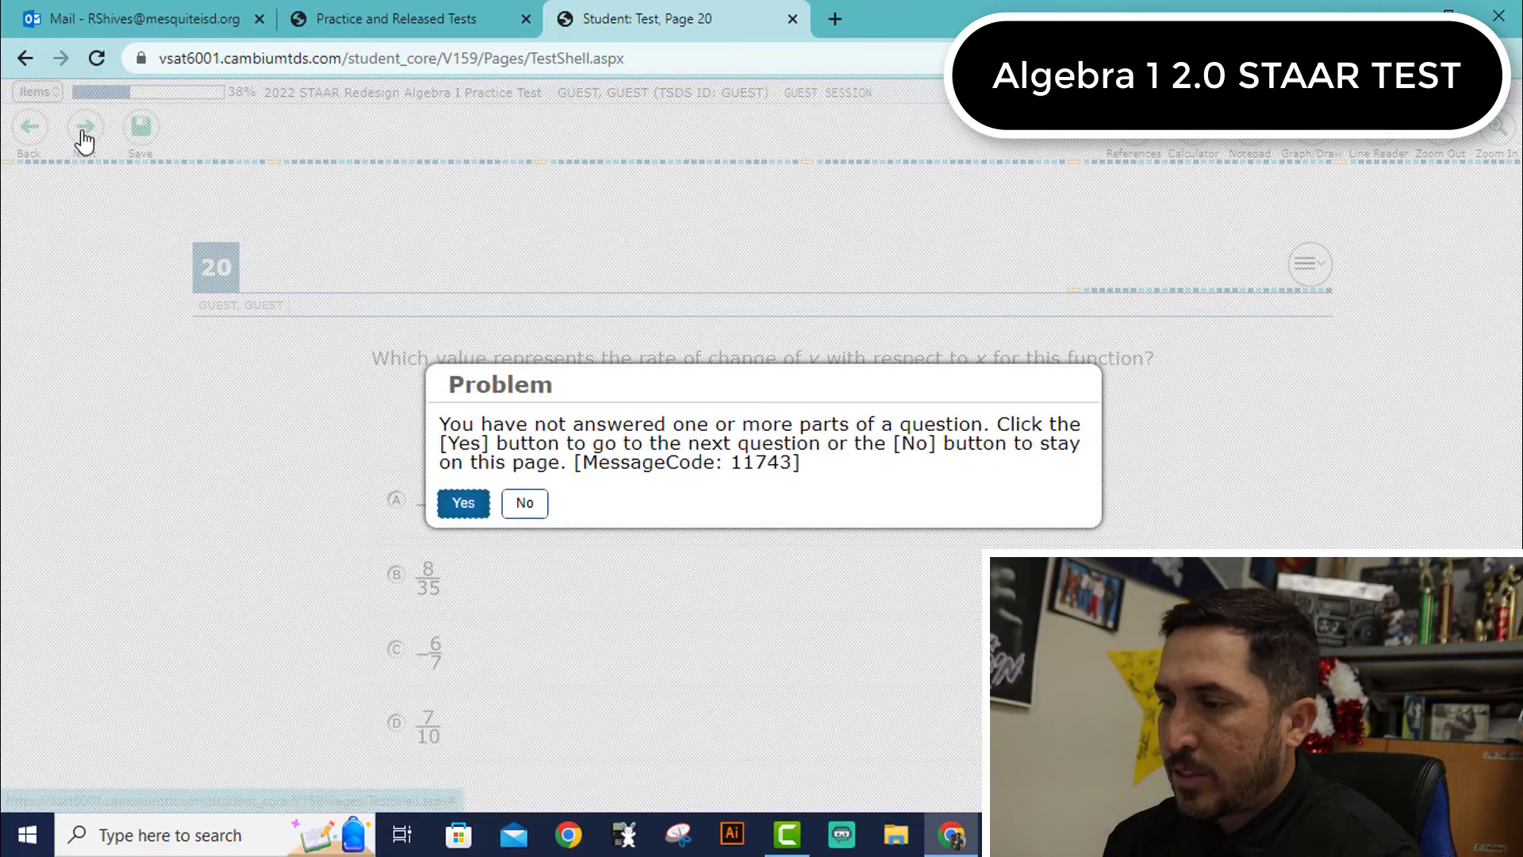
pyautogui.press('Return')
pyautogui.click(85, 135)
pyautogui.press('Return')
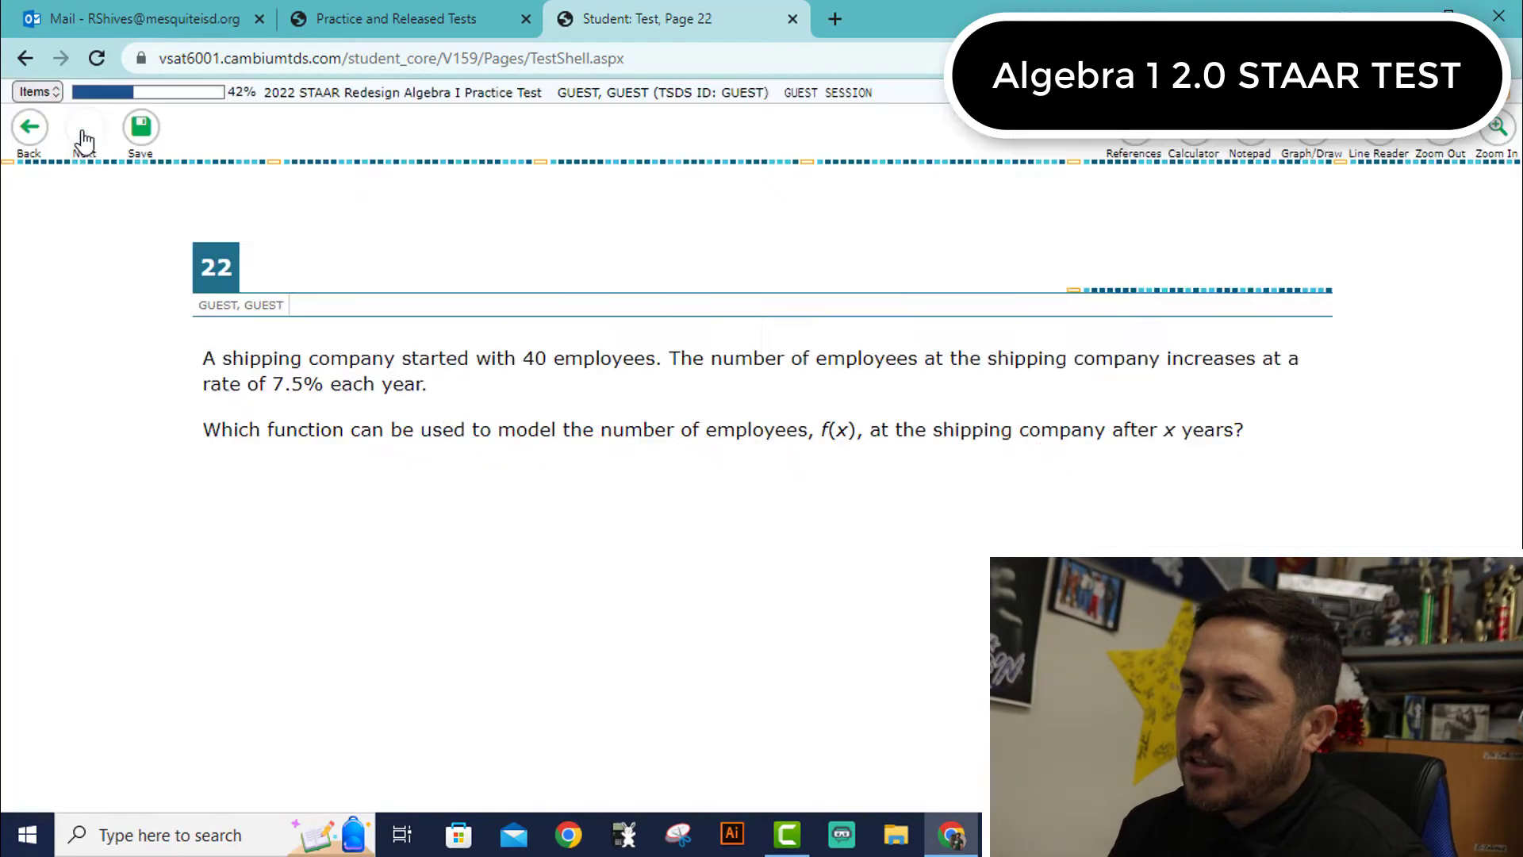
# Skip question 22 unanswered and go to the graph in question 23 on the solution set of 3x − y ≥ 1.
pyautogui.click(85, 135)
pyautogui.press('Return')
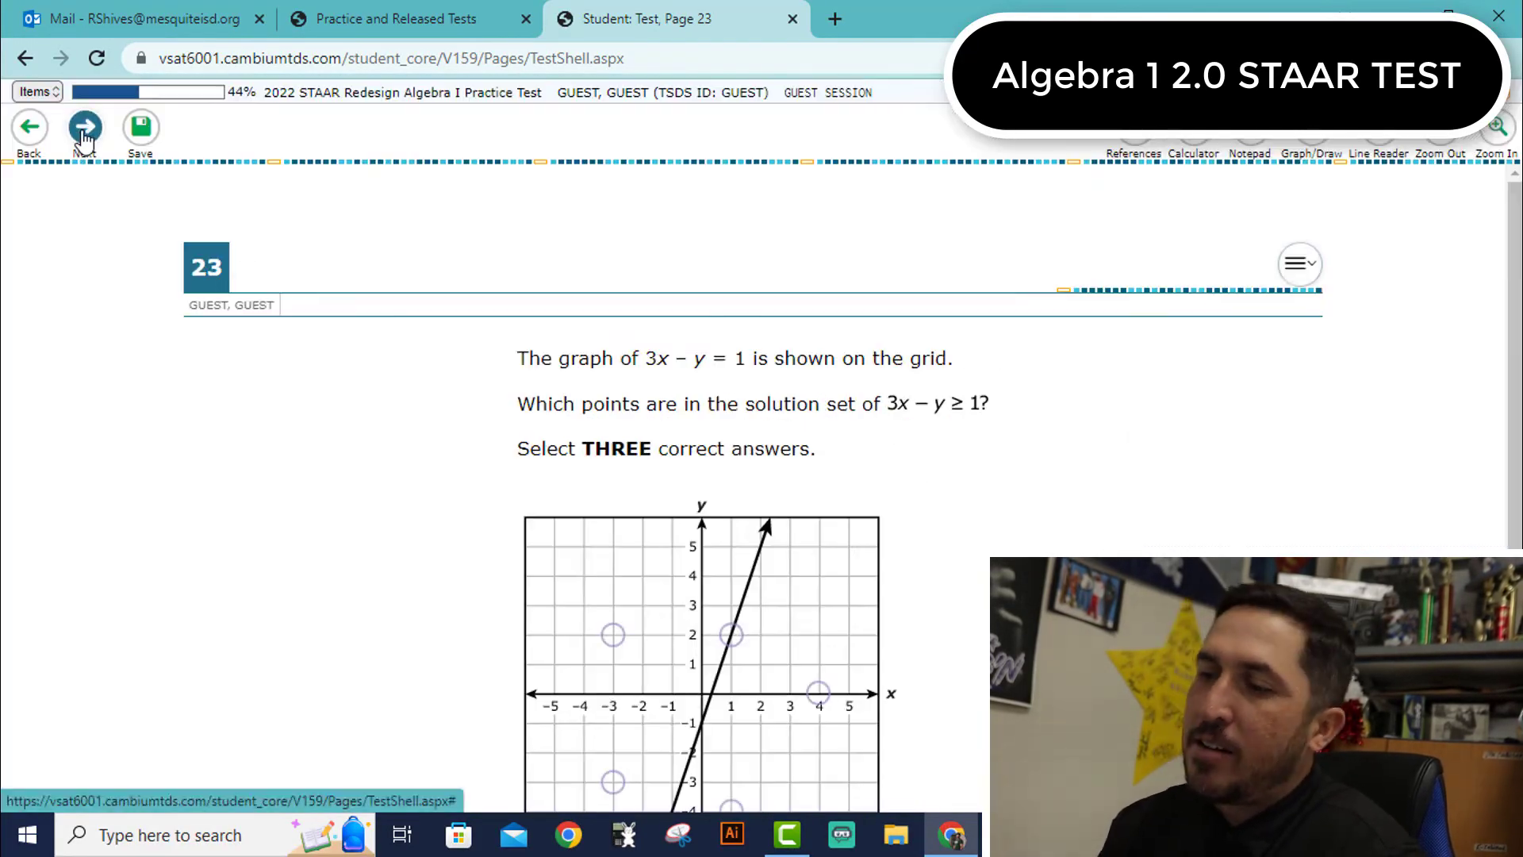
pyautogui.scroll(-1, 316, 440)
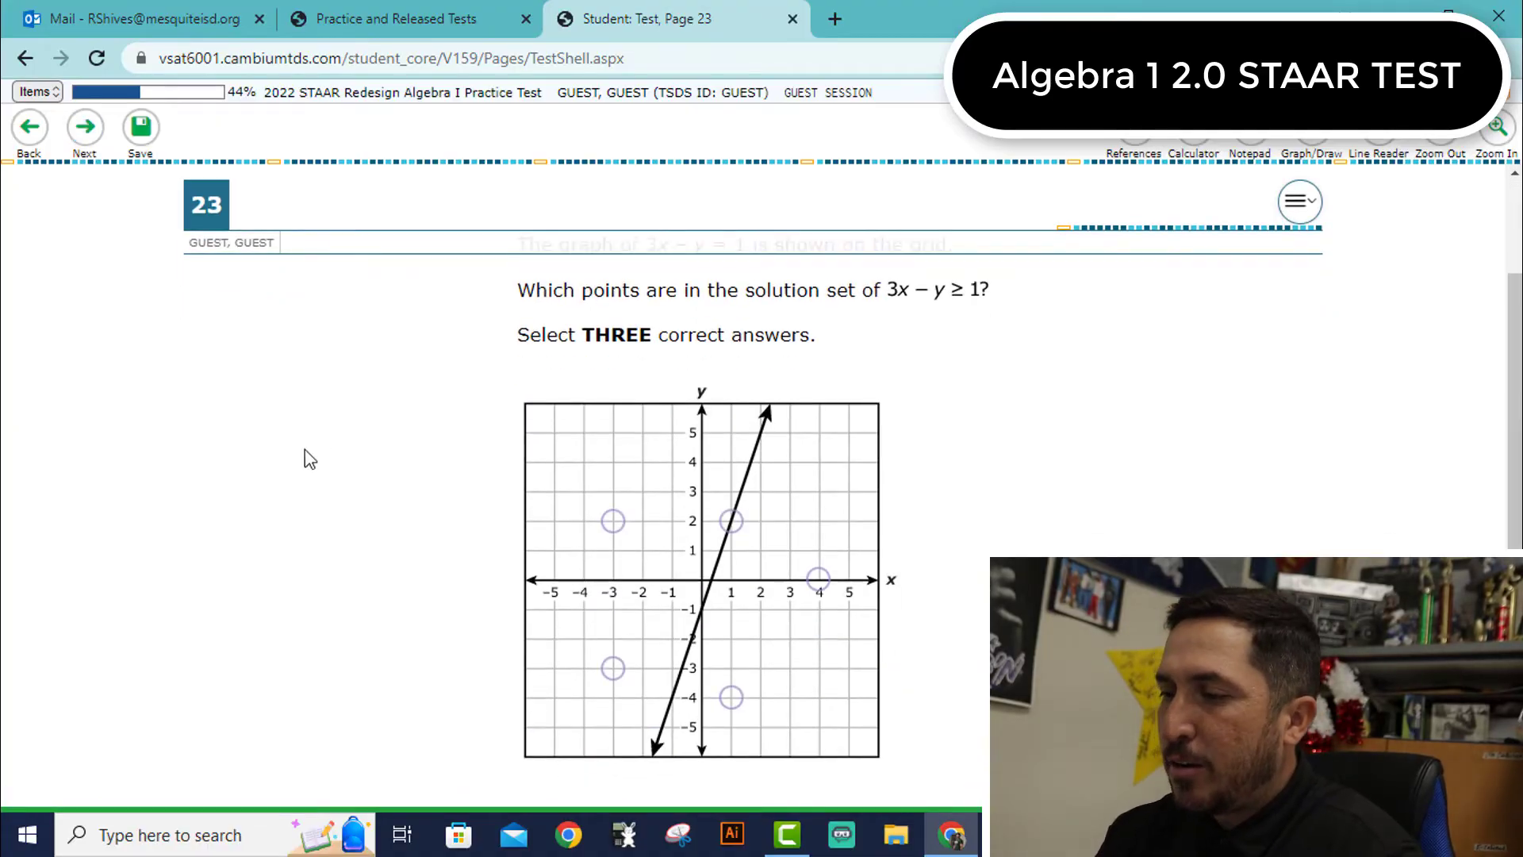
pyautogui.scroll(1, 292, 484)
pyautogui.scroll(-1, 292, 484)
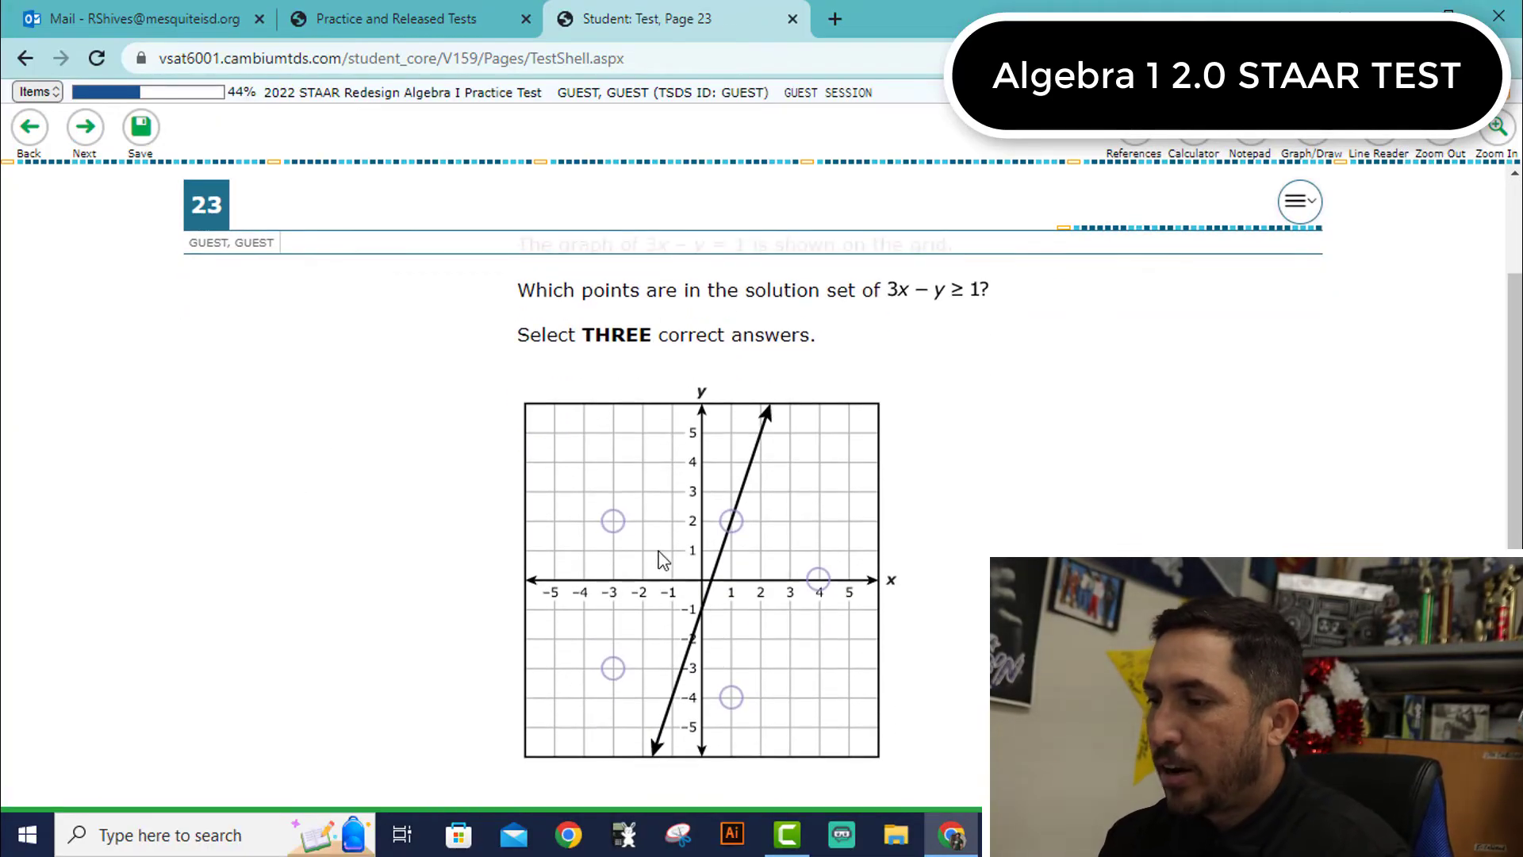
pyautogui.click(614, 524)
pyautogui.click(731, 521)
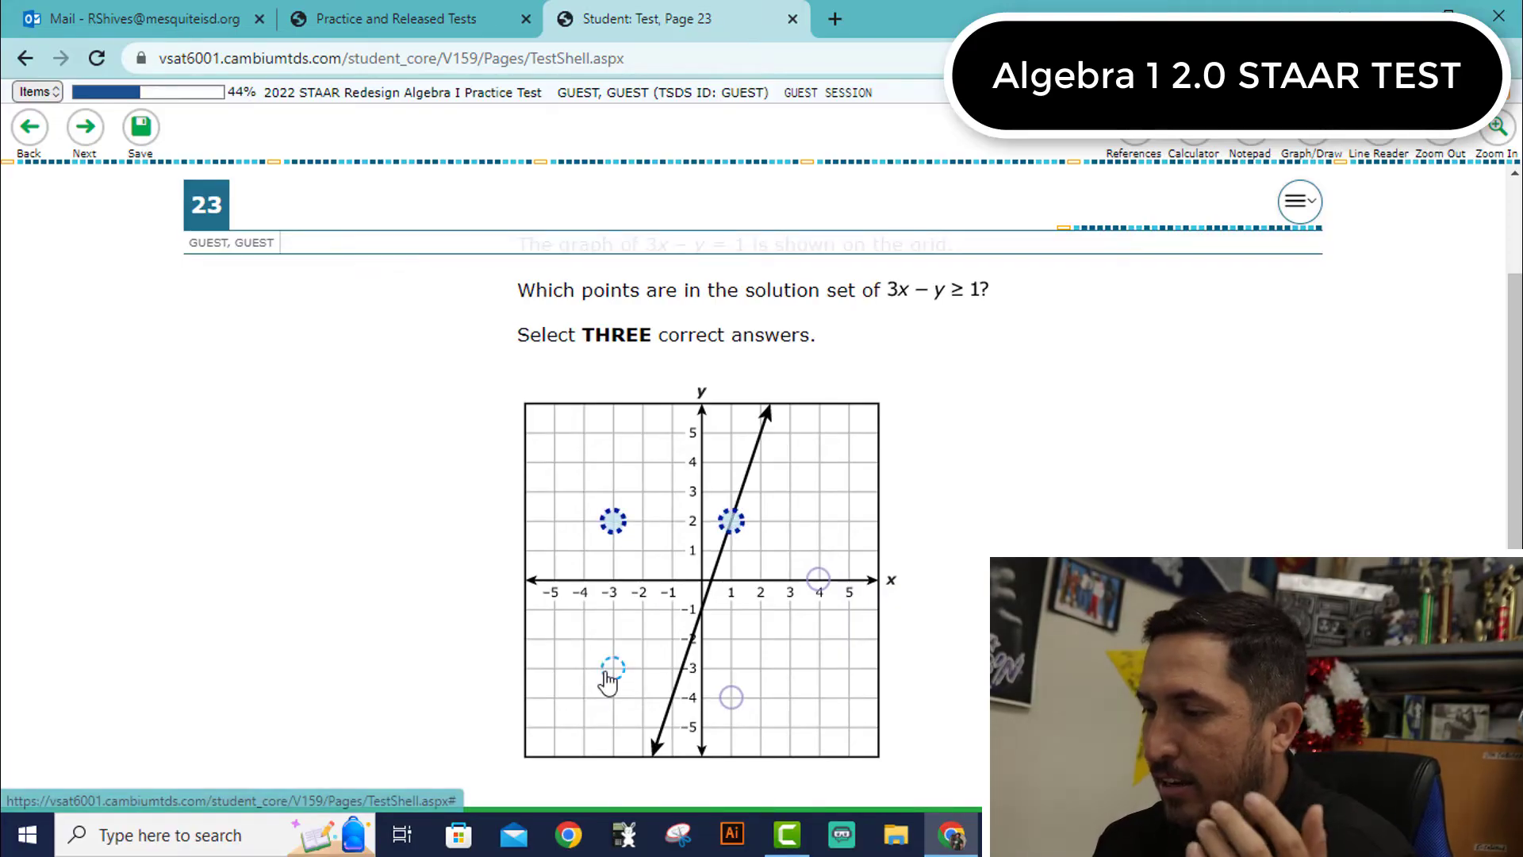
pyautogui.click(613, 667)
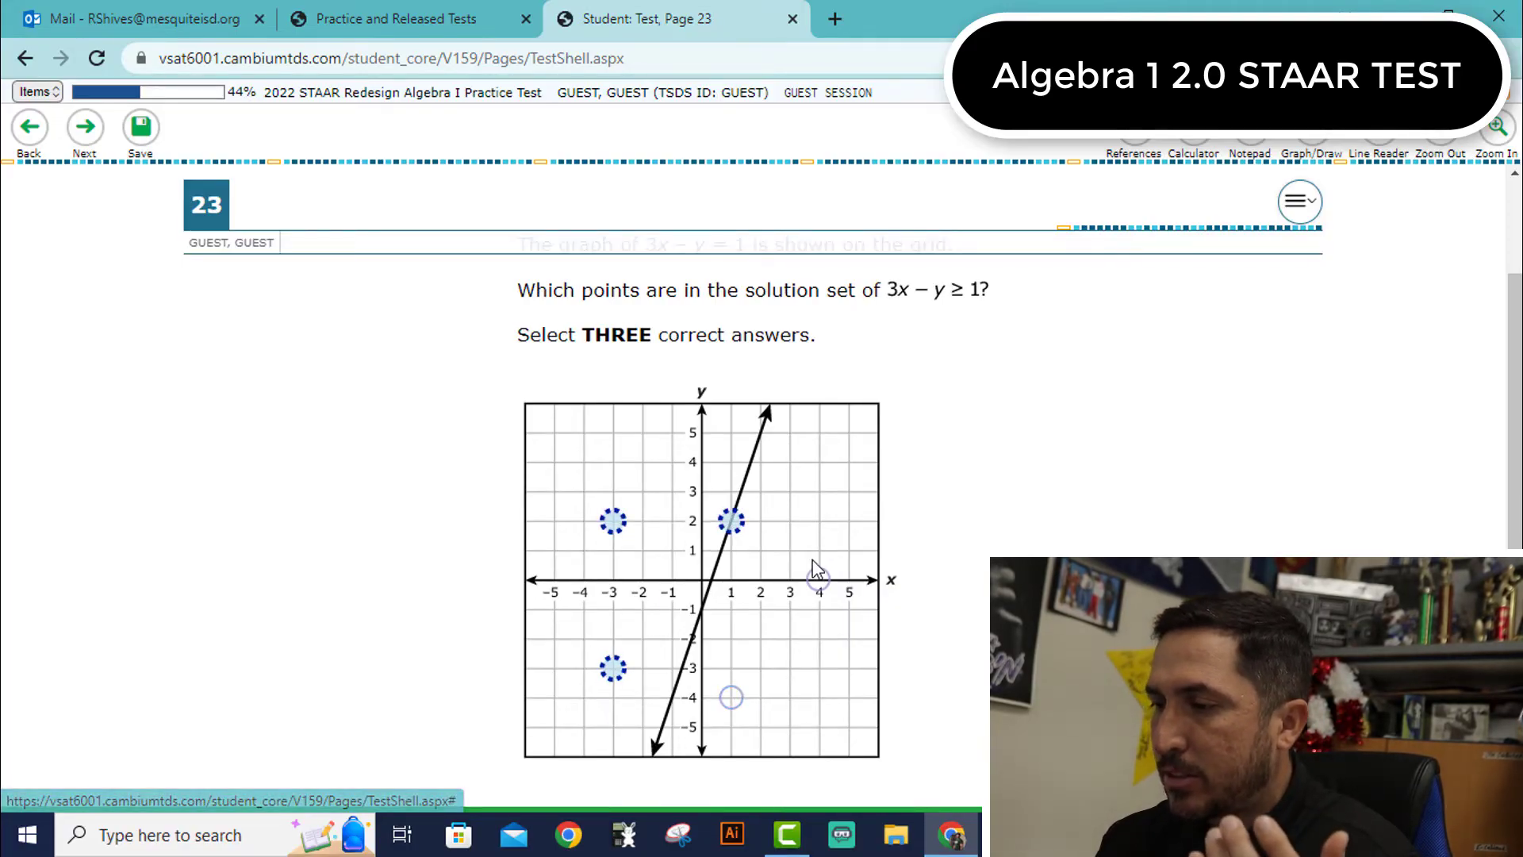
pyautogui.click(731, 521)
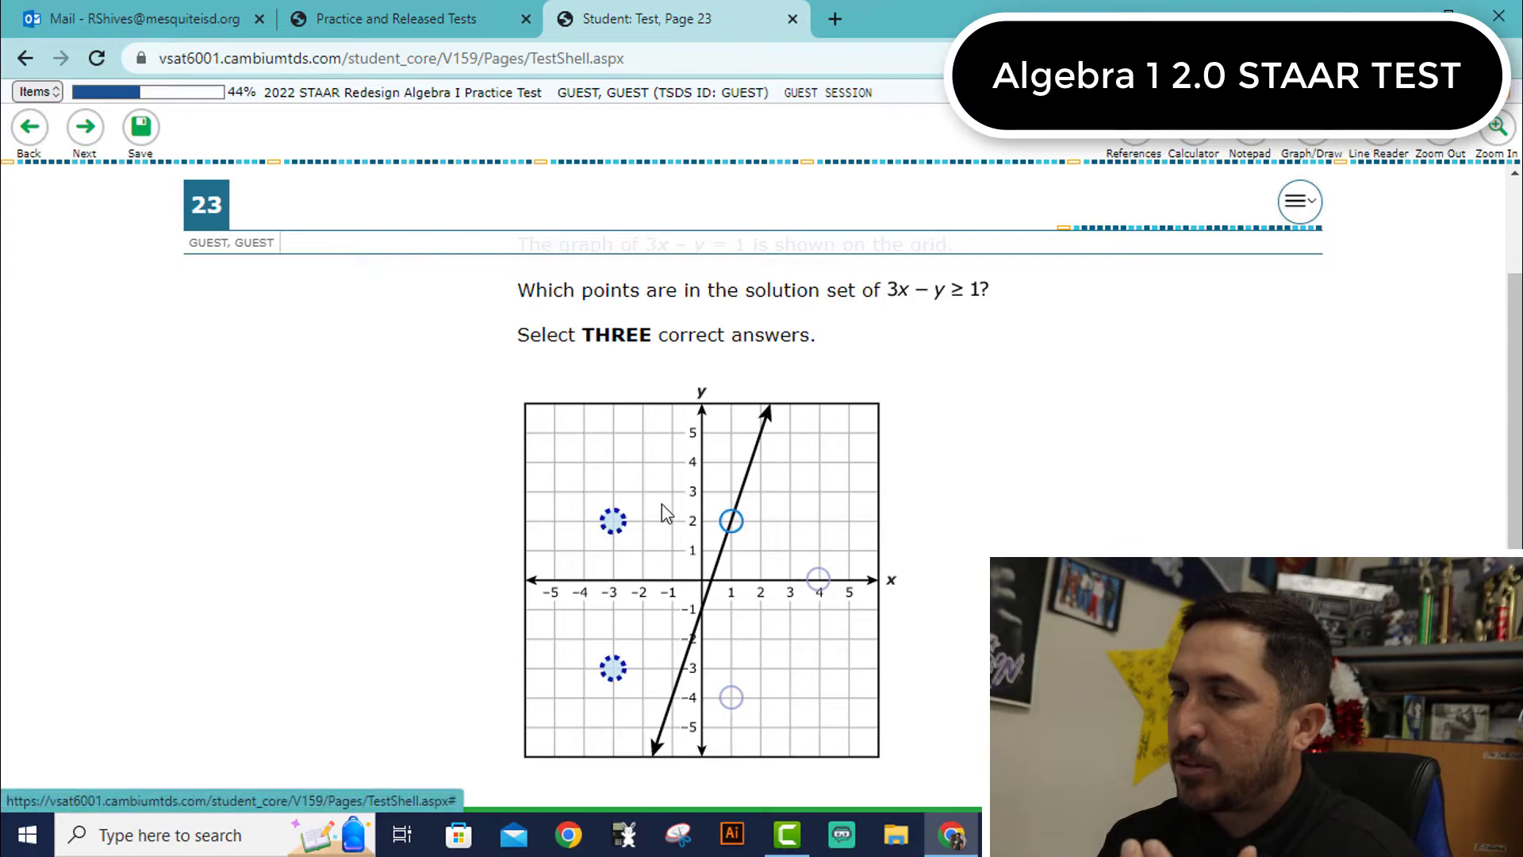
pyautogui.click(612, 522)
pyautogui.click(612, 668)
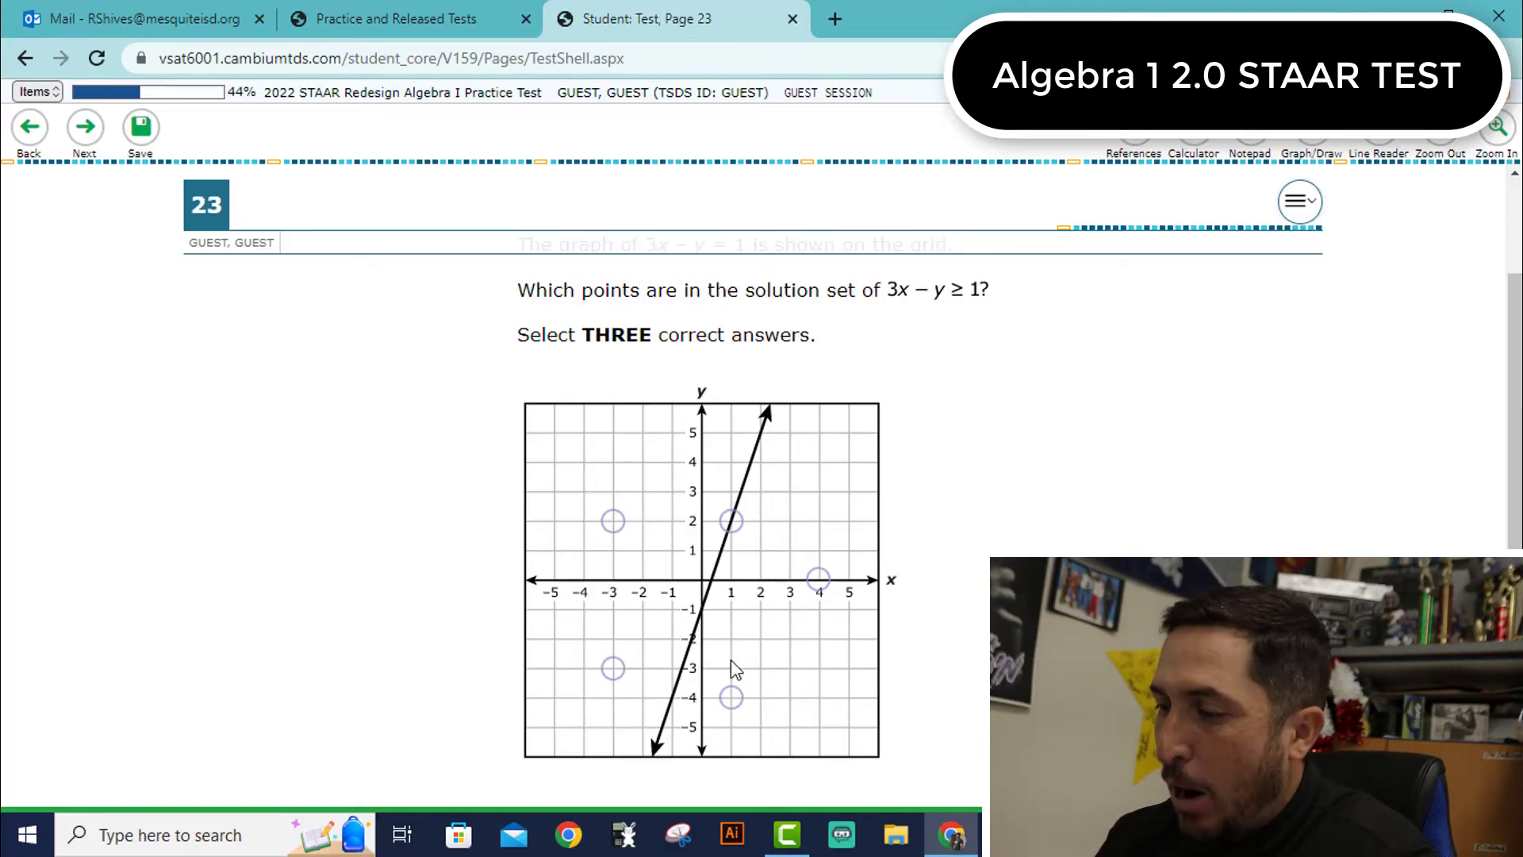
# Answer question 23 with the points (1, −4), (4, 0) and (1, 2), and continue to question 24.
pyautogui.click(732, 697)
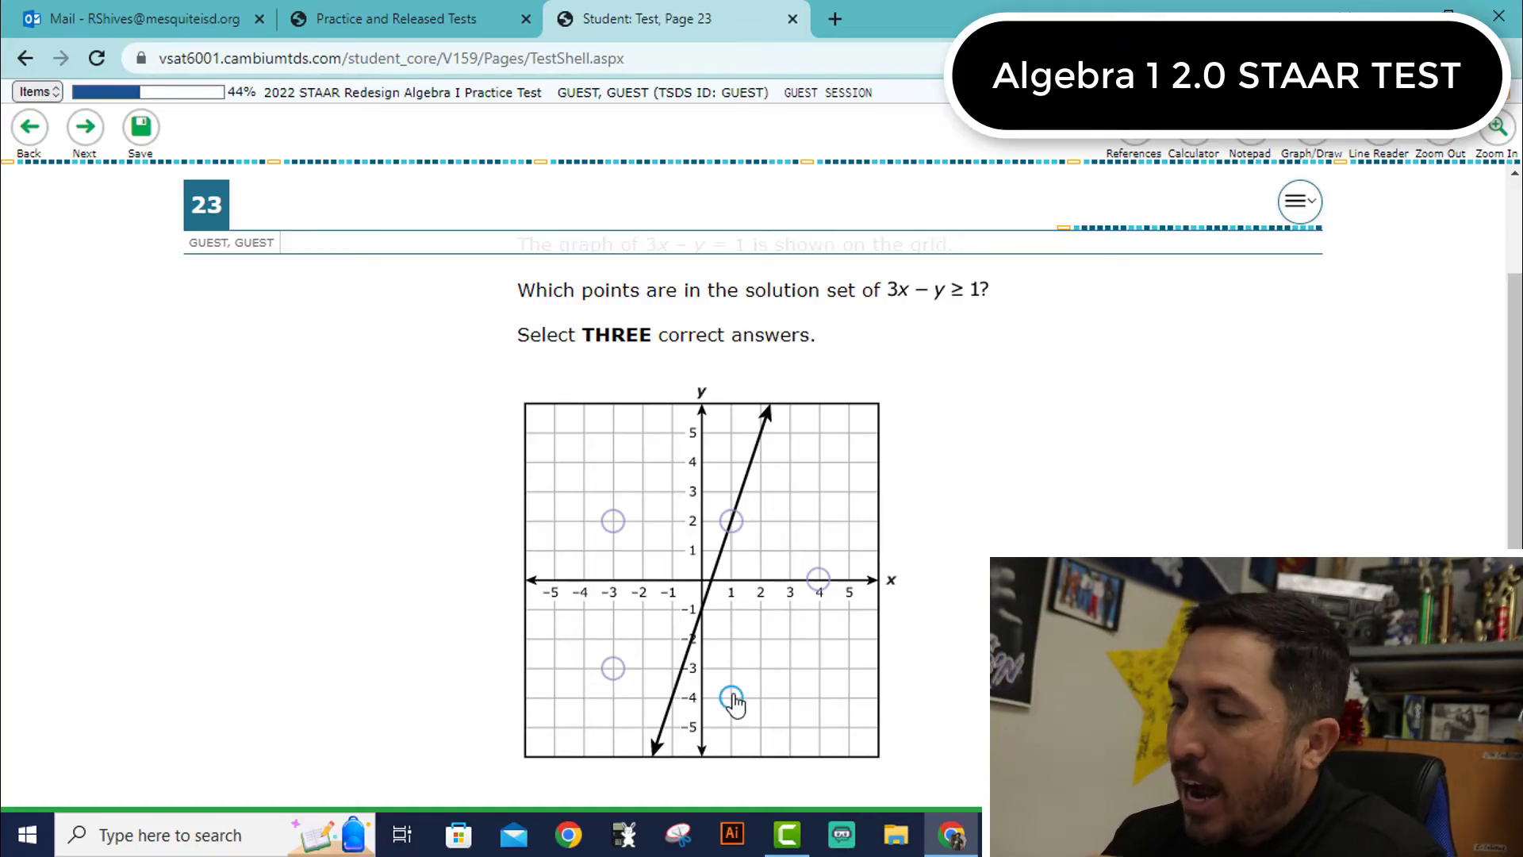
pyautogui.click(818, 591)
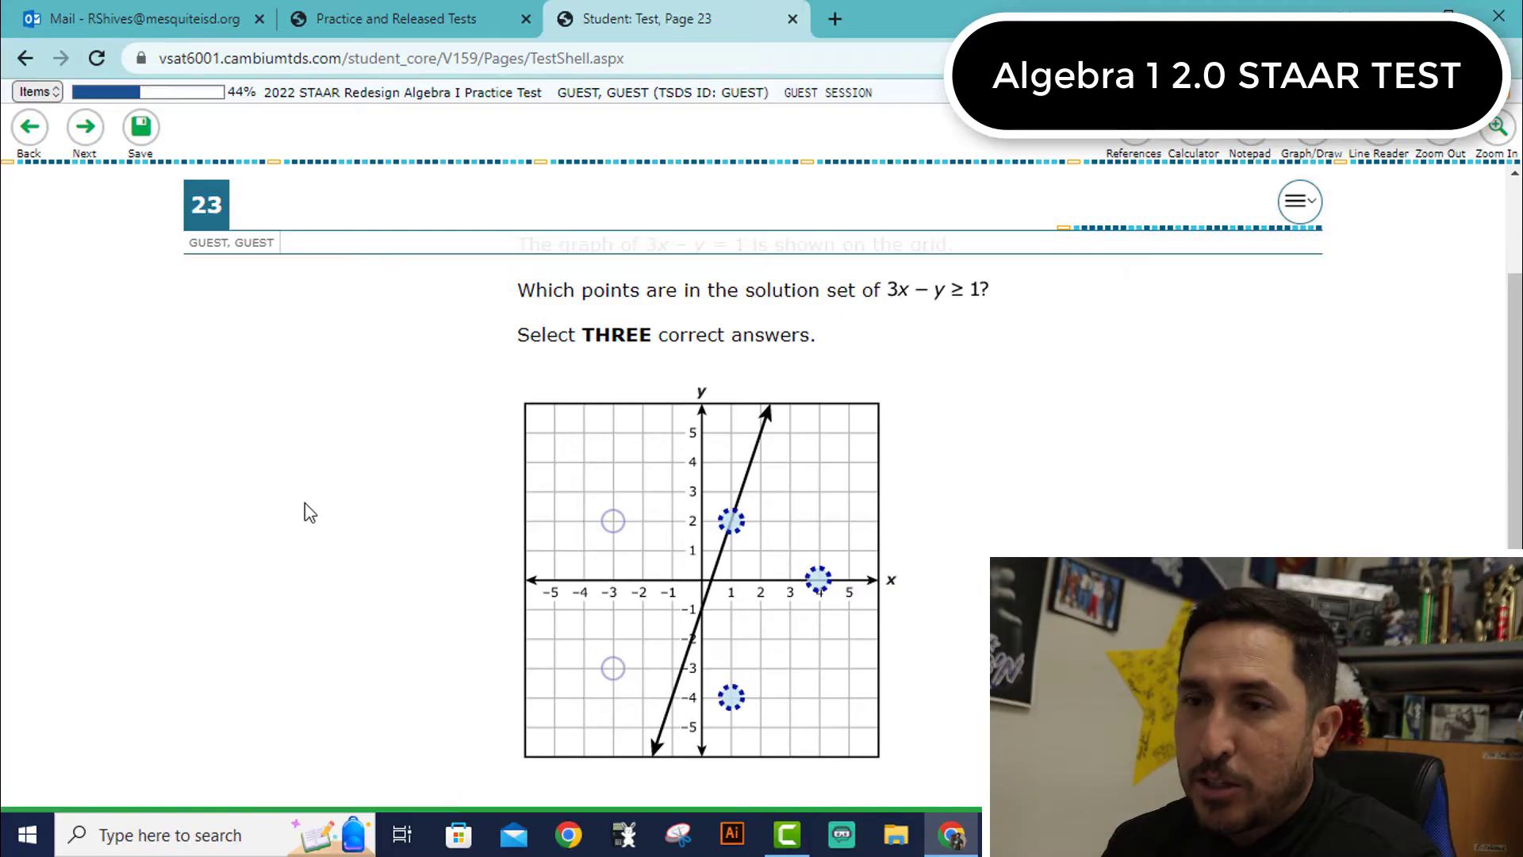
pyautogui.click(89, 140)
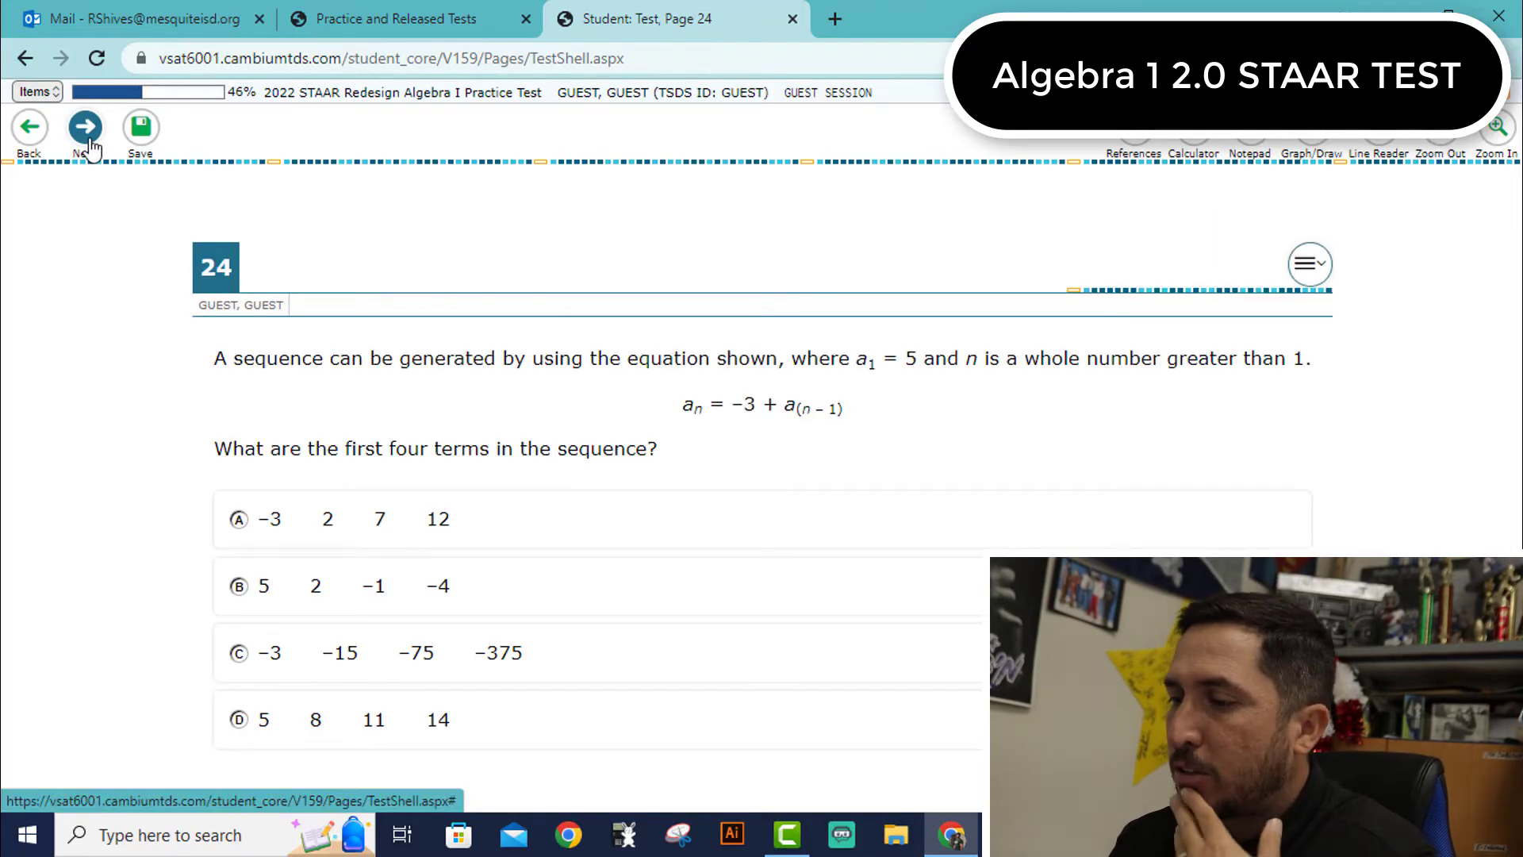
# Skip questions 24, 25 and 26 unanswered and go to question 27.
pyautogui.click(89, 140)
pyautogui.press('Return')
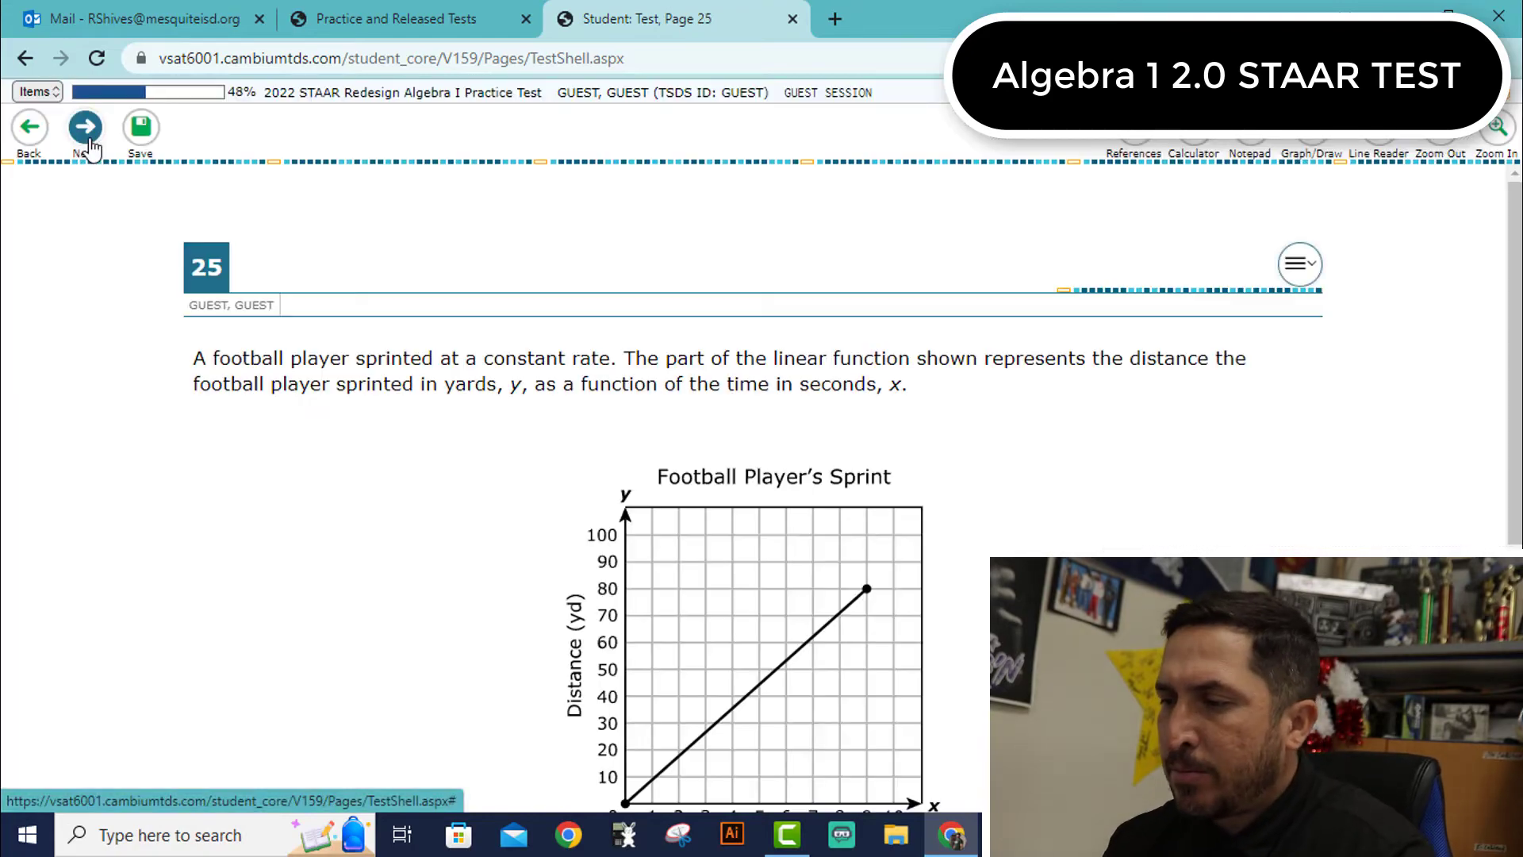
pyautogui.click(87, 142)
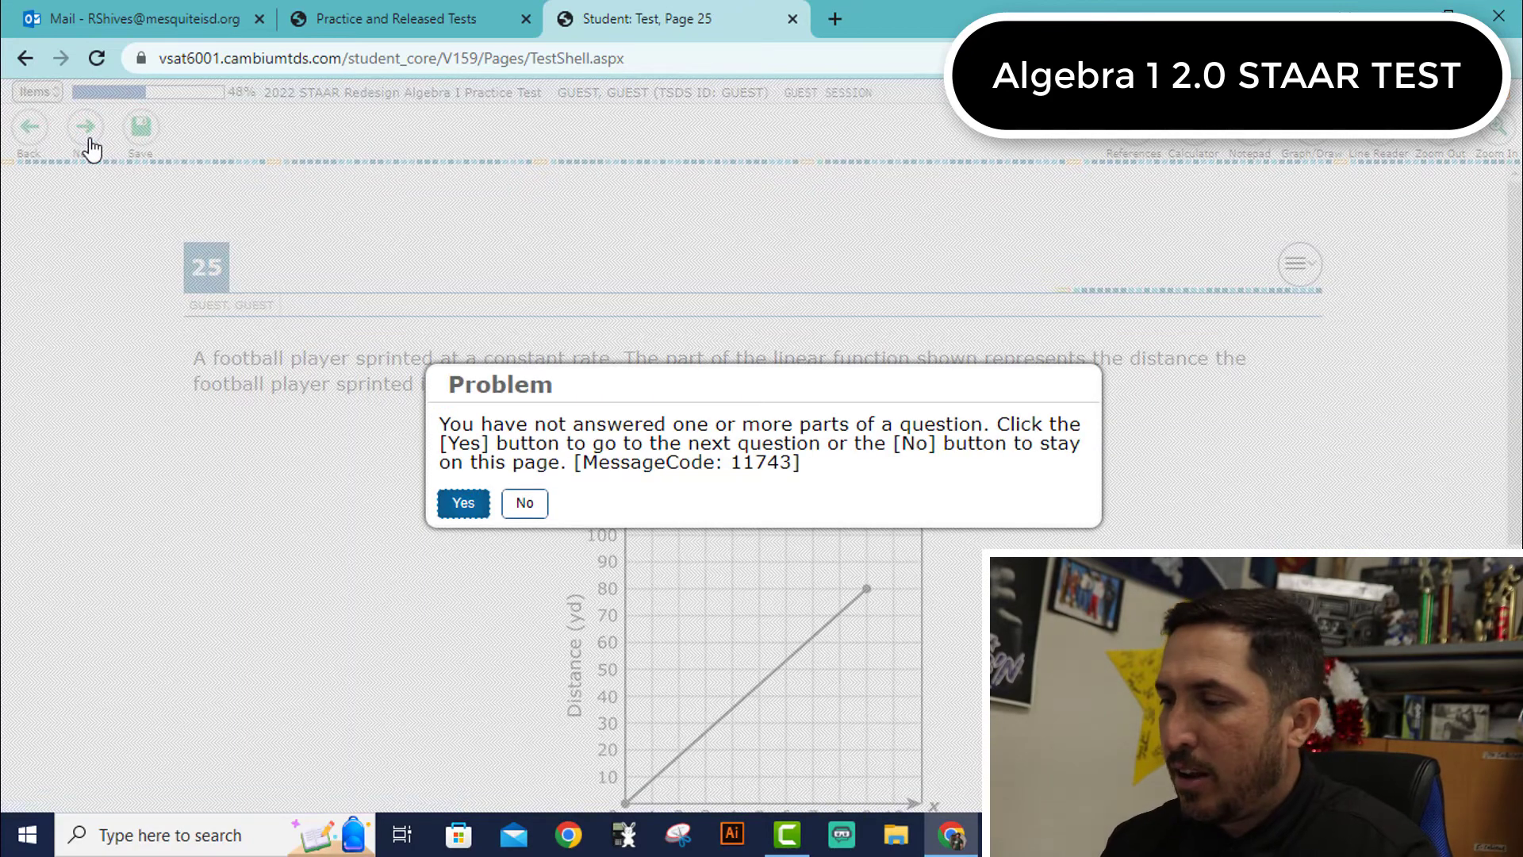
pyautogui.press('Return')
pyautogui.click(84, 142)
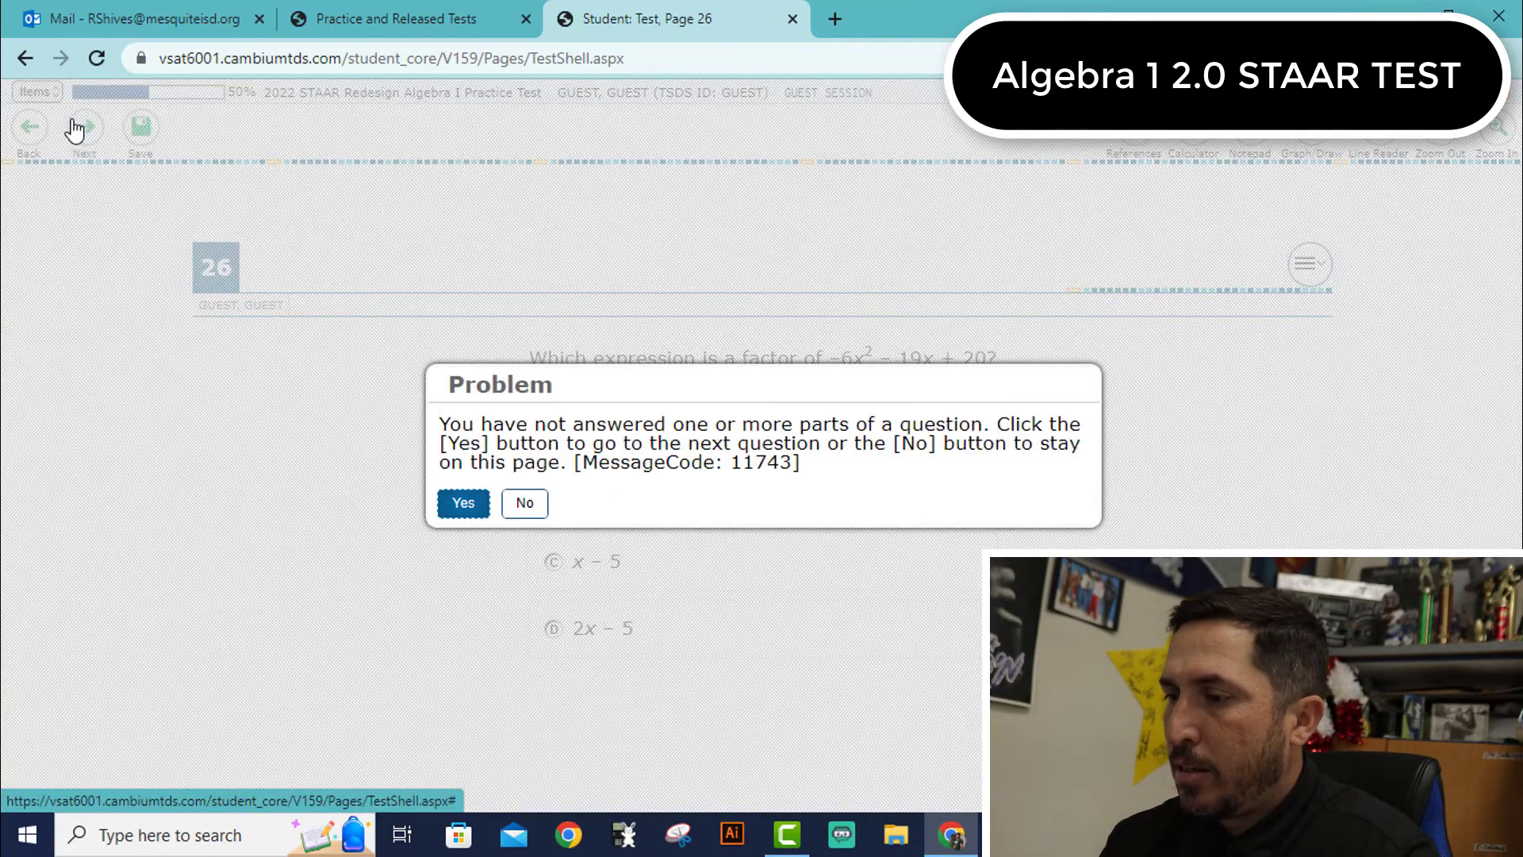
pyautogui.press('Return')
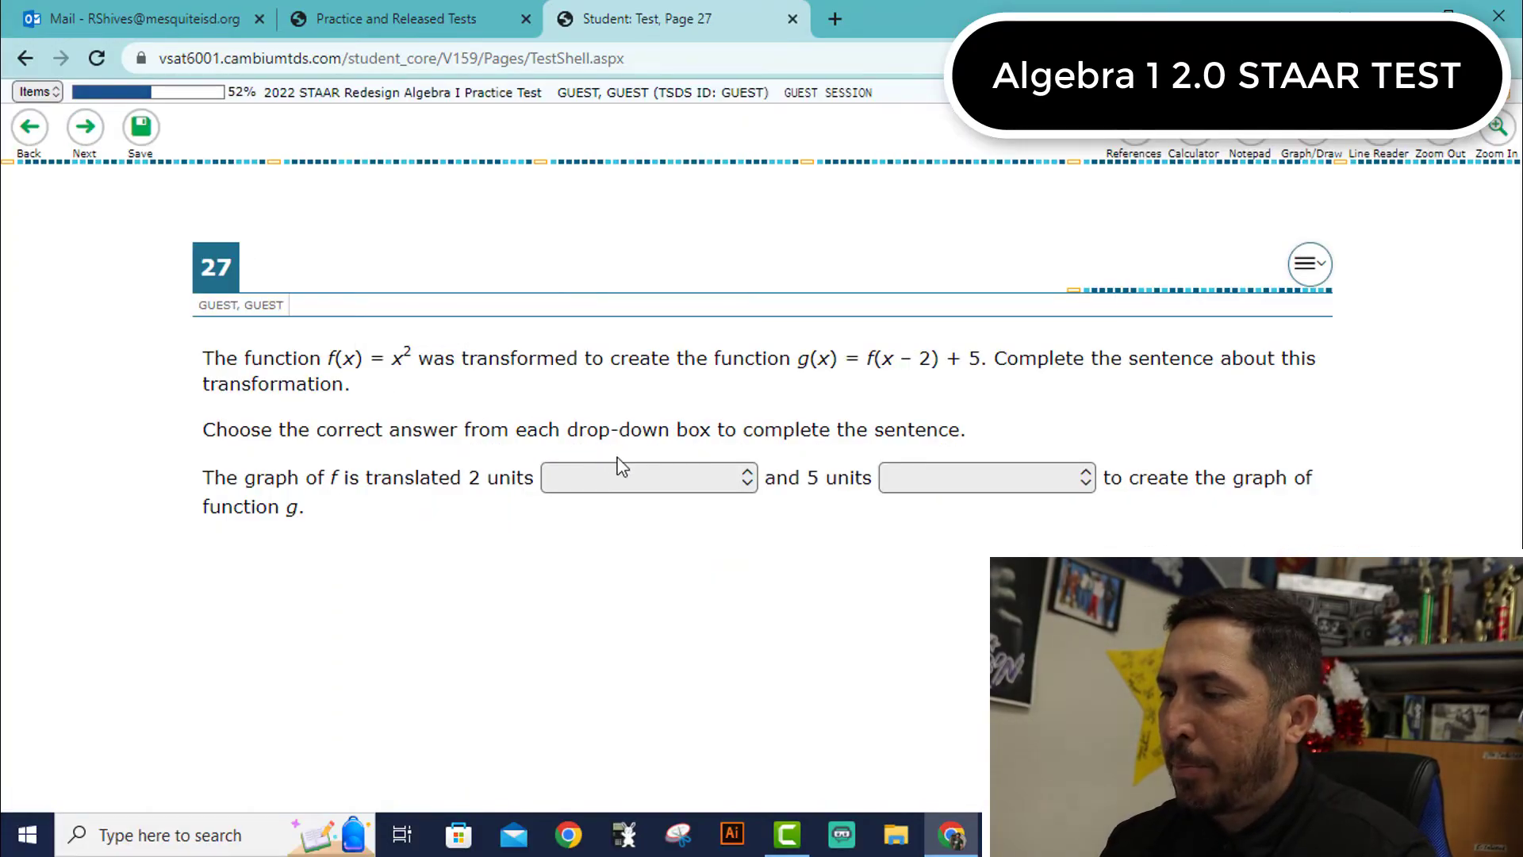
# Look through the direction choices for both translations in question 27 without choosing an answer.
pyautogui.click(641, 485)
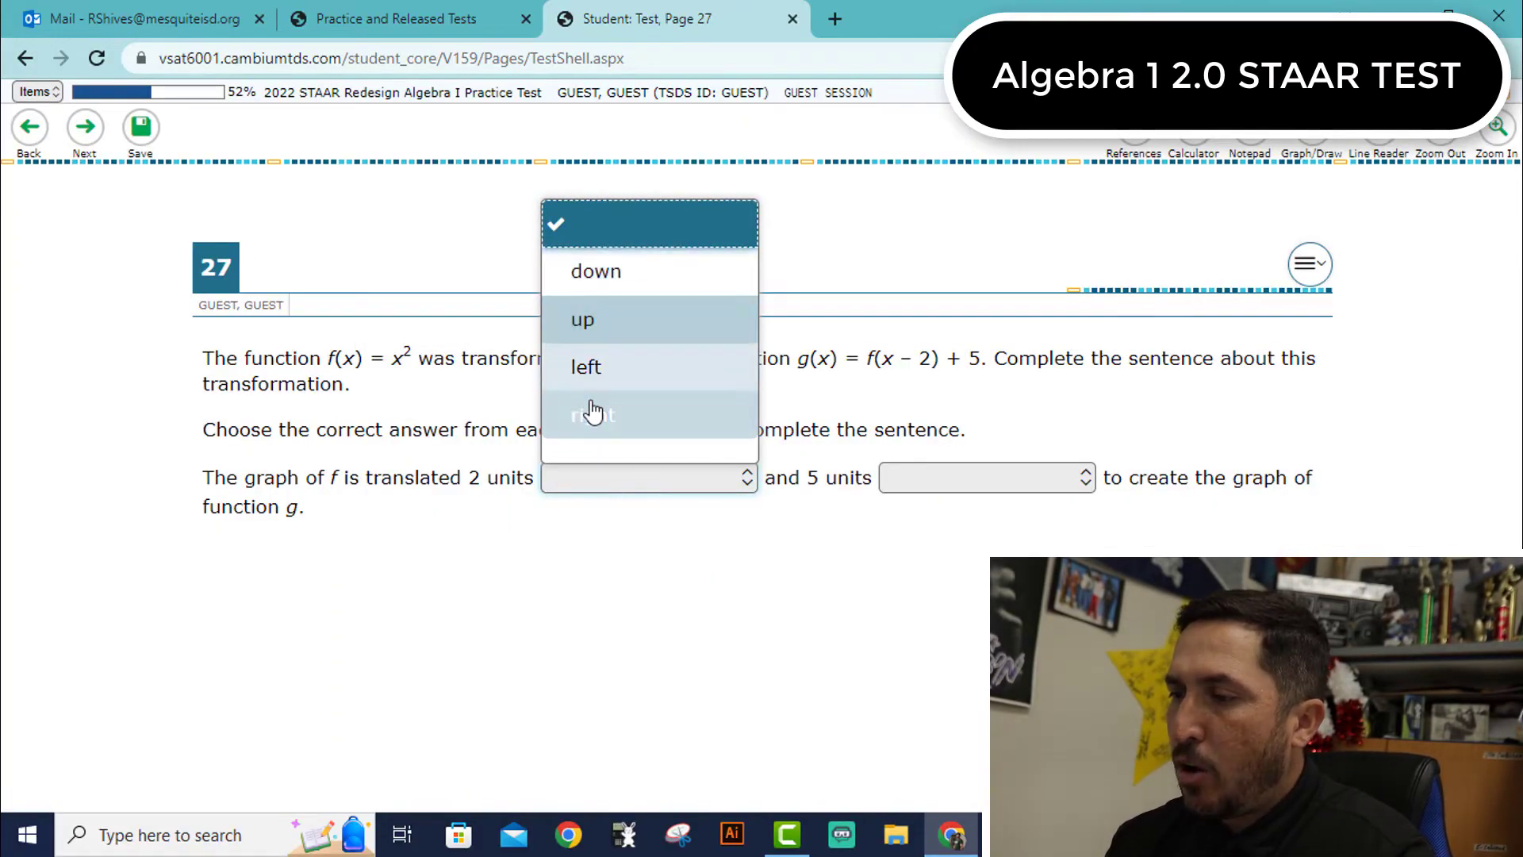
pyautogui.click(1039, 492)
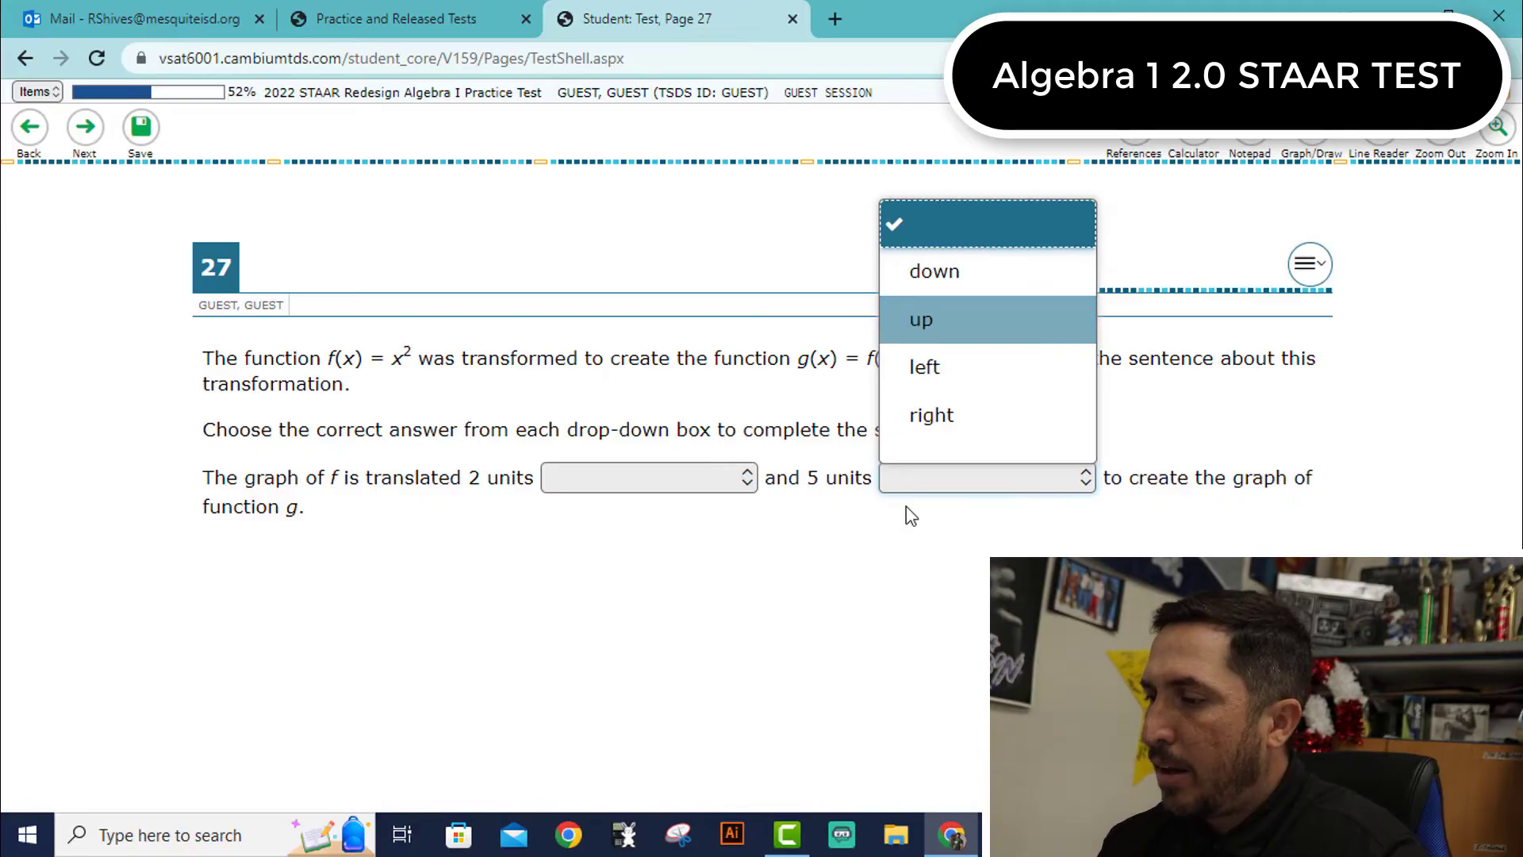
pyautogui.click(857, 555)
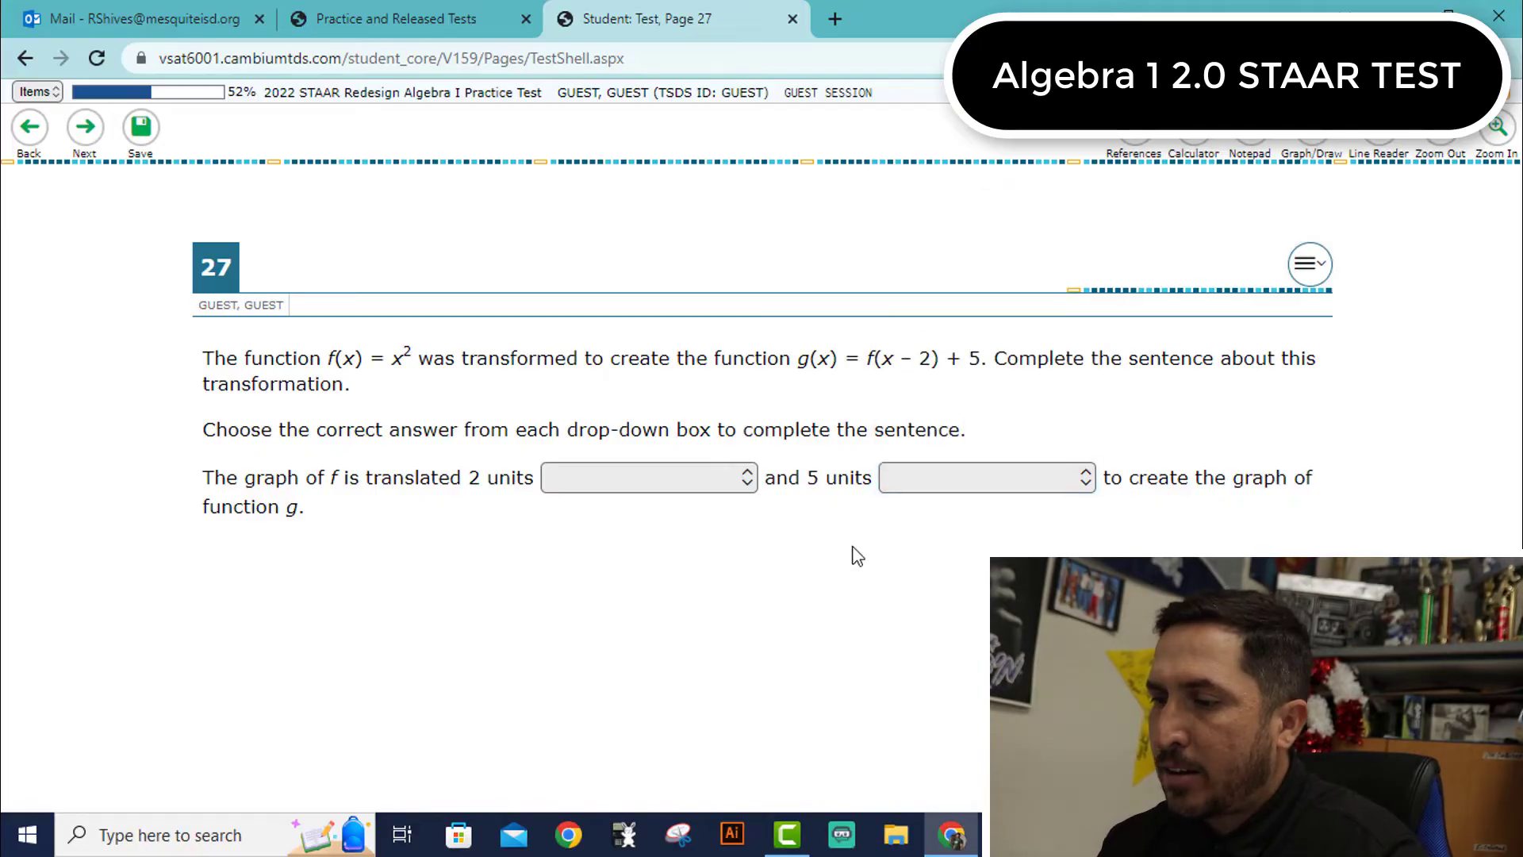
pyautogui.click(607, 488)
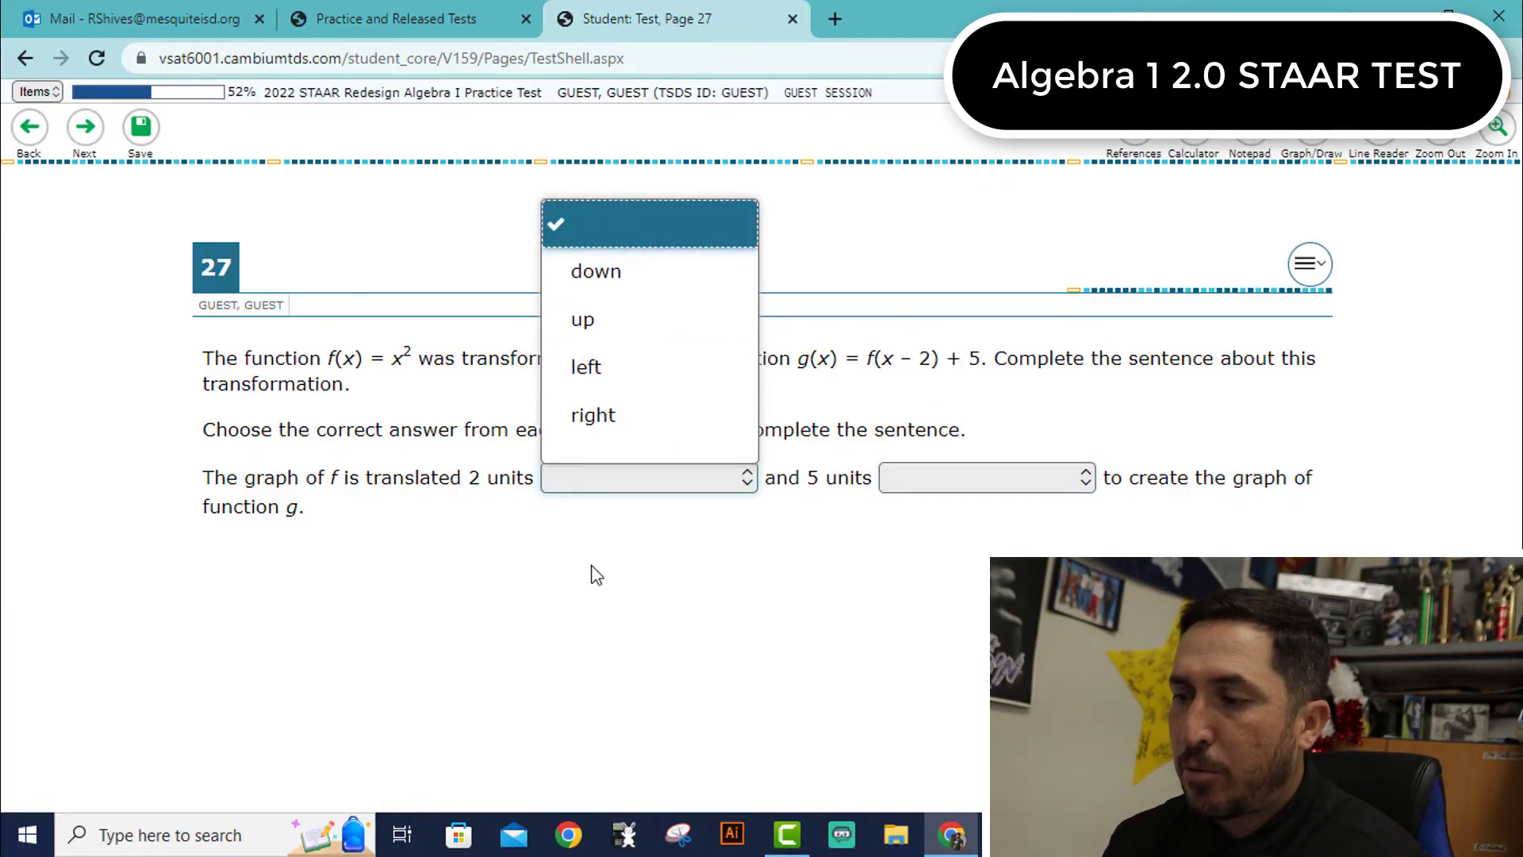
pyautogui.click(629, 626)
pyautogui.click(944, 490)
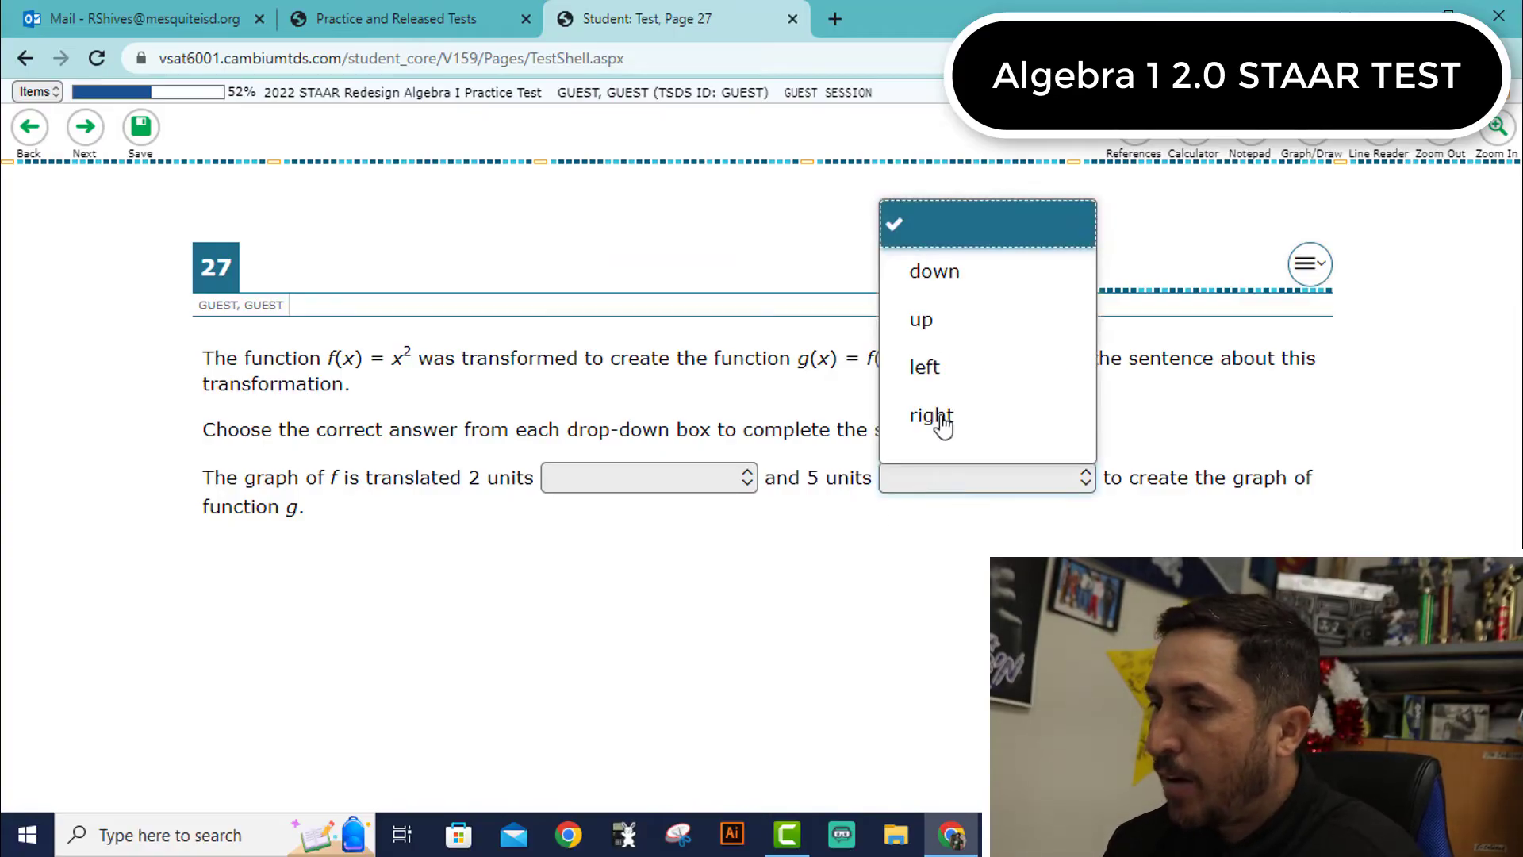
pyautogui.click(737, 564)
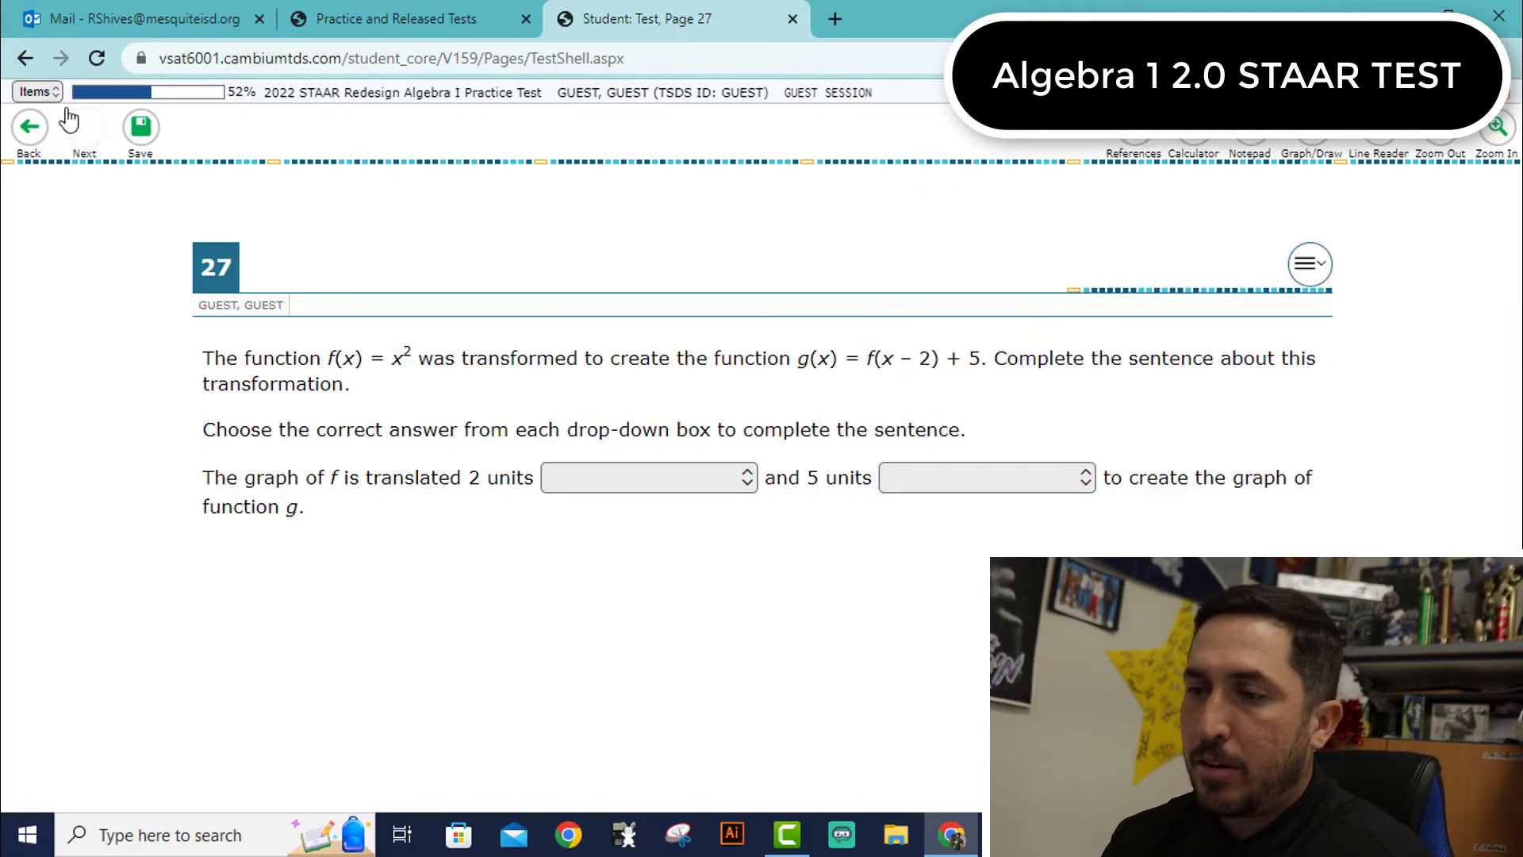
# Advance from question 27 to question 31, leaving questions 27 to 30 unanswered.
pyautogui.click(82, 127)
pyautogui.press('Return')
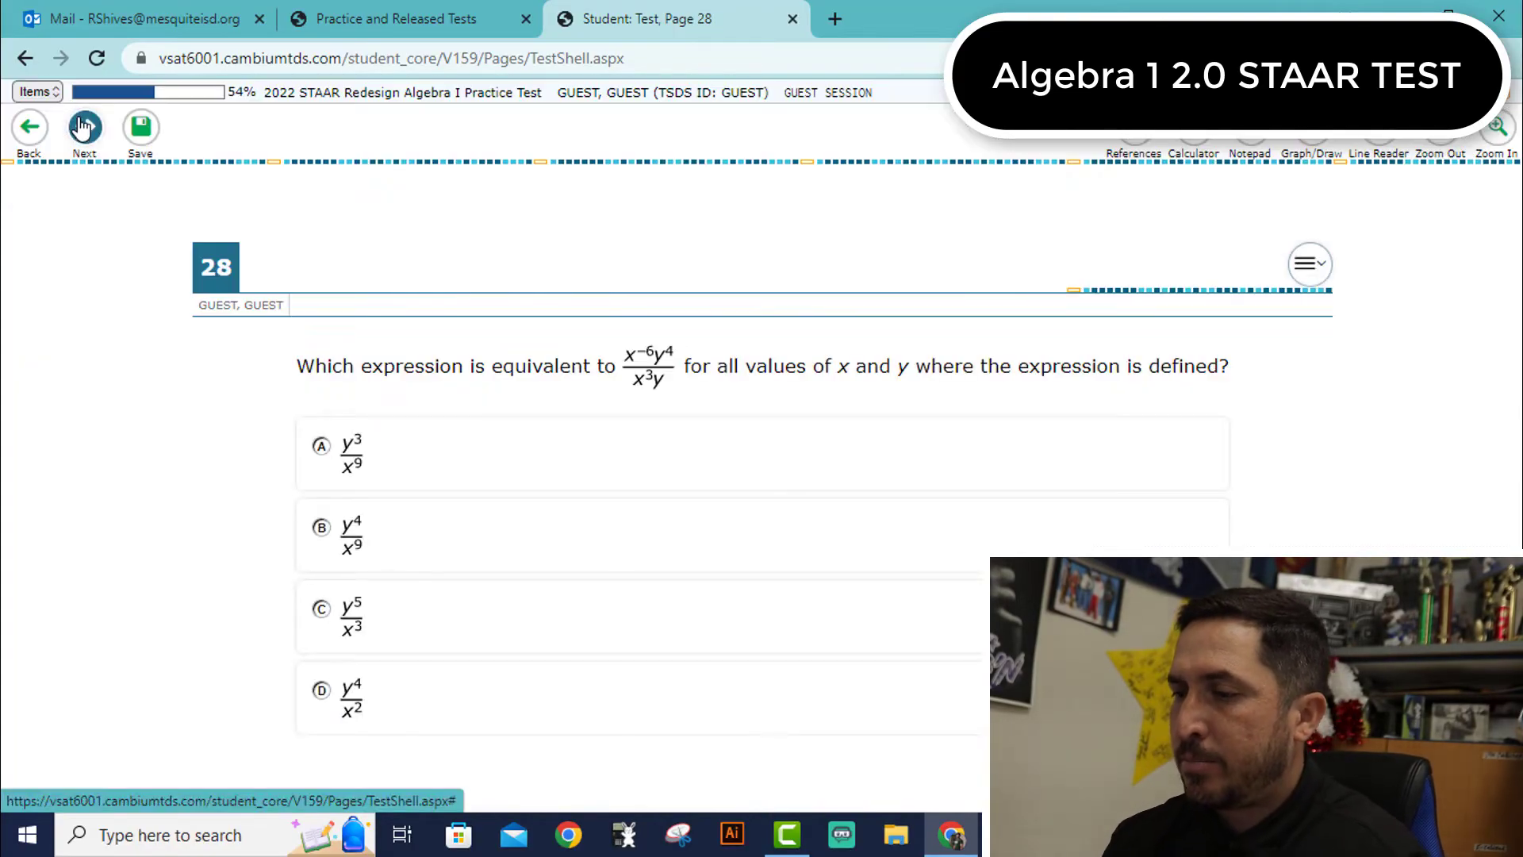
pyautogui.click(82, 127)
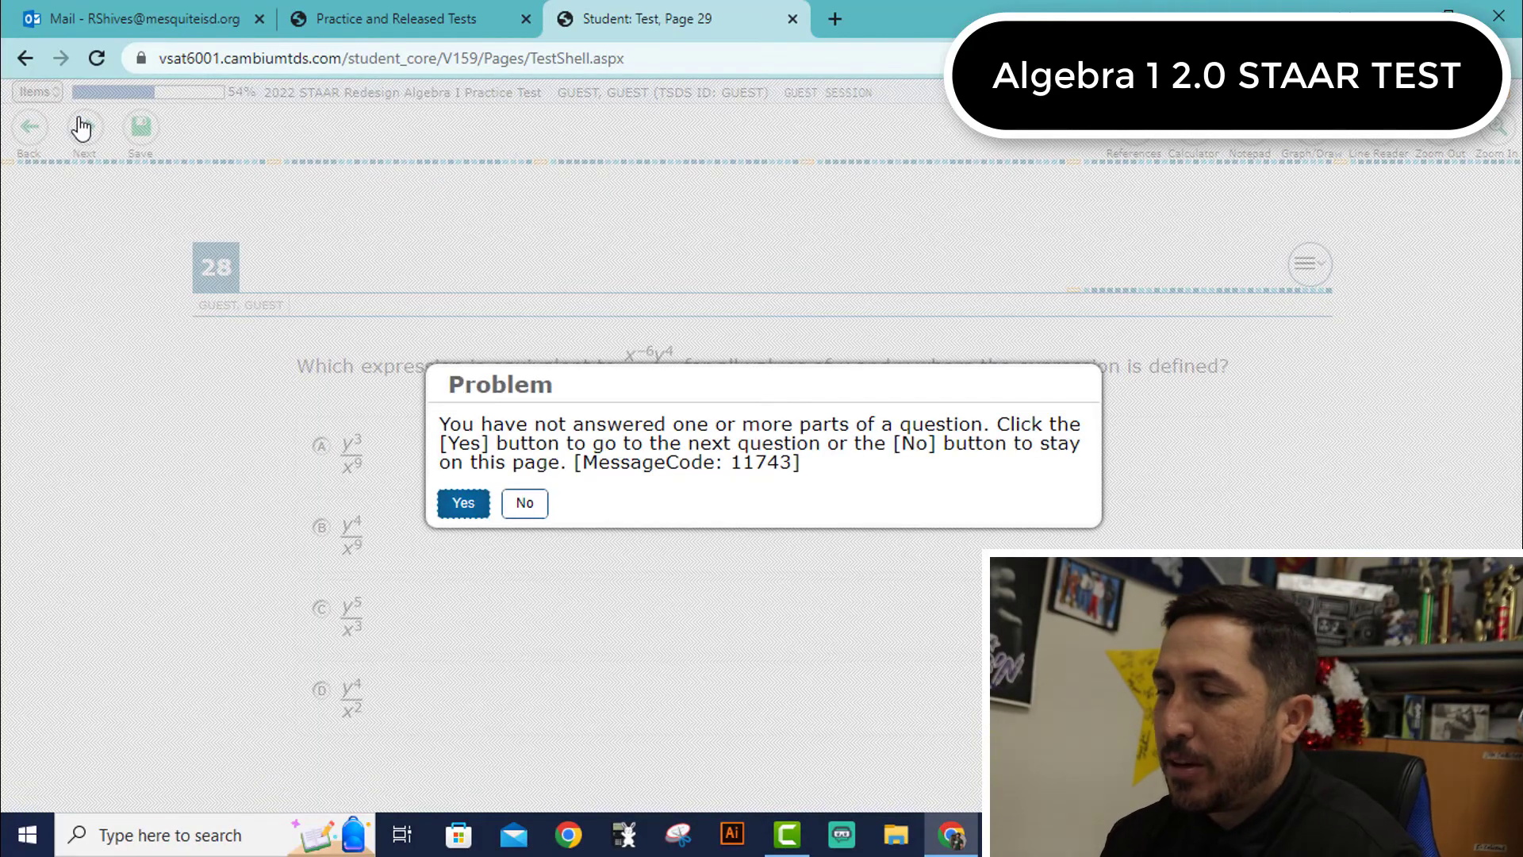
pyautogui.press('Return')
pyautogui.click(82, 127)
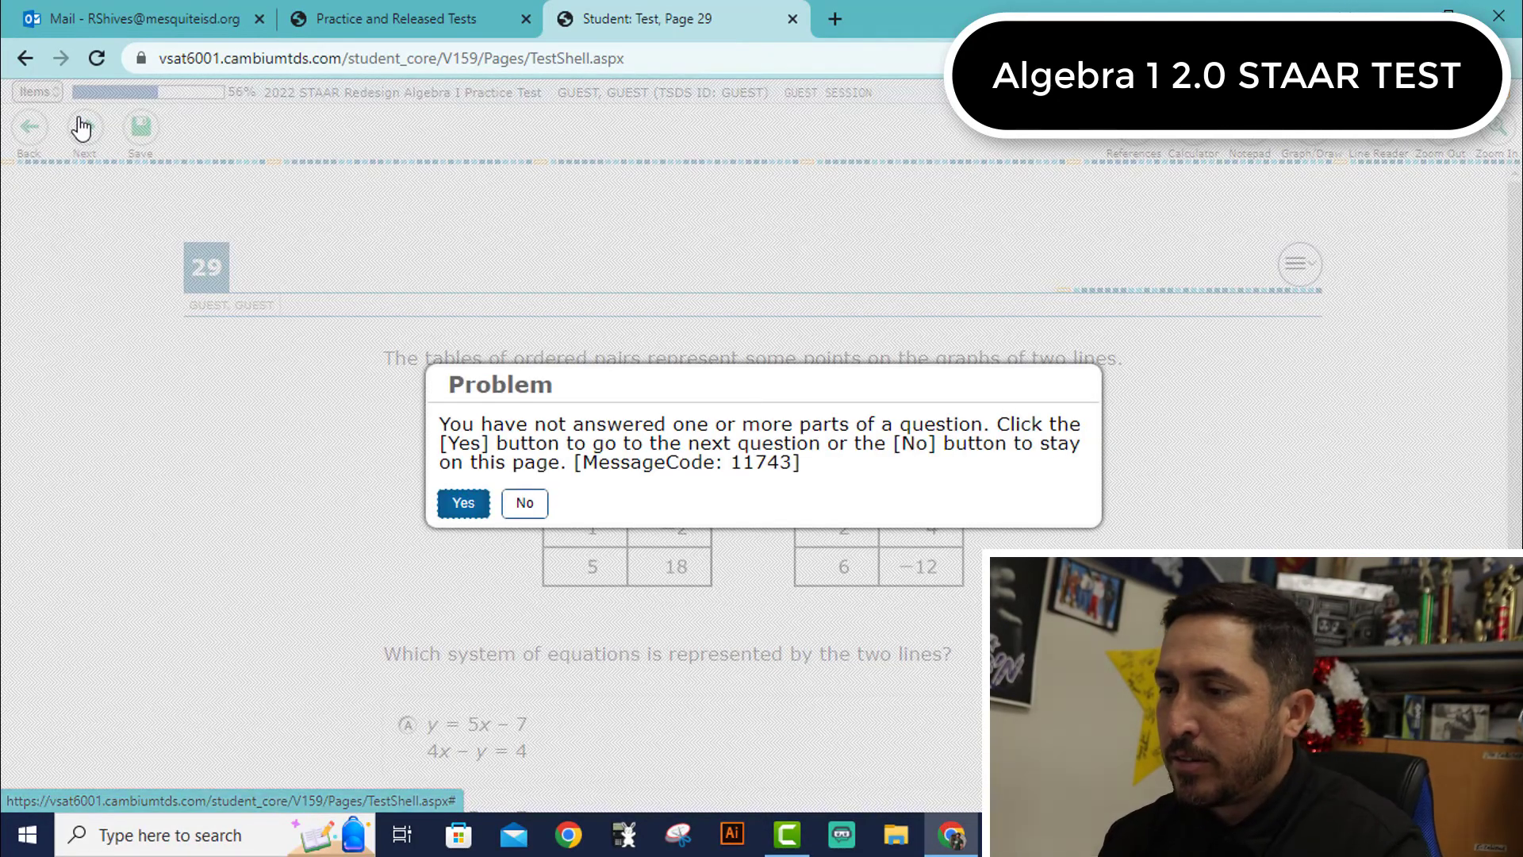
pyautogui.press('Return')
pyautogui.click(83, 127)
pyautogui.press('Return')
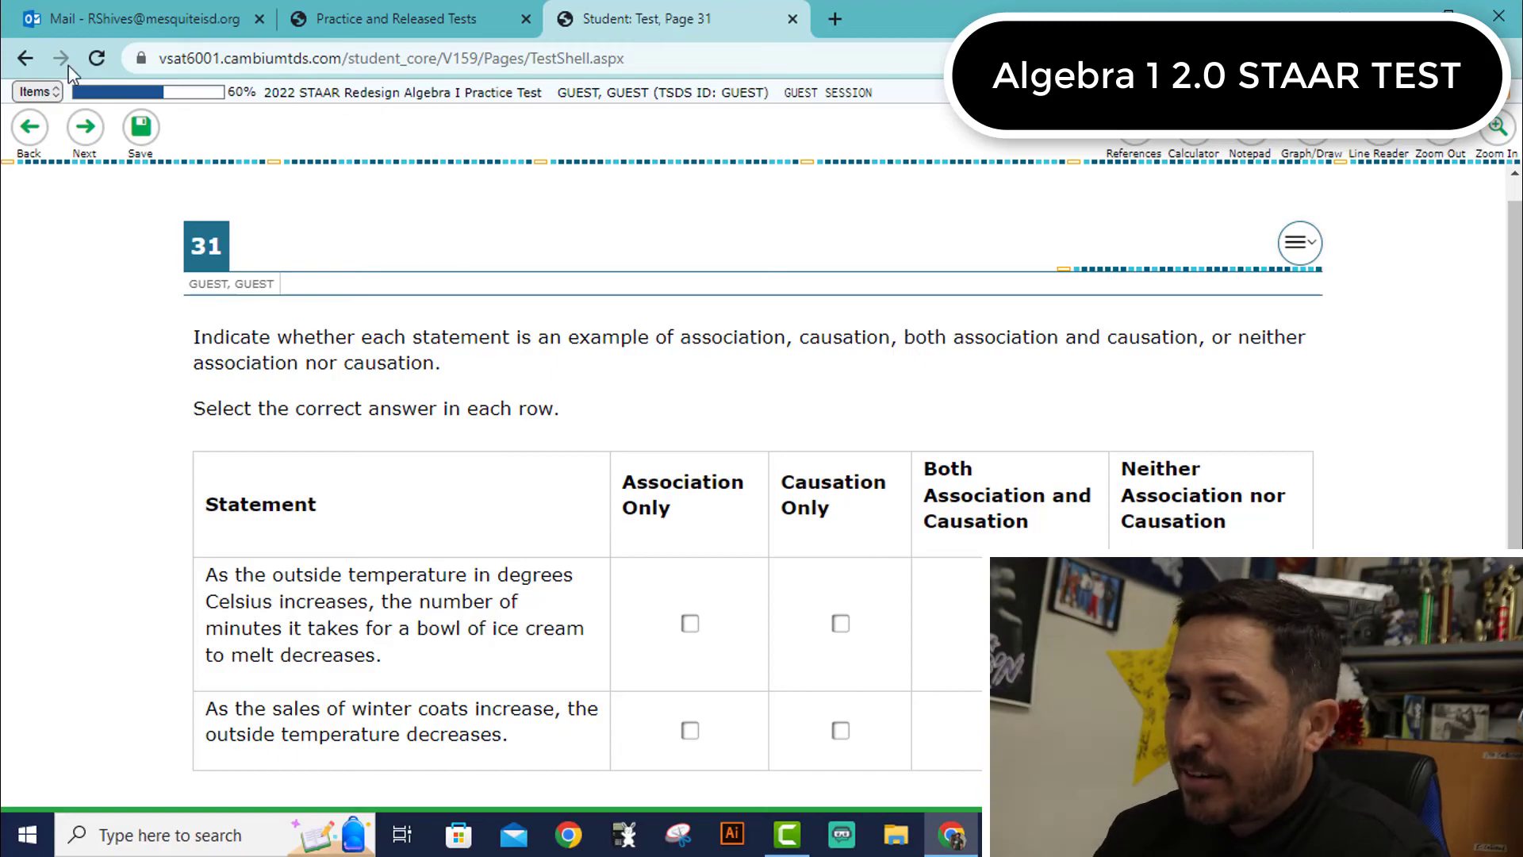
# Skip questions 31 and 32 unanswered and look over the linear graph and answer choices of question 33.
pyautogui.click(84, 126)
pyautogui.press('Return')
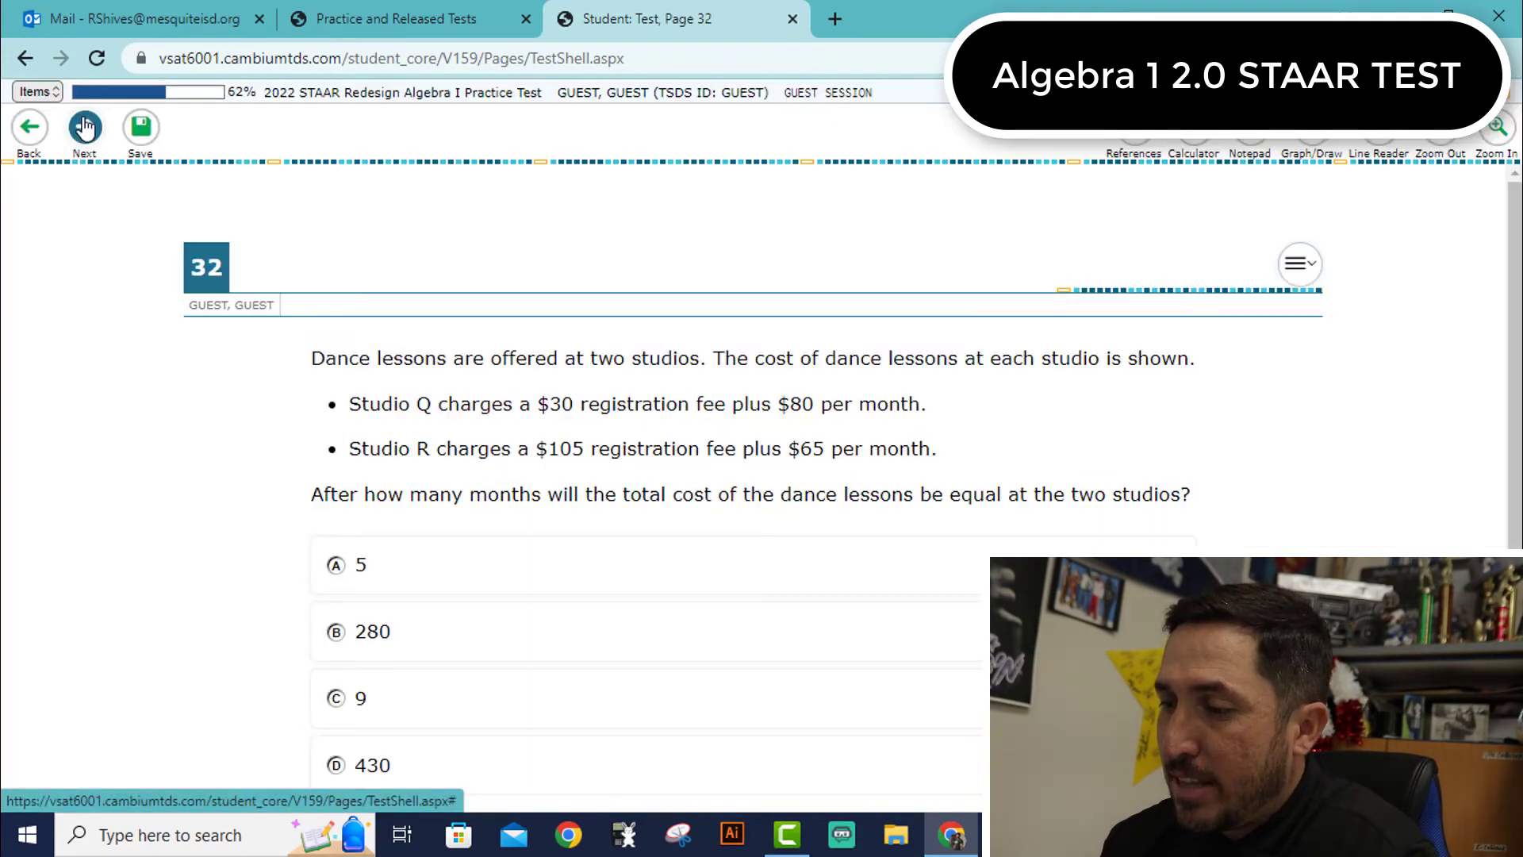
pyautogui.click(84, 126)
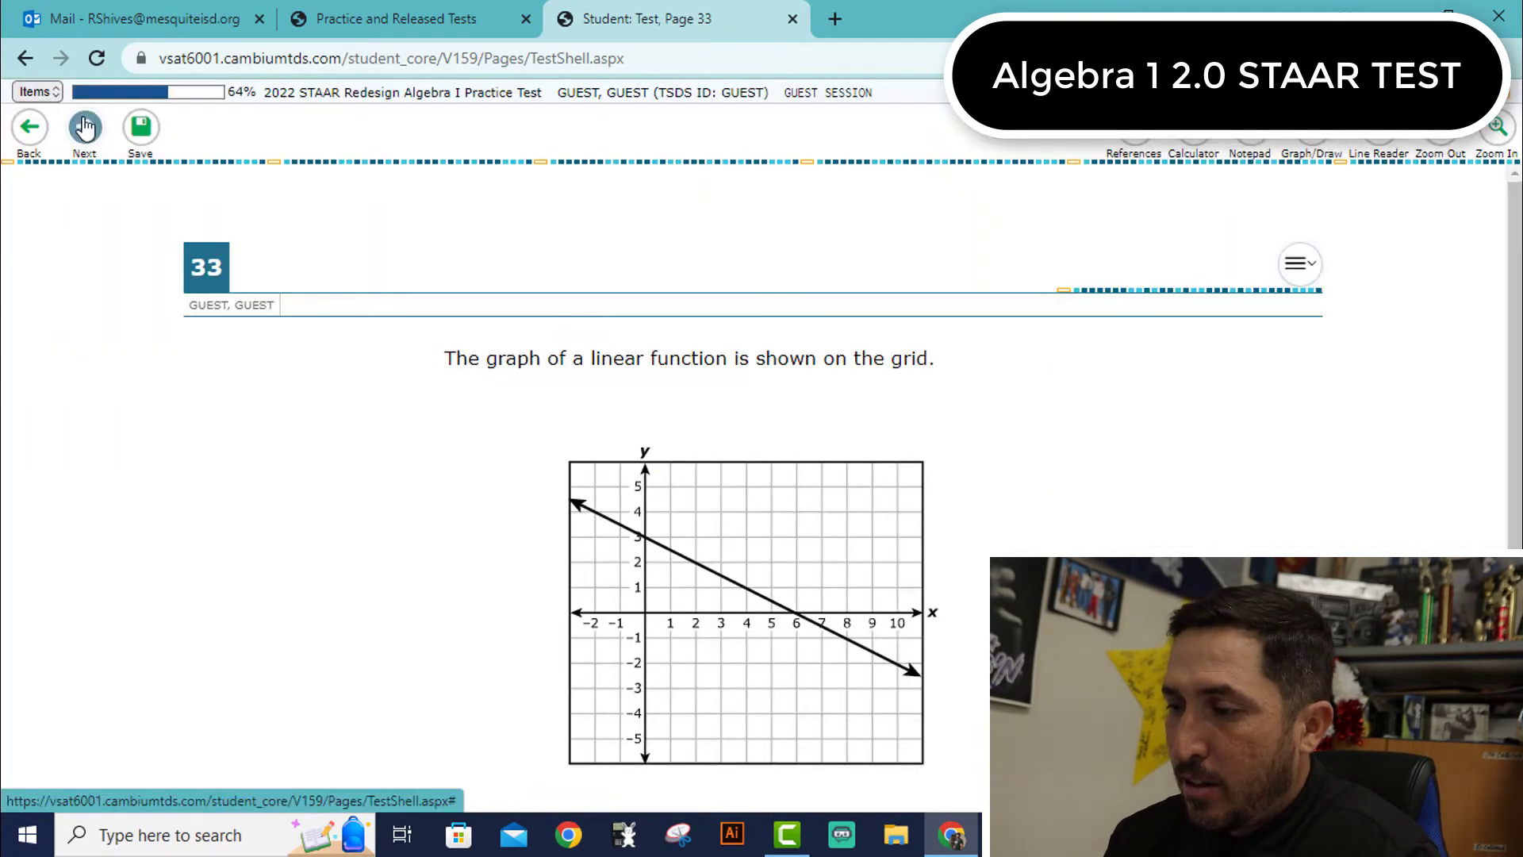
pyautogui.press('Return')
pyautogui.scroll(-5, 107, 433)
pyautogui.scroll(1, 107, 433)
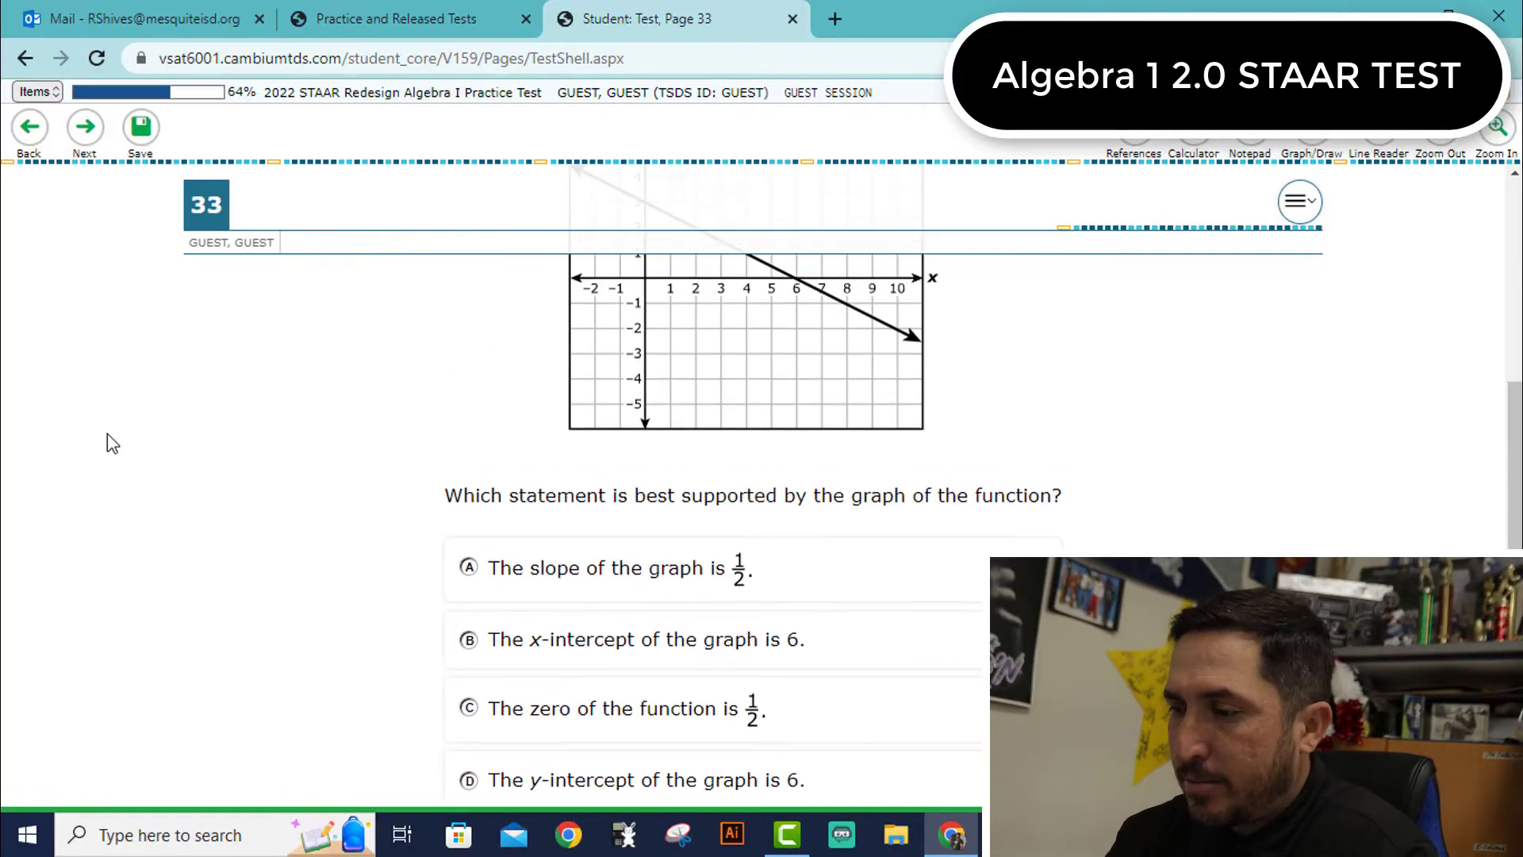
# Skip questions 33 and 34 unanswered and look over the equation entry keypad of question 35.
pyautogui.click(101, 129)
pyautogui.press('Return')
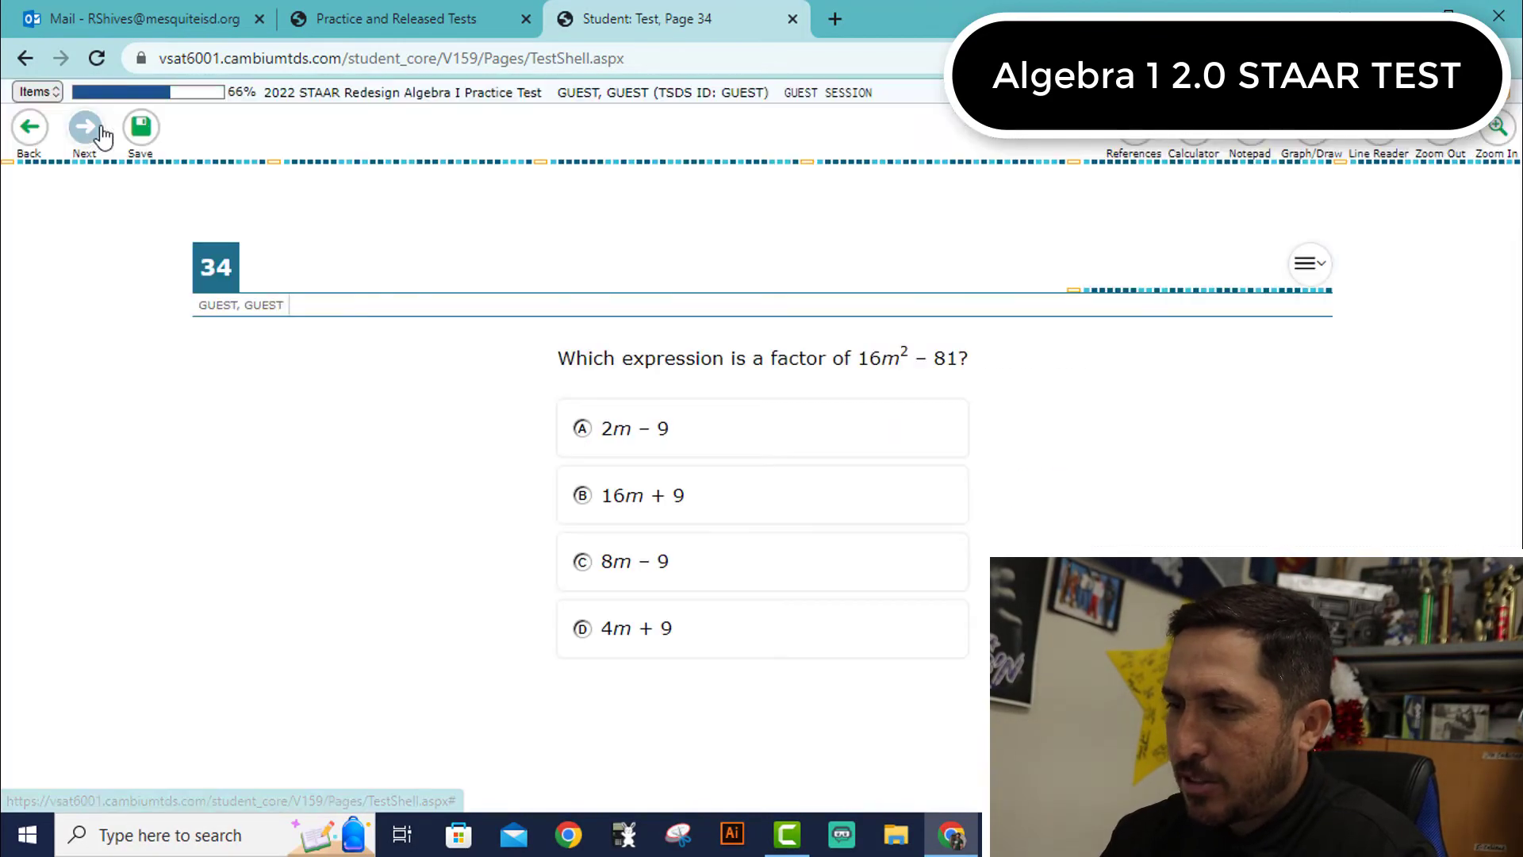
pyautogui.click(87, 128)
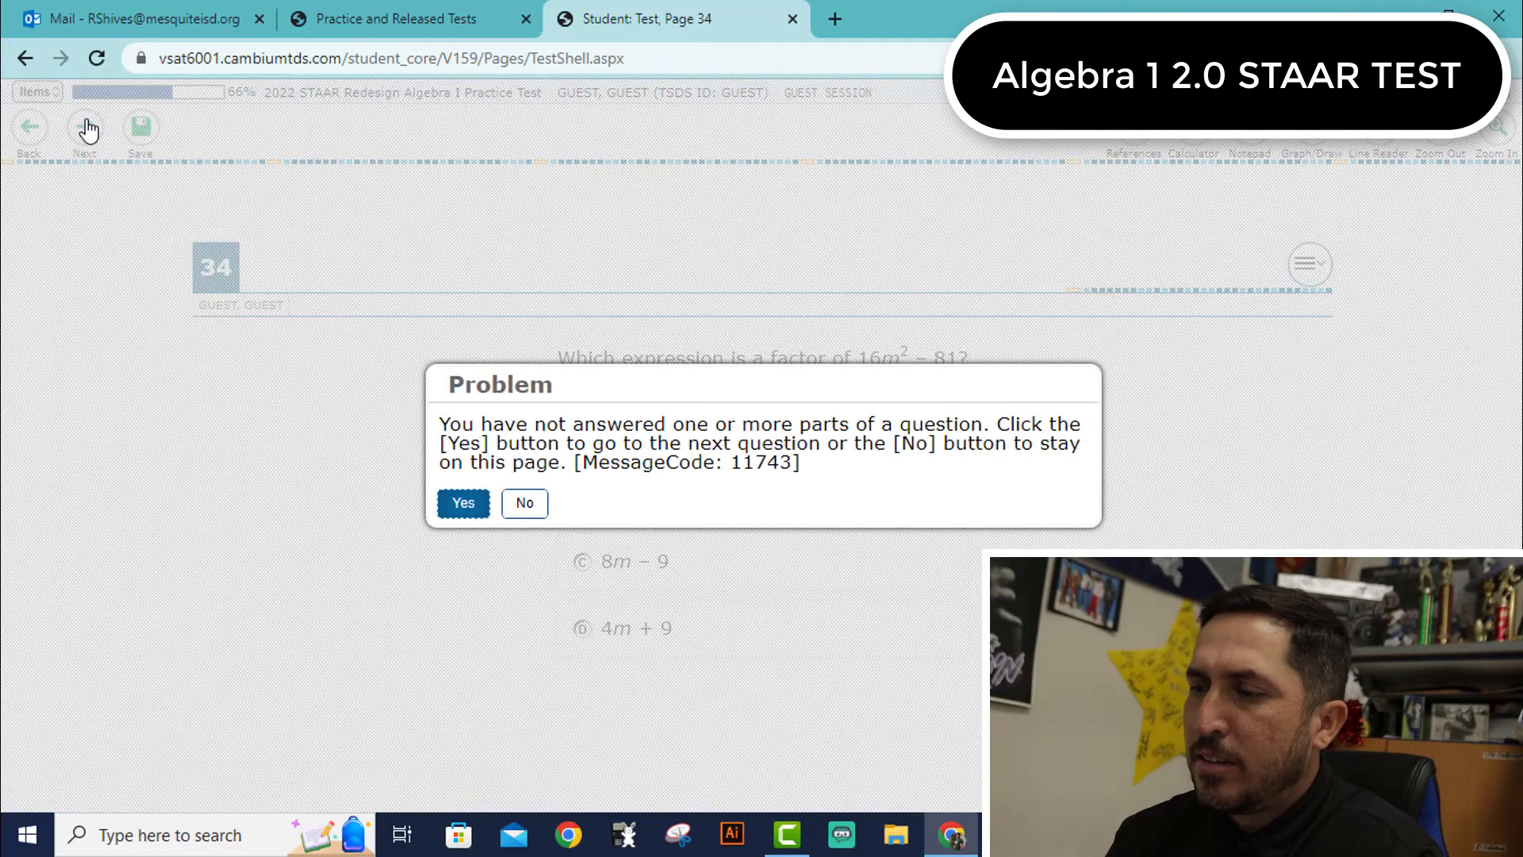
pyautogui.press('Return')
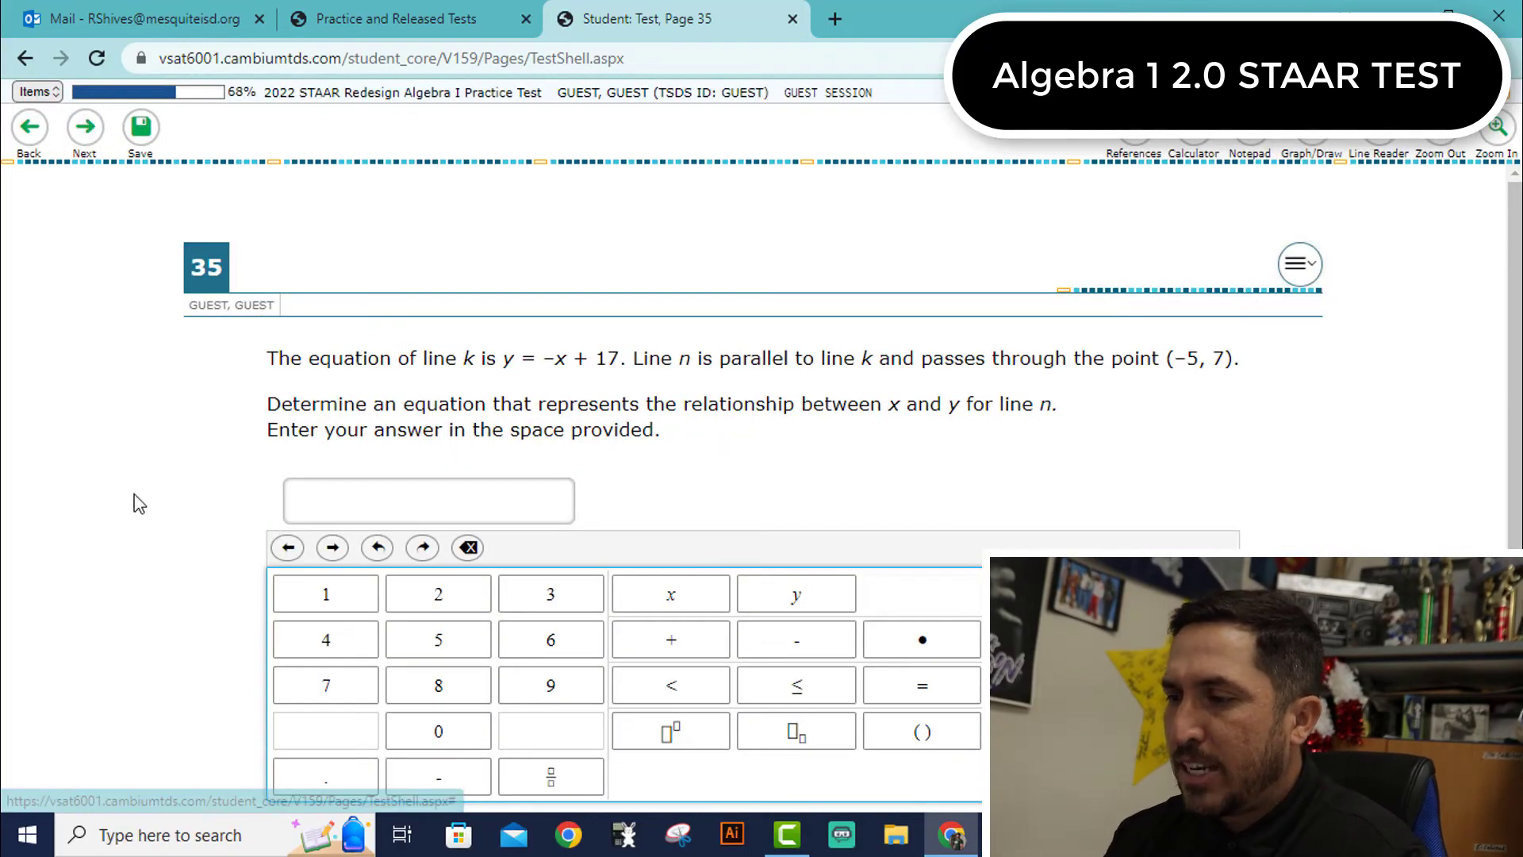
pyautogui.scroll(-1, 136, 504)
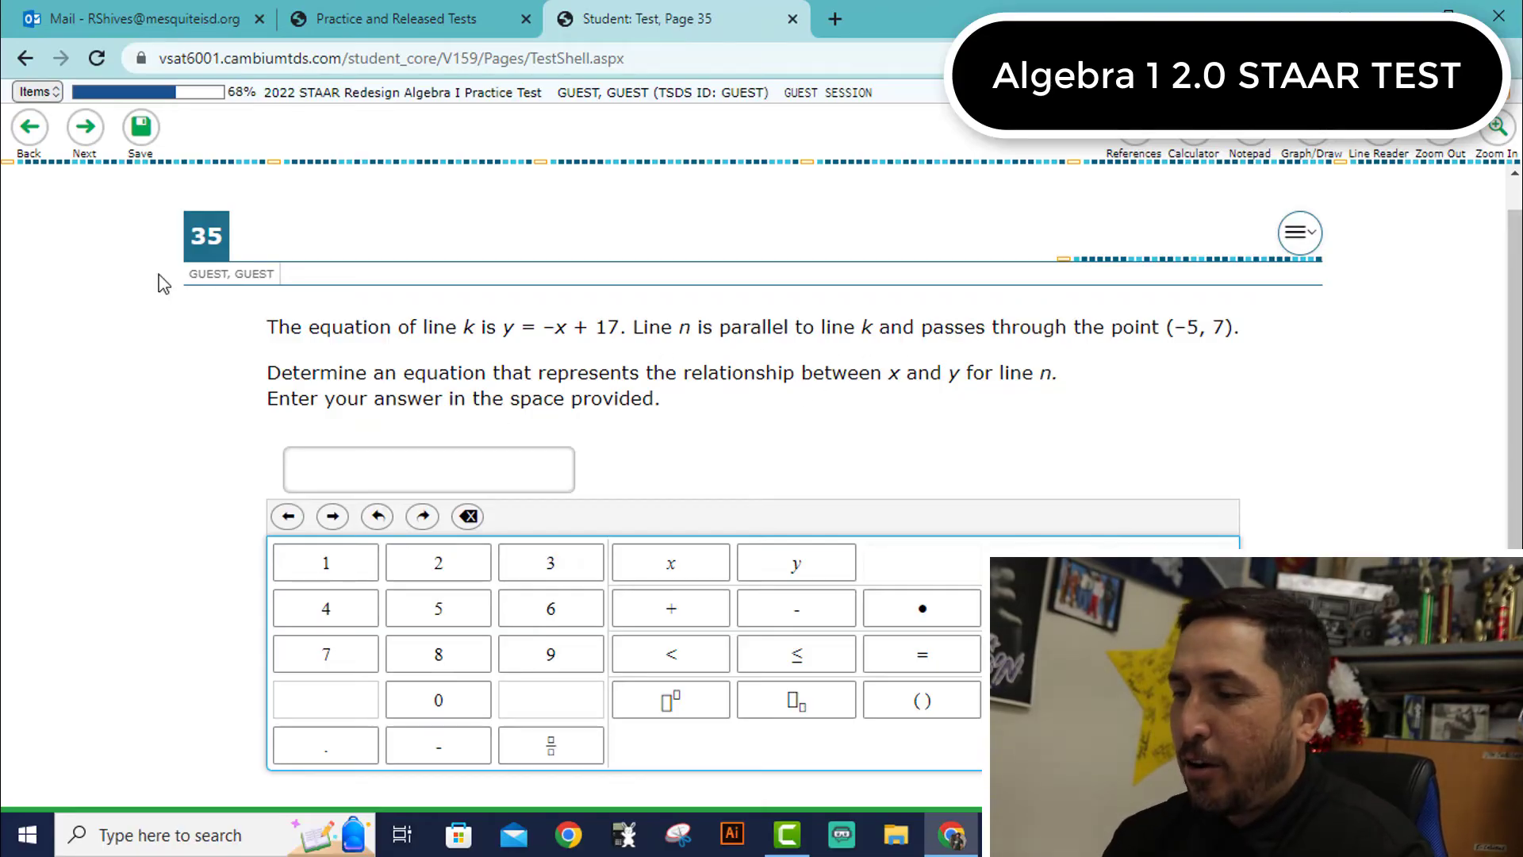
# Skip questions 35 and 36 unanswered to reach question 37.
pyautogui.click(85, 135)
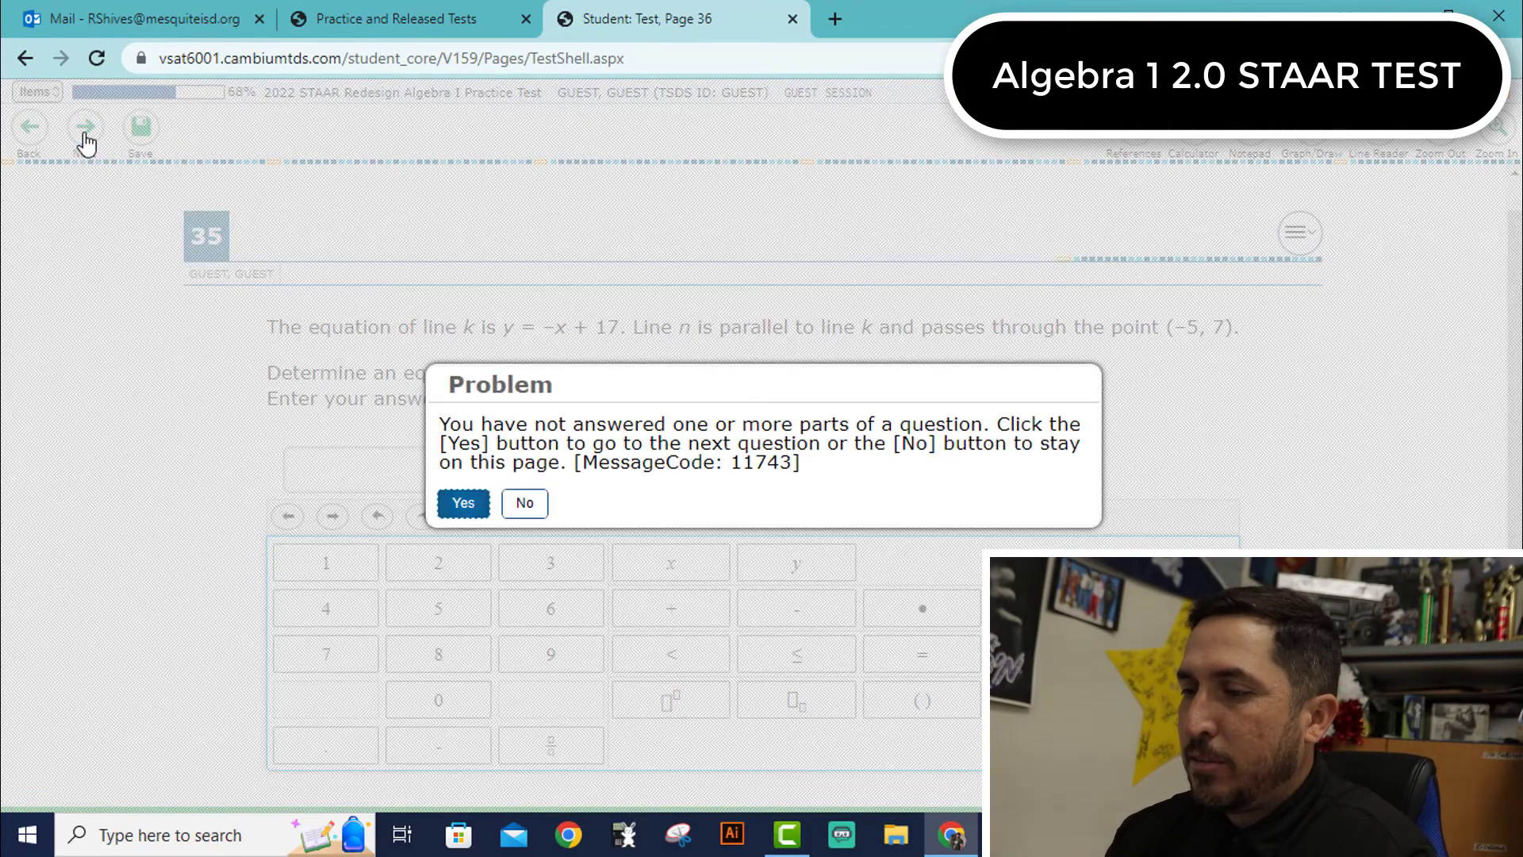
pyautogui.press('Return')
pyautogui.scroll(-4, 120, 370)
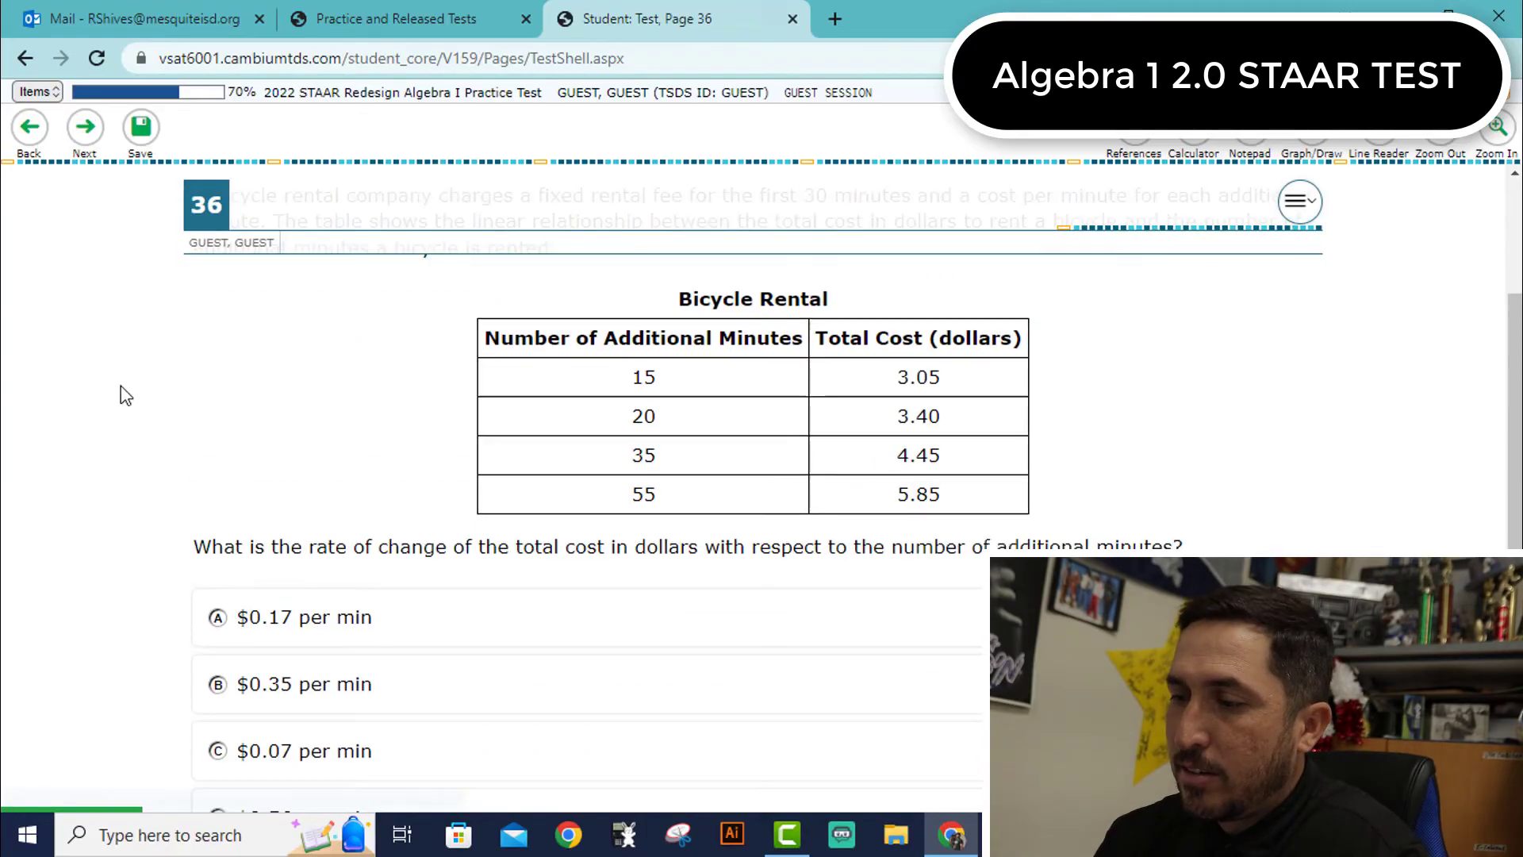
pyautogui.click(86, 139)
pyautogui.press('Return')
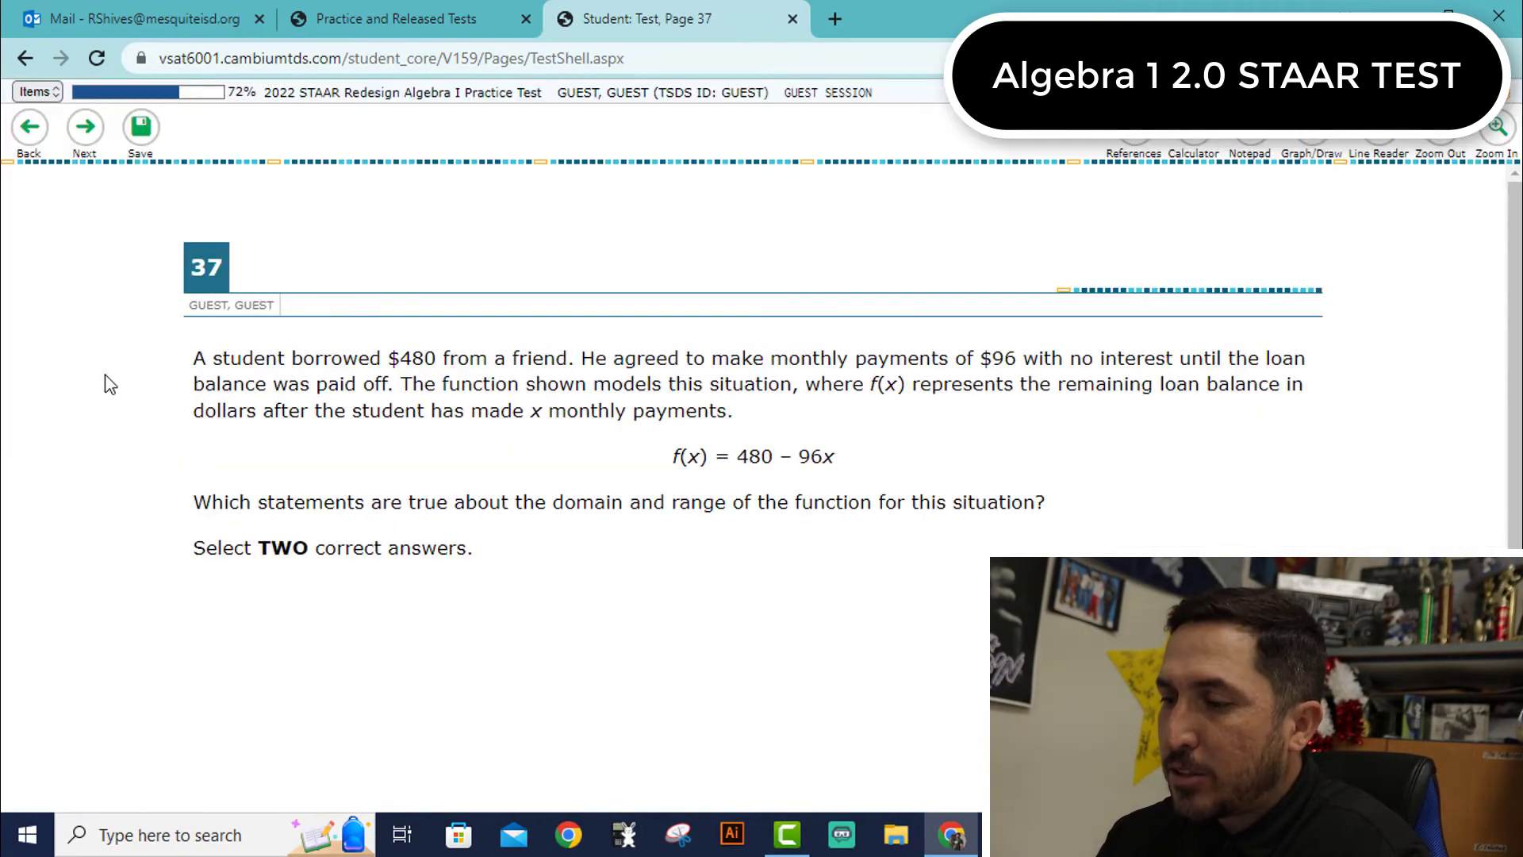
# In question 37, select the all-real-numbers domain choice, and tick and untick the domain choice {0, 1, 2, 3, 4, 5}.
pyautogui.scroll(-1, 111, 385)
pyautogui.click(220, 507)
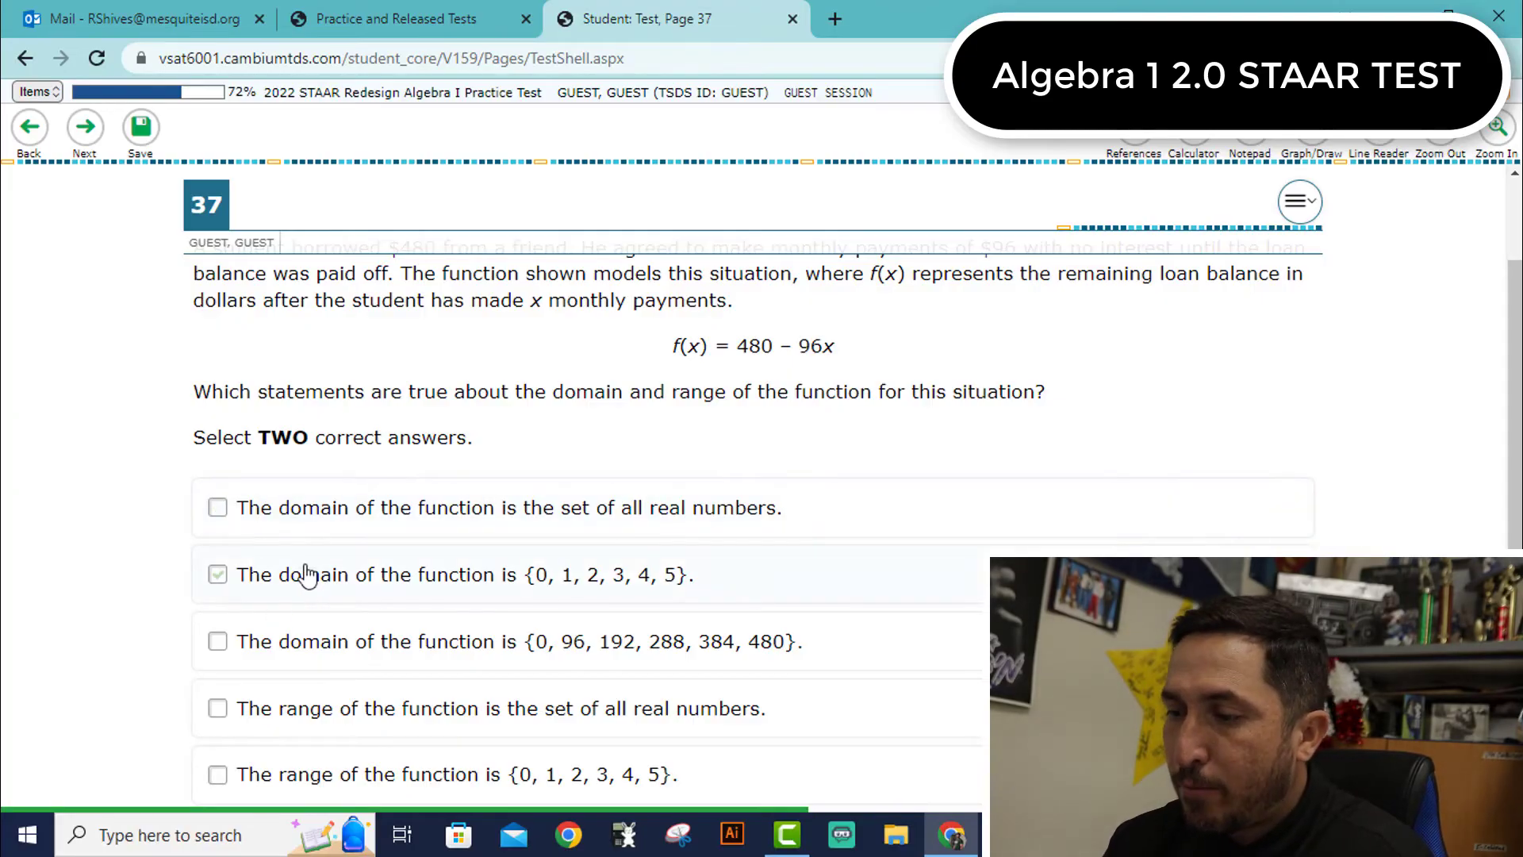
pyautogui.click(219, 511)
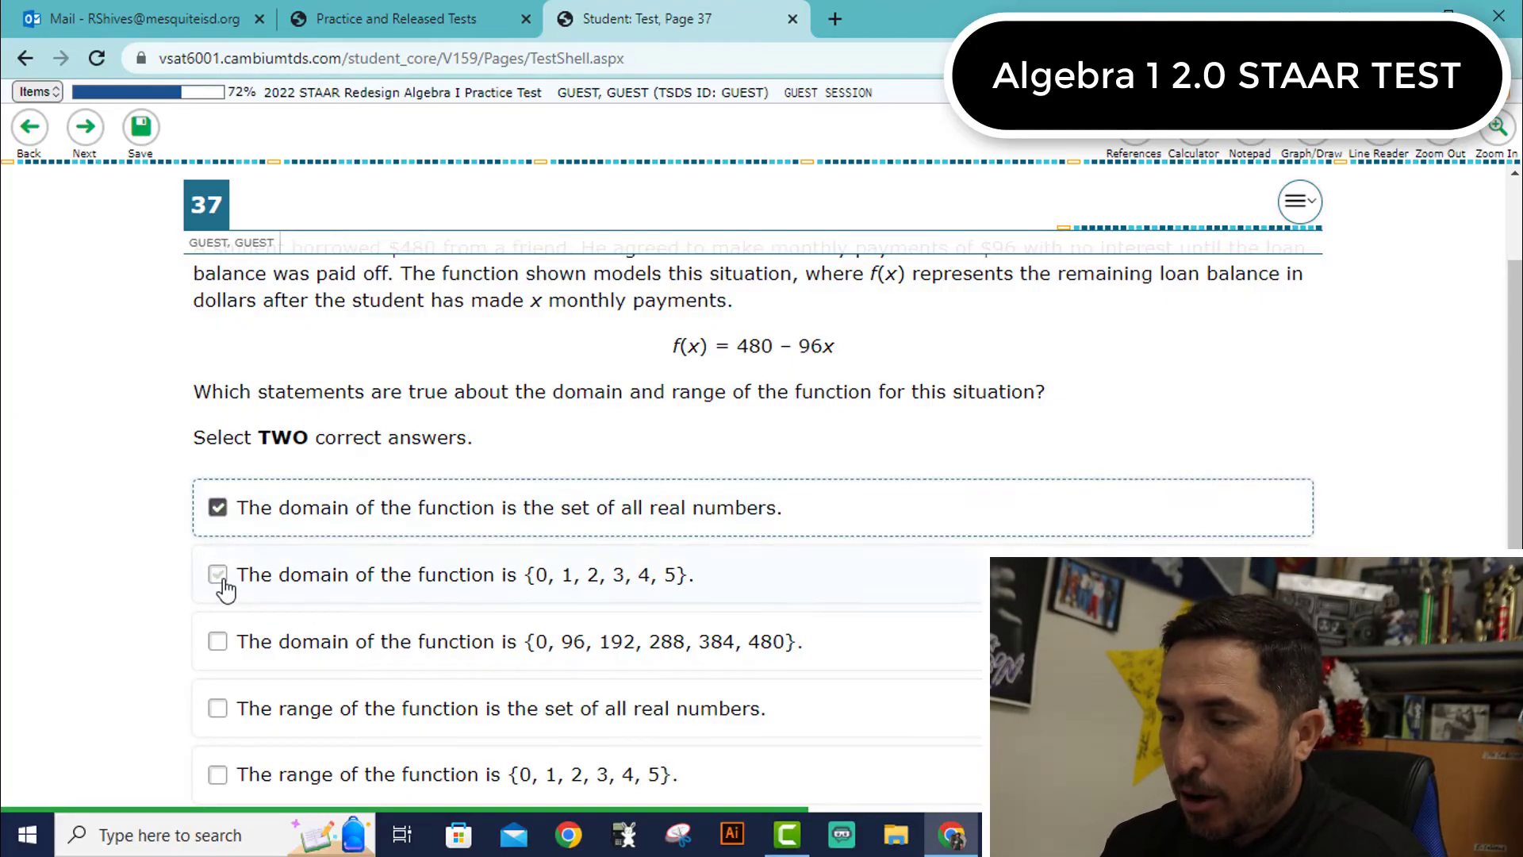
pyautogui.click(219, 577)
pyautogui.click(219, 574)
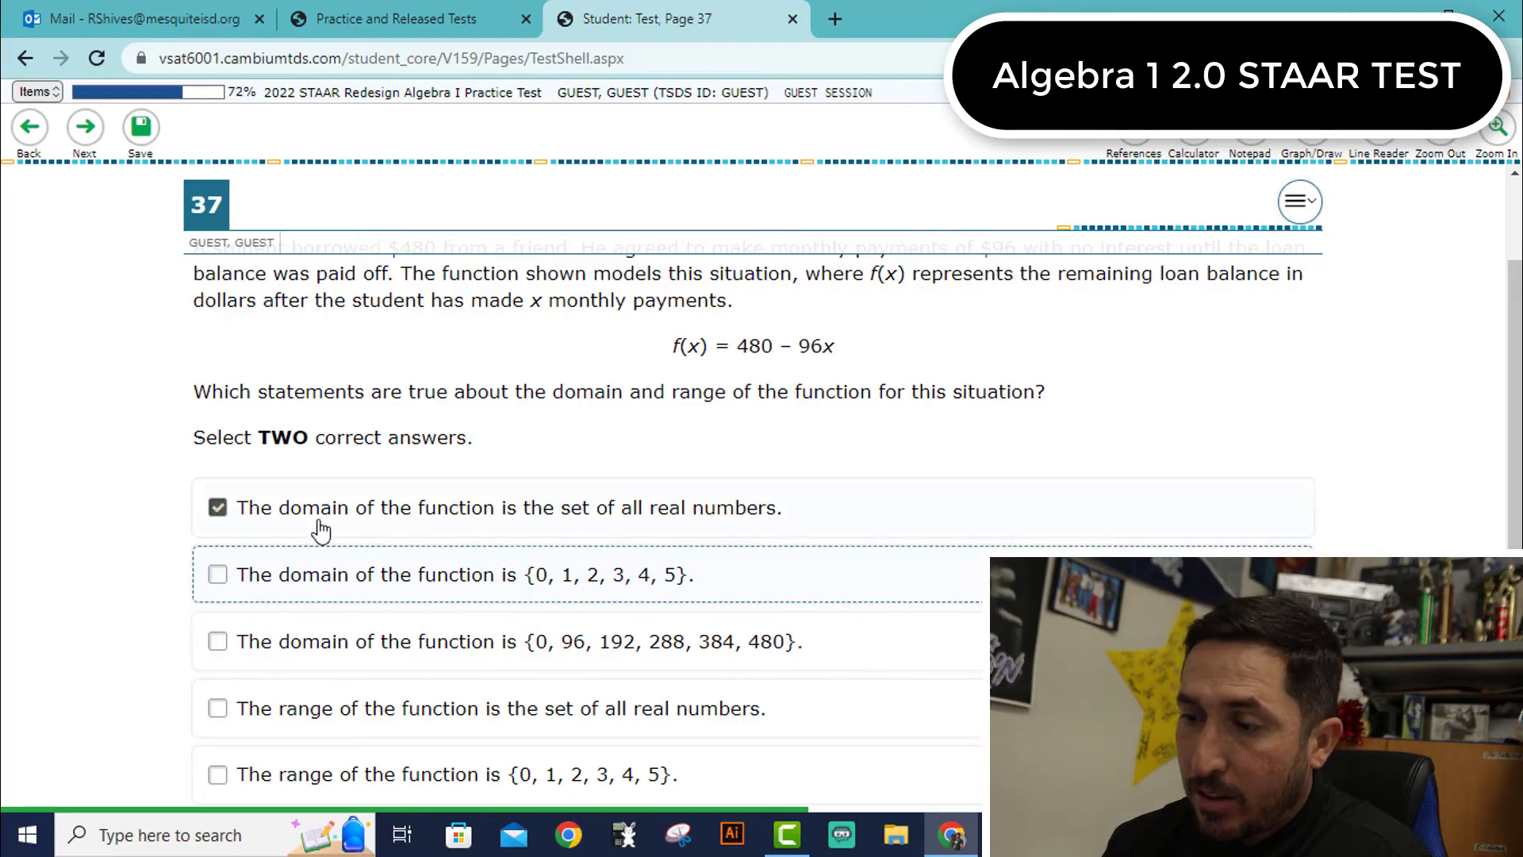
# Try the domain choice {0, 1, 2, 3, 4, 5} and the all-real-numbers range choice in question 37, and clear all selections.
pyautogui.scroll(-1, 307, 669)
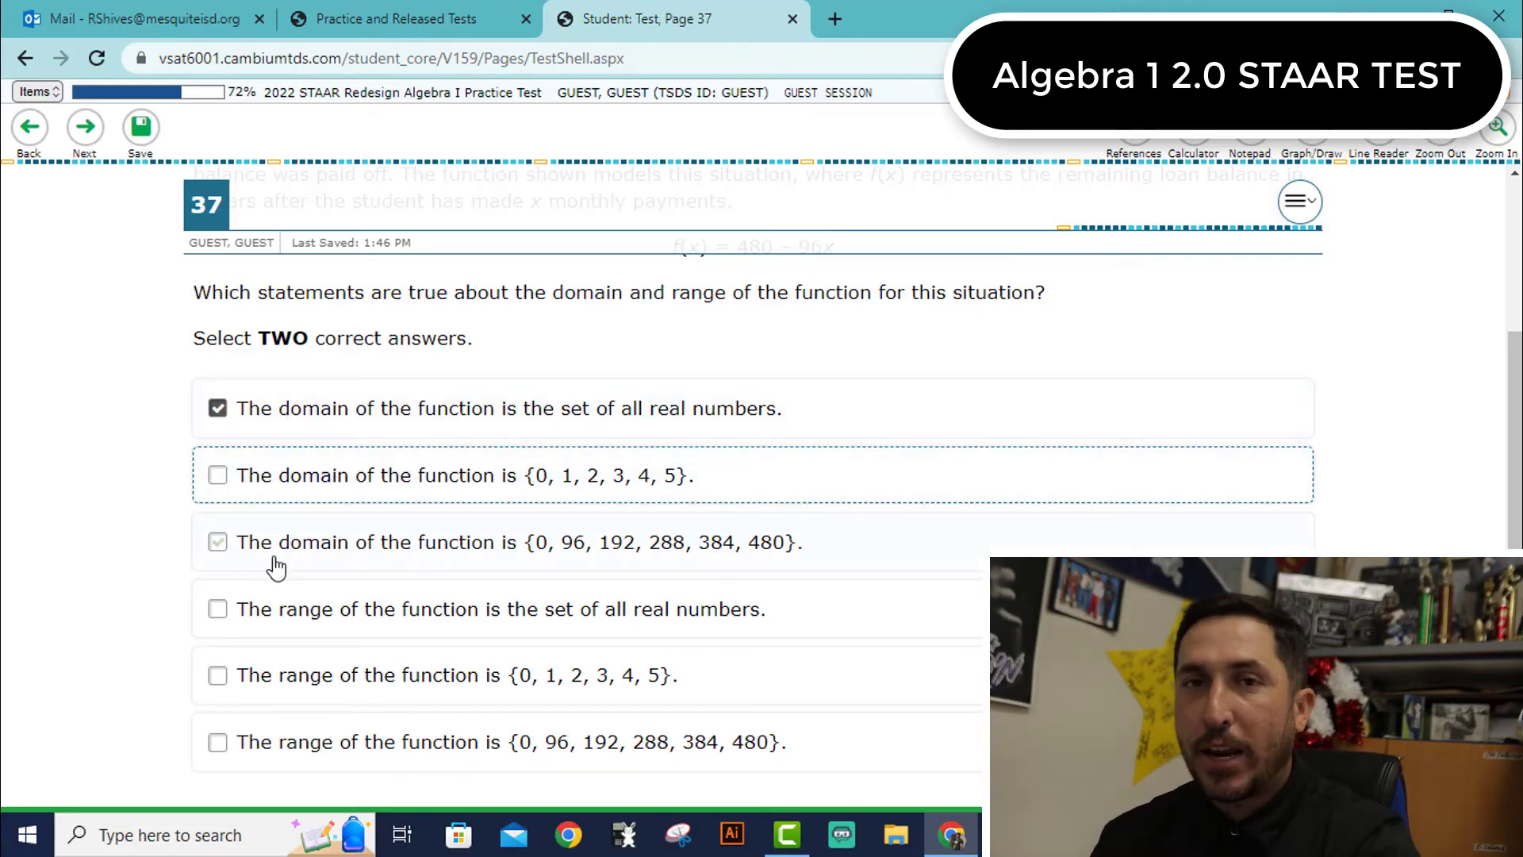
pyautogui.click(220, 486)
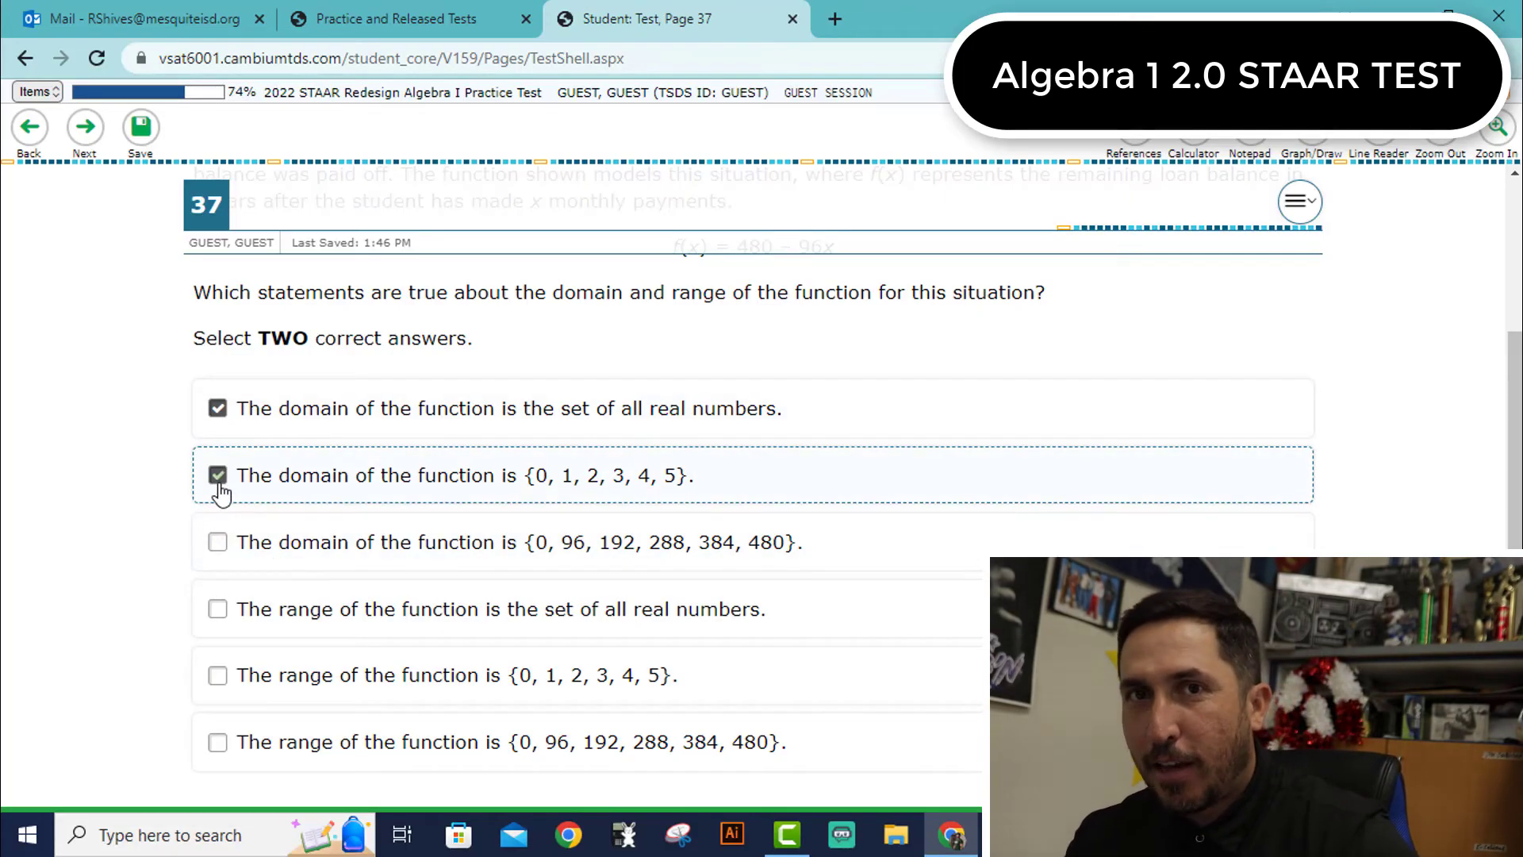
pyautogui.click(219, 488)
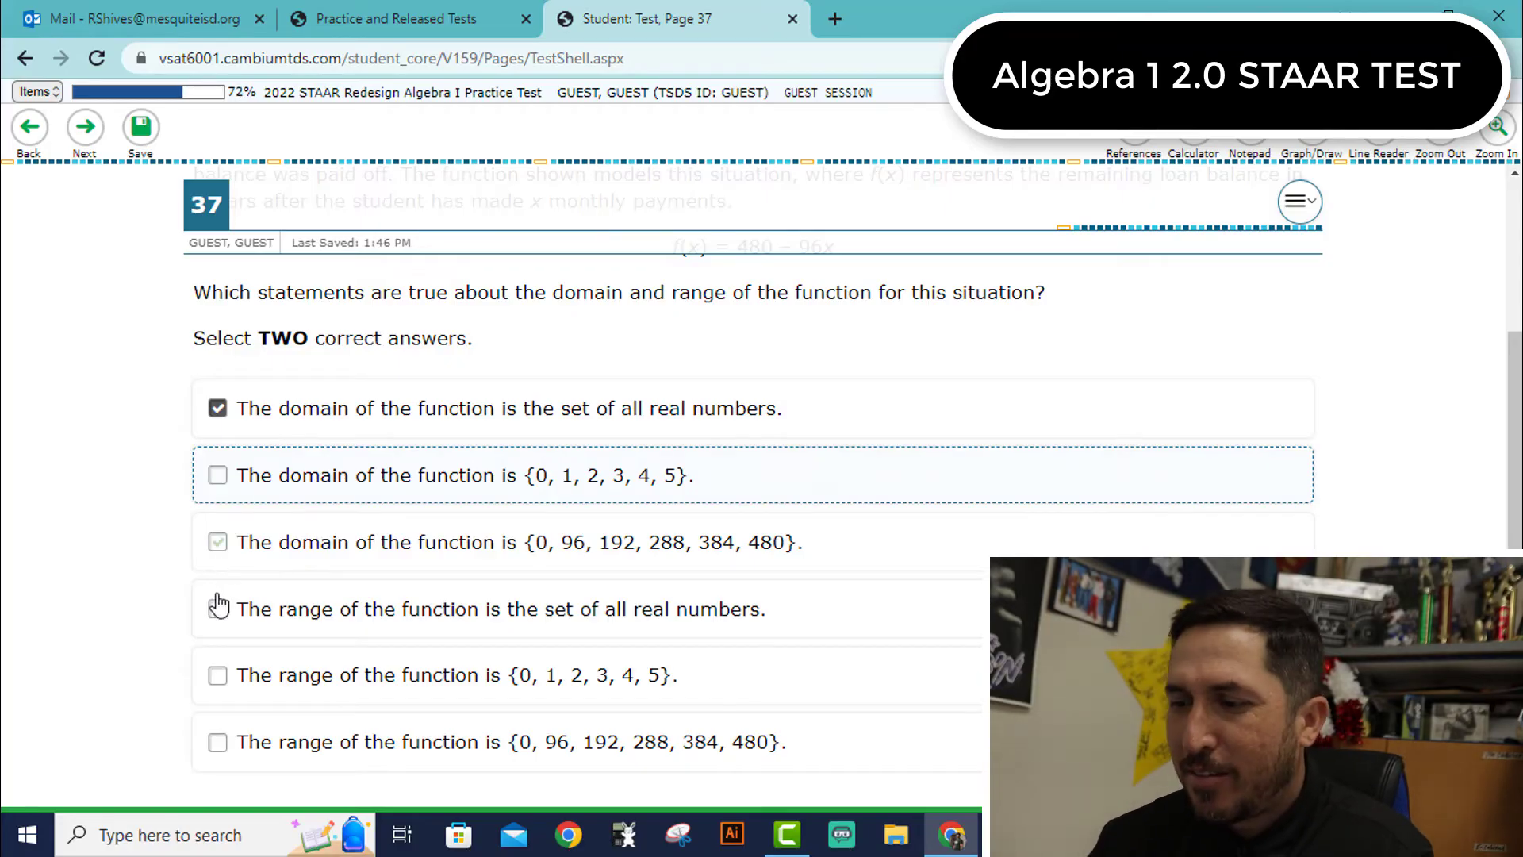
pyautogui.click(219, 623)
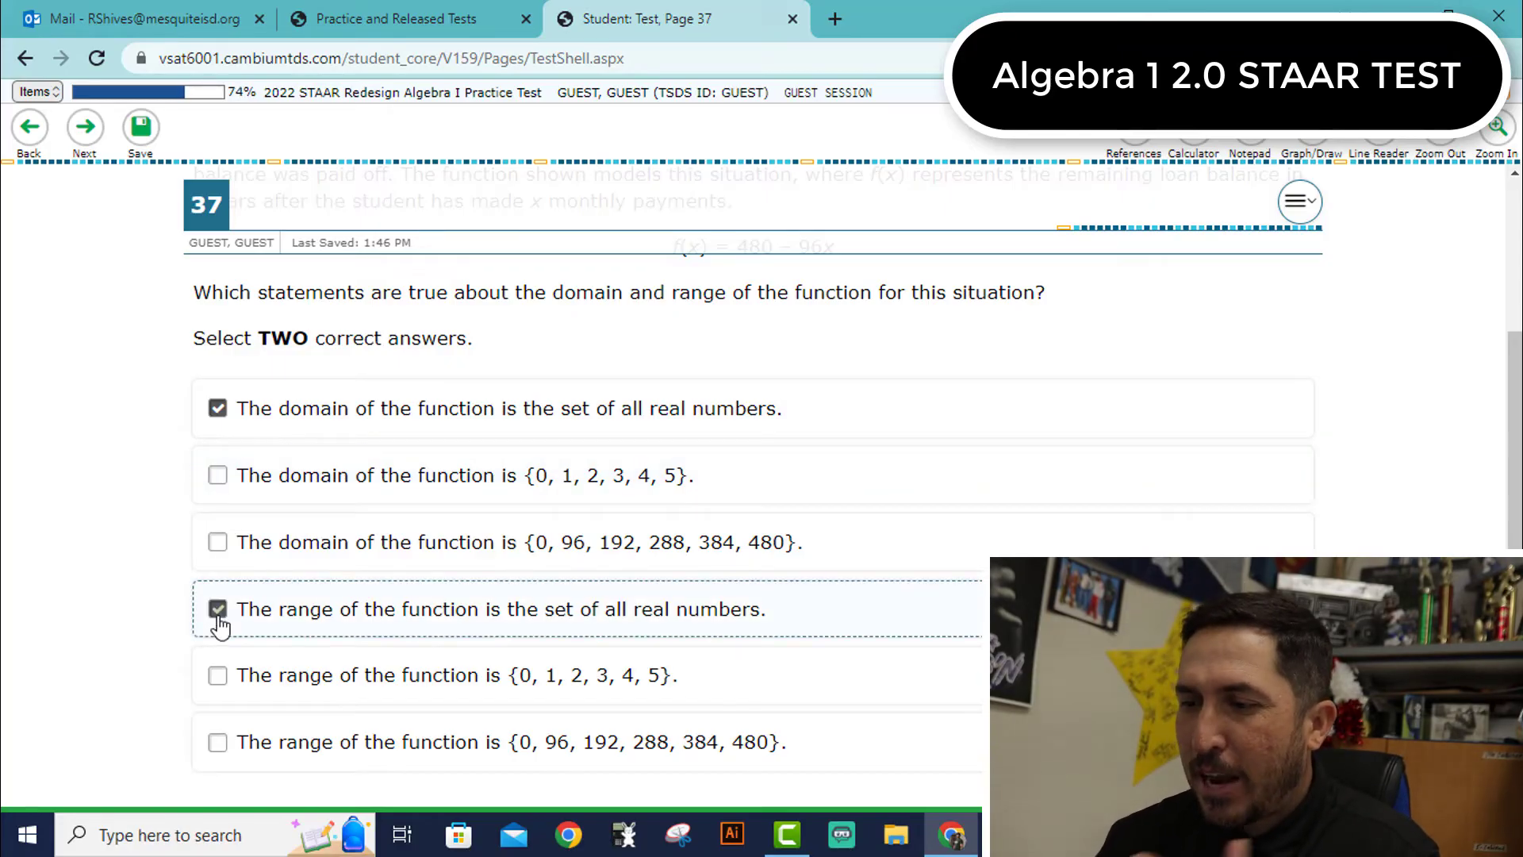
pyautogui.click(217, 407)
# Skip questions 37 and 38 unanswered and look over the equation entry keypad of question 39.
pyautogui.click(87, 128)
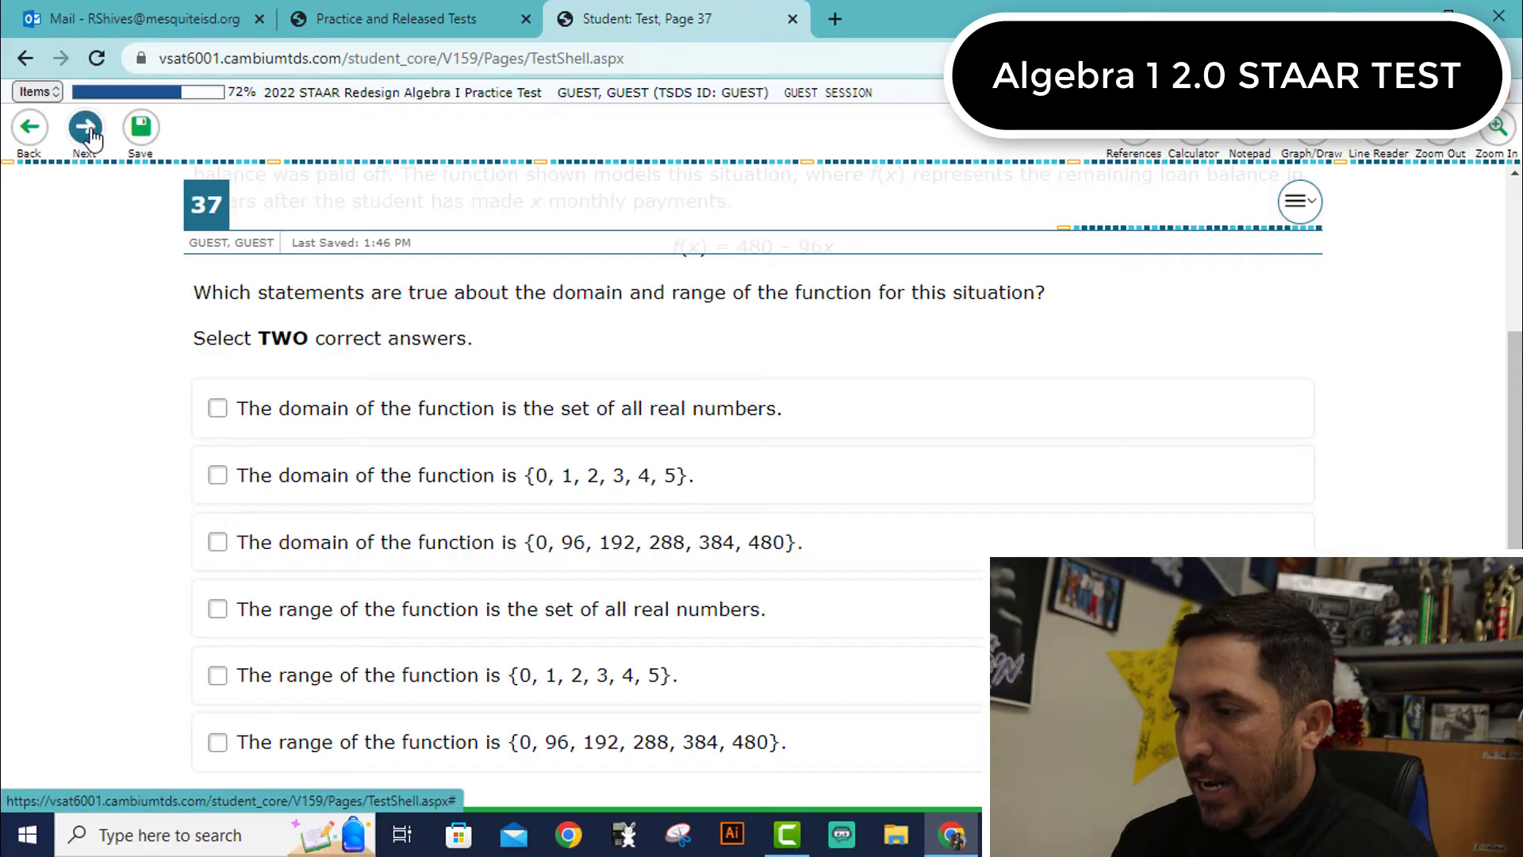
pyautogui.press('Return')
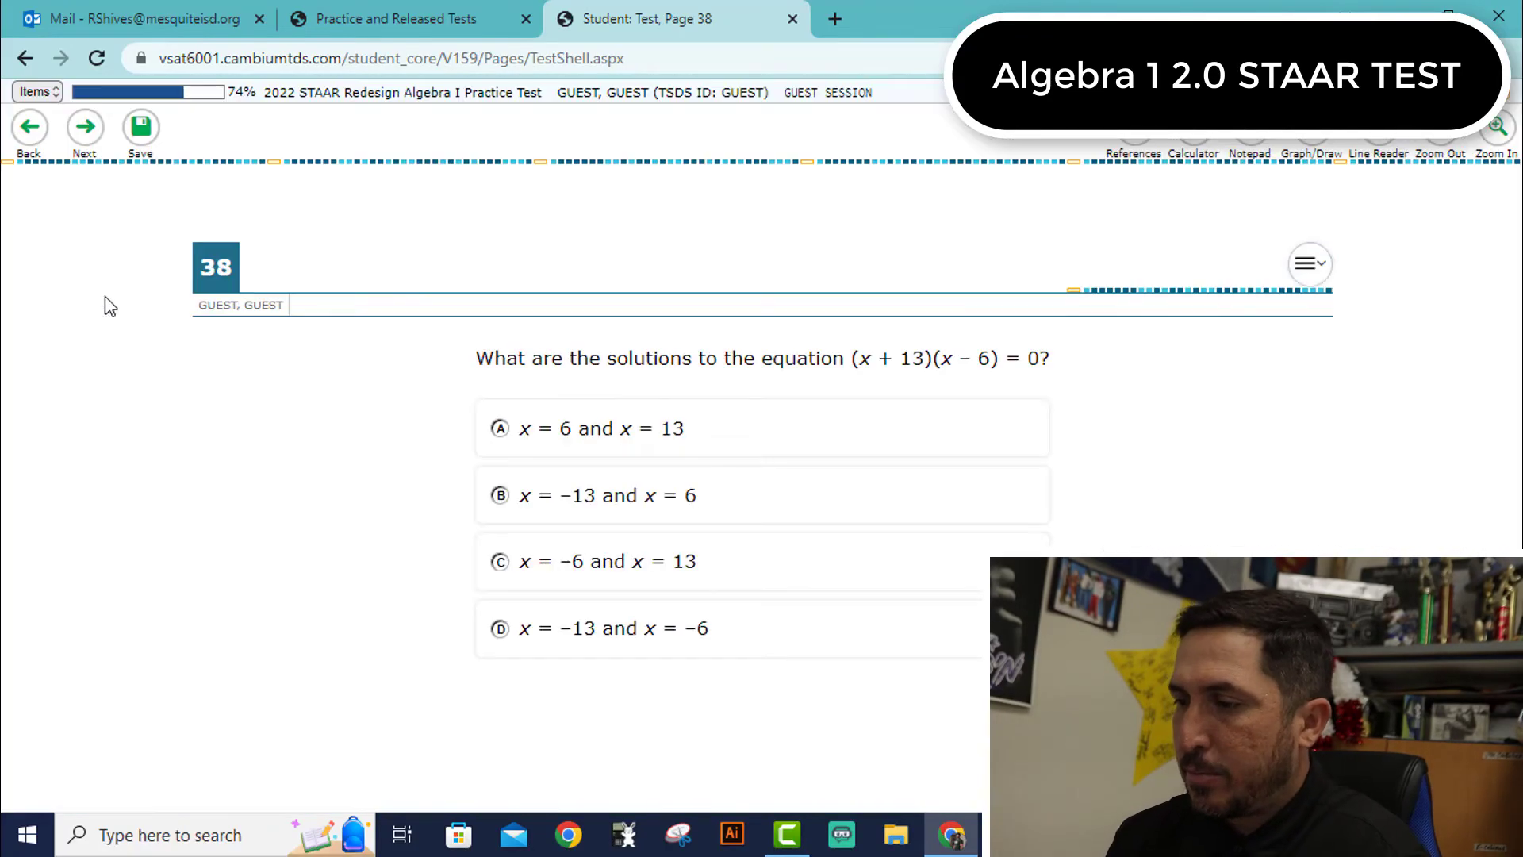
pyautogui.click(92, 133)
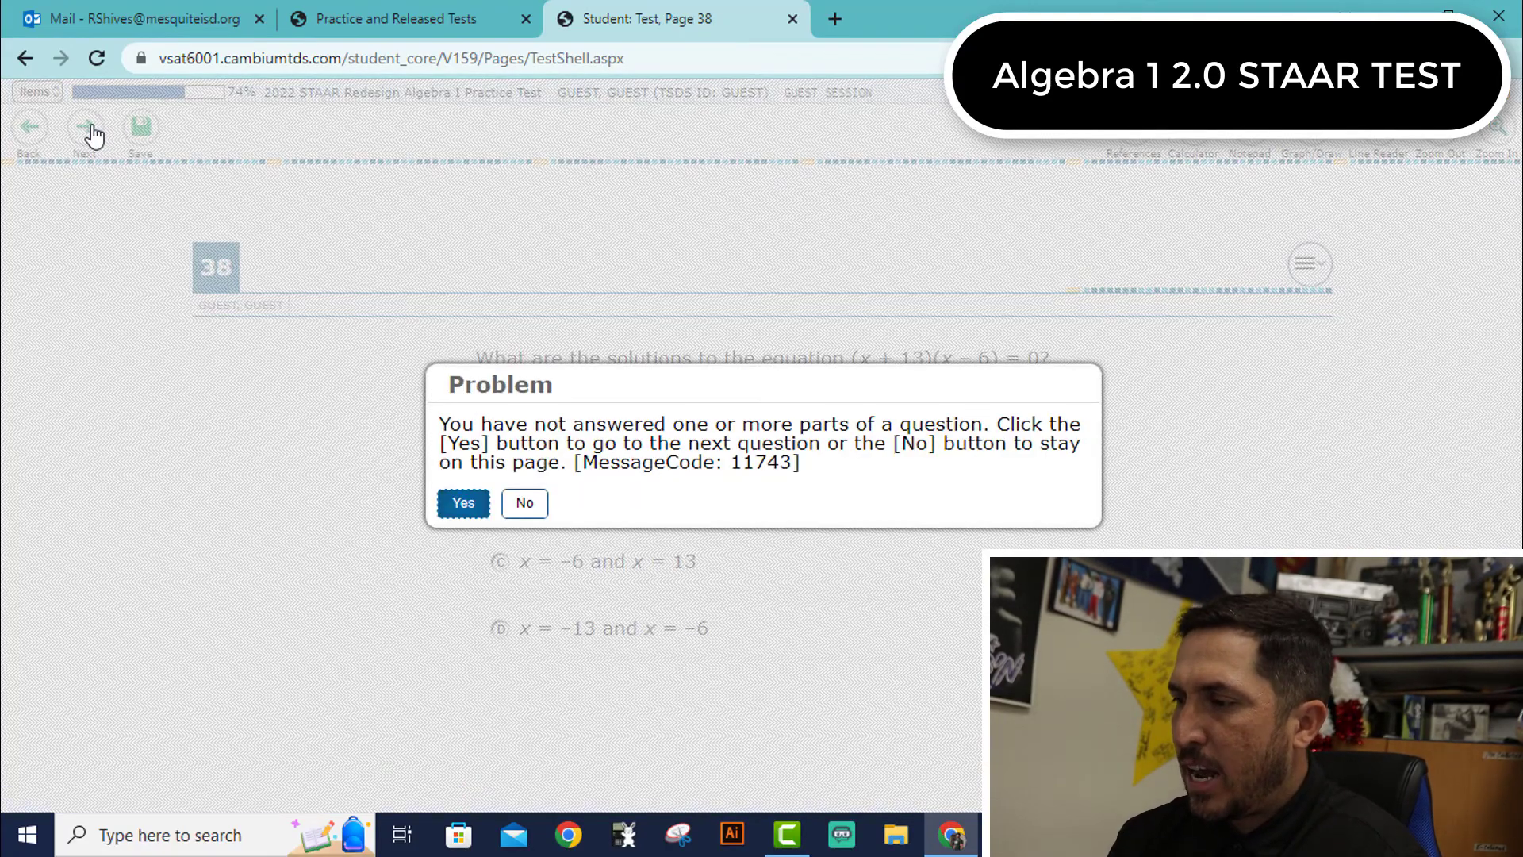
pyautogui.press('Return')
pyautogui.scroll(-1, 357, 447)
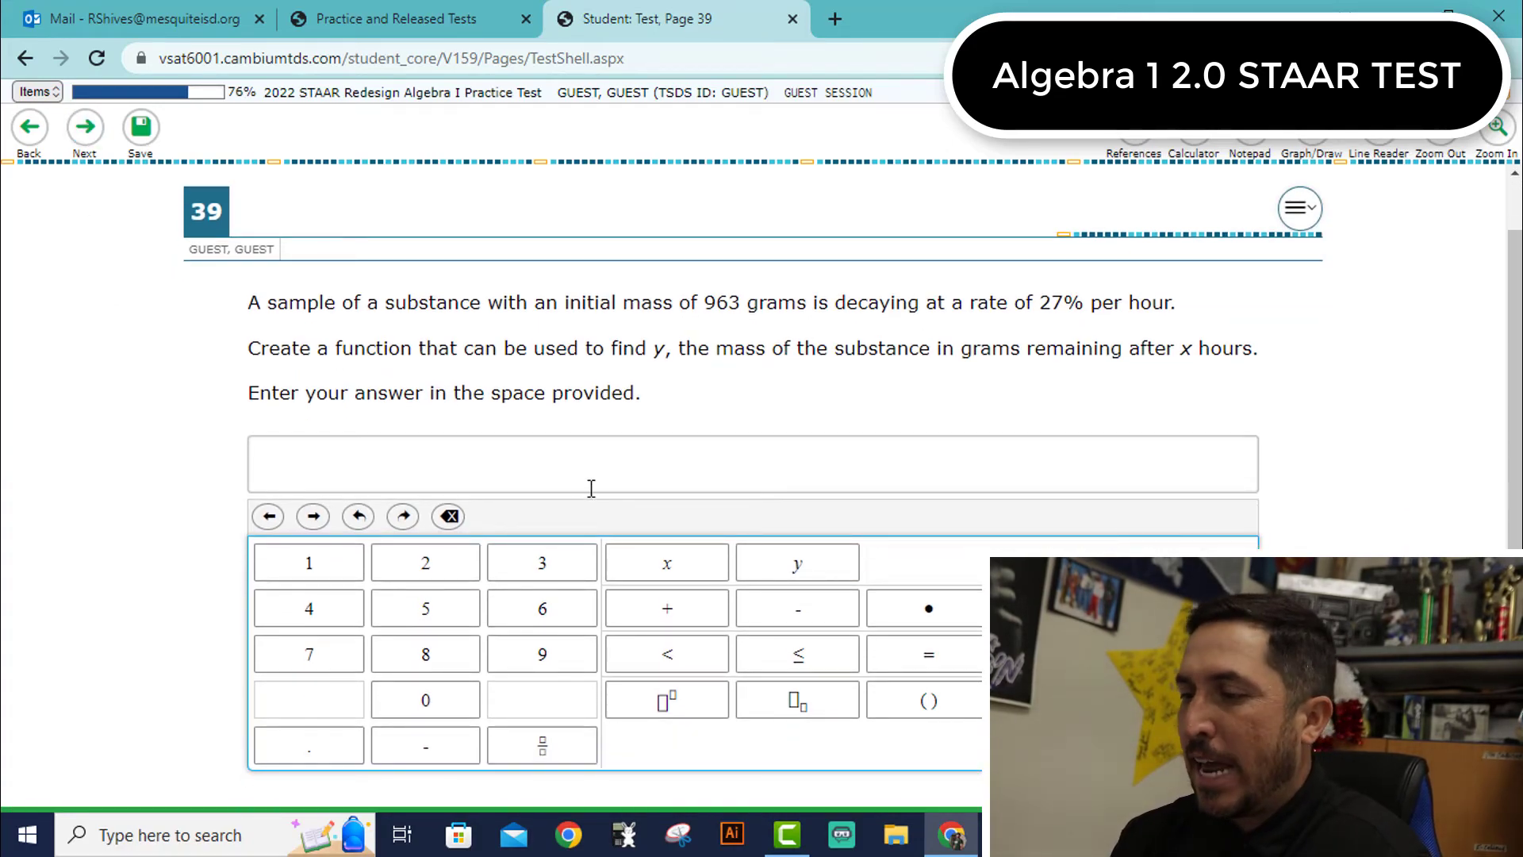
# Advance from question 39 to question 42, leaving questions 39 to 41 unanswered.
pyautogui.click(88, 127)
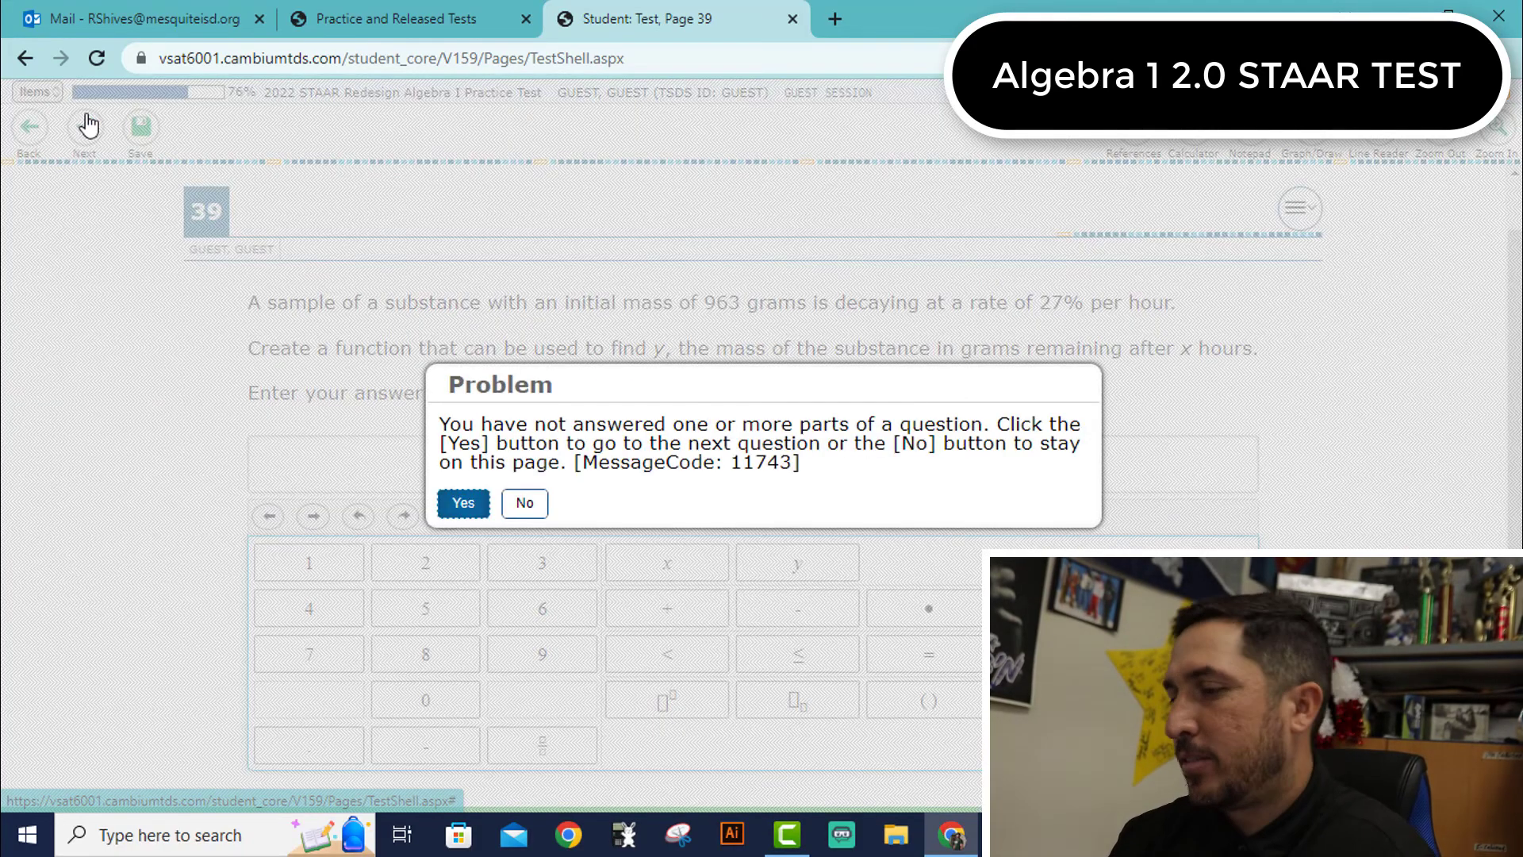
pyautogui.press('Return')
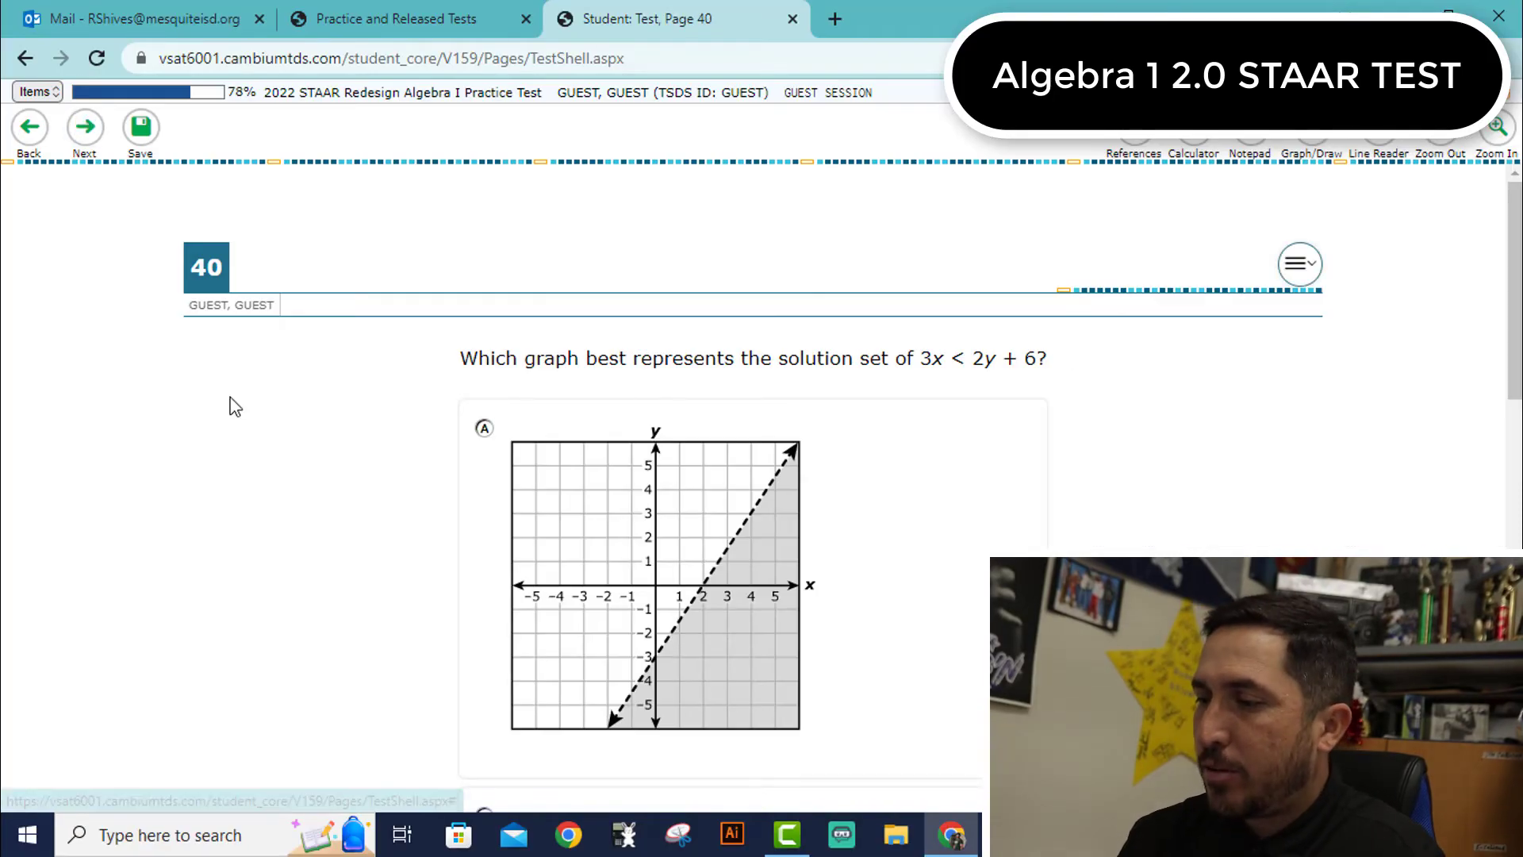
pyautogui.scroll(-1, 198, 273)
pyautogui.click(94, 141)
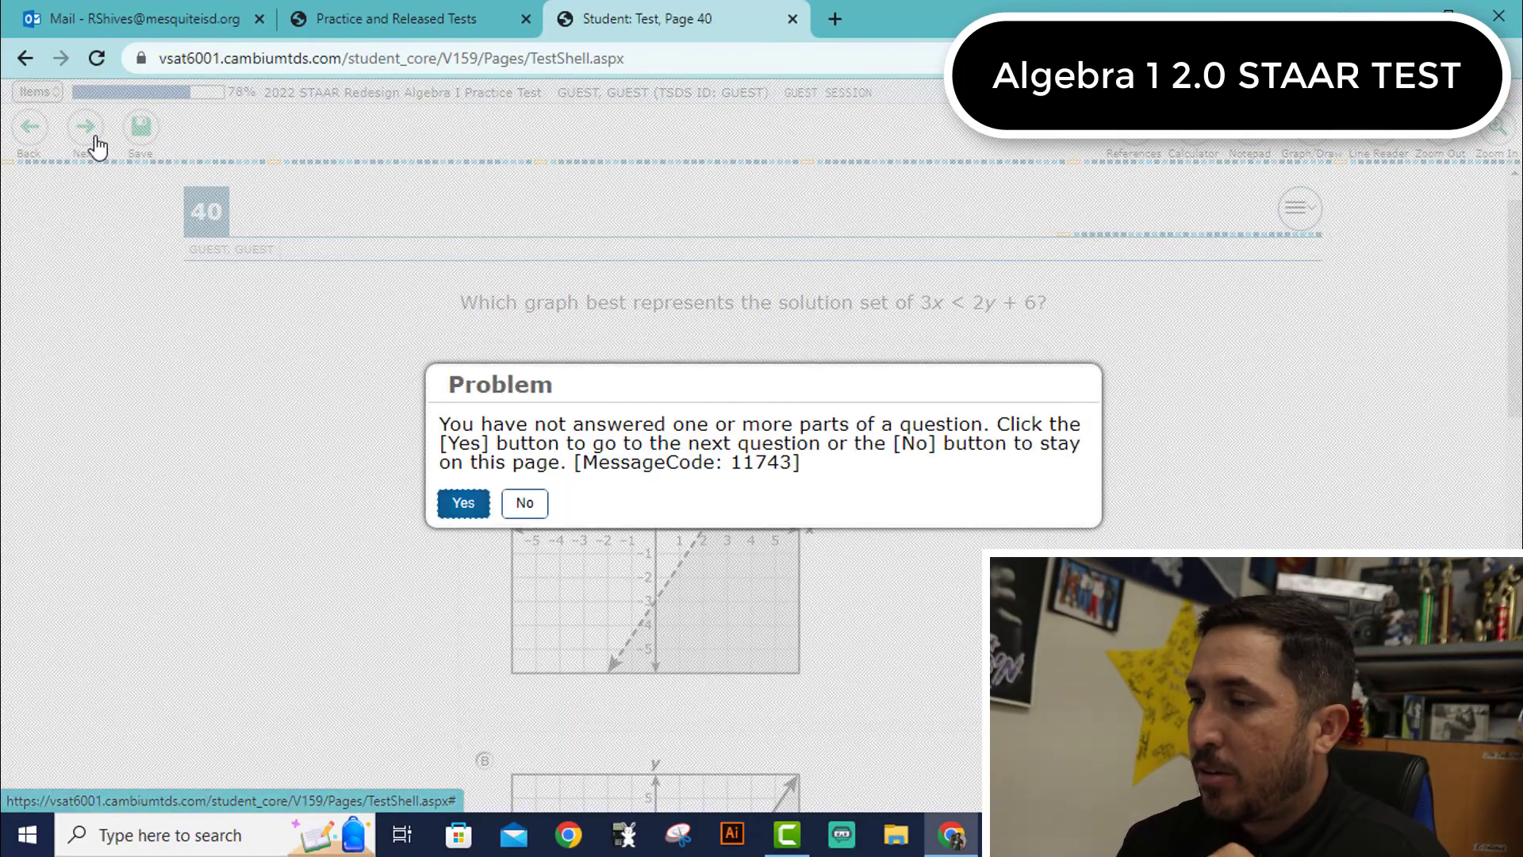
pyautogui.press('Return')
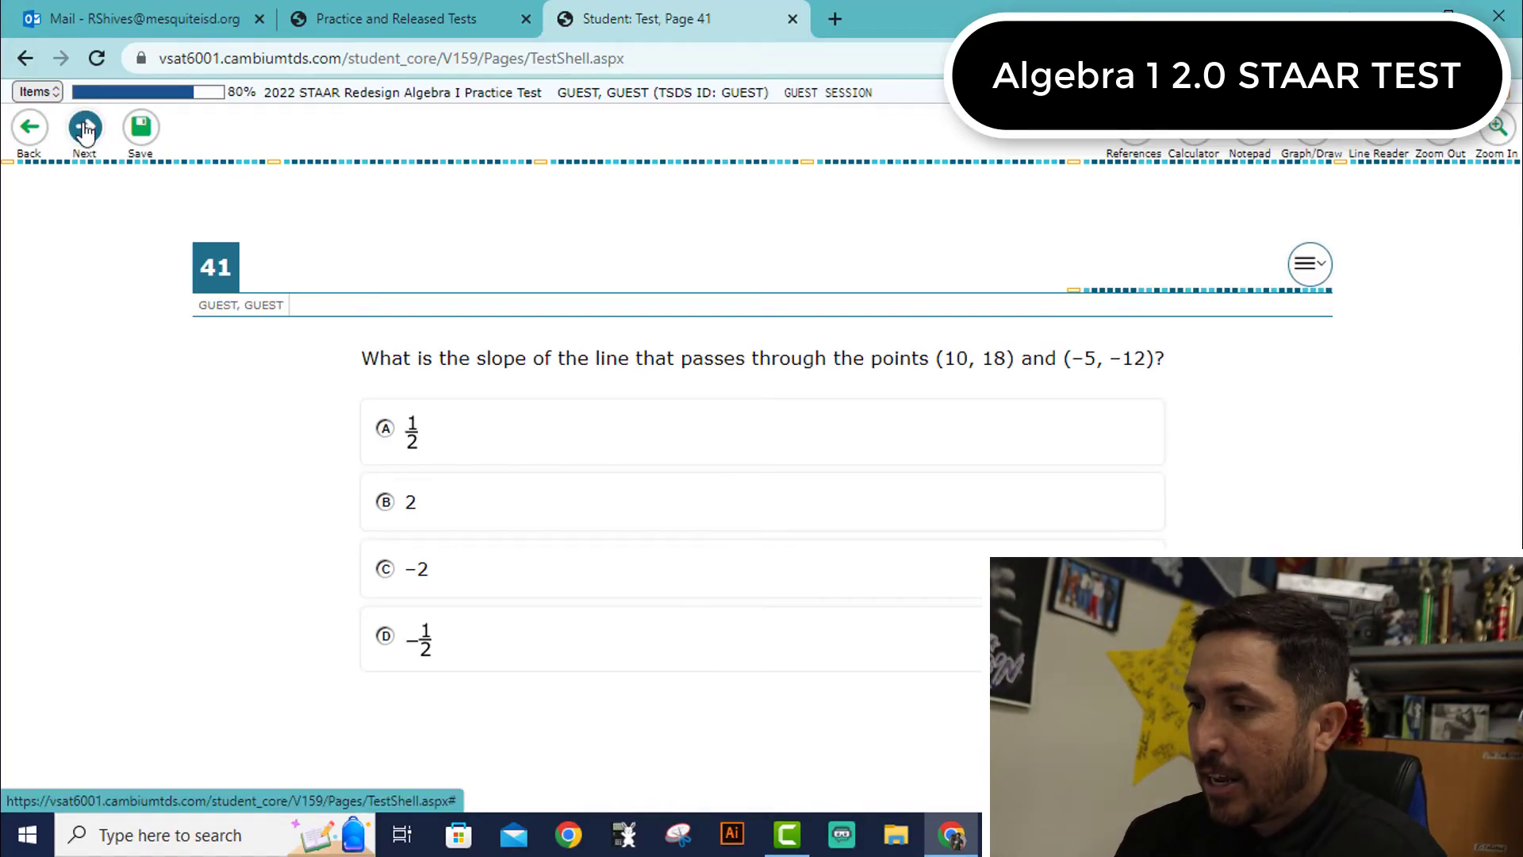
pyautogui.click(85, 129)
pyautogui.press('Return')
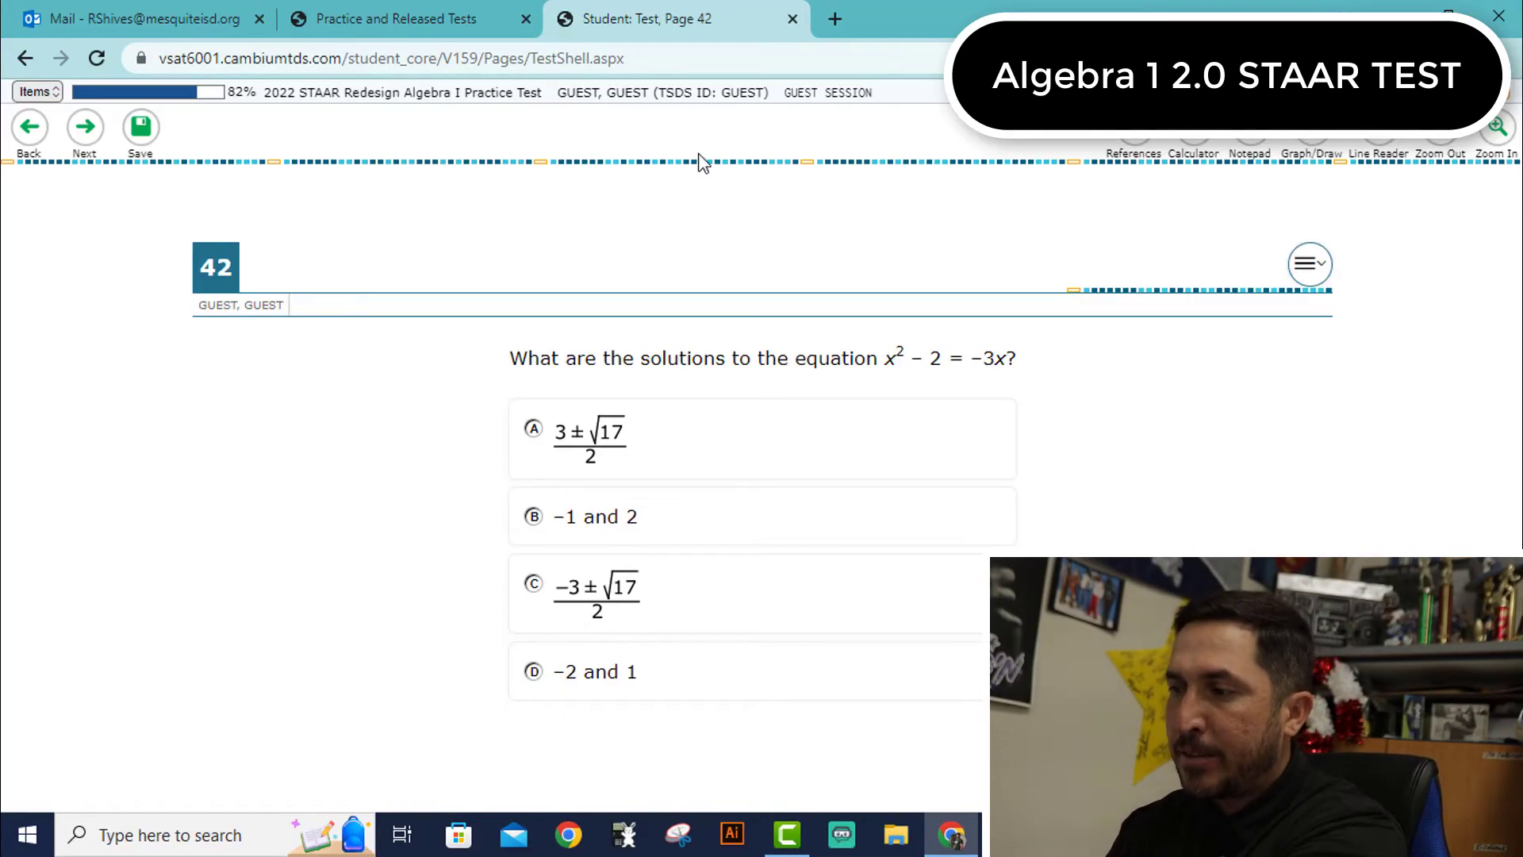
# Open the graphing calculator and graph x^2 - 2 + 3x for the equation in question 42.
pyautogui.click(1199, 146)
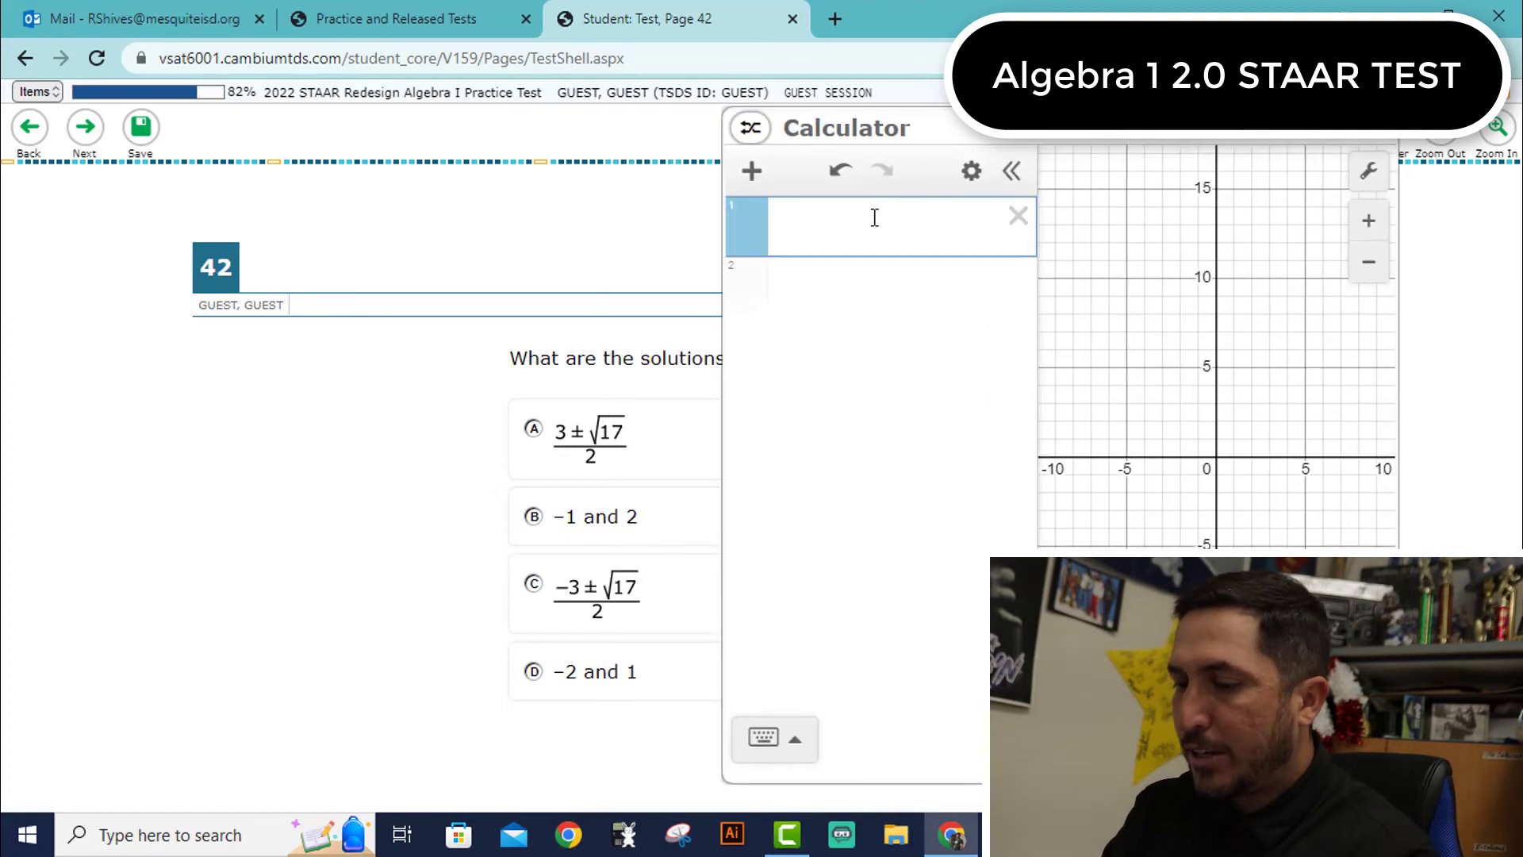
pyautogui.write('x^2')
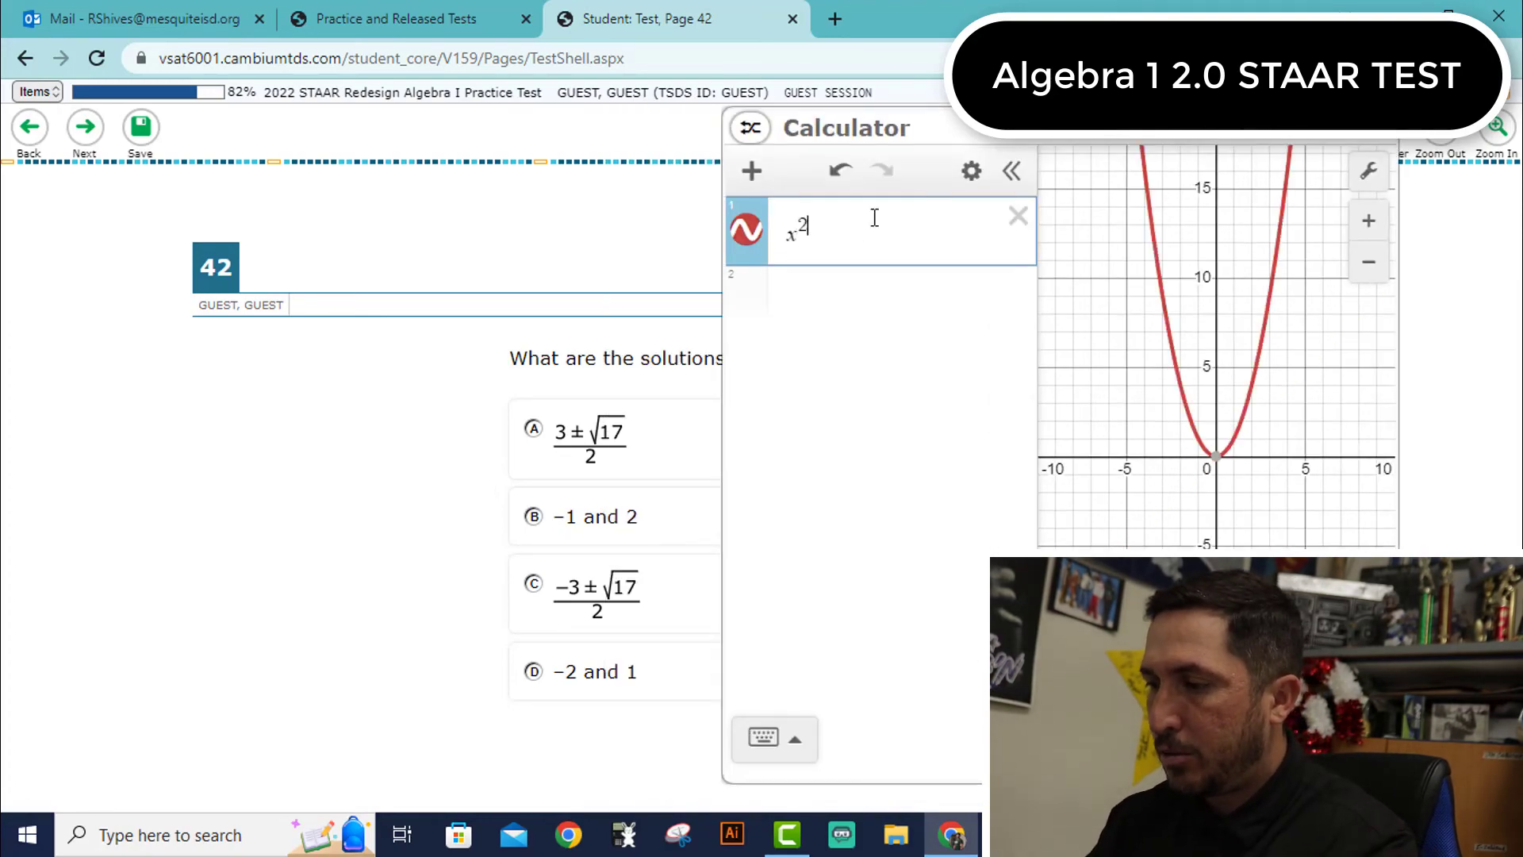
pyautogui.write('-x+')
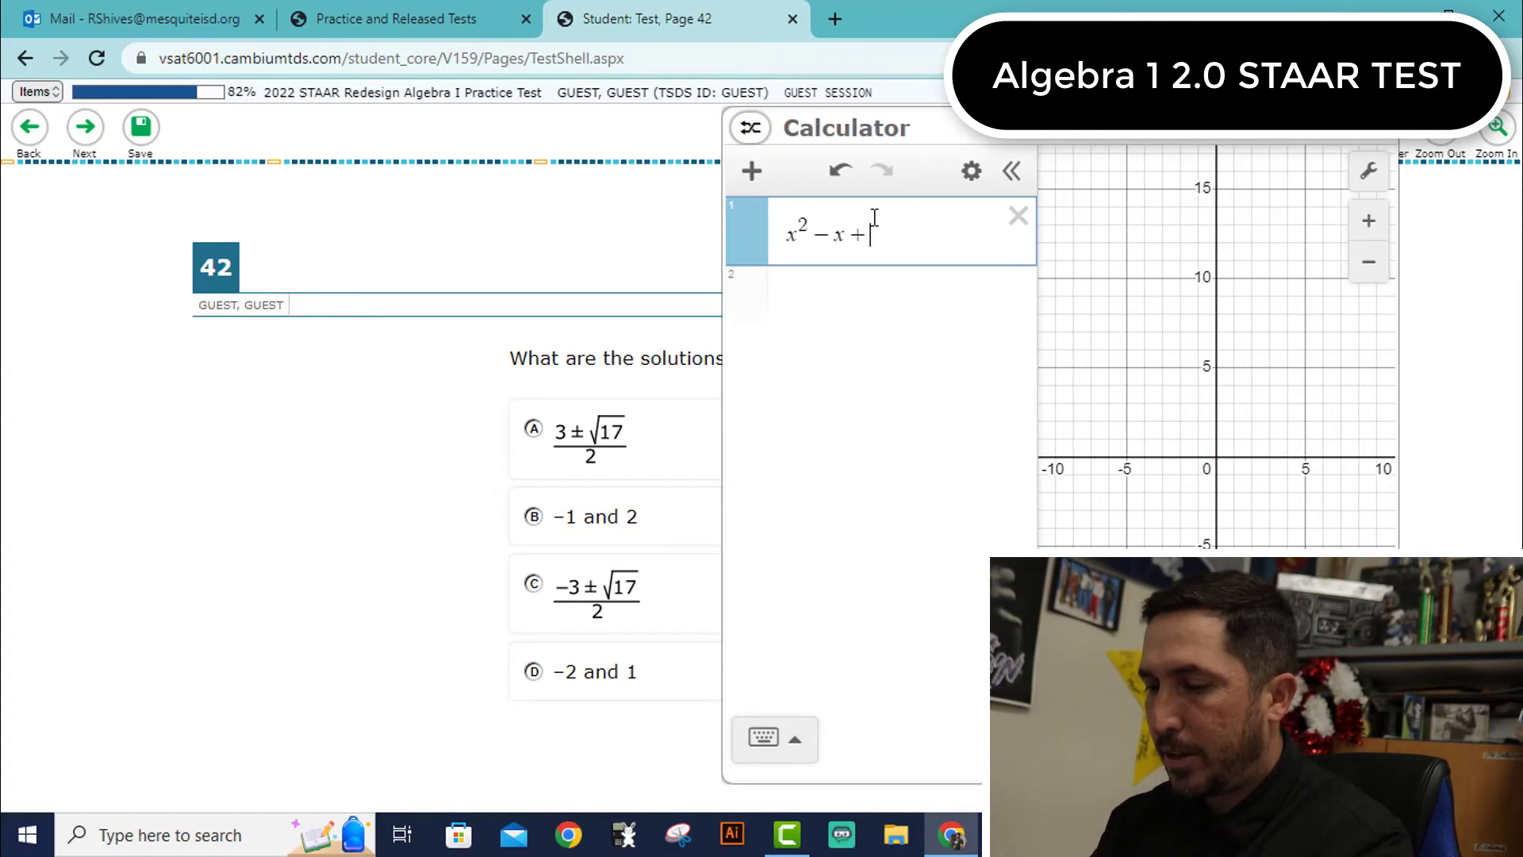
pyautogui.press('BackSpace')
pyautogui.press('BackSpace')
pyautogui.write('2+3x')
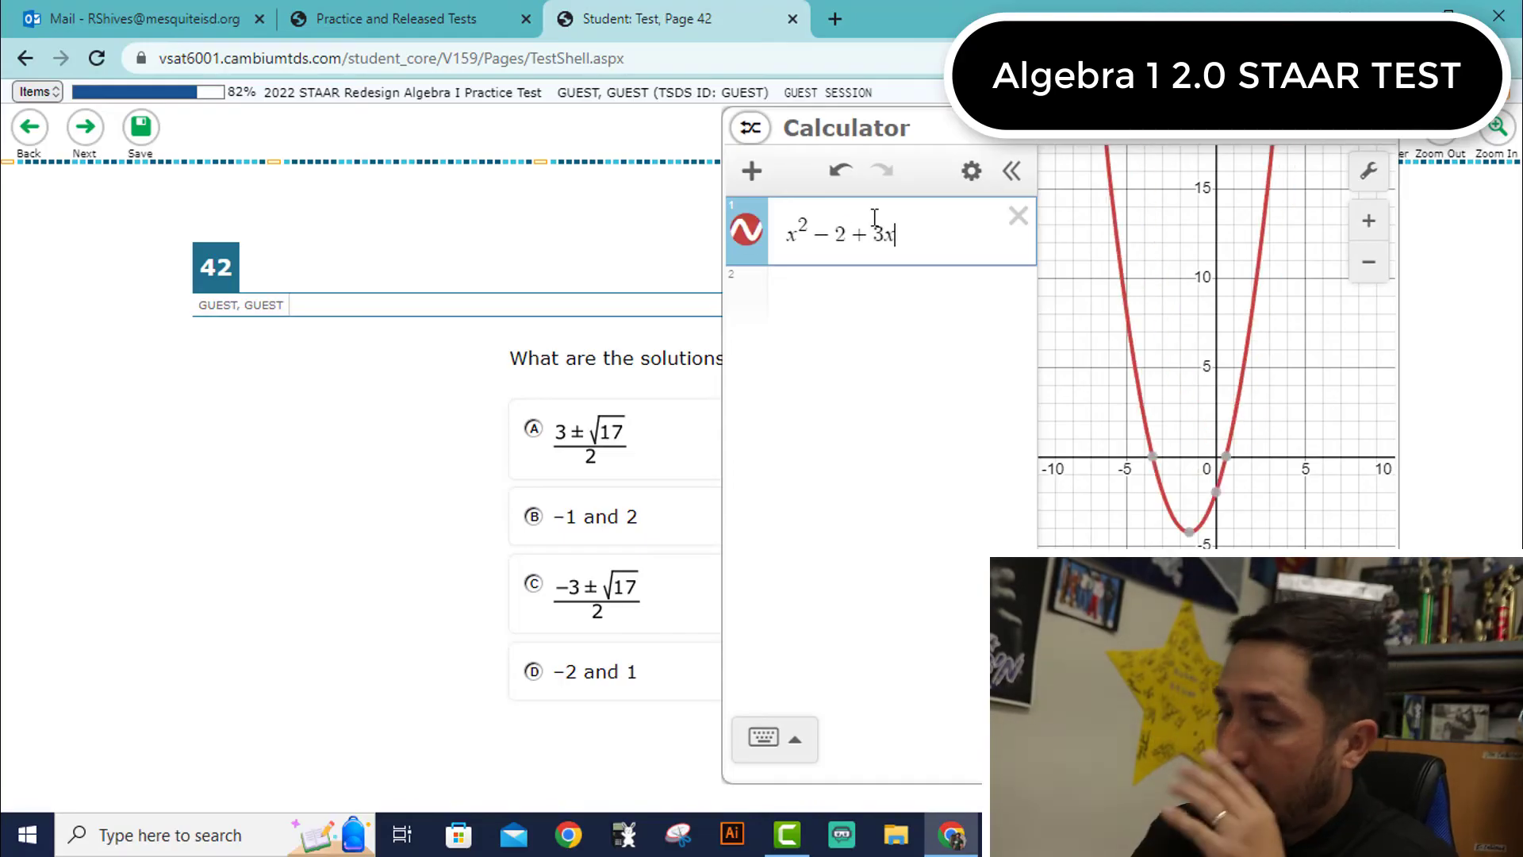
pyautogui.press('Return')
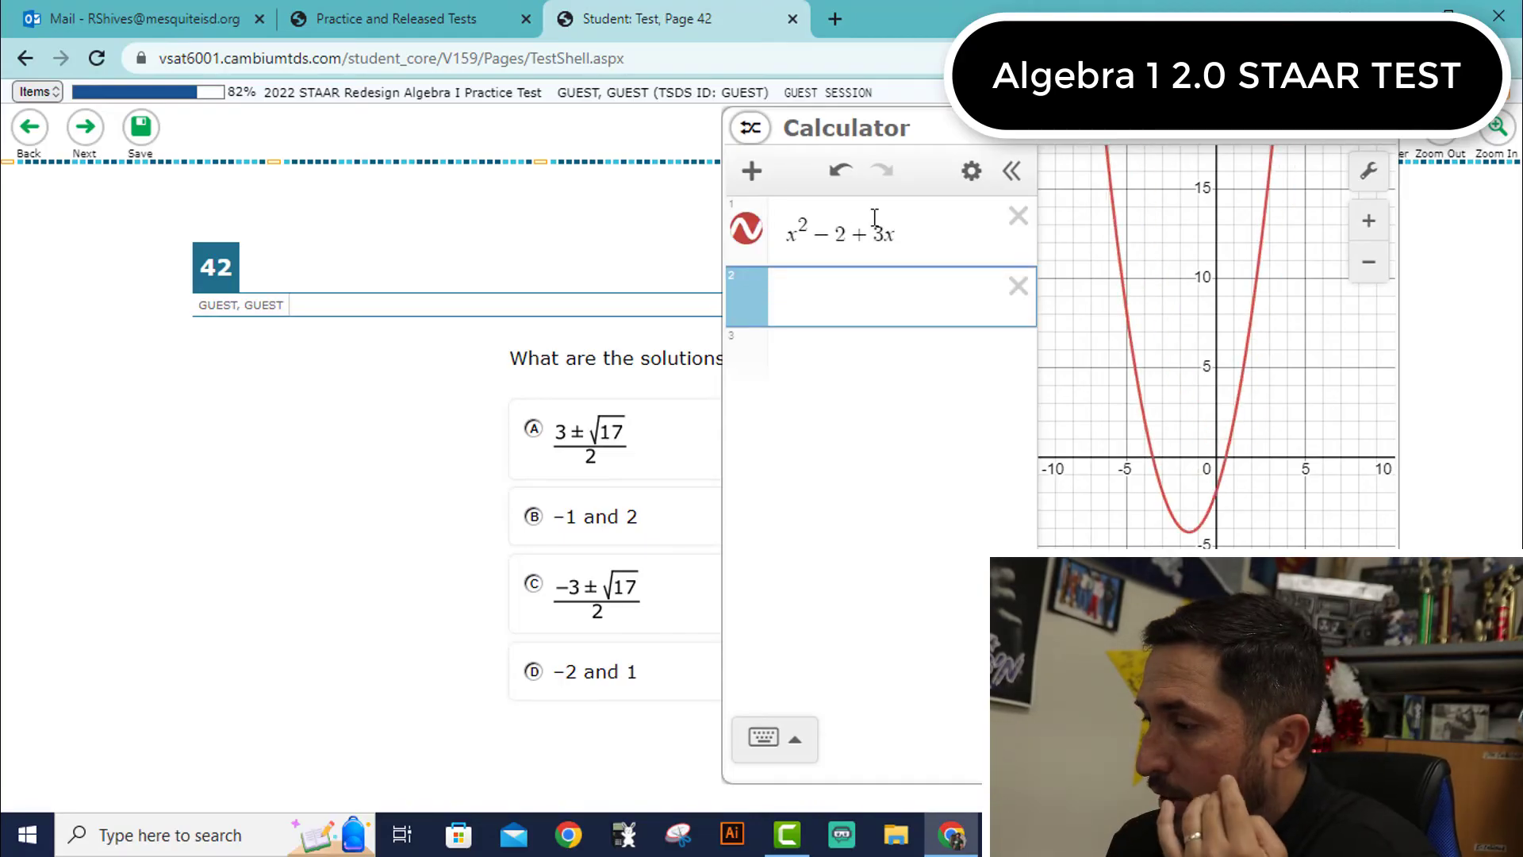
# Show the coordinates of both x-intercepts of the parabola to compare them with the answer choices.
pyautogui.click(1154, 458)
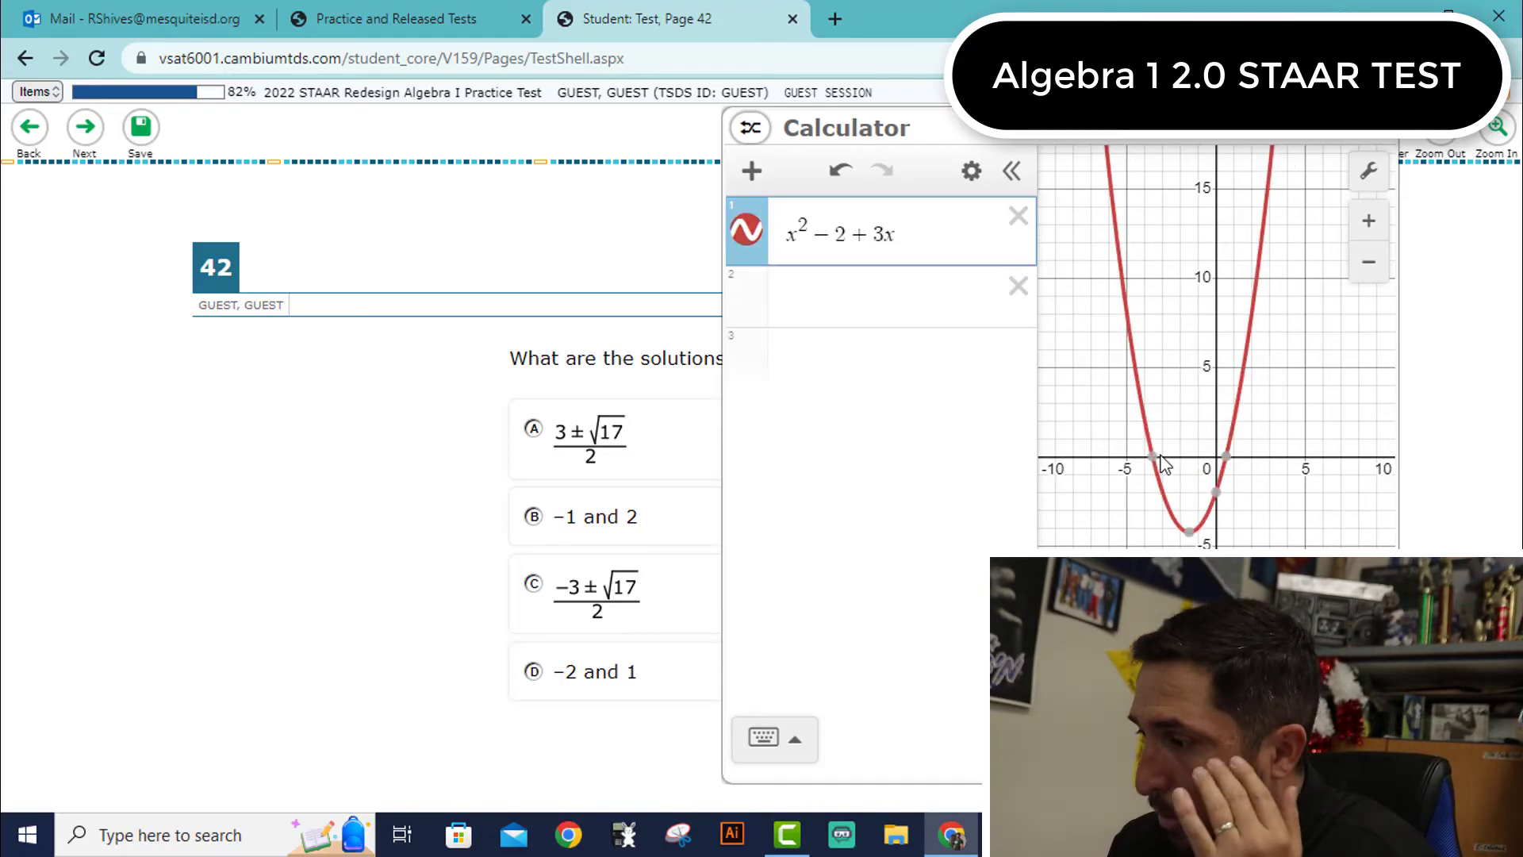
pyautogui.click(1226, 457)
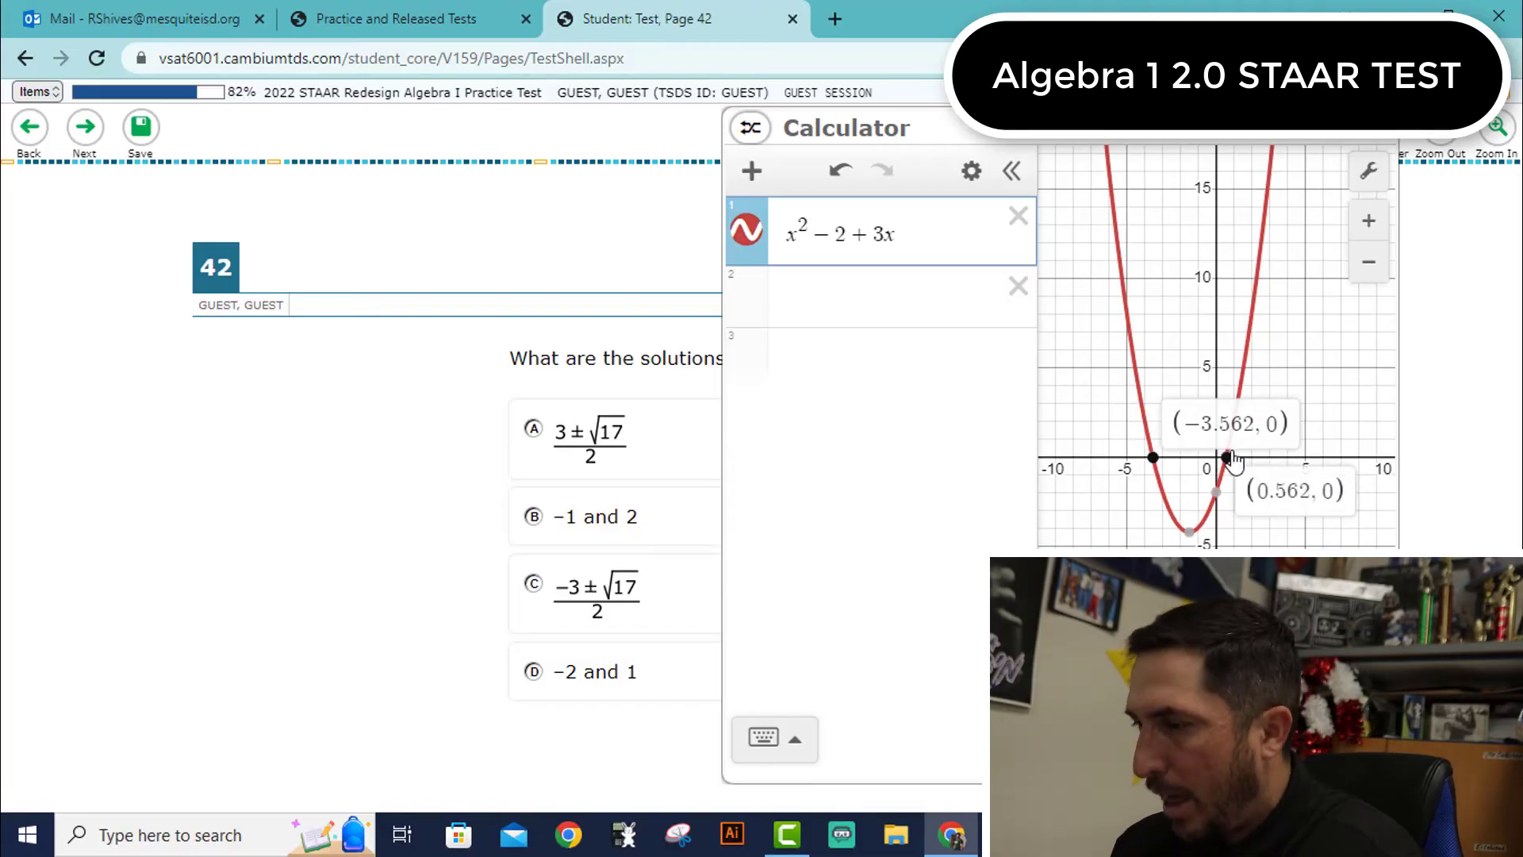
pyautogui.click(841, 302)
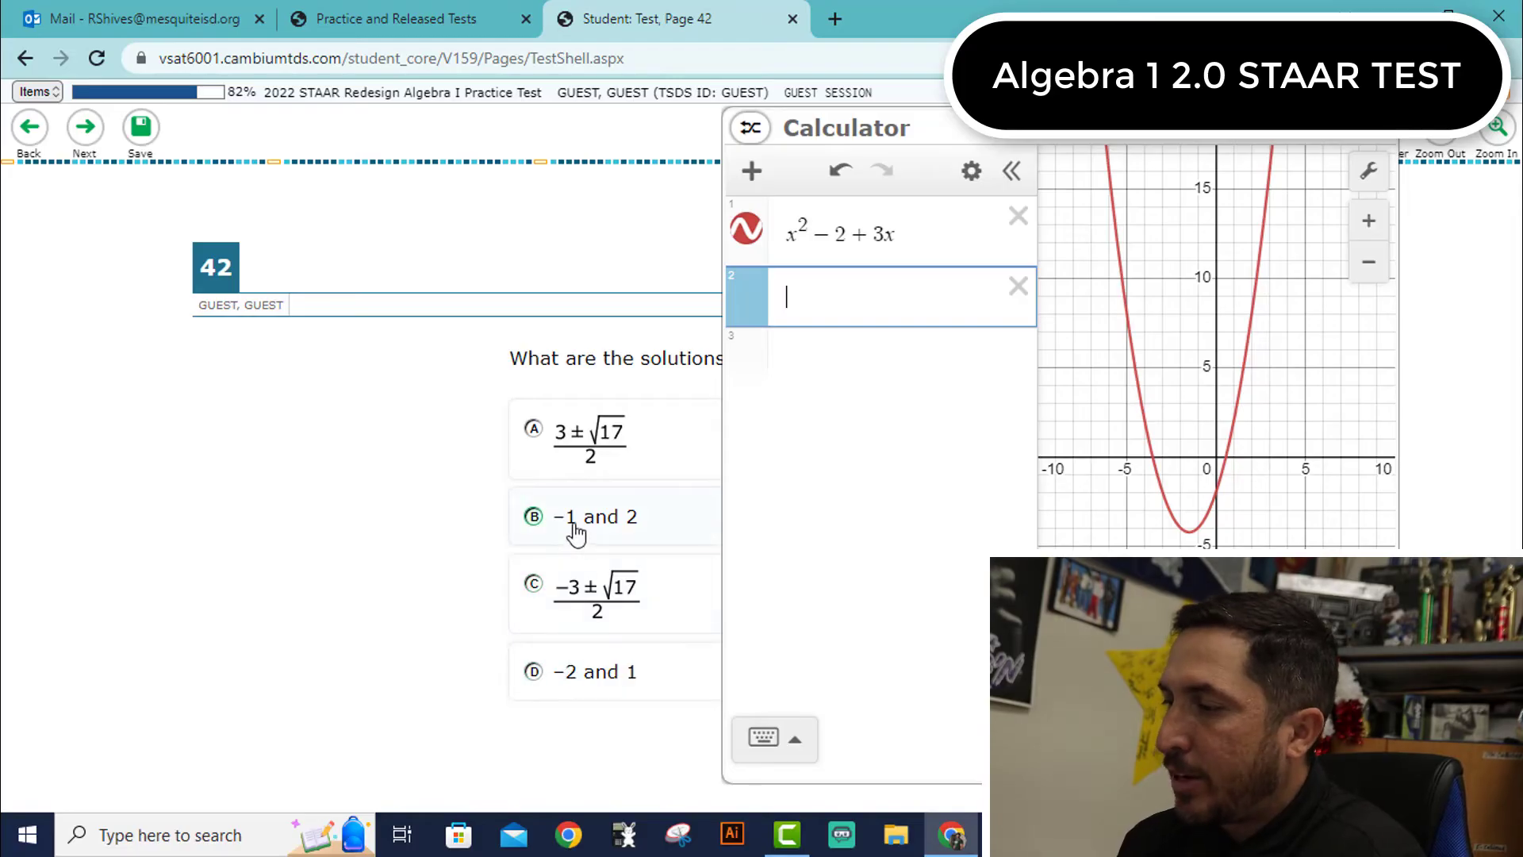
pyautogui.click(1151, 460)
pyautogui.click(1152, 458)
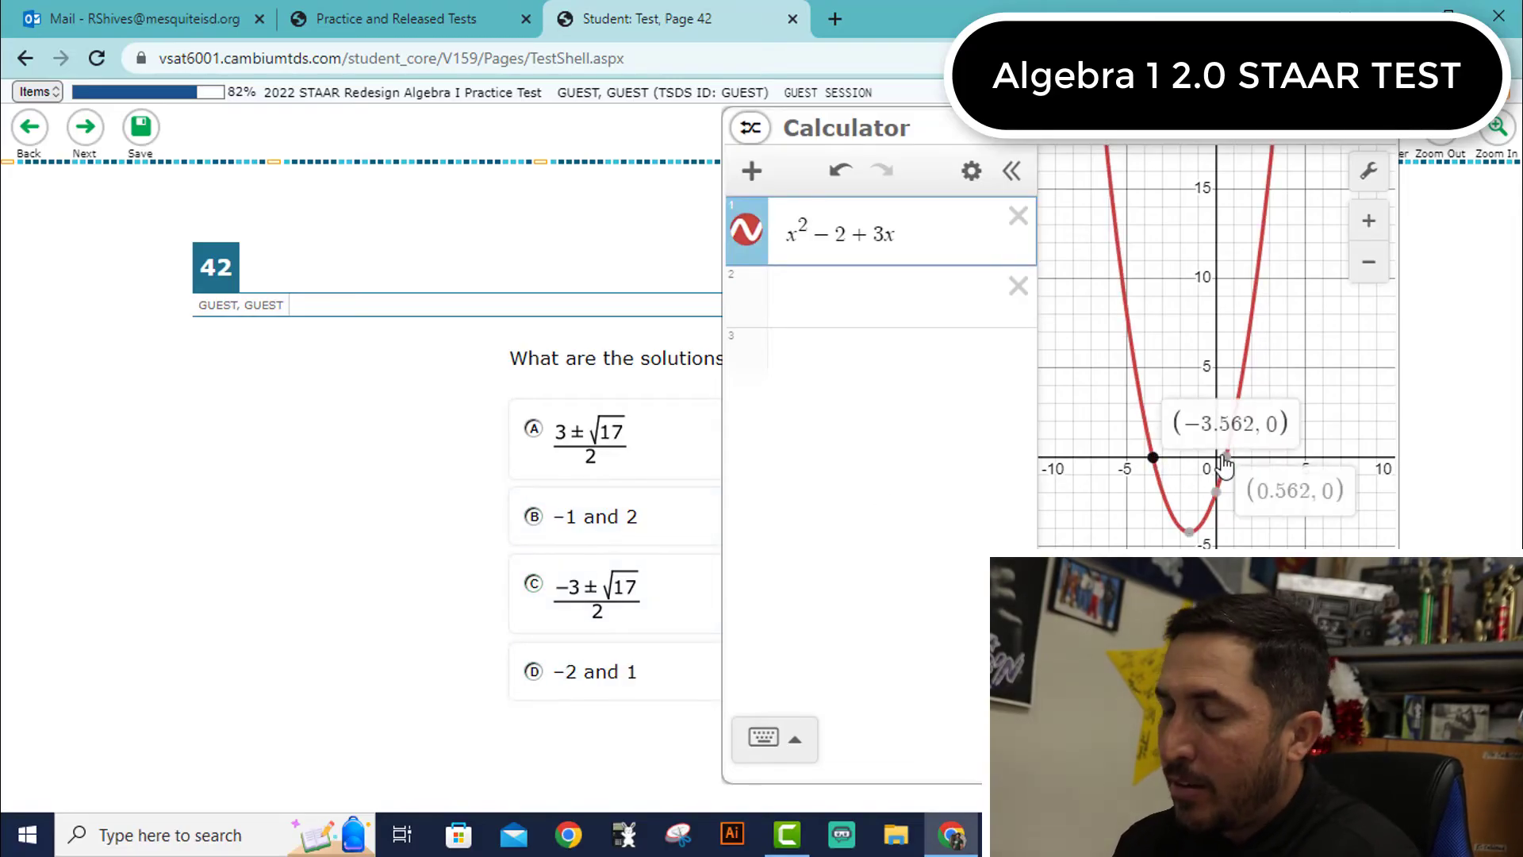
pyautogui.click(1226, 457)
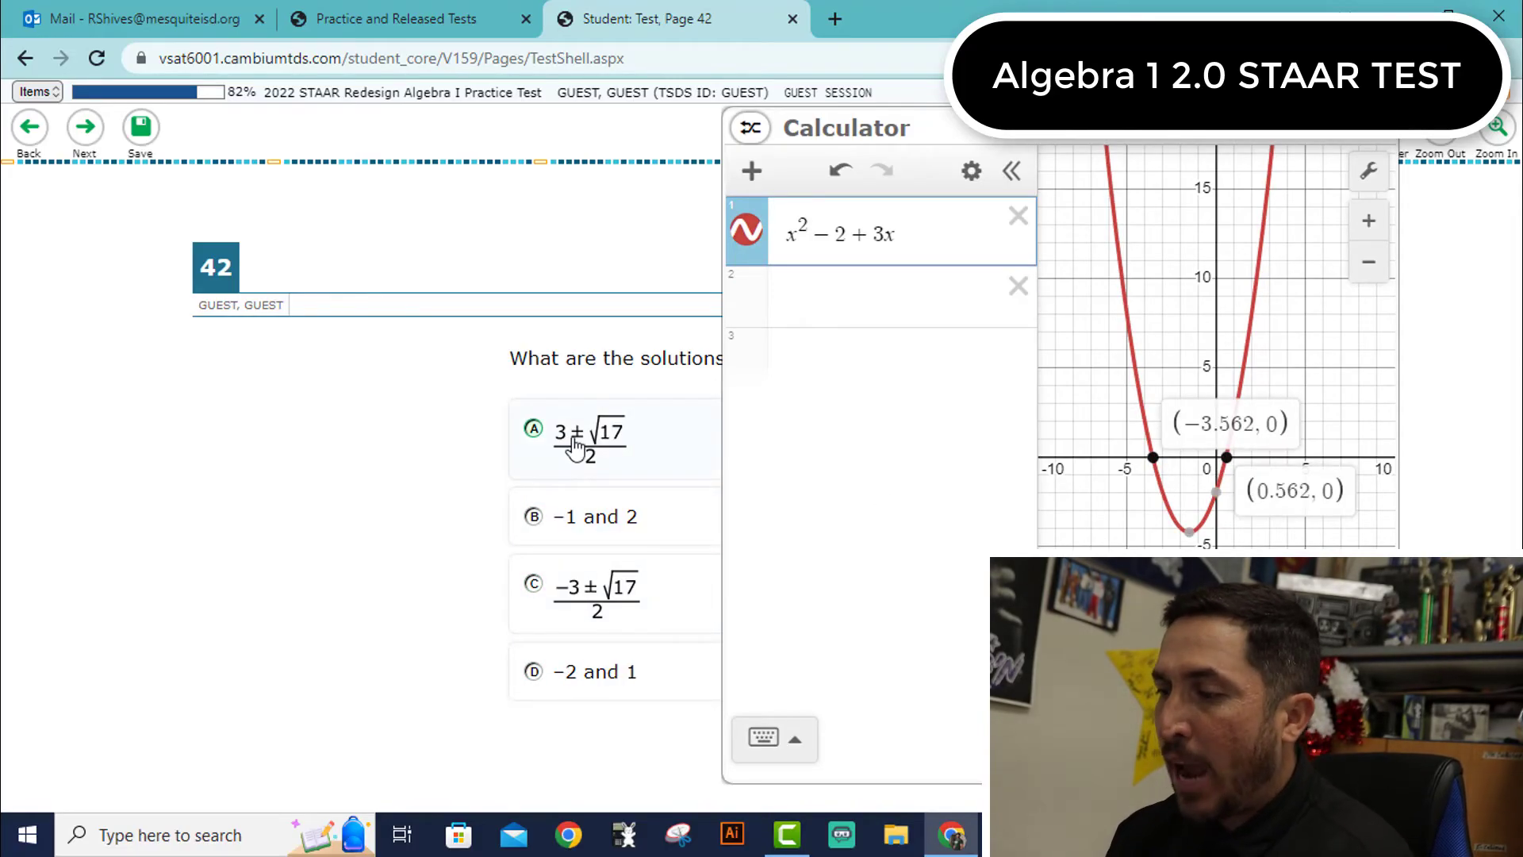
# Evaluate (3 + √17)/2 from answer choice A in the calculator's second expression line.
pyautogui.click(814, 322)
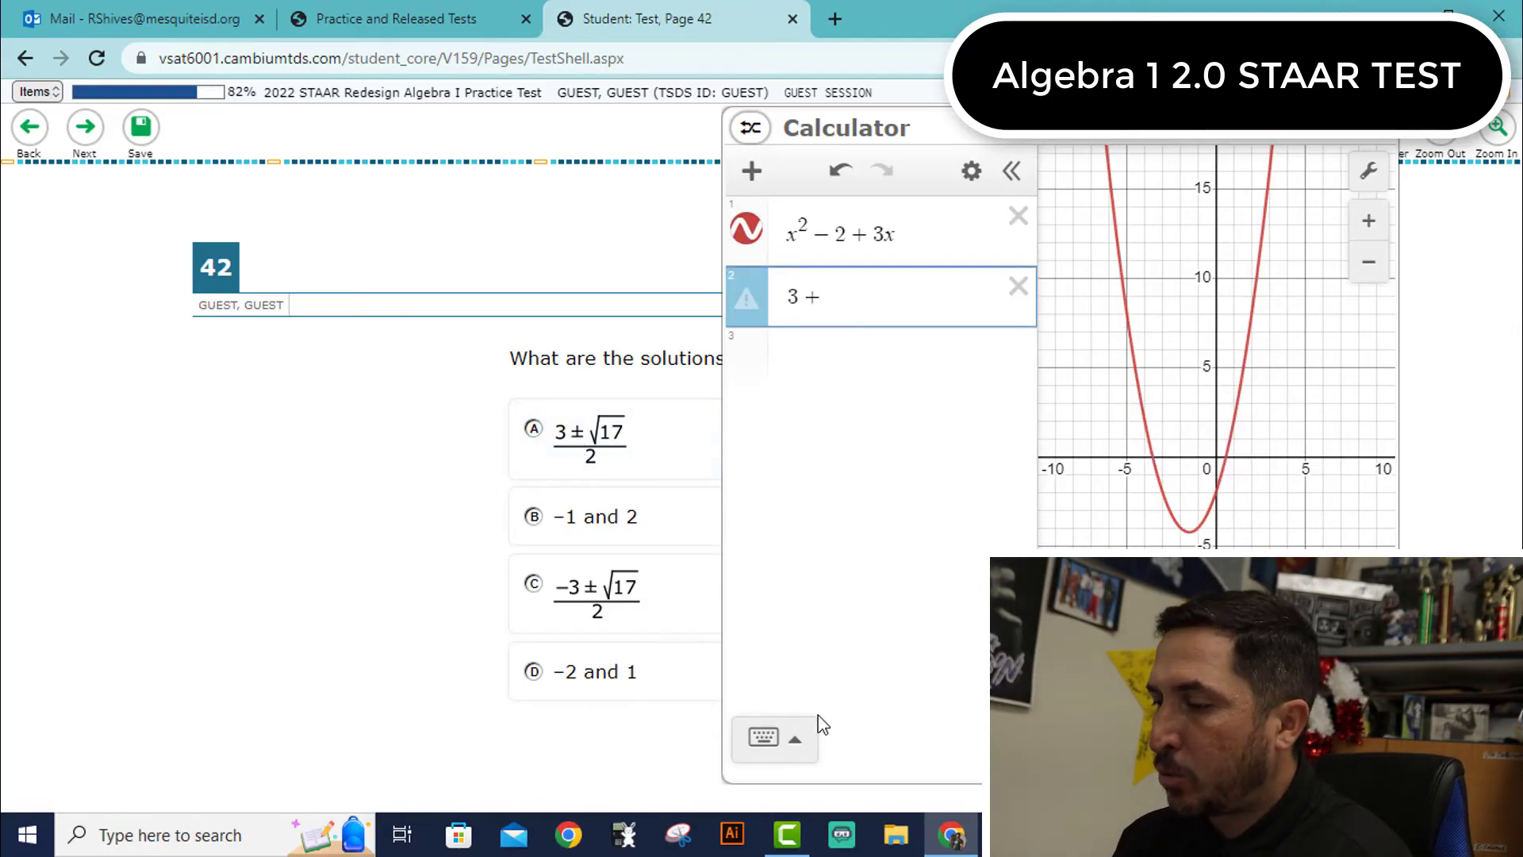
pyautogui.click(792, 745)
pyautogui.write('3+')
pyautogui.click(879, 742)
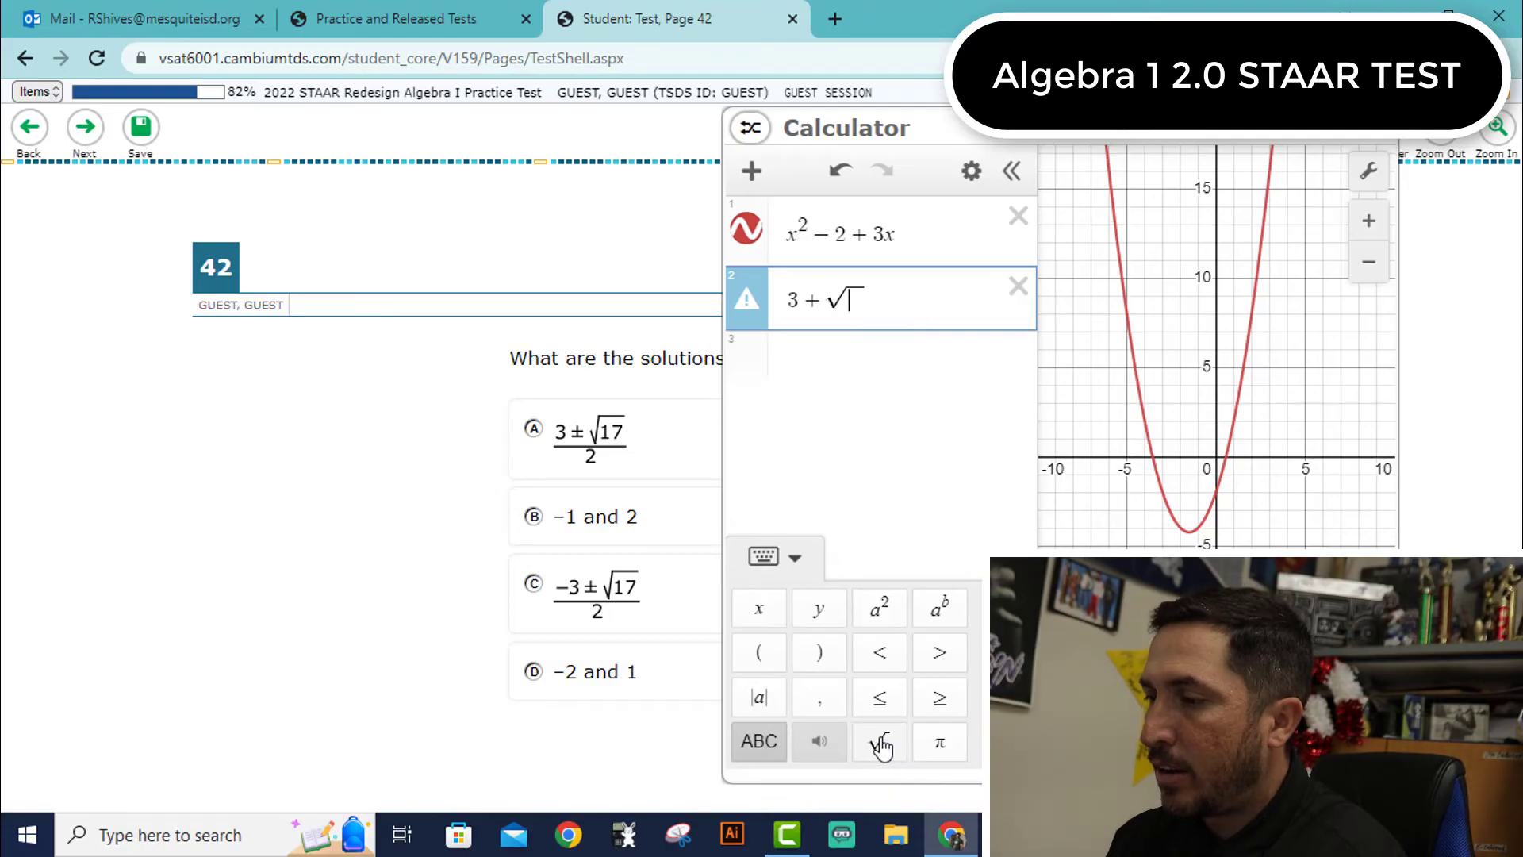
pyautogui.write('17')
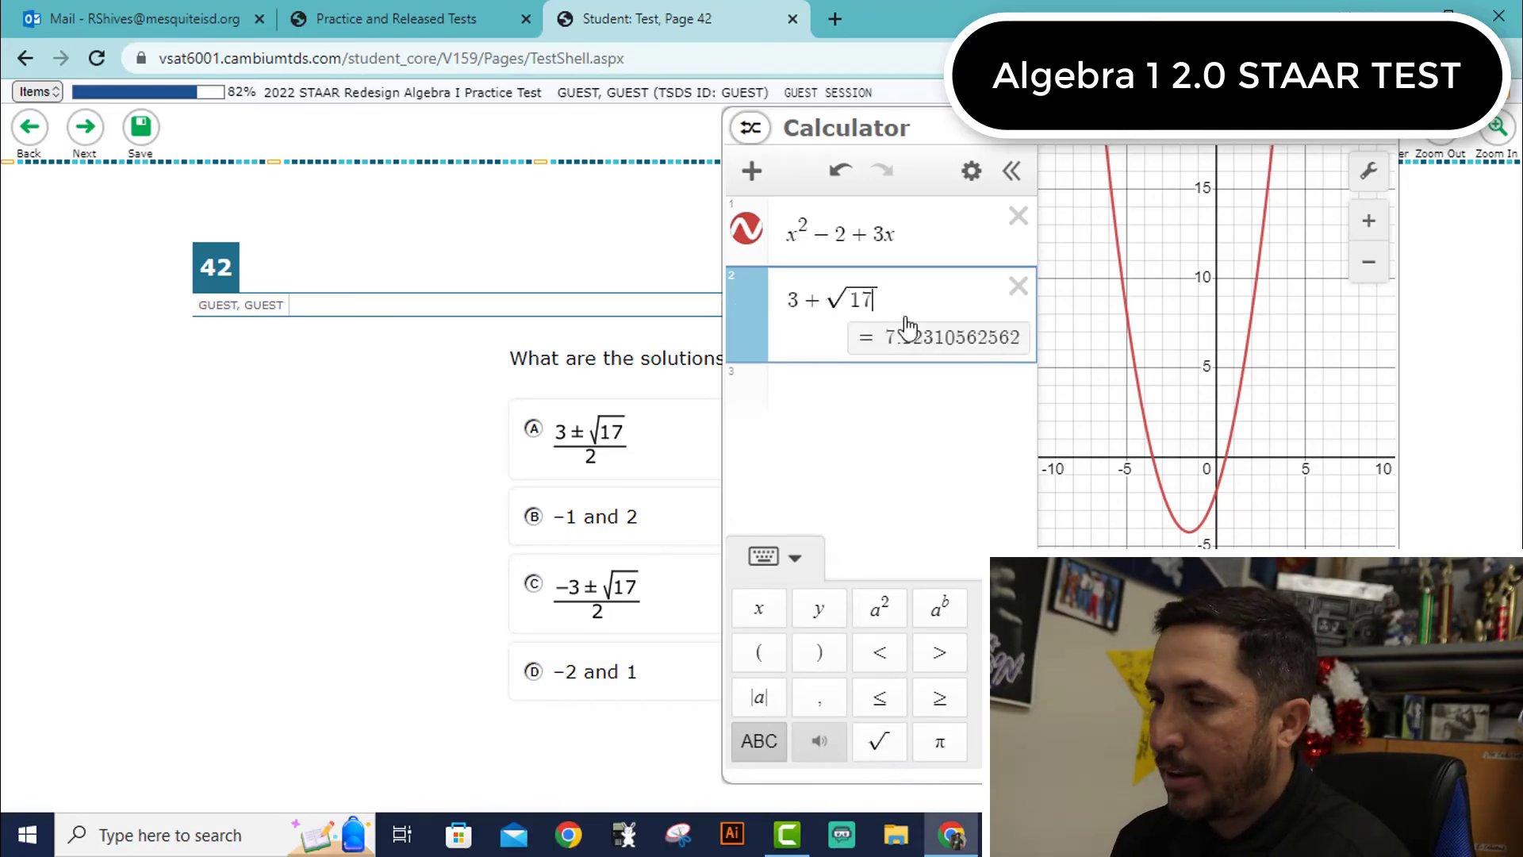
pyautogui.moveTo(900, 302); pyautogui.dragTo(785, 302)
pyautogui.write('/2')
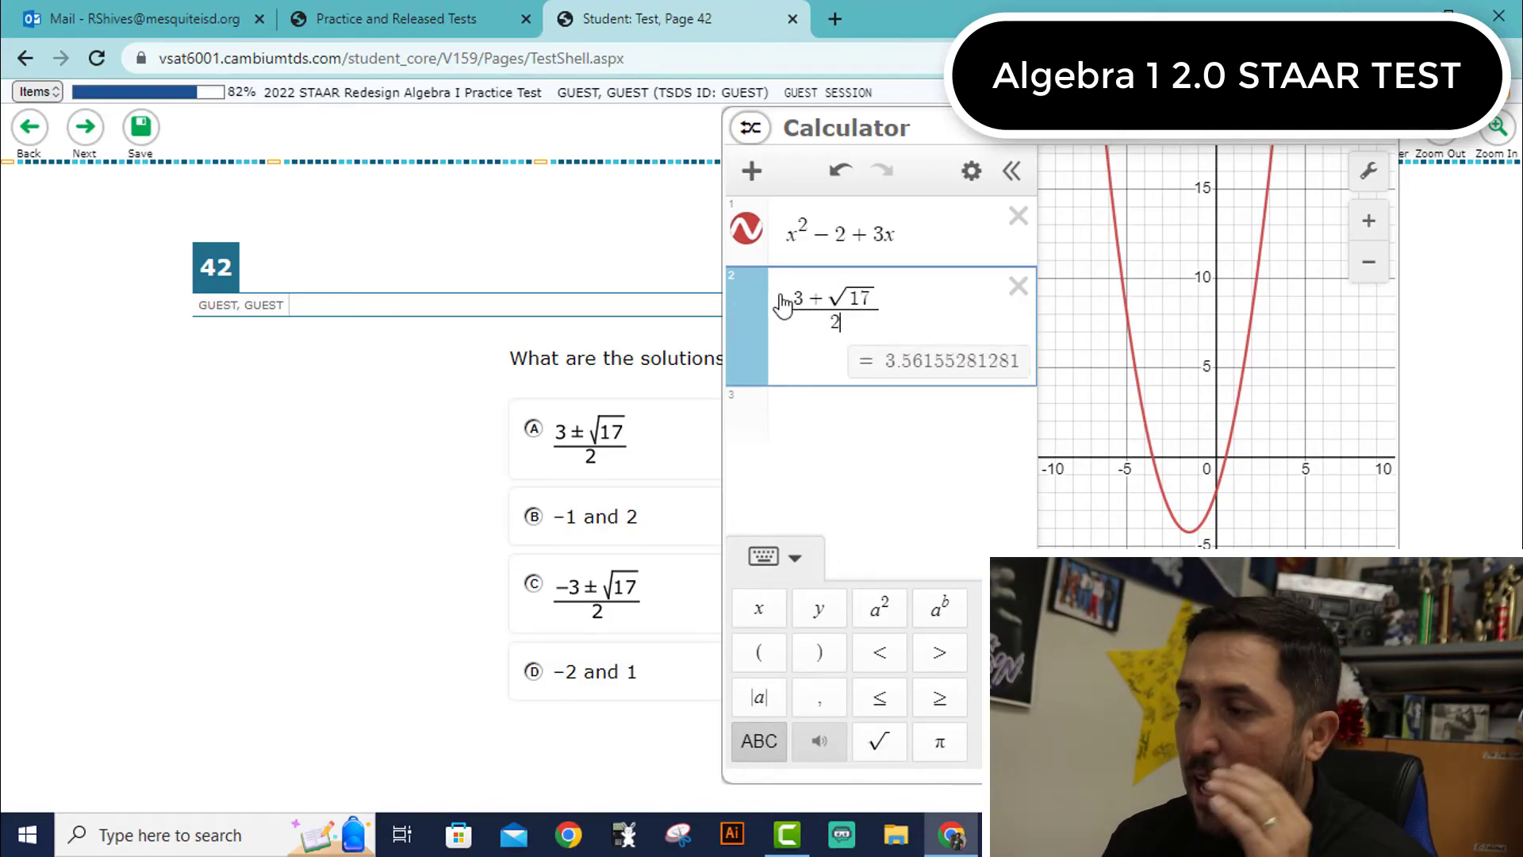
# Try a minus sign in front of √17 in the second expression, and remove it again.
pyautogui.click(840, 317)
pyautogui.write('-')
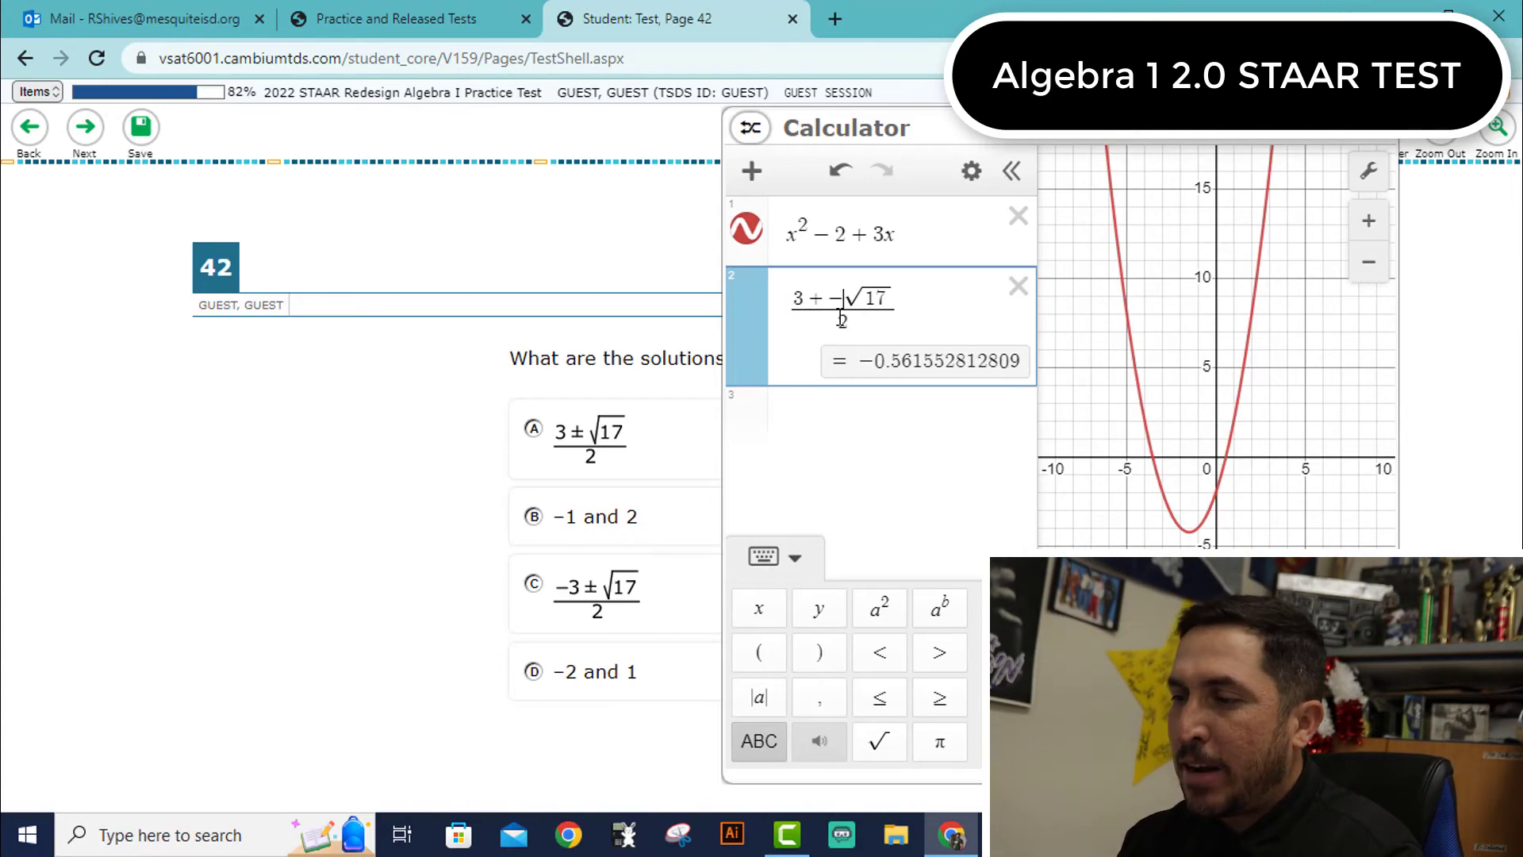
pyautogui.press('BackSpace')
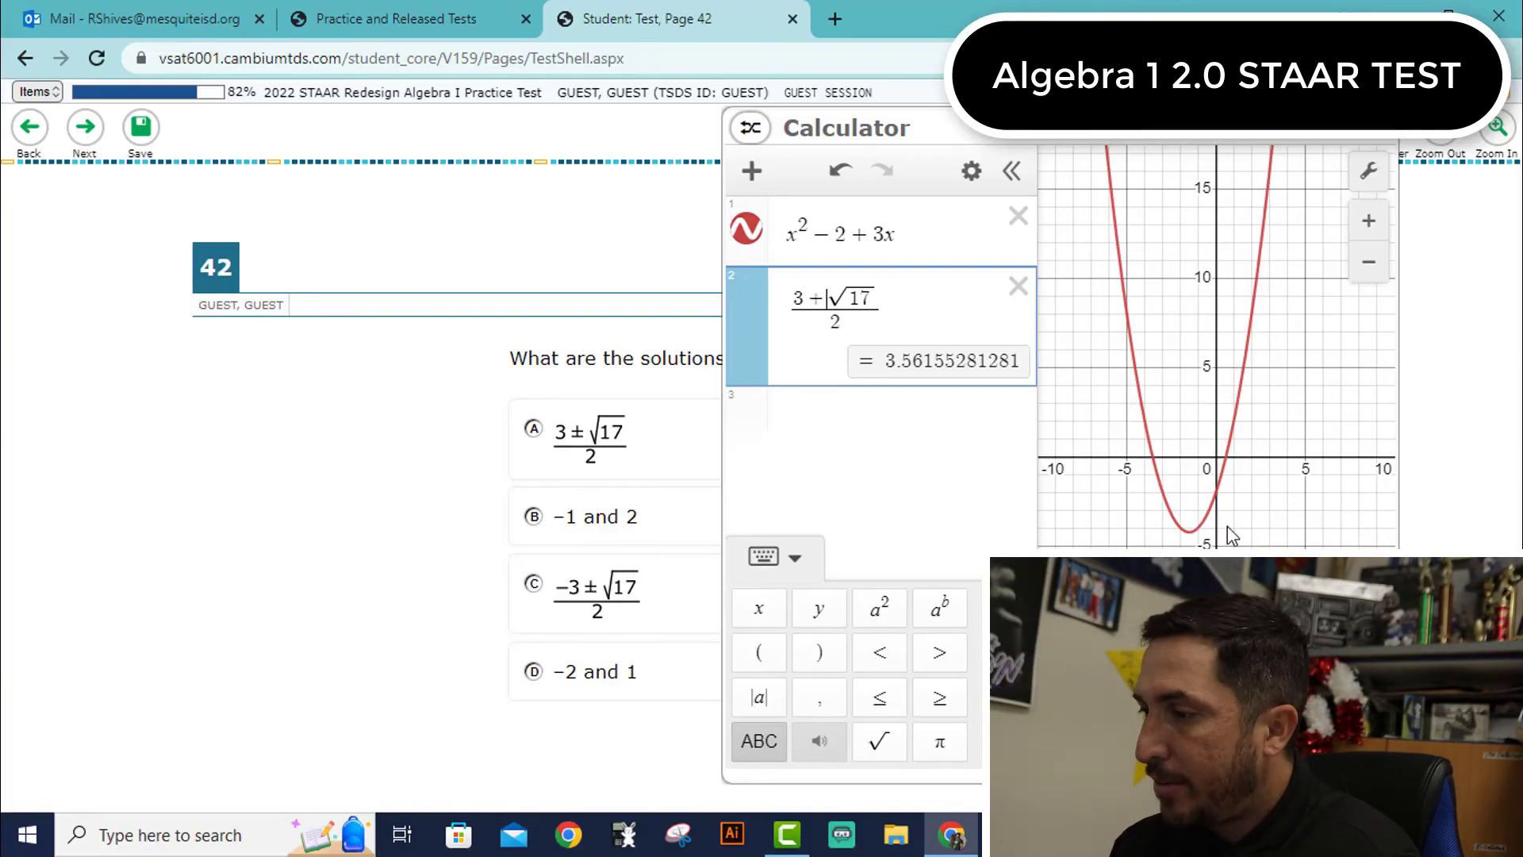
# Evaluate (−3 + √17)/2 from answer choice C in the second expression and show both x-intercepts of the parabola for comparison.
pyautogui.click(1231, 461)
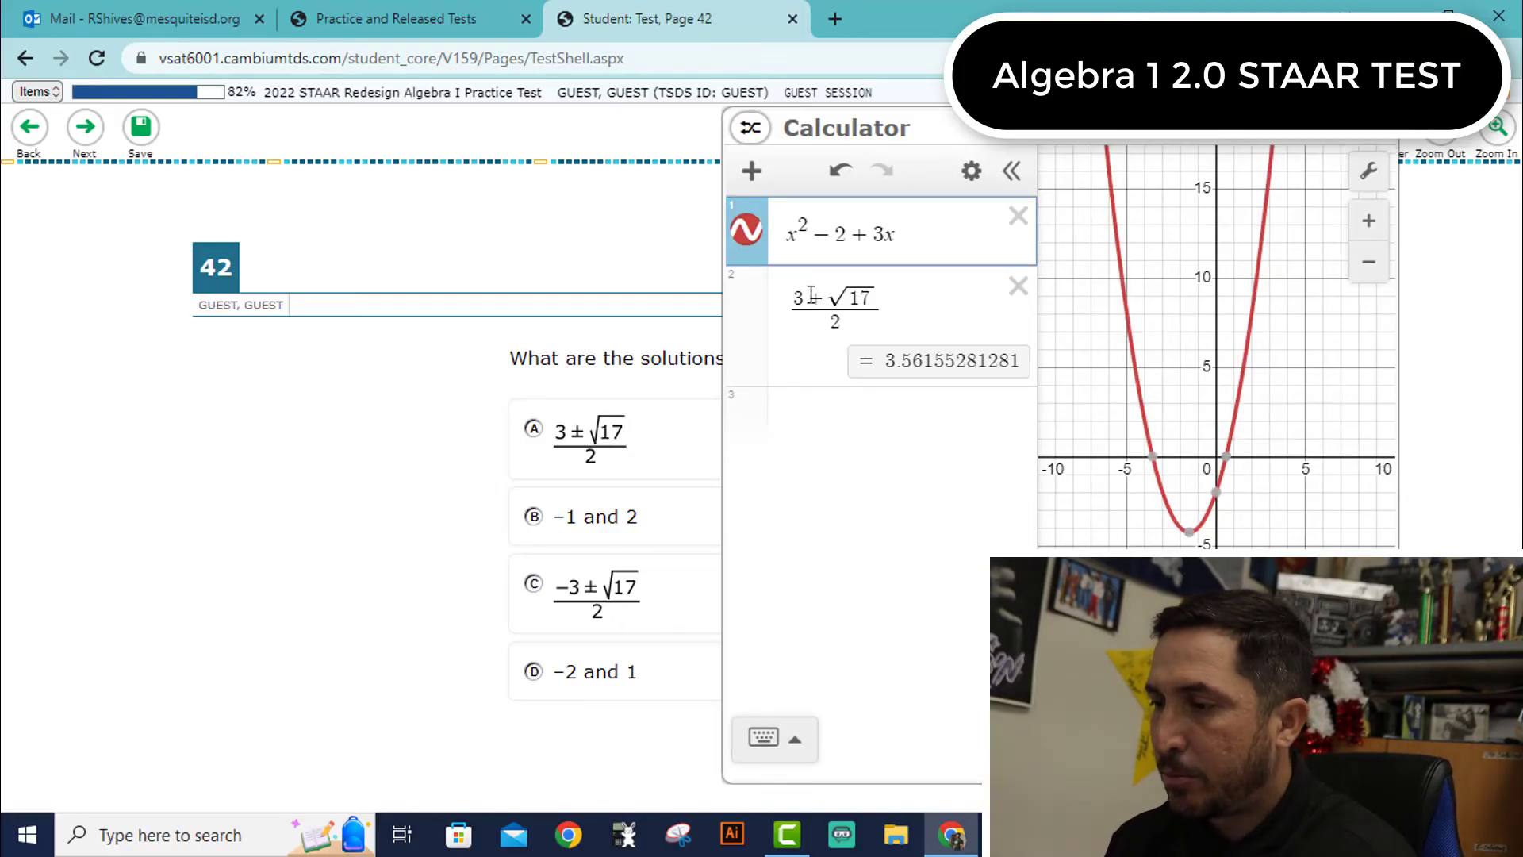
pyautogui.click(569, 585)
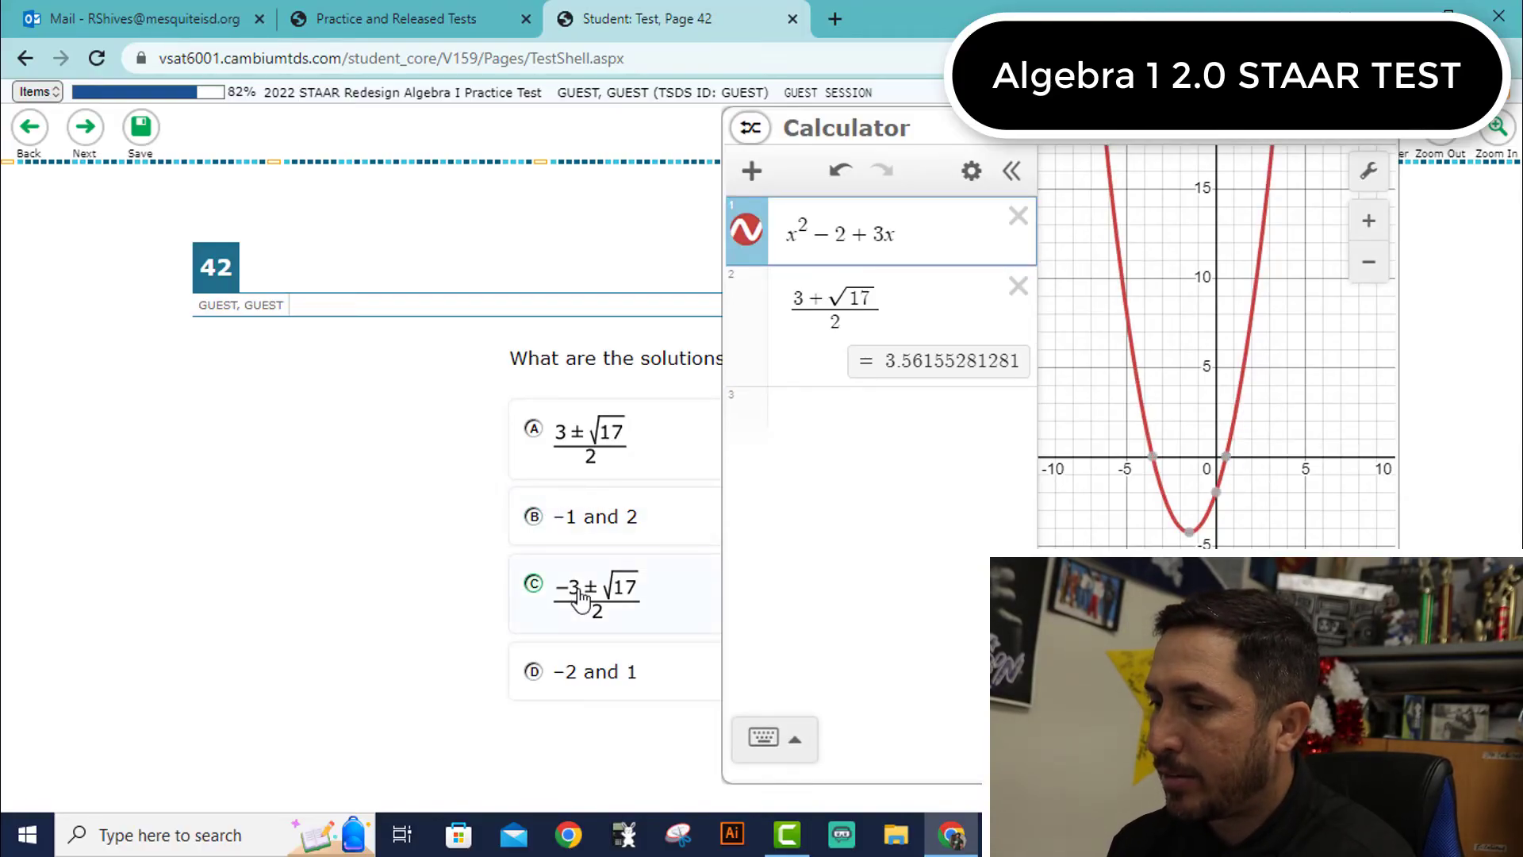
pyautogui.click(790, 300)
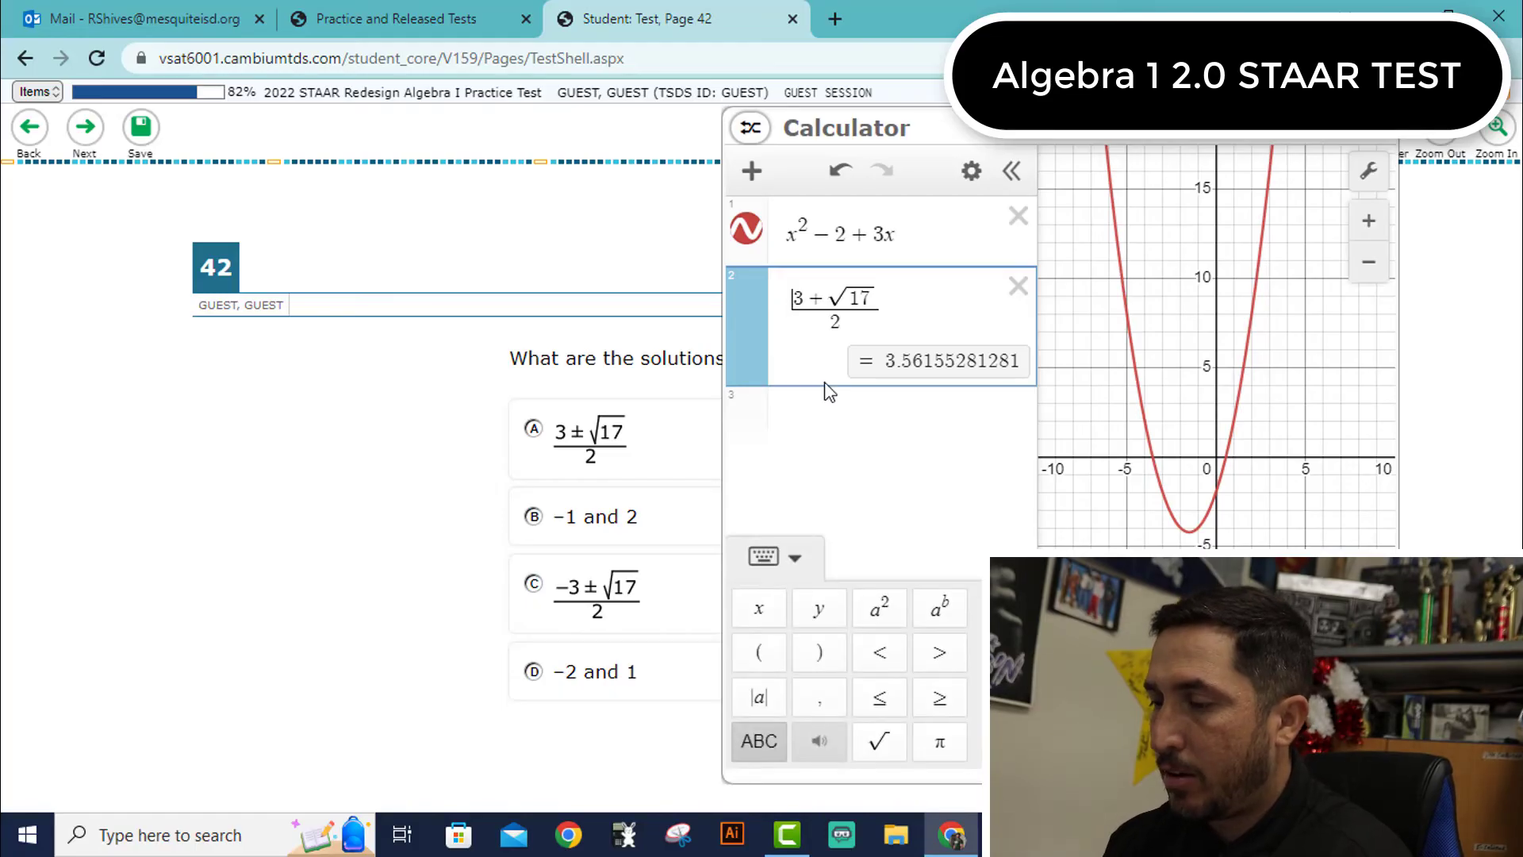
pyautogui.write('-')
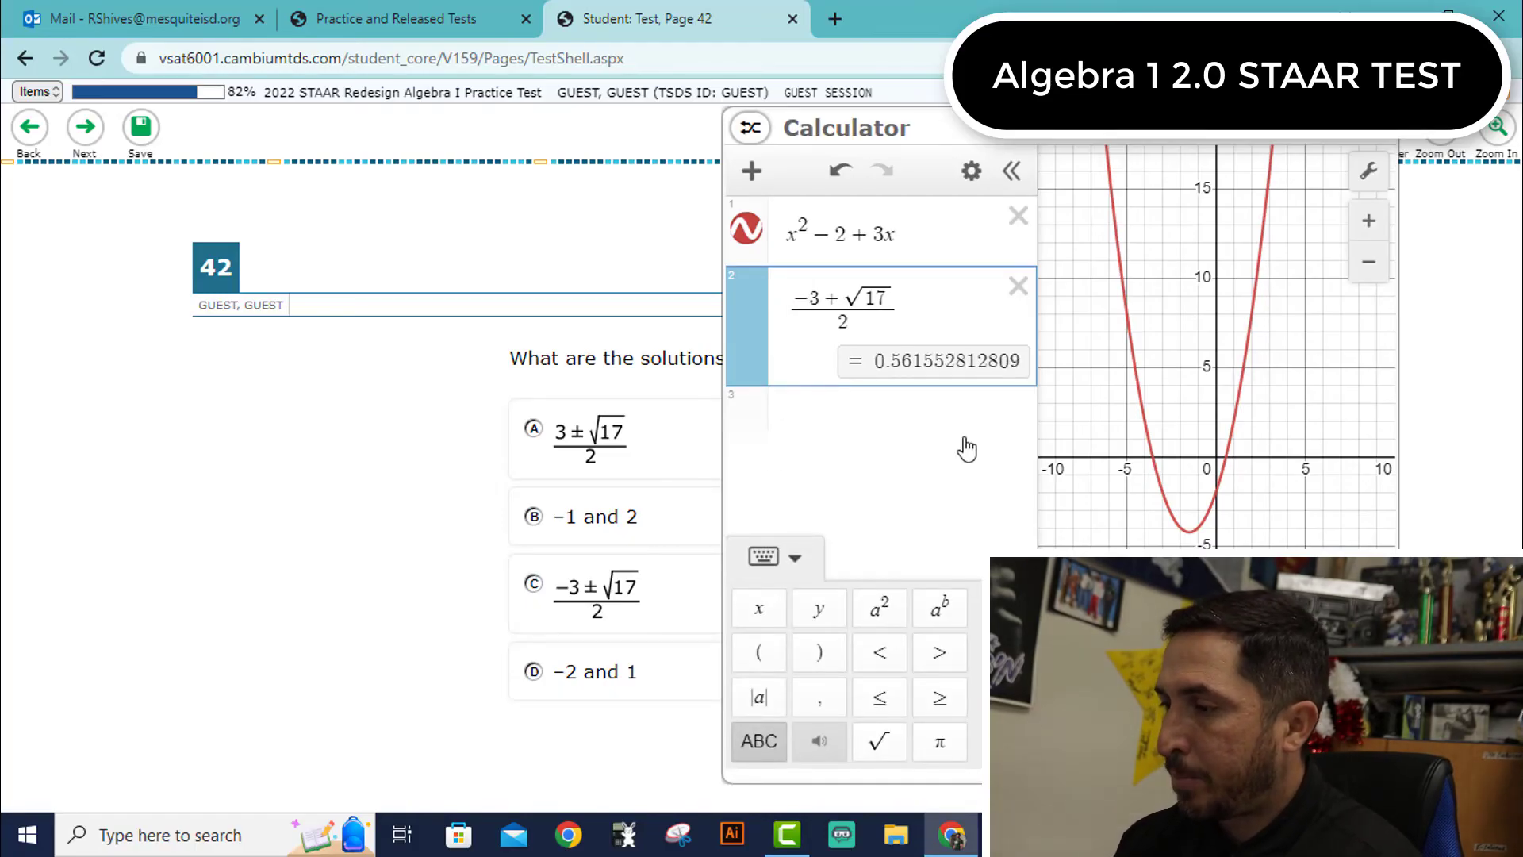
pyautogui.click(1227, 458)
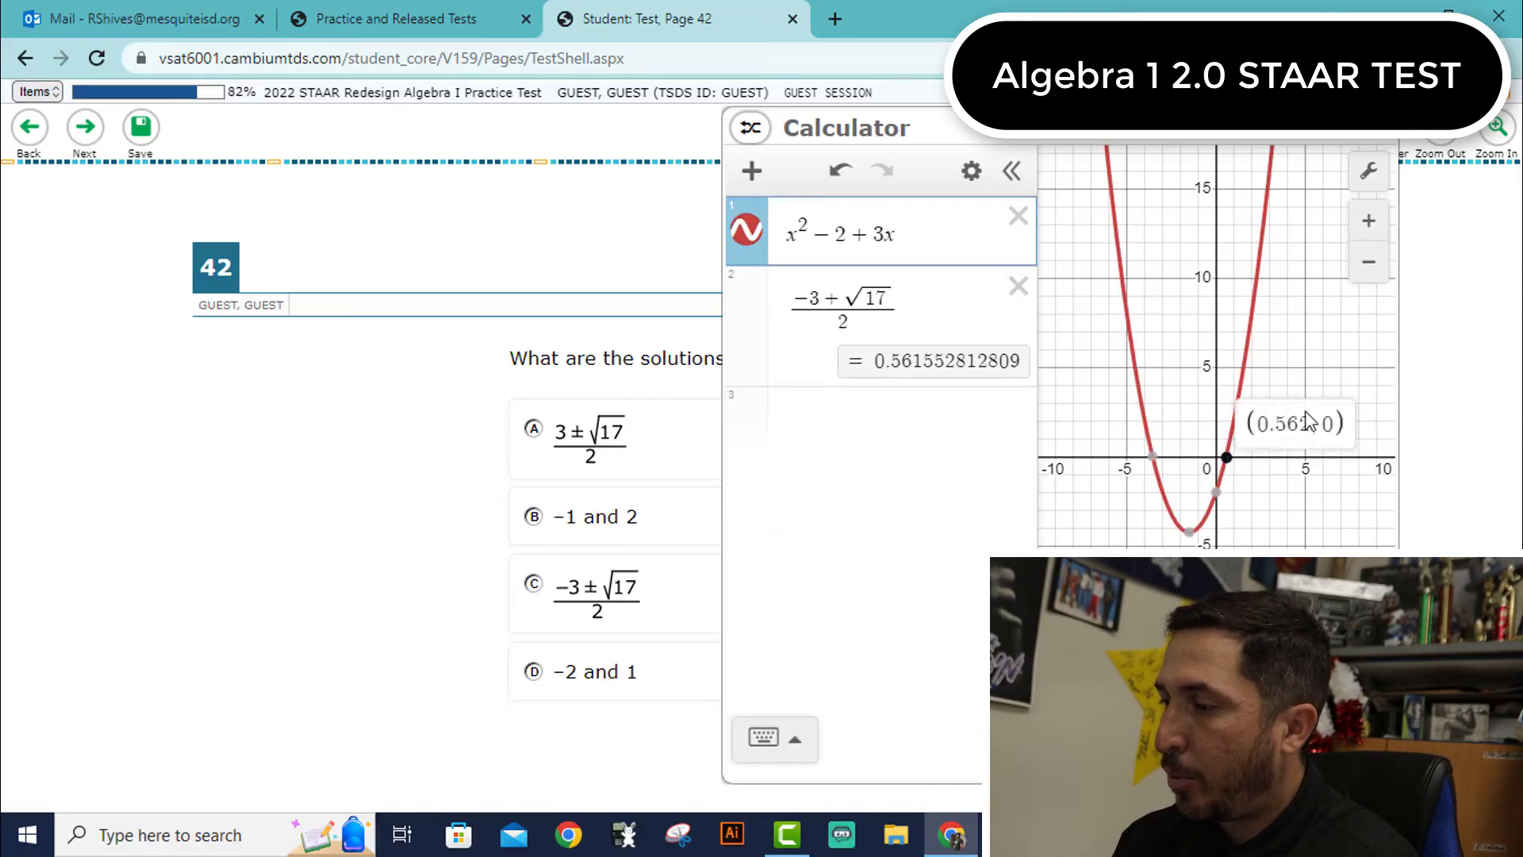
pyautogui.click(1154, 459)
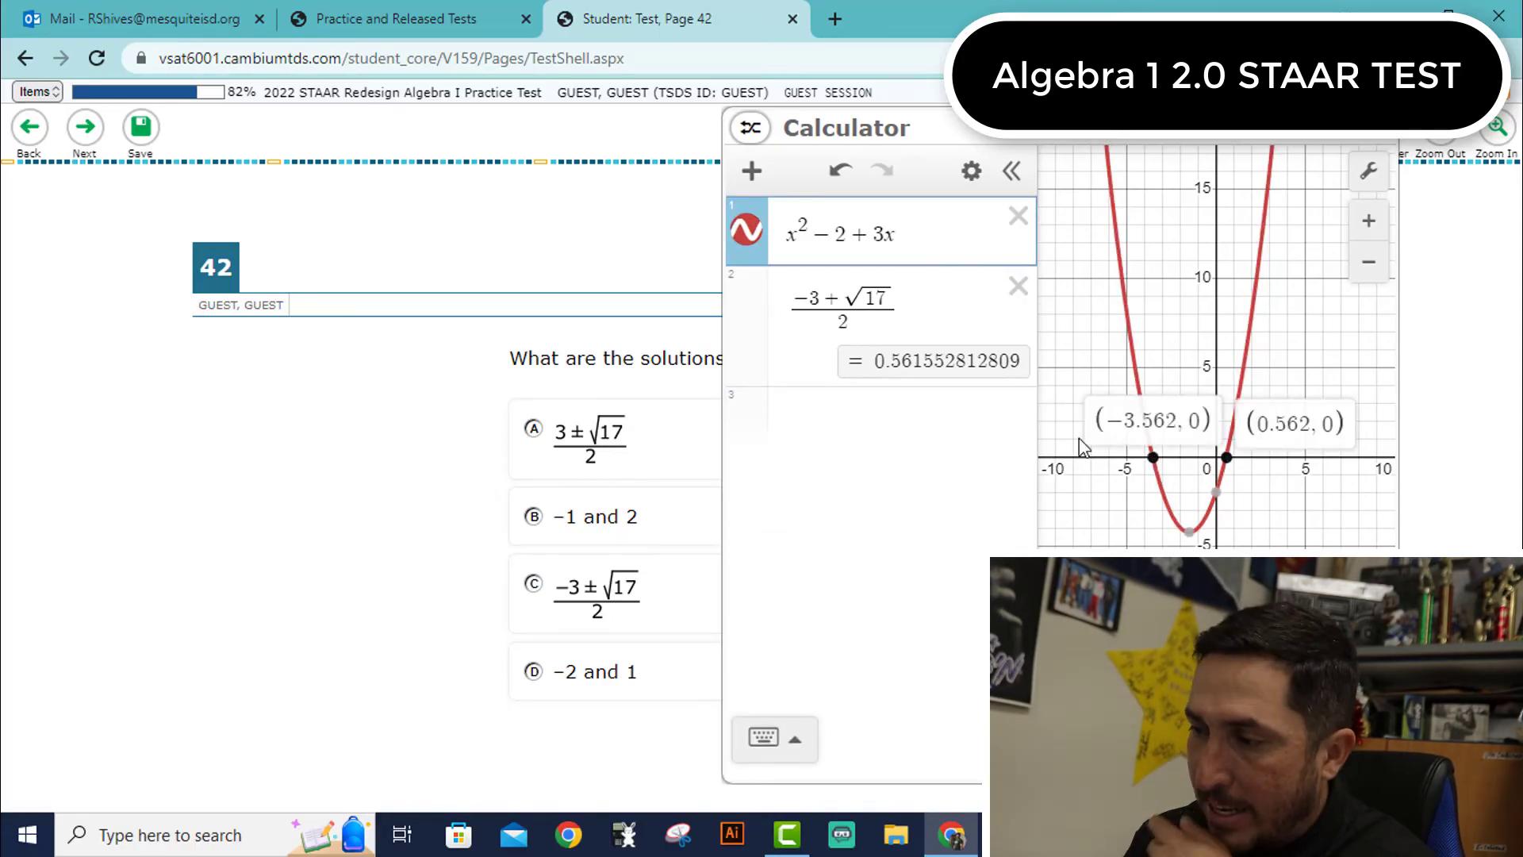
# Change the second expression to (−3 − √17)/2 and show the parabola's negative x-intercept to compare it.
pyautogui.click(845, 319)
pyautogui.press('BackSpace')
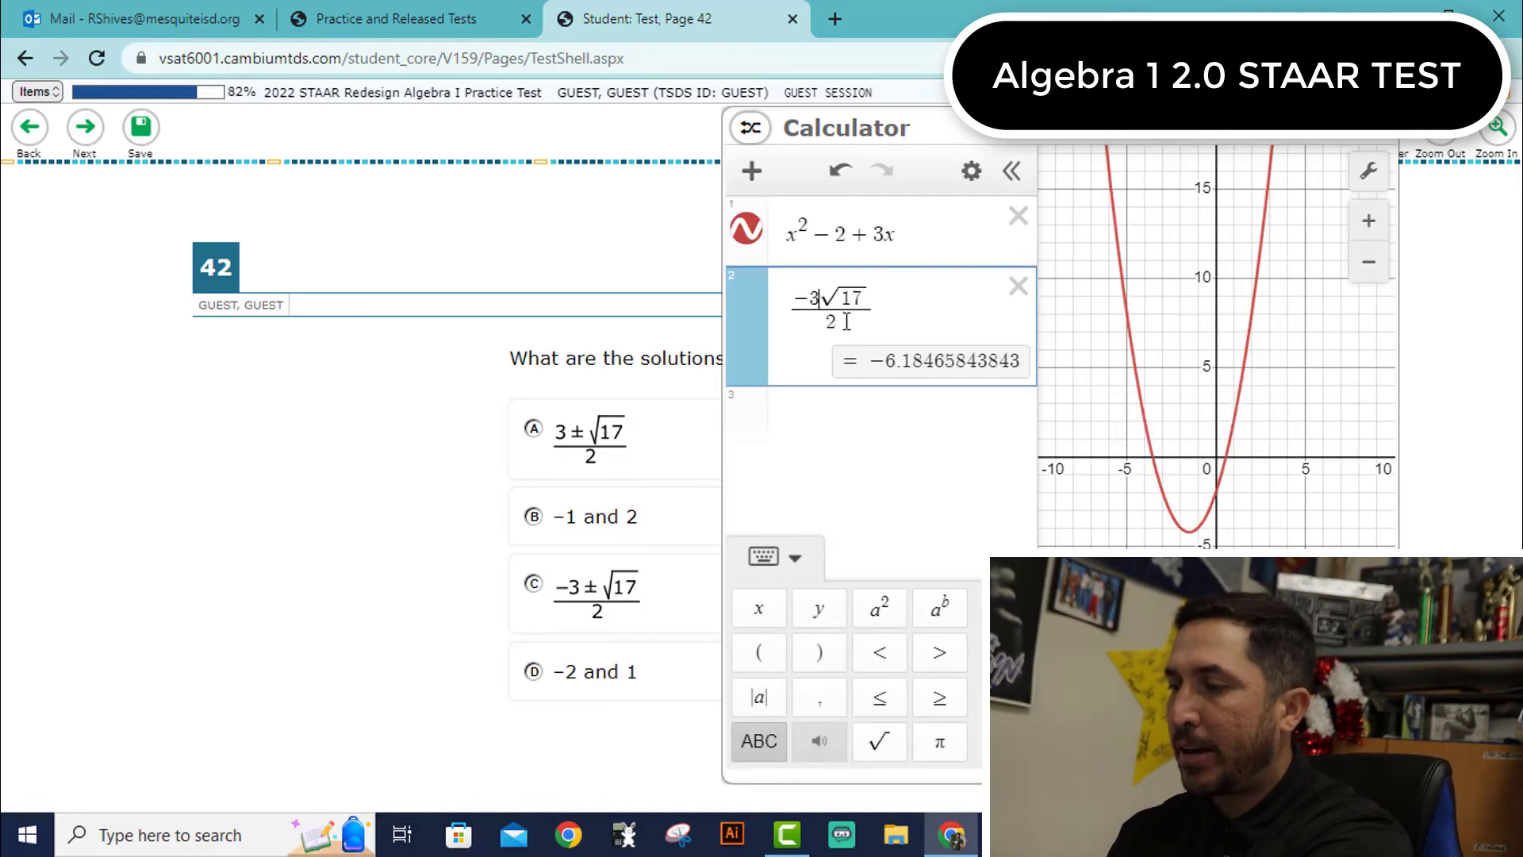
pyautogui.write('-')
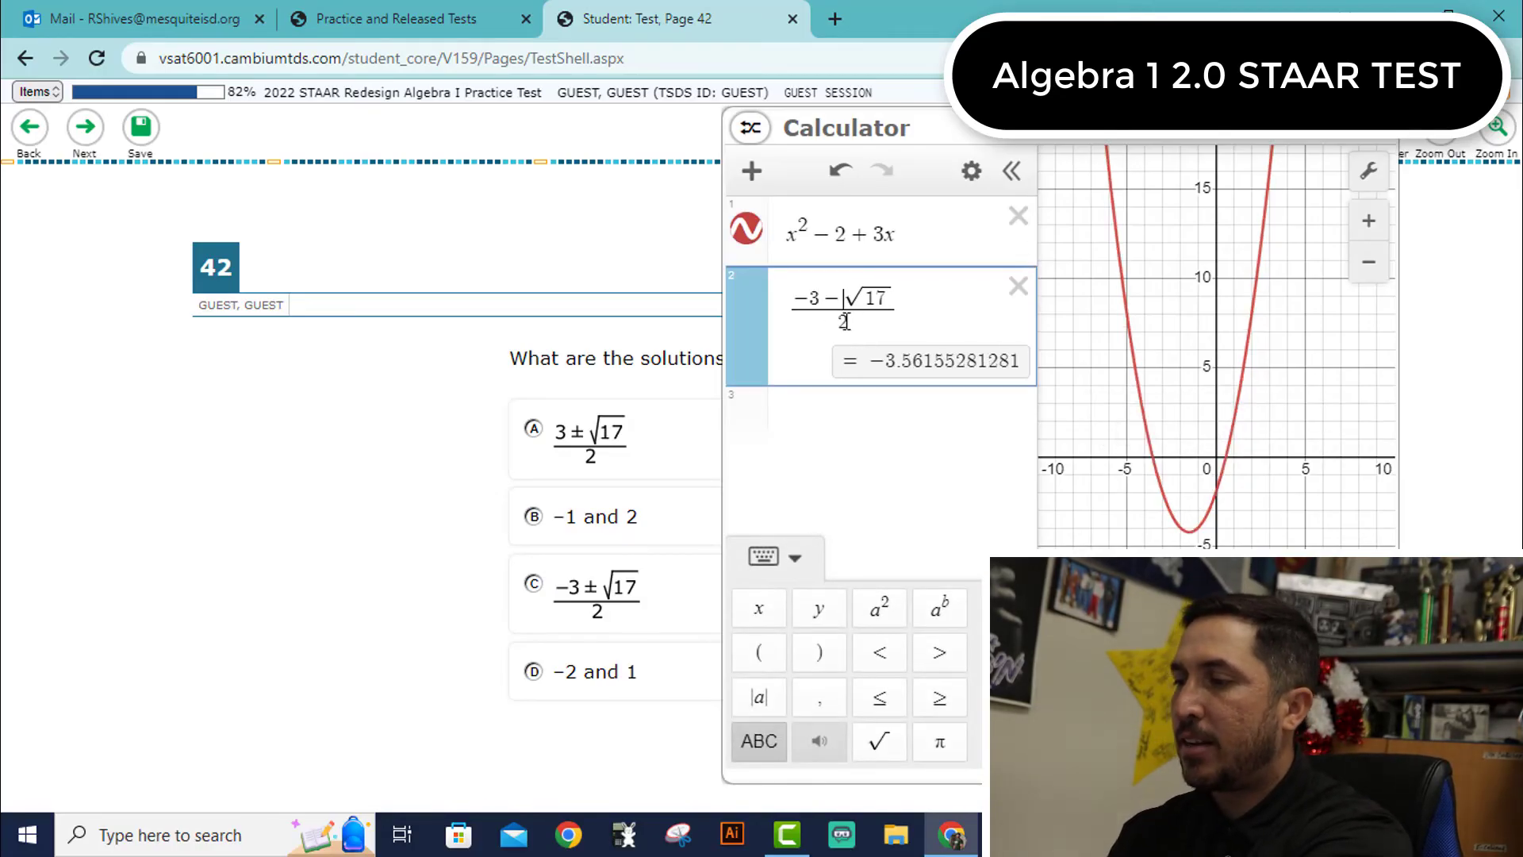
pyautogui.click(1153, 460)
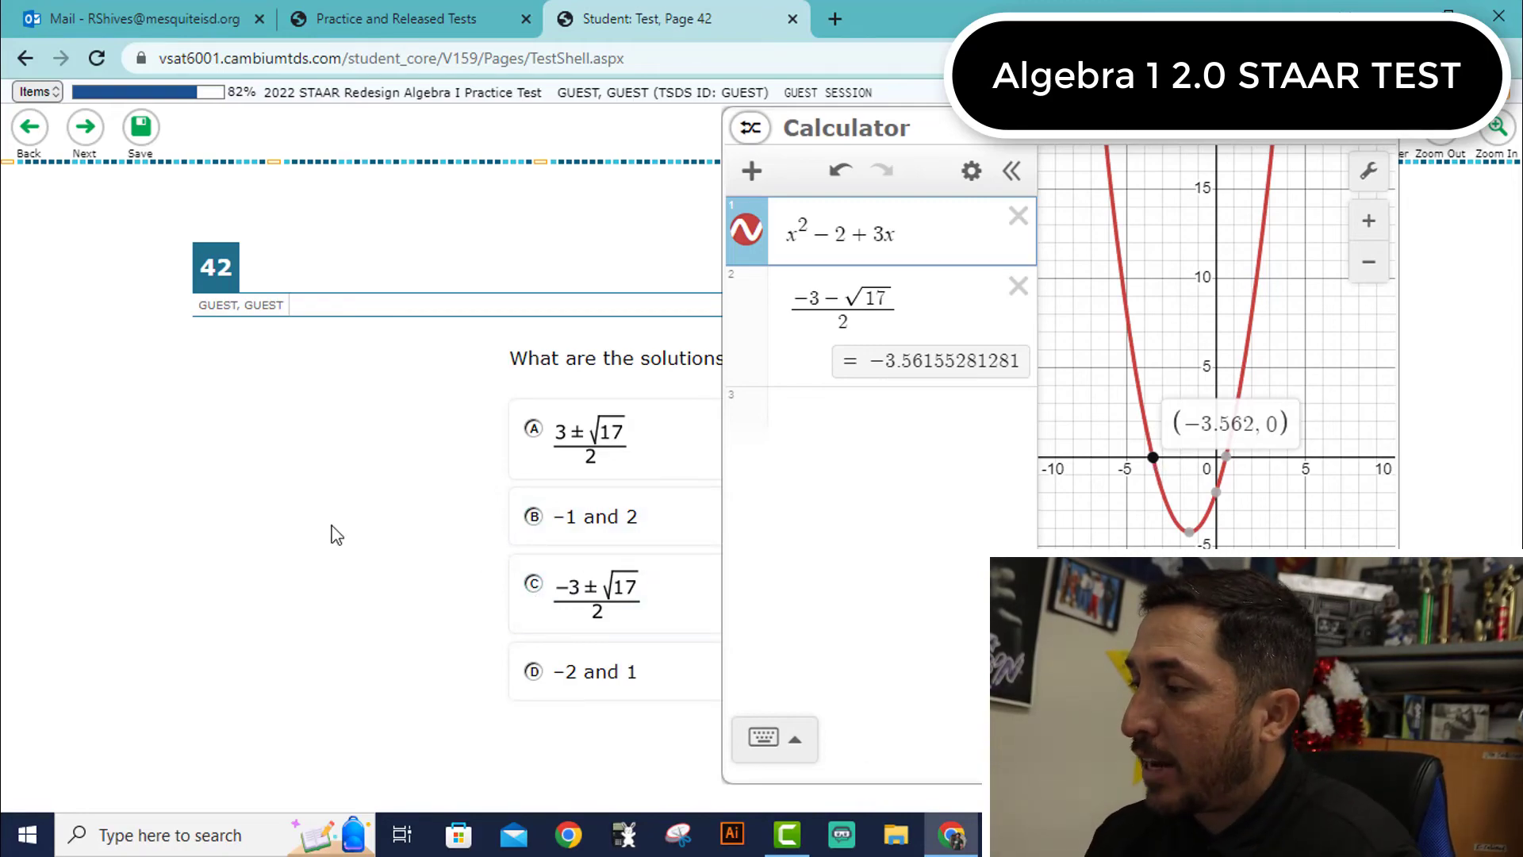
# Close the calculator and continue to question 43, leaving question 42 unanswered.
pyautogui.click(1390, 141)
pyautogui.click(576, 456)
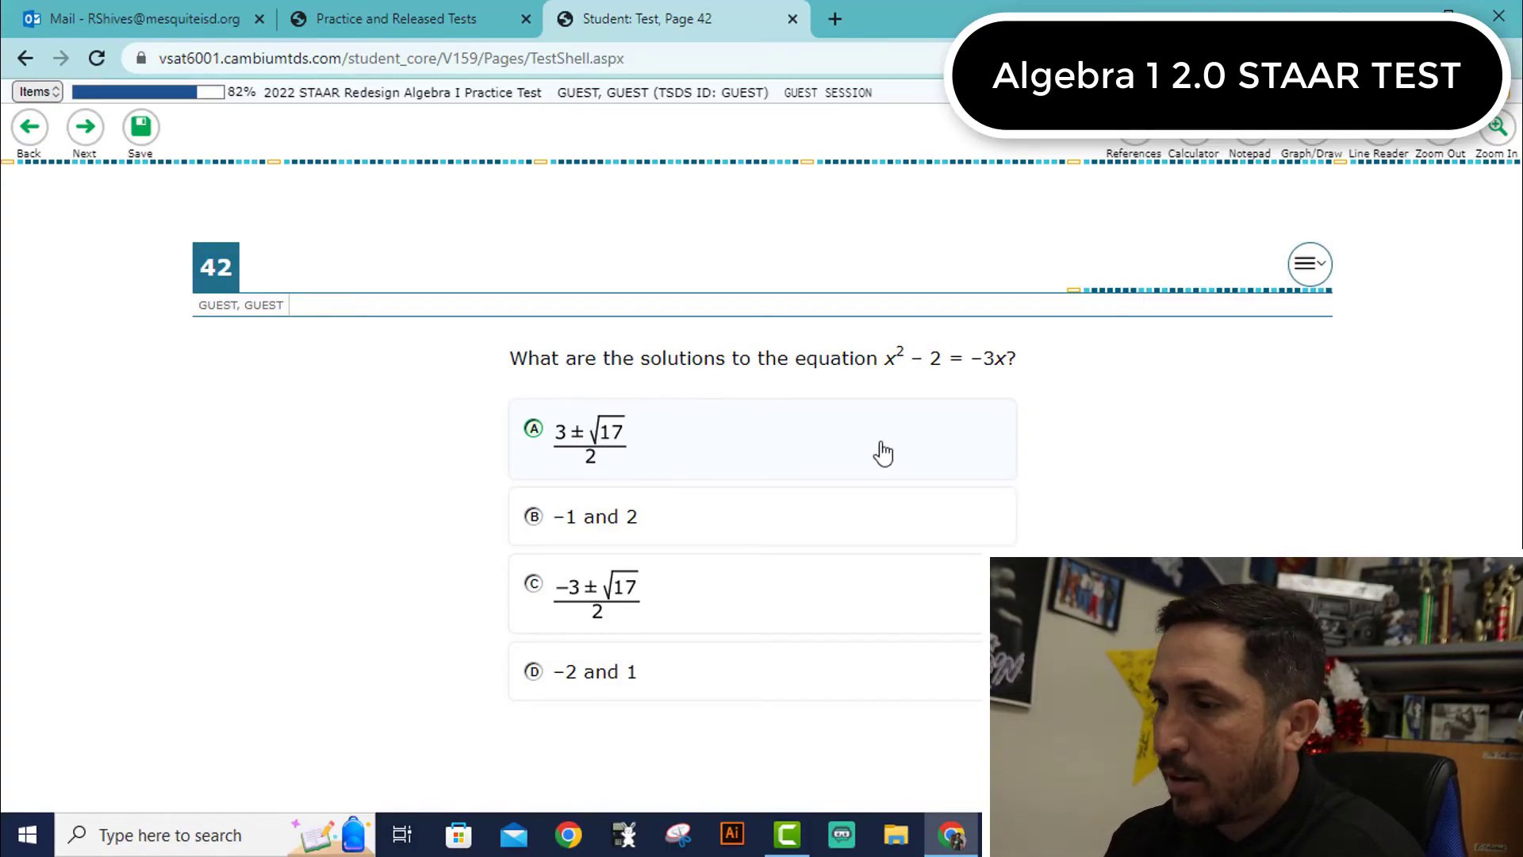
pyautogui.click(83, 131)
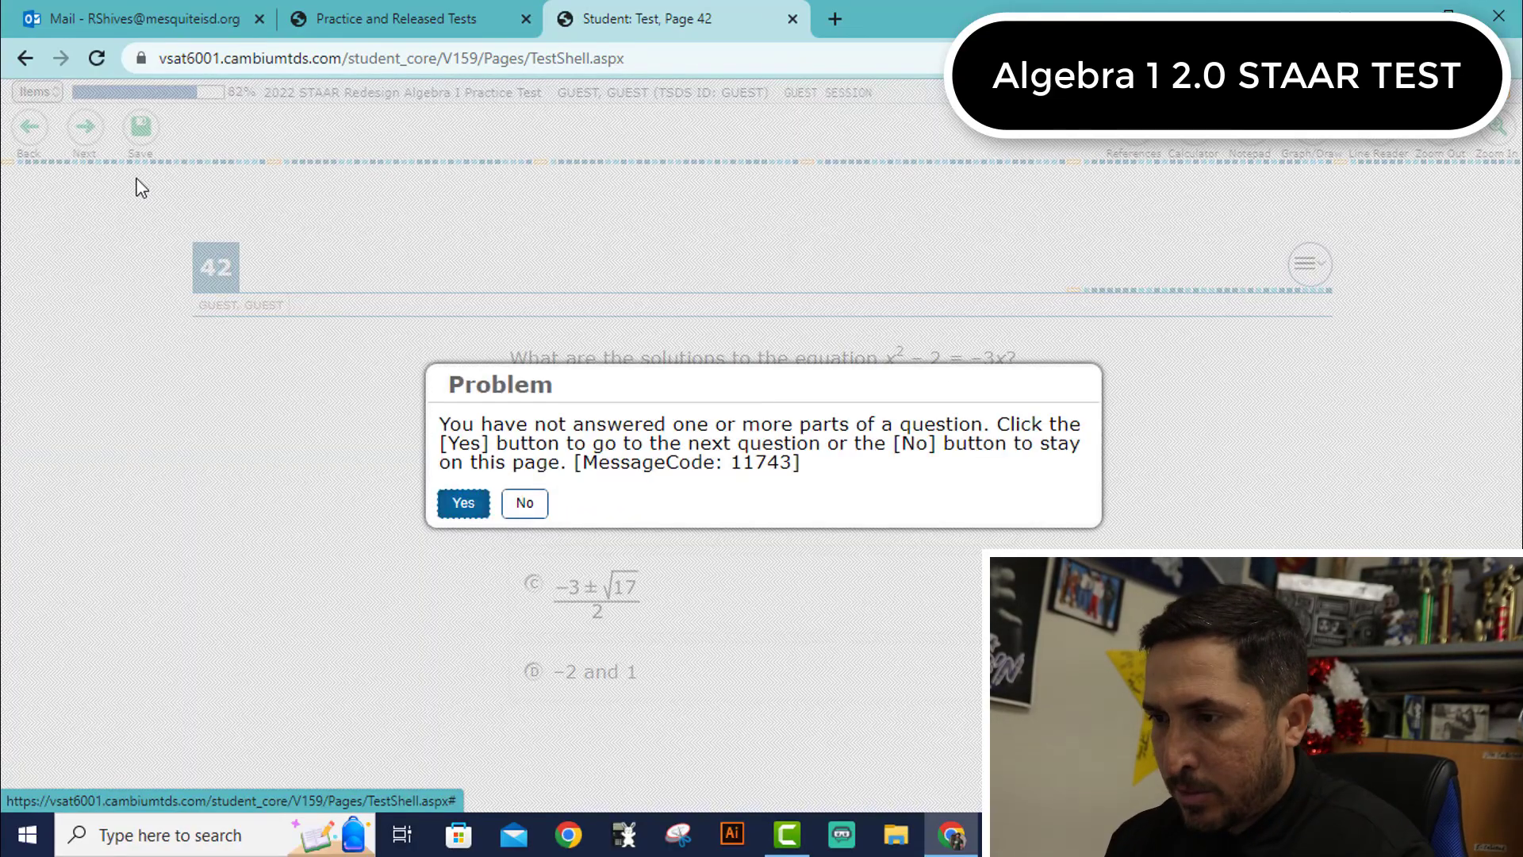
pyautogui.press('Return')
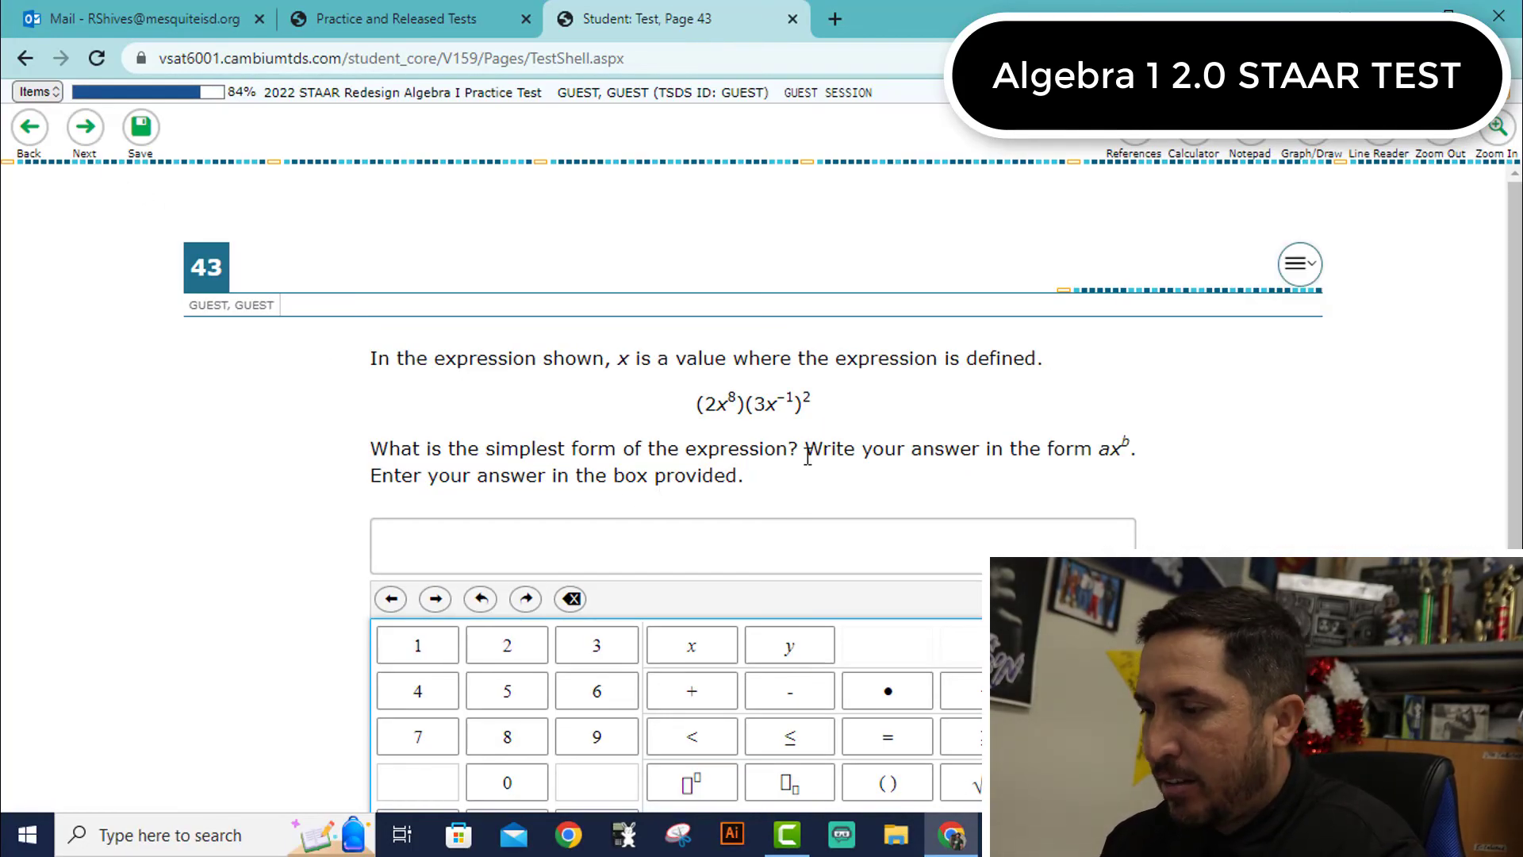
# View question 43's answer box and math keypad, and skip questions 43 through 45 unanswered to reach question 46.
pyautogui.scroll(-1, 620, 517)
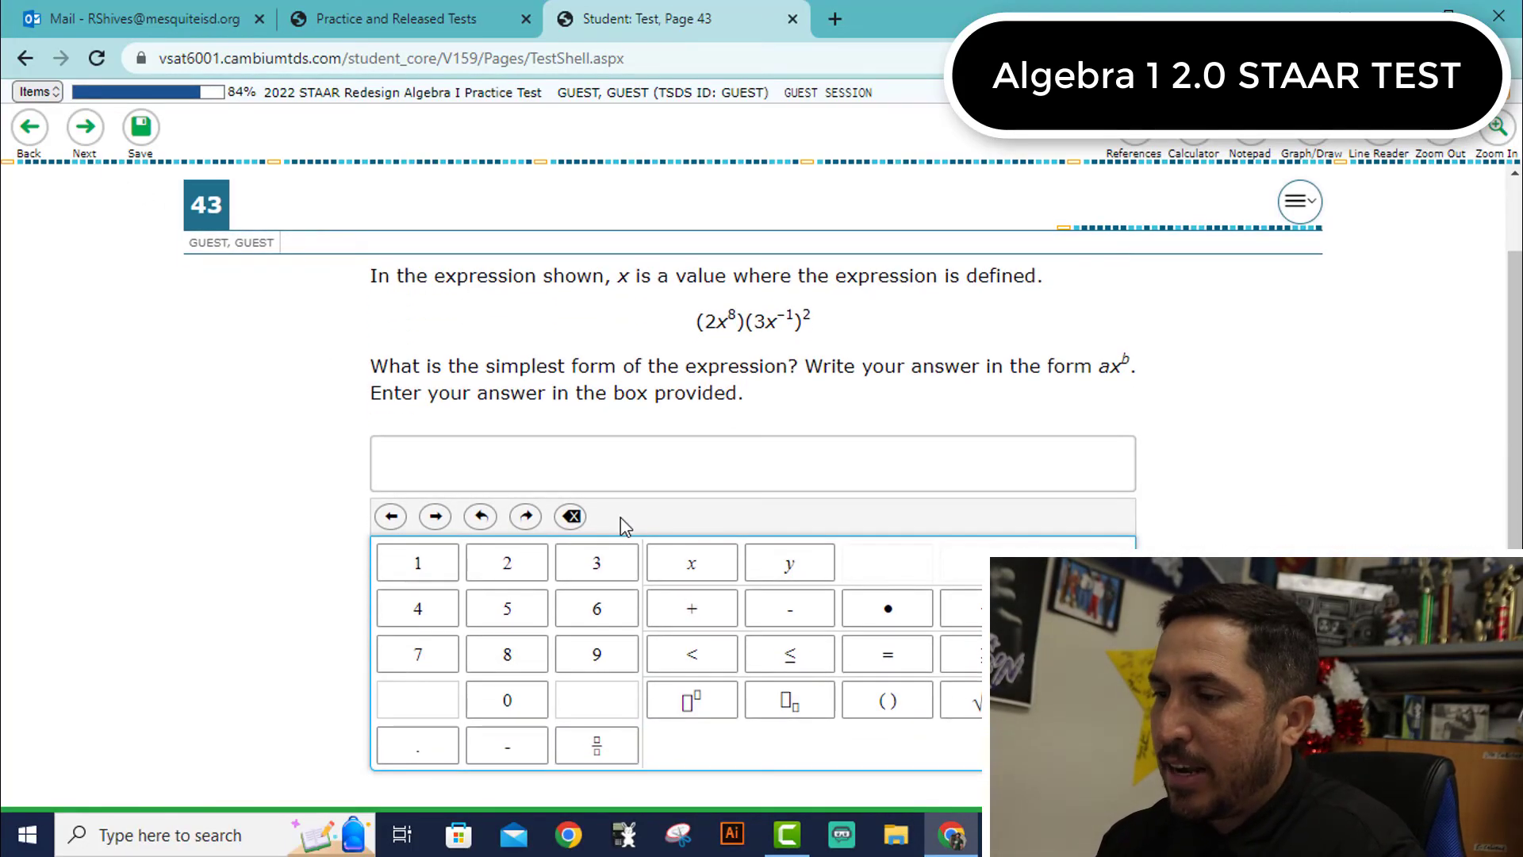
pyautogui.scroll(1, 620, 518)
pyautogui.click(84, 141)
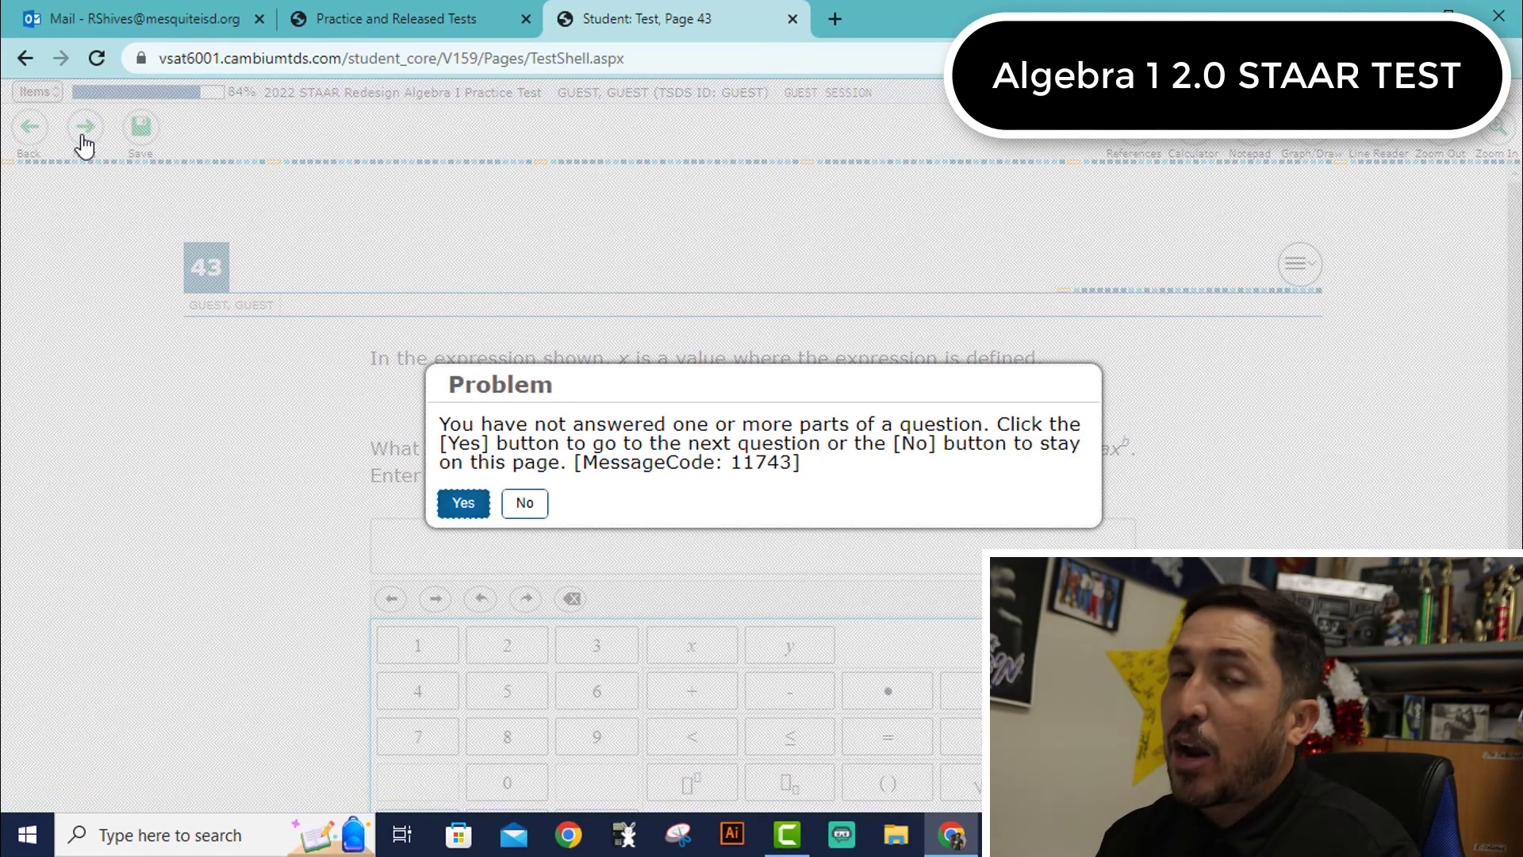
pyautogui.press('Return')
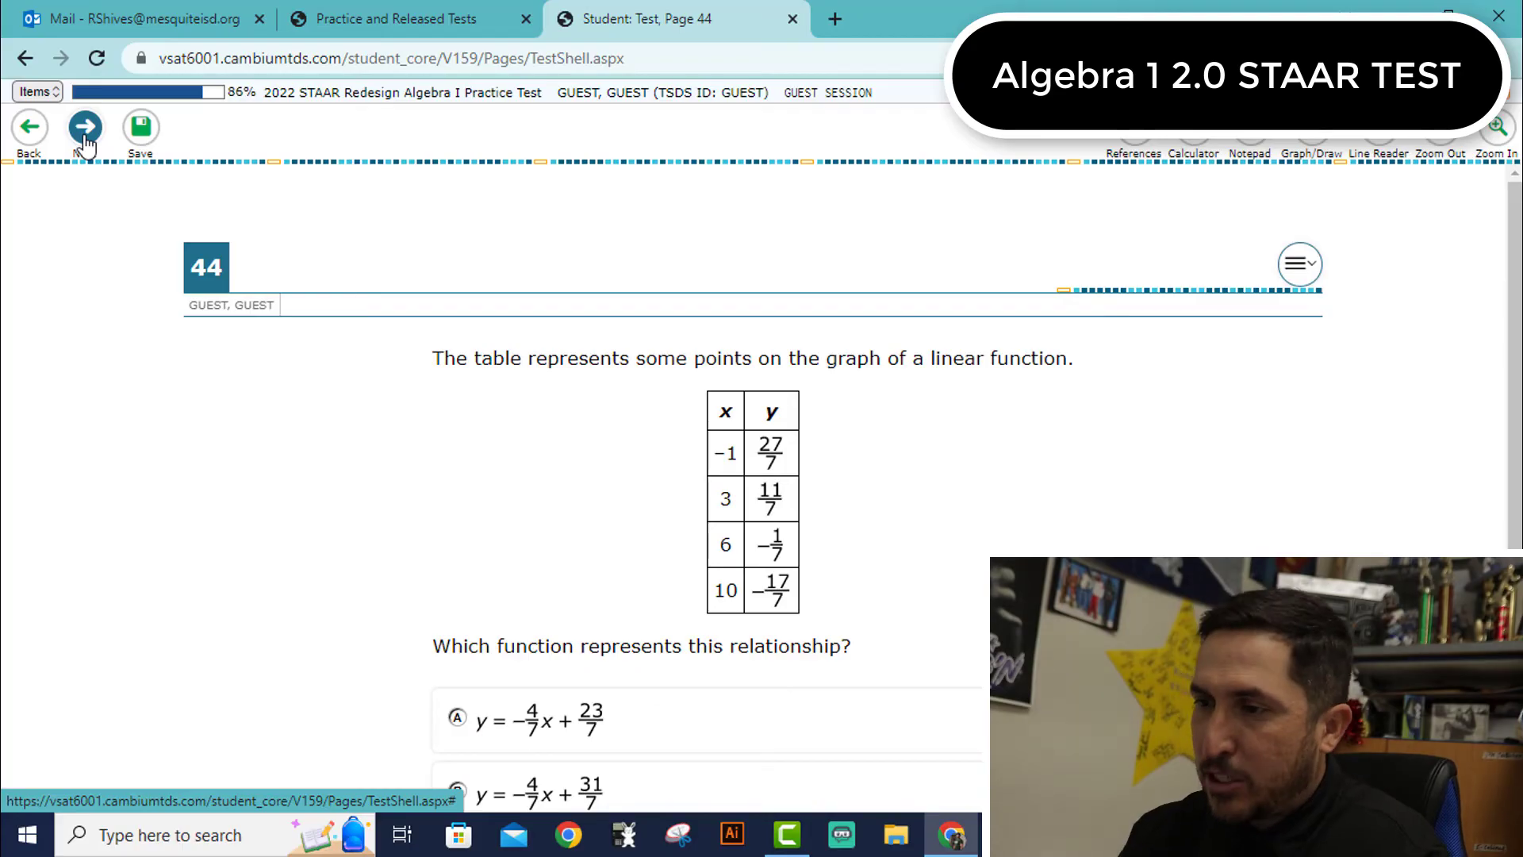
pyautogui.click(84, 141)
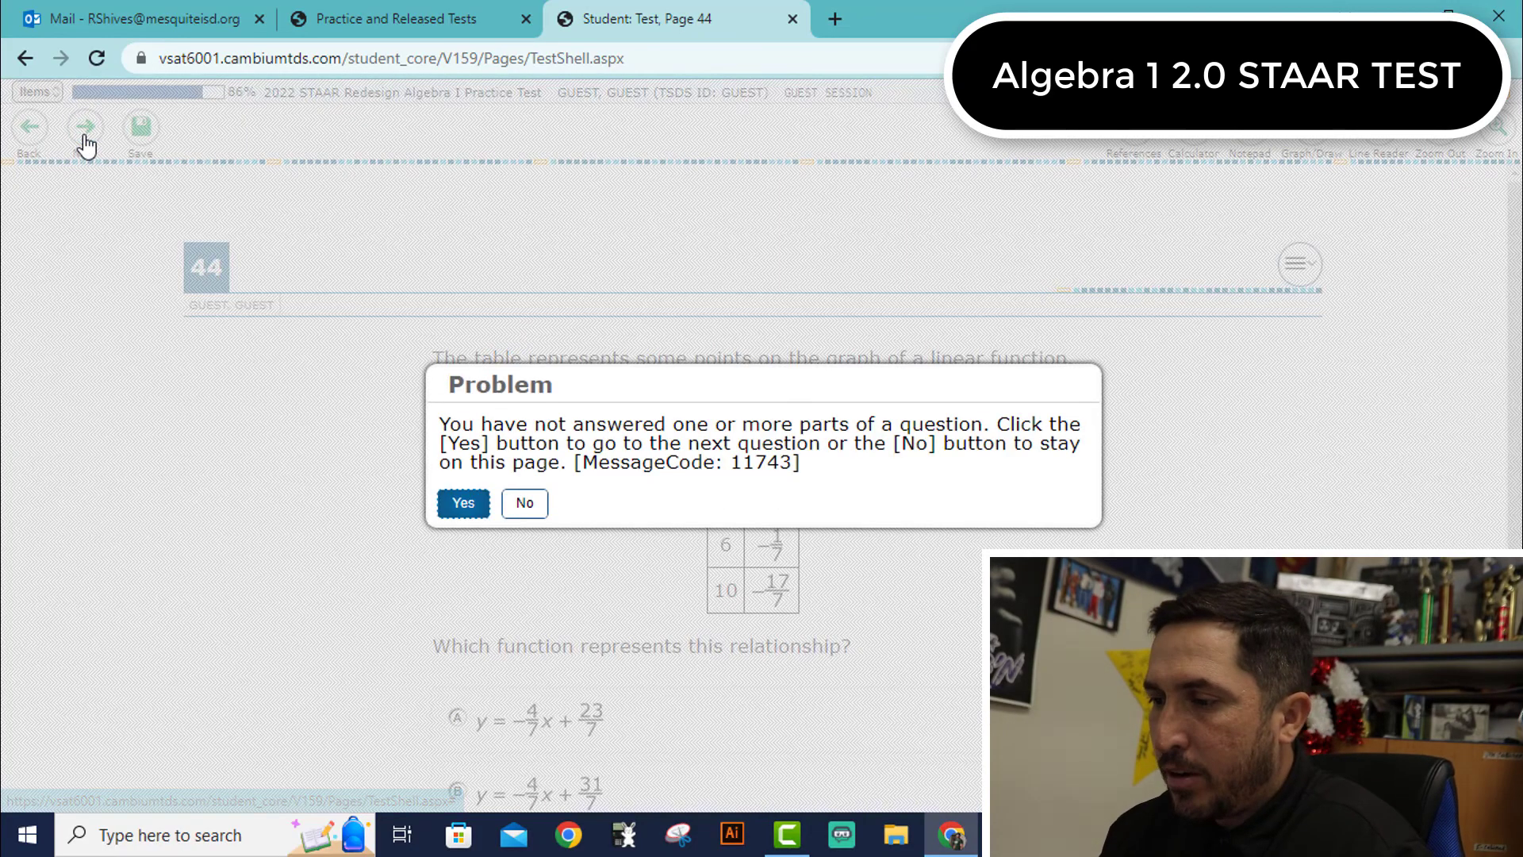
pyautogui.press('Return')
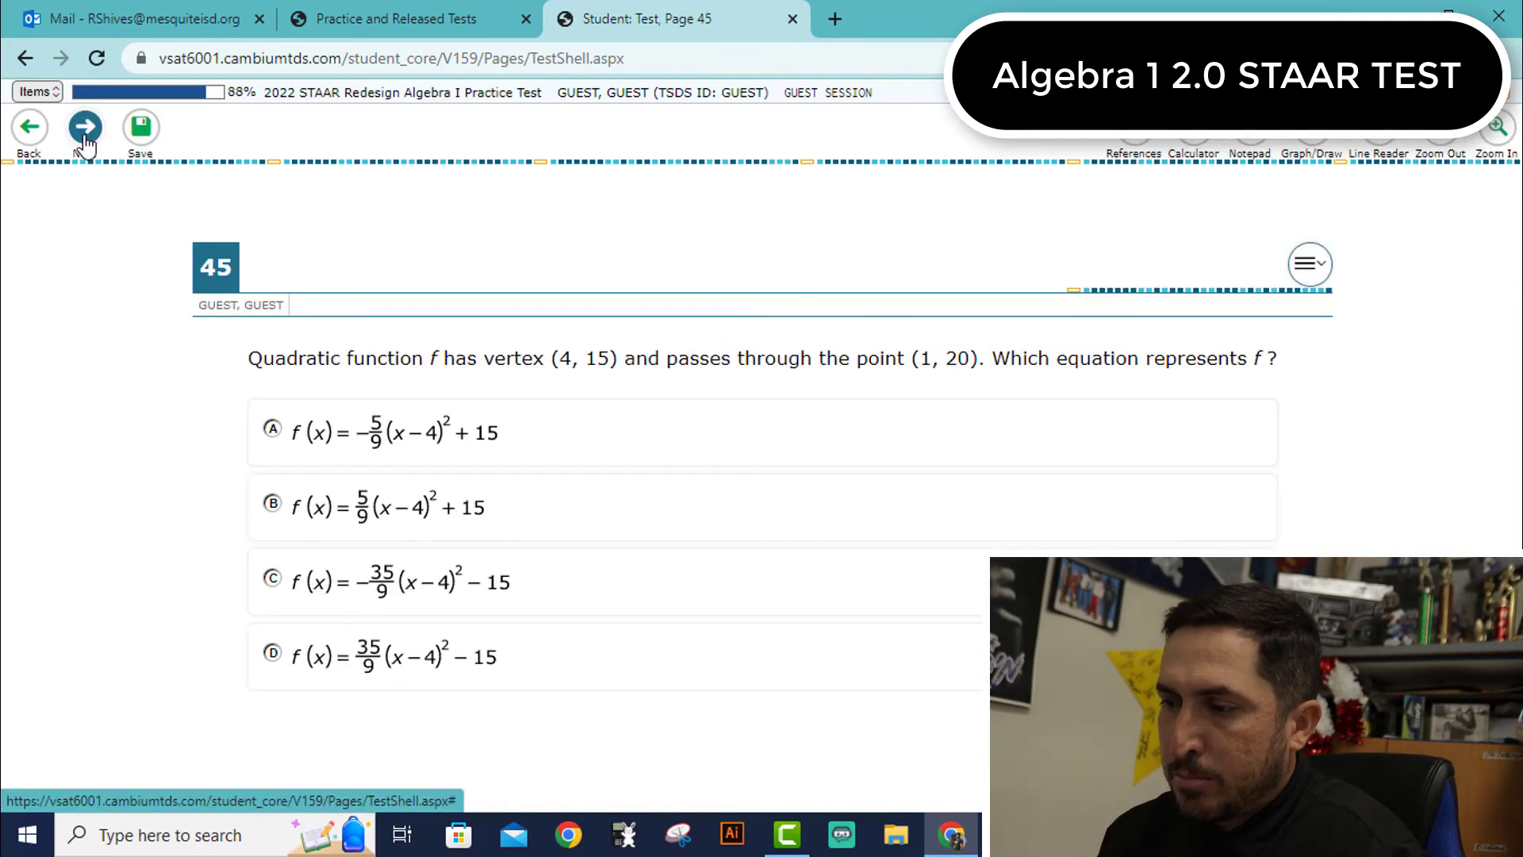
pyautogui.click(85, 142)
pyautogui.press('Return')
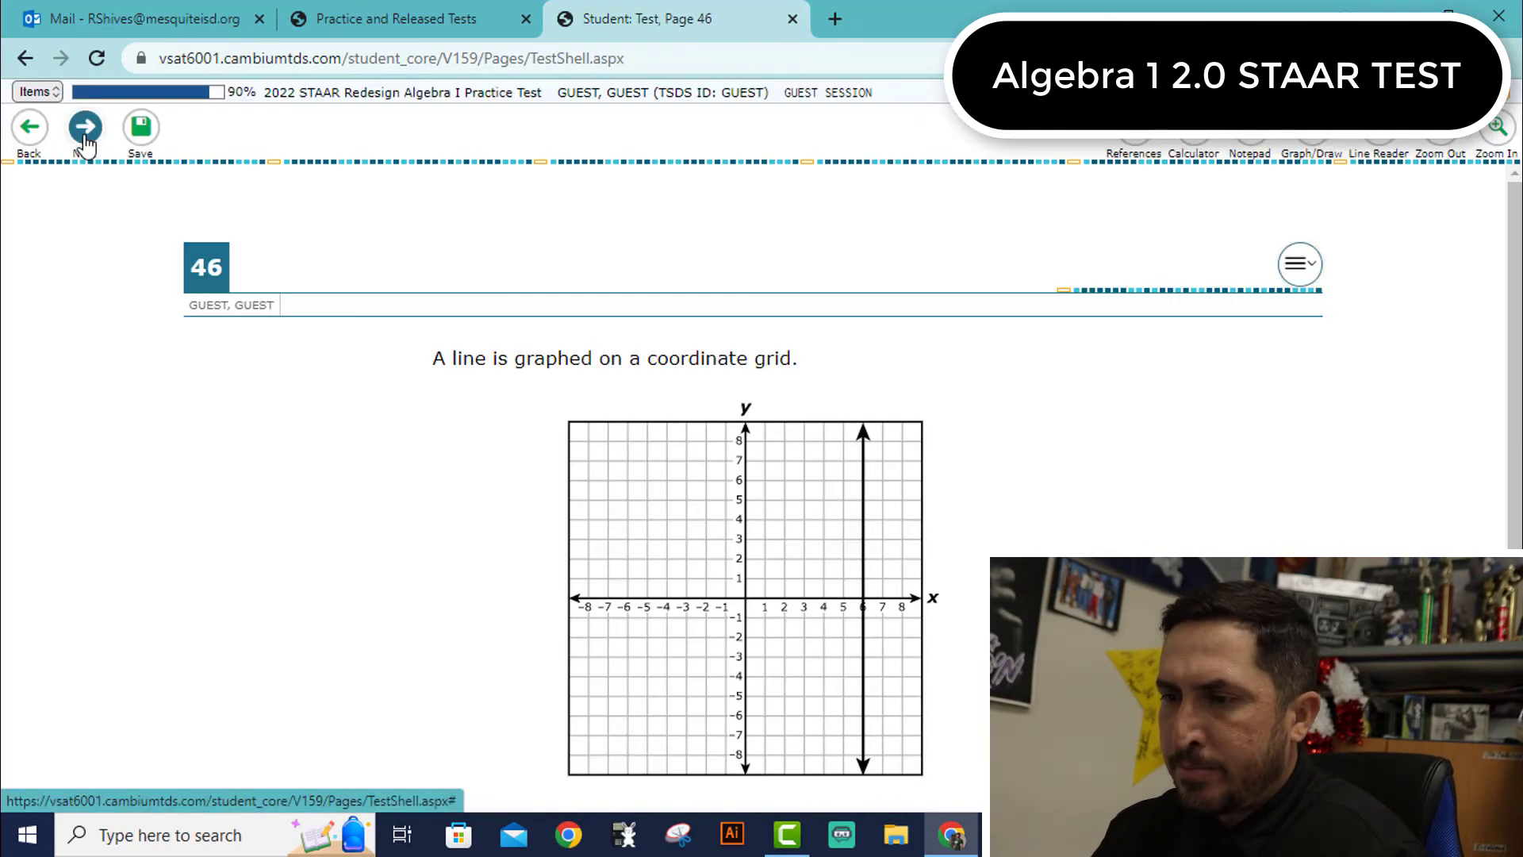
# View the answer choices of questions 46 and 47, and skip both unanswered to reach question 48.
pyautogui.scroll(-4, 330, 476)
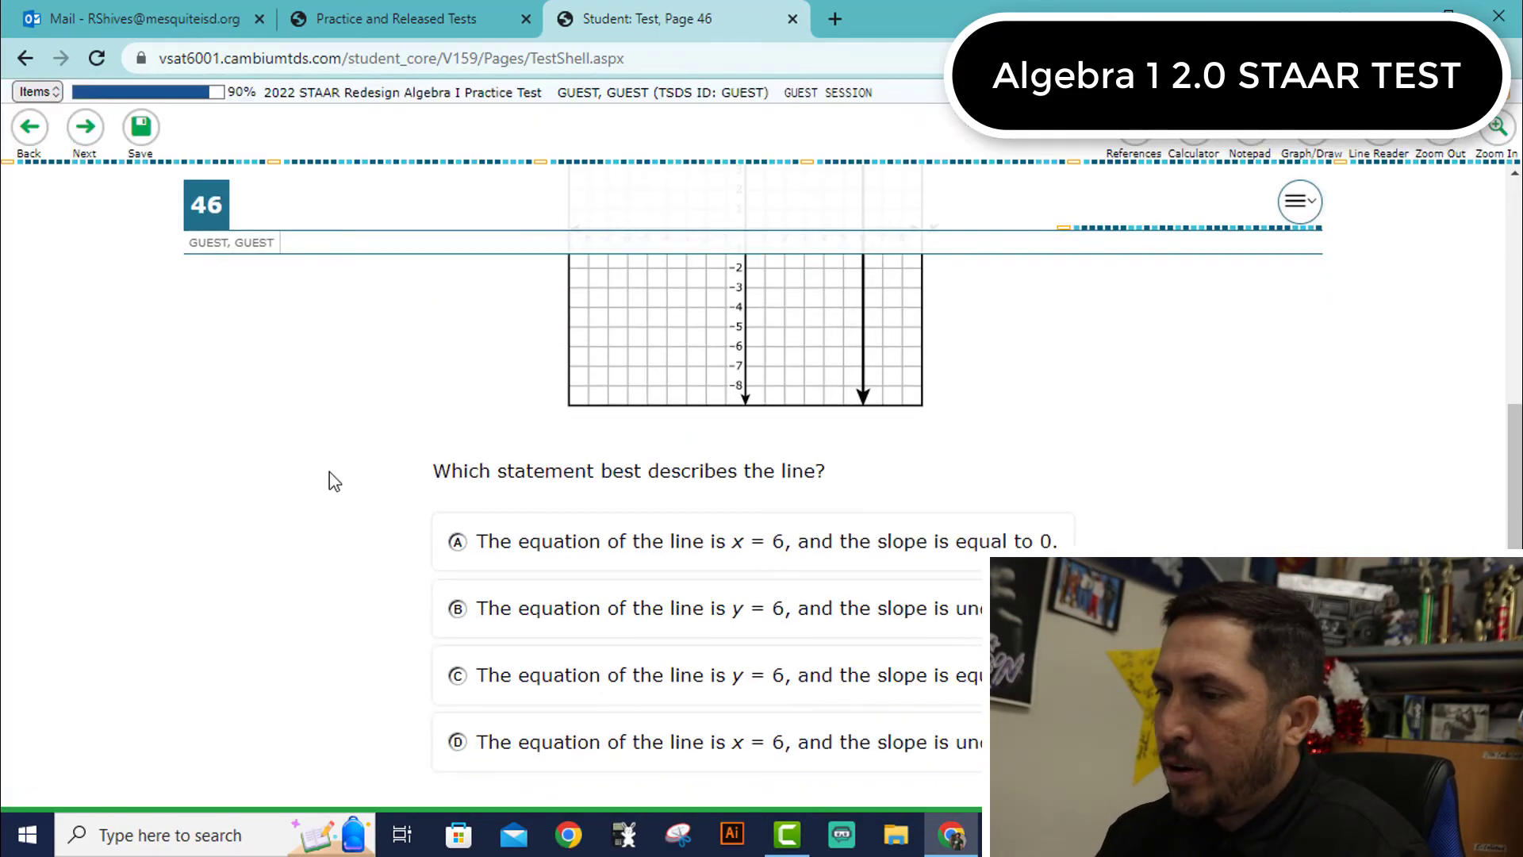
pyautogui.click(83, 138)
pyautogui.press('Return')
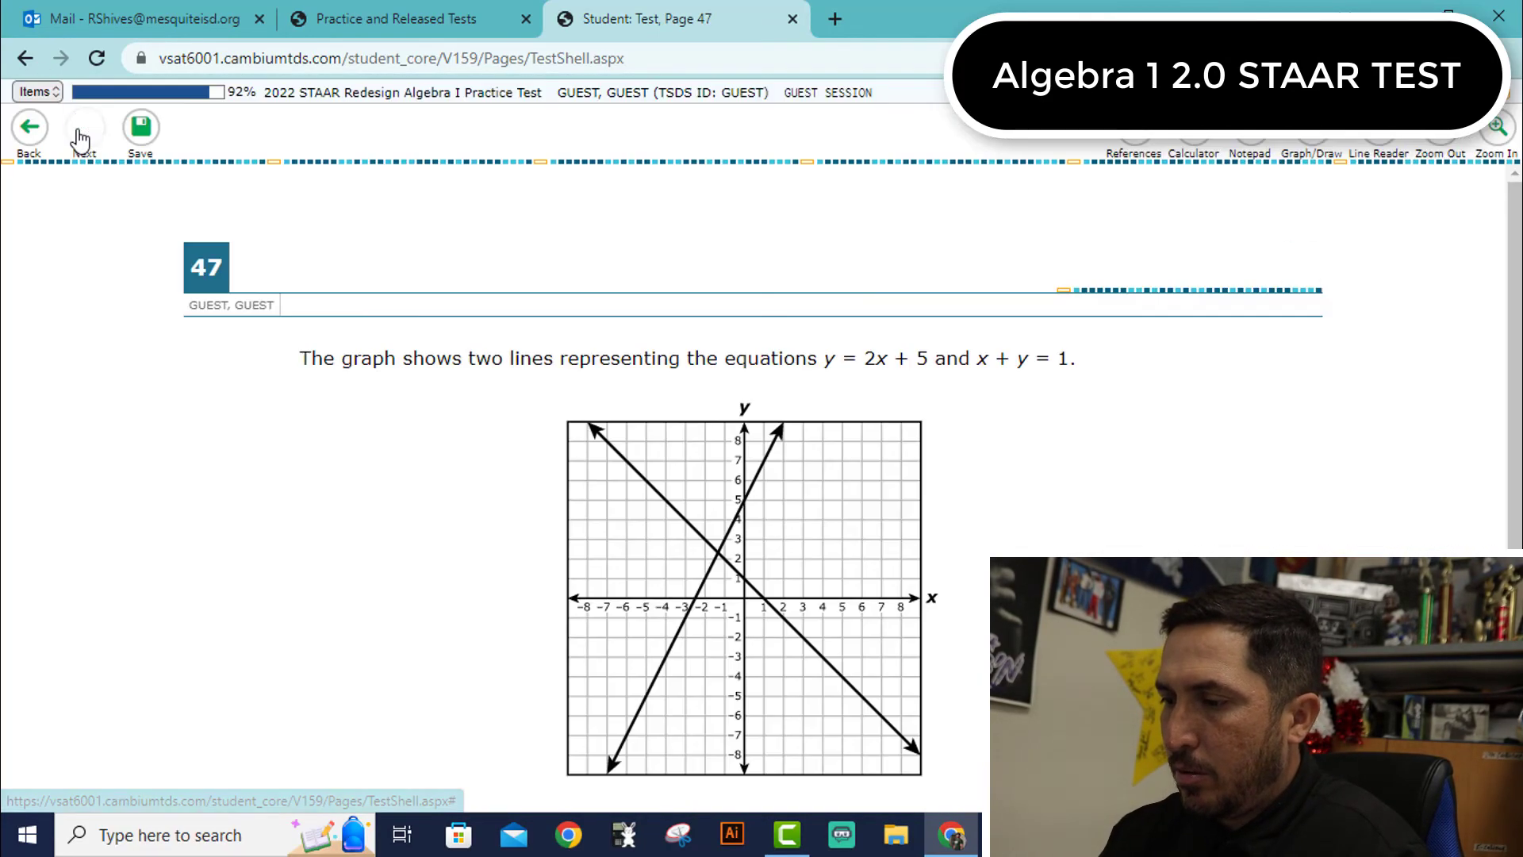
pyautogui.scroll(-4, 213, 517)
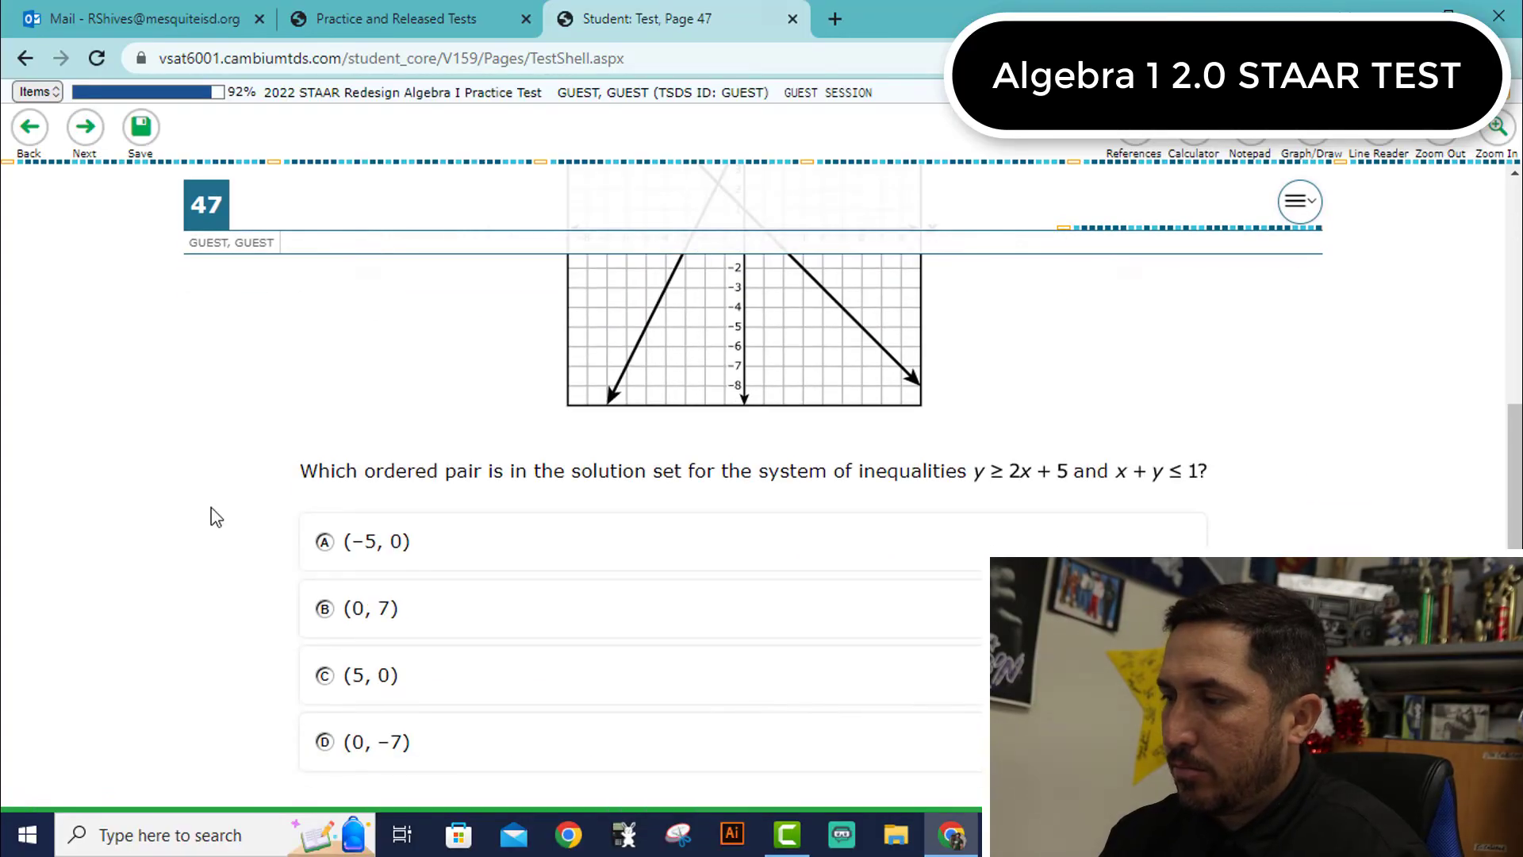
pyautogui.click(85, 129)
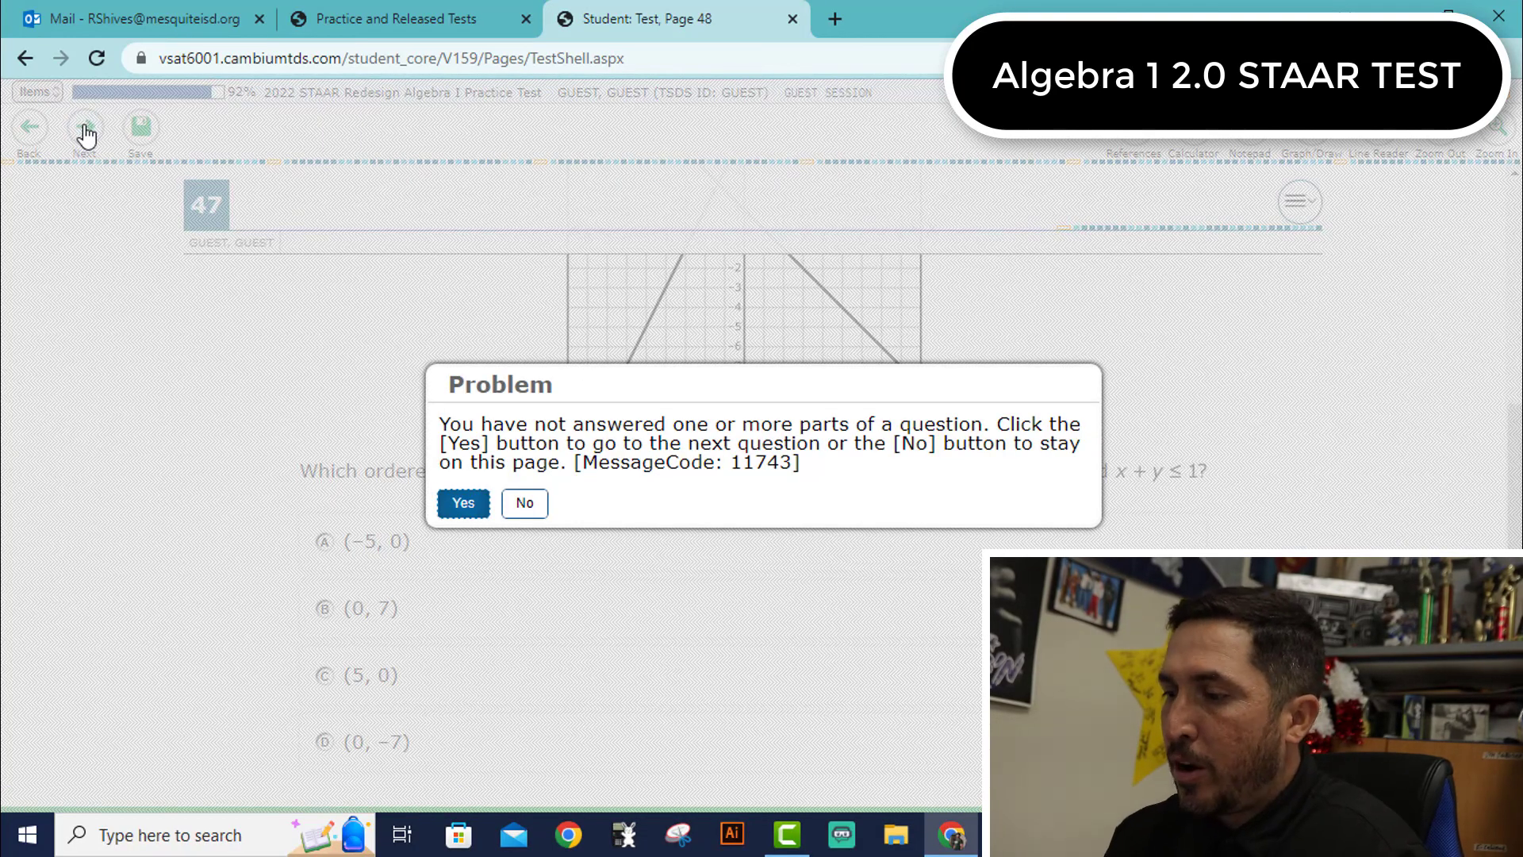
pyautogui.press('Return')
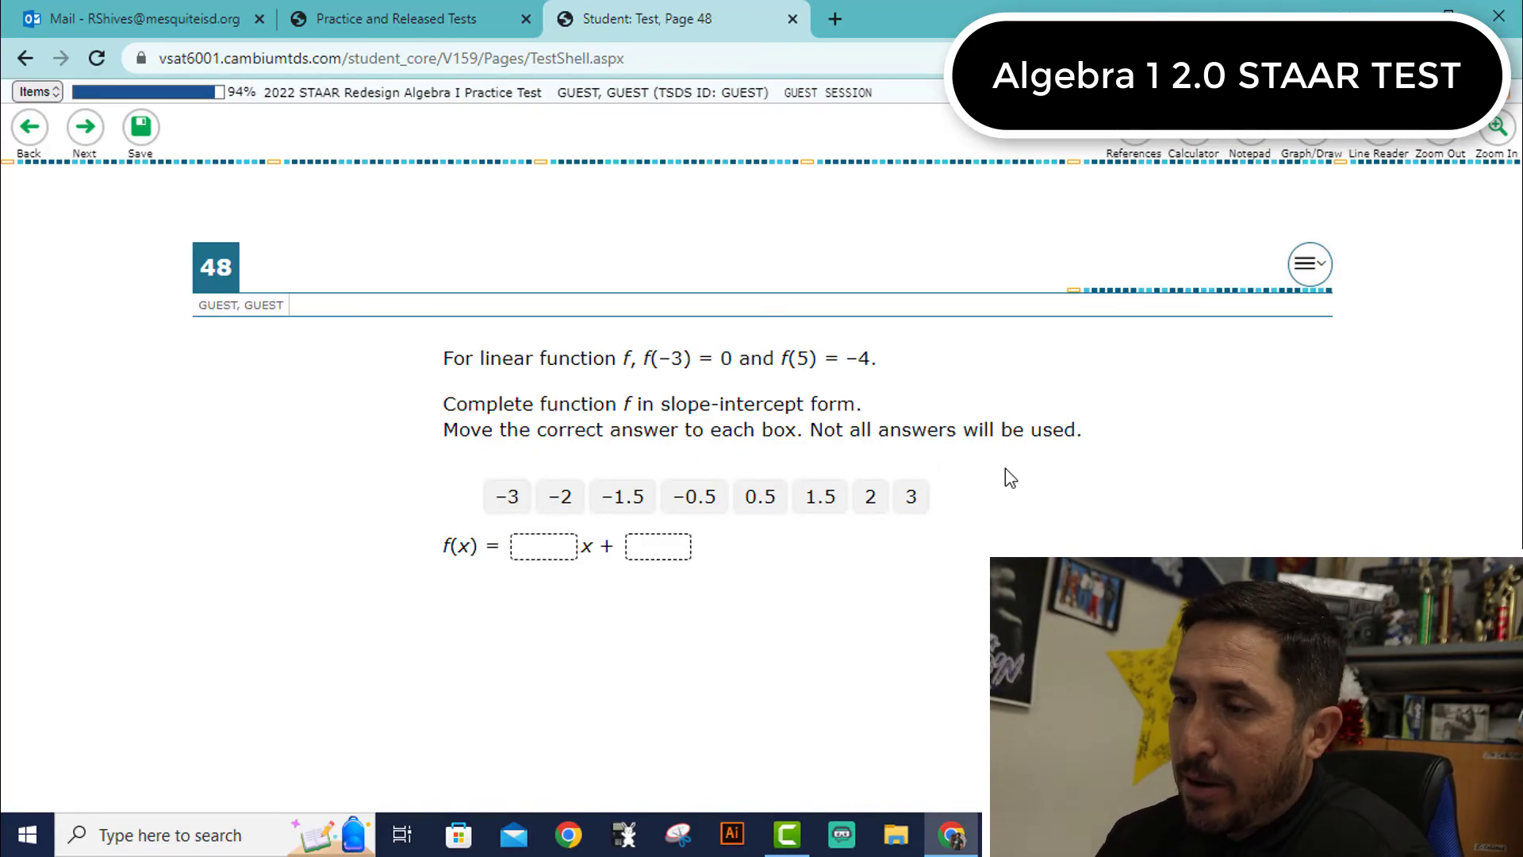
# Skip questions 48 and 49 unanswered, try to advance past question 50, and dismiss the end-of-test notice.
pyautogui.click(86, 128)
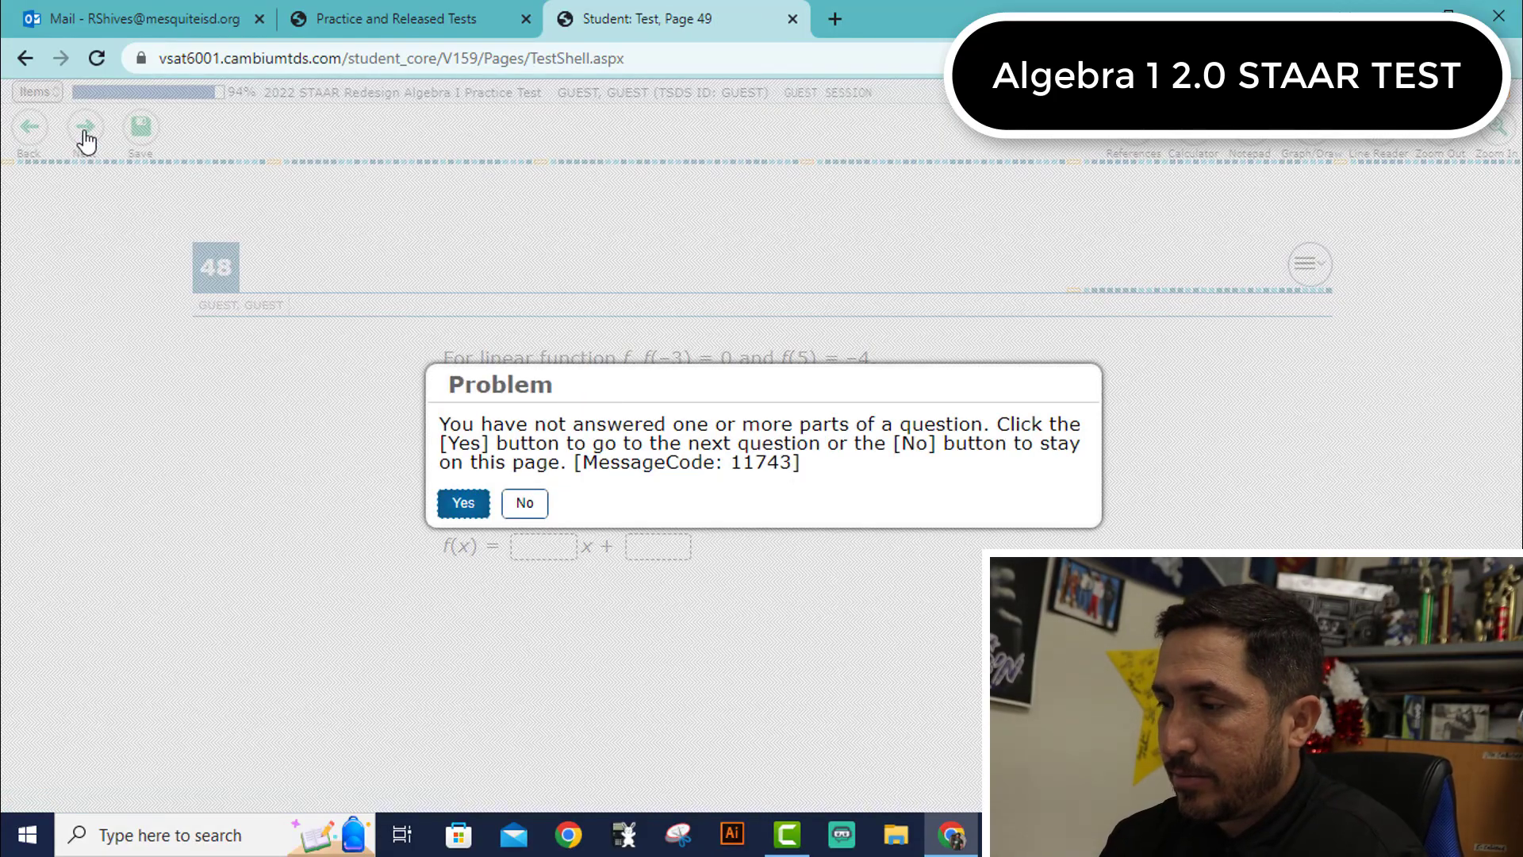
pyautogui.press('Return')
pyautogui.click(85, 135)
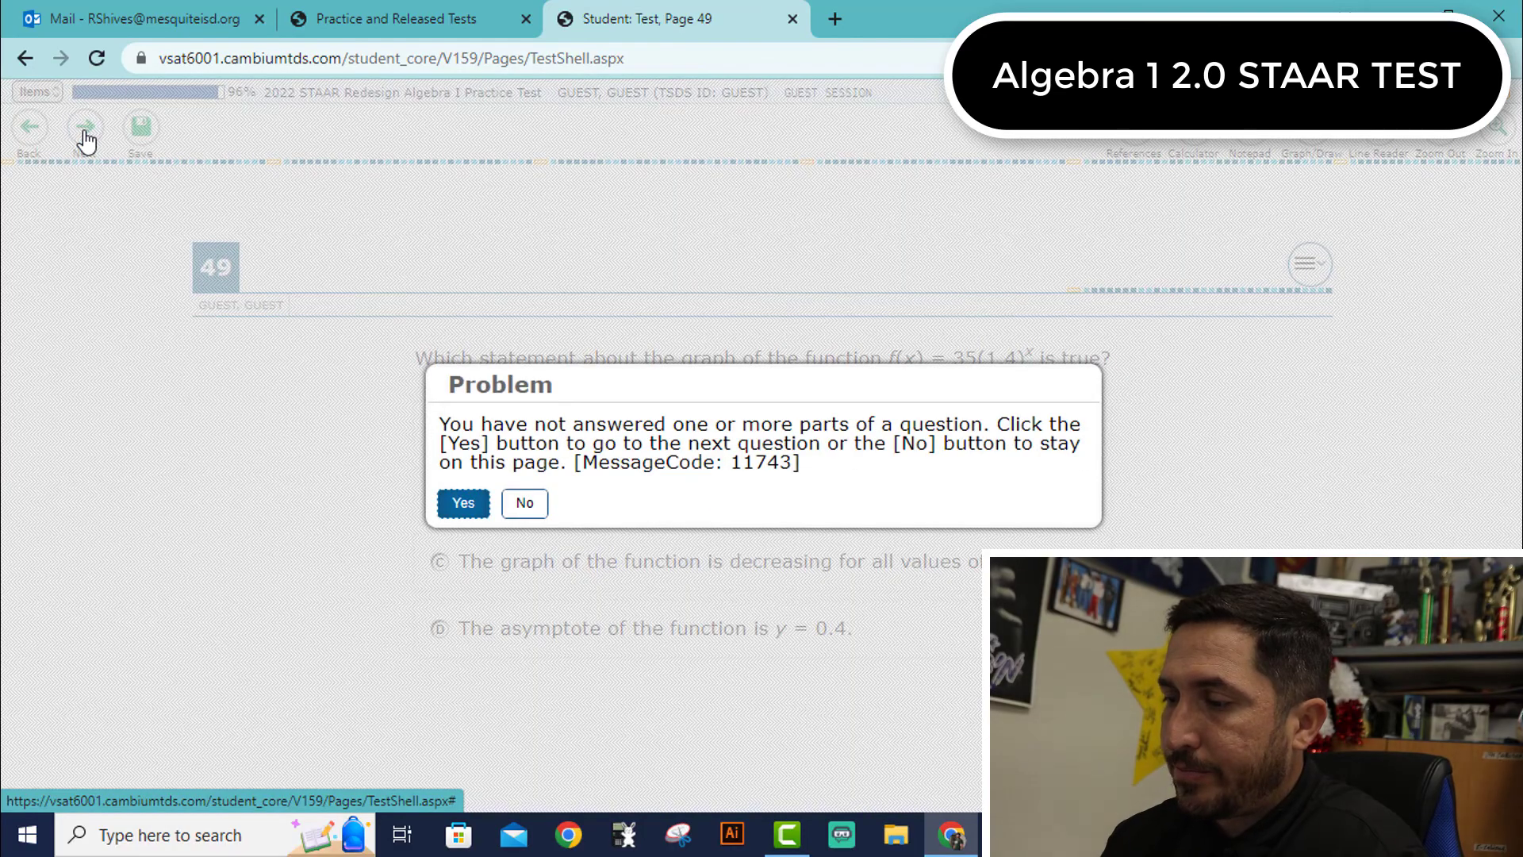
pyautogui.press('Return')
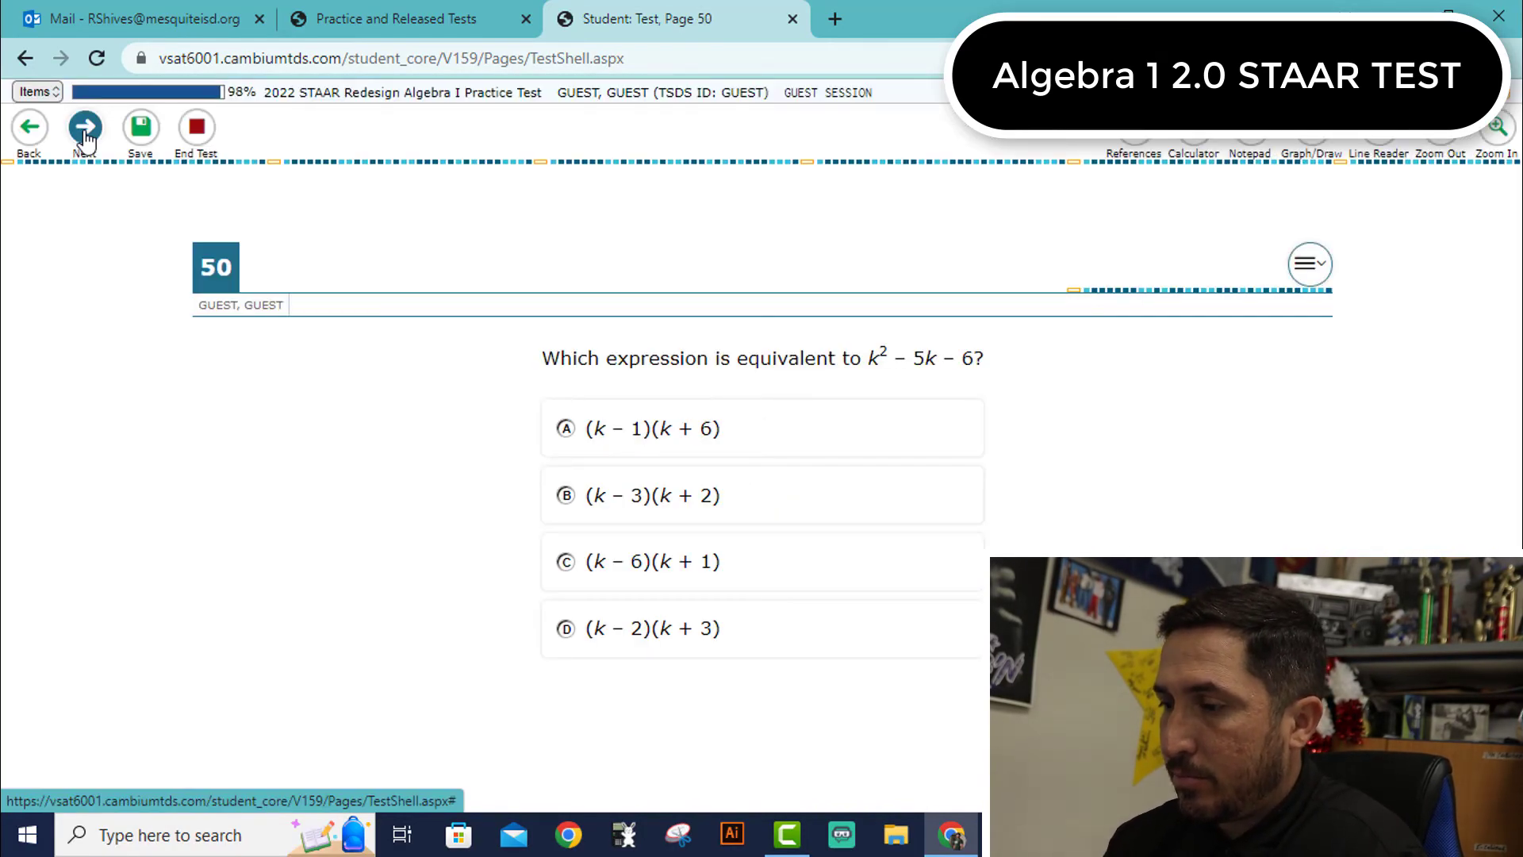
pyautogui.click(86, 136)
pyautogui.press('Return')
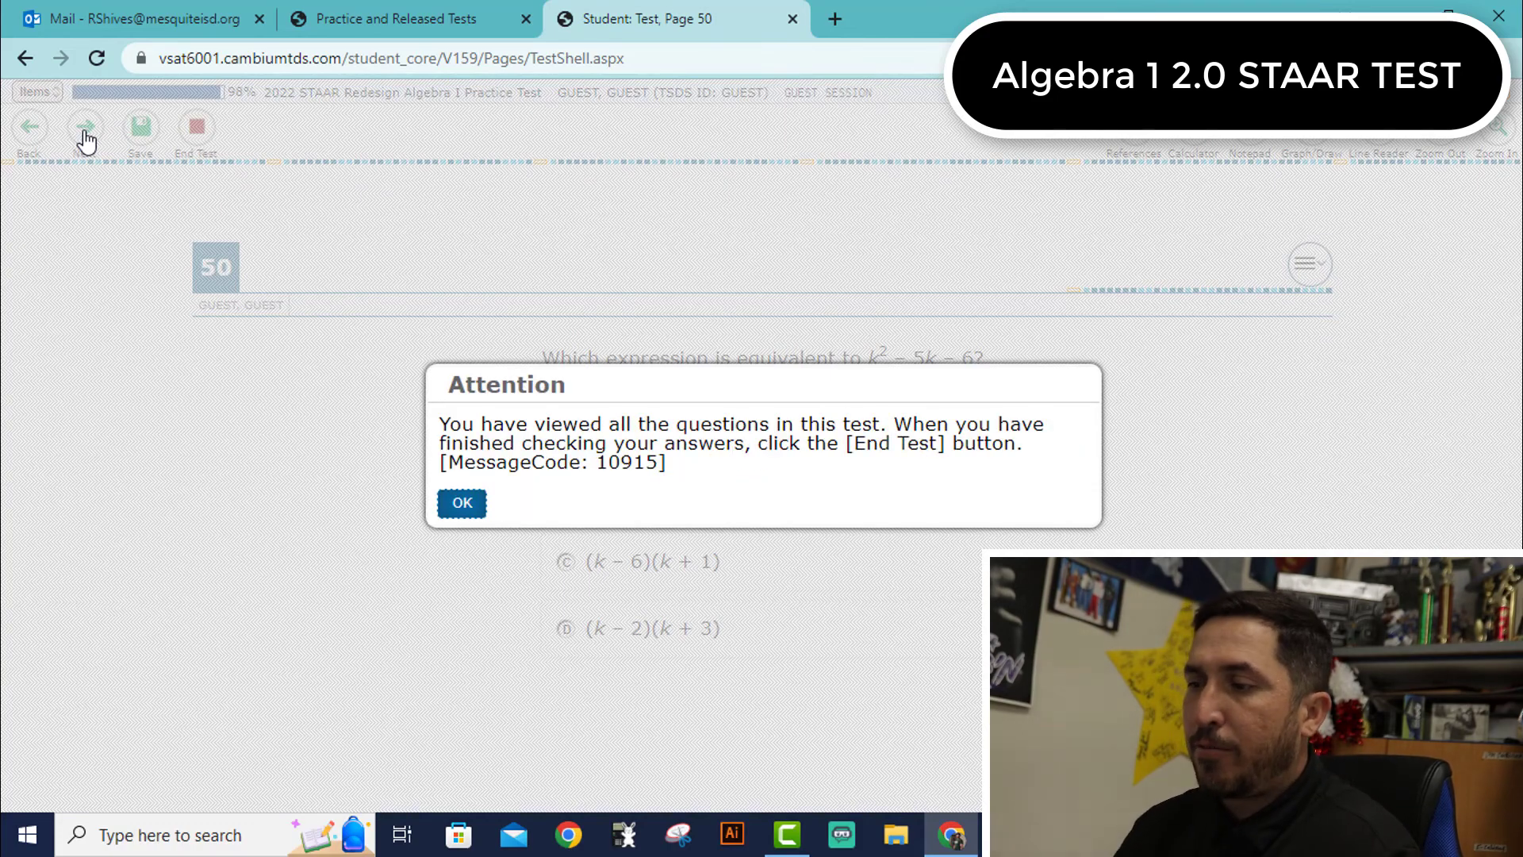
pyautogui.press('Return')
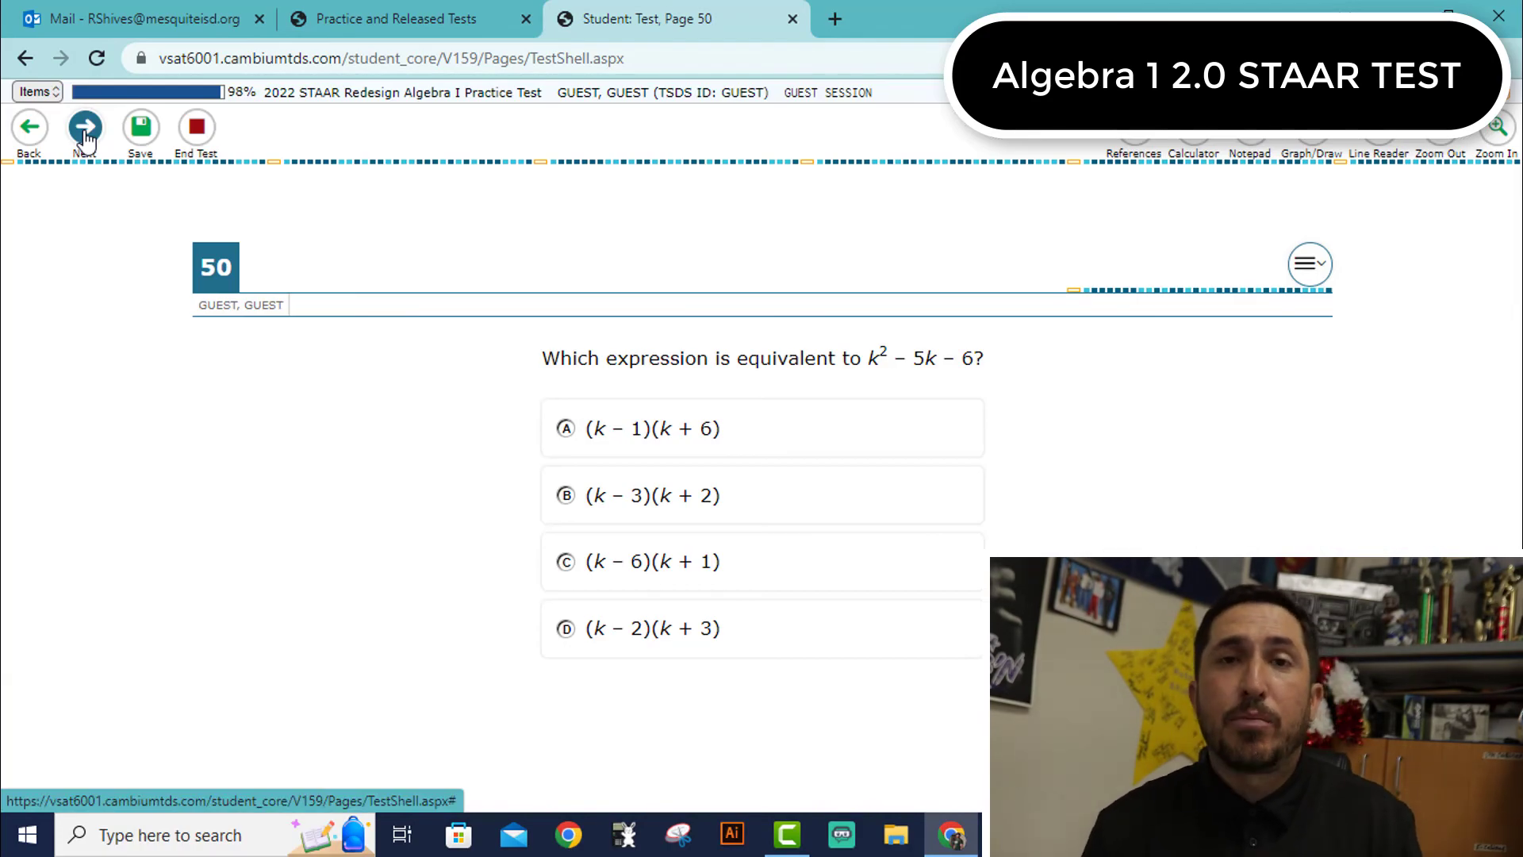